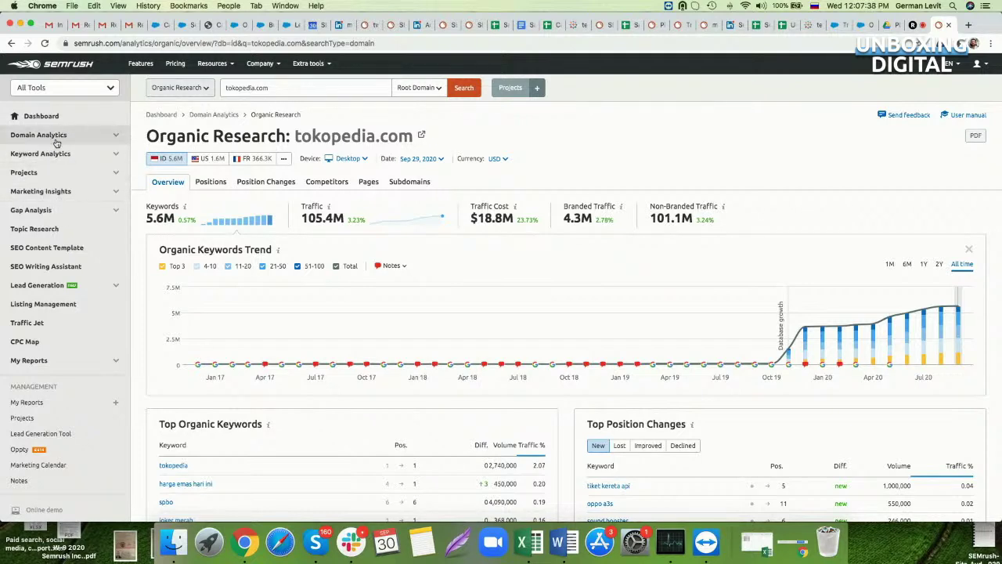
# Switch from all tools to the SEO Toolkit and open Organic Research.
pyautogui.click(104, 90)
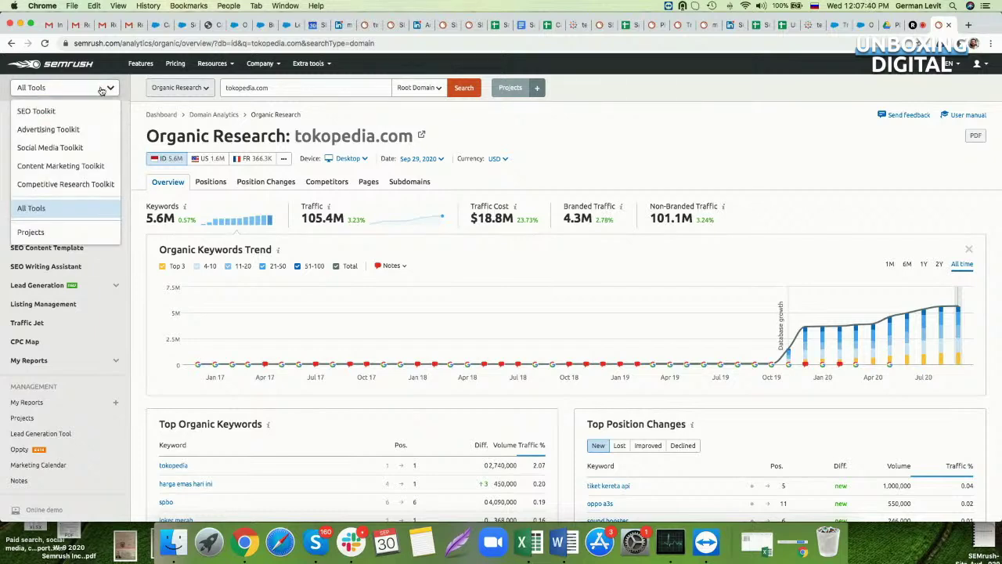
pyautogui.click(37, 112)
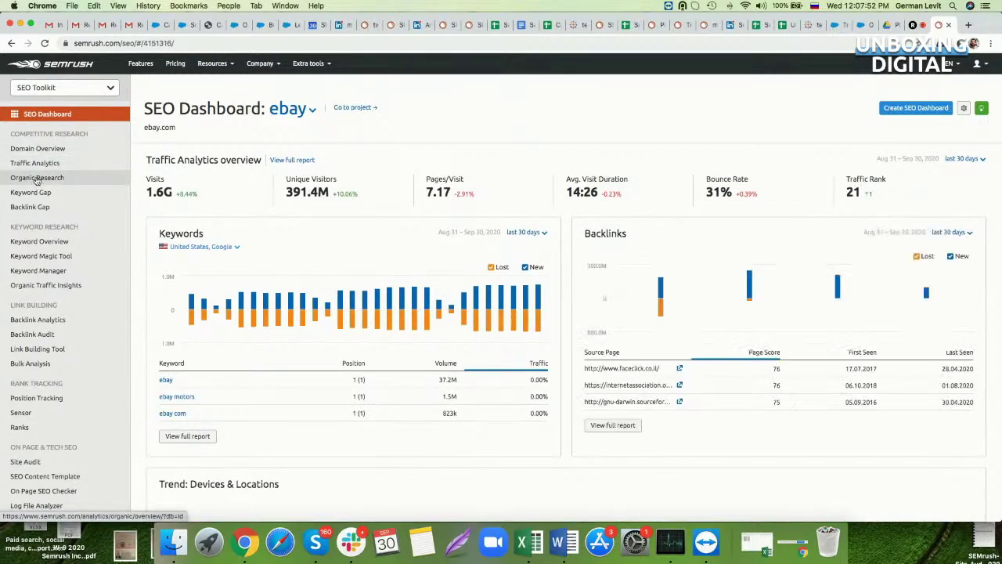
pyautogui.click(56, 191)
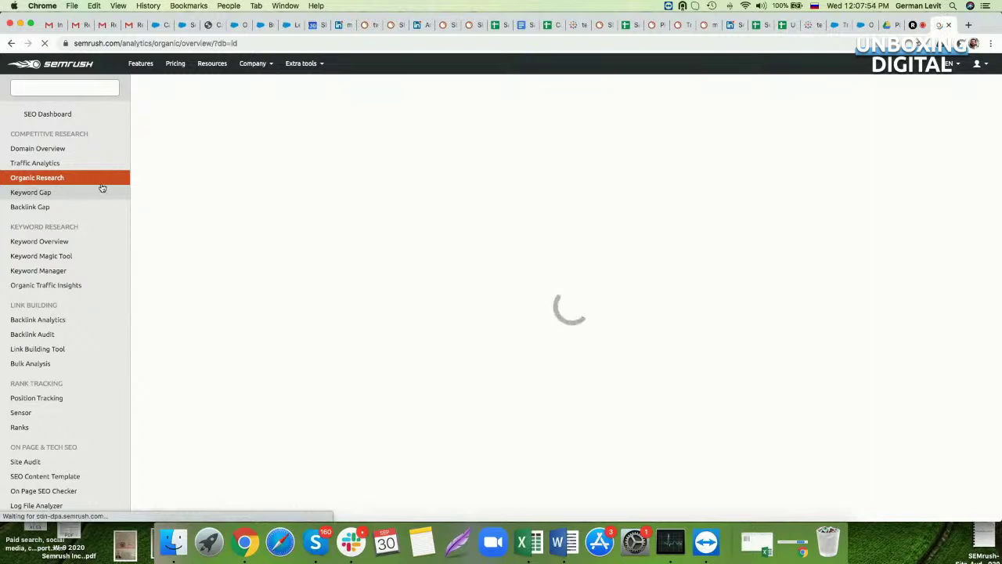
# Run an organic research search for the domain tokipedia.com in the Indonesia database.
pyautogui.click(497, 237)
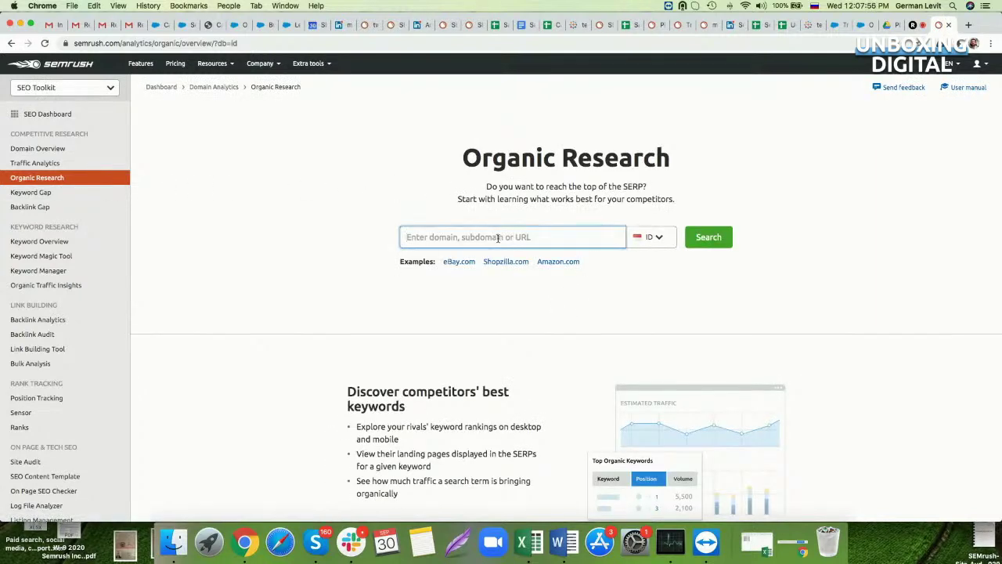
pyautogui.write('eш')
pyautogui.press('BackSpace')
pyautogui.press('BackSpace')
pyautogui.write('t')
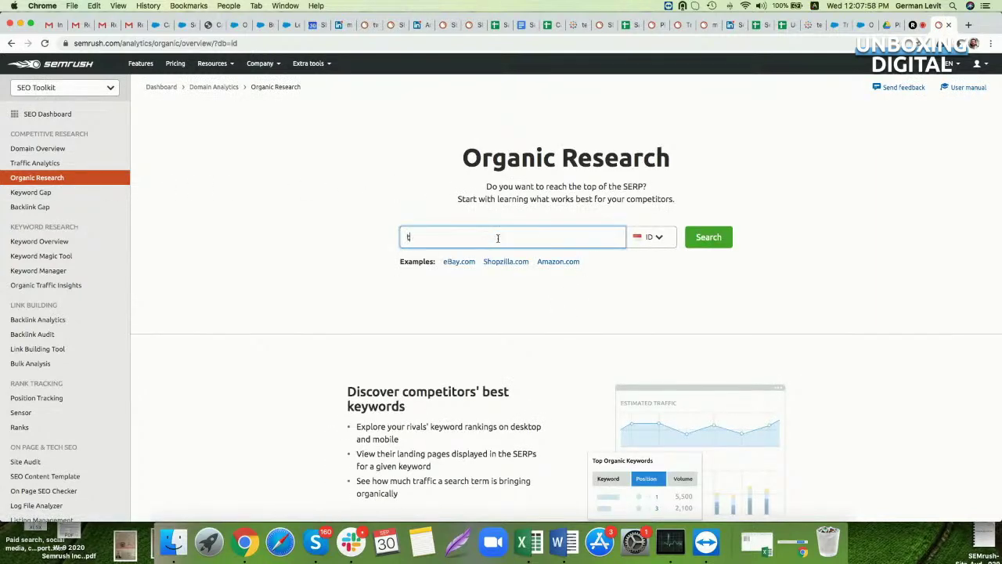
pyautogui.write('okipedia.com')
pyautogui.click(699, 234)
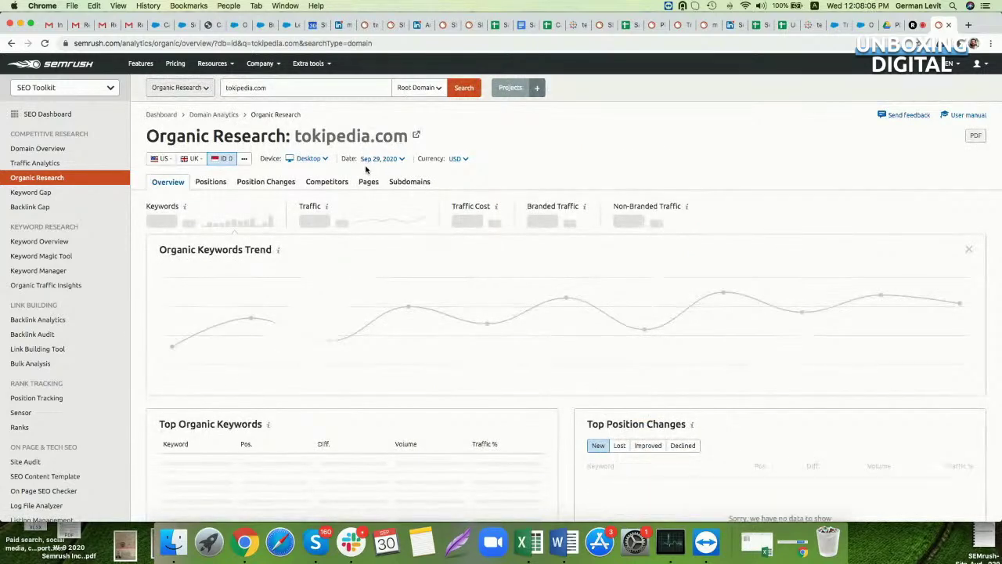
# Correct the searched domain to tokopedia.com and rerun the organic research.
pyautogui.click(281, 91)
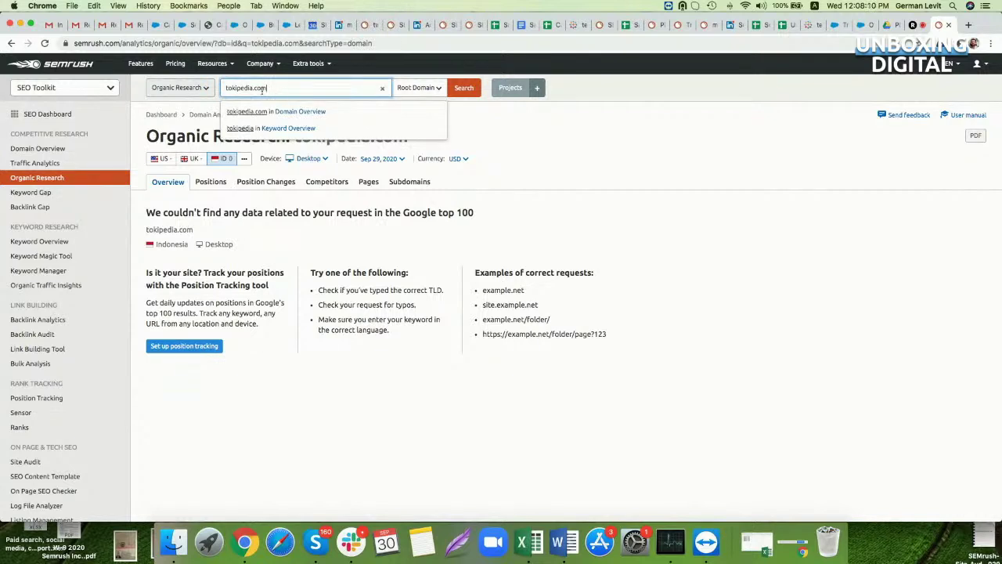
pyautogui.press('BackSpace')
pyautogui.write('o')
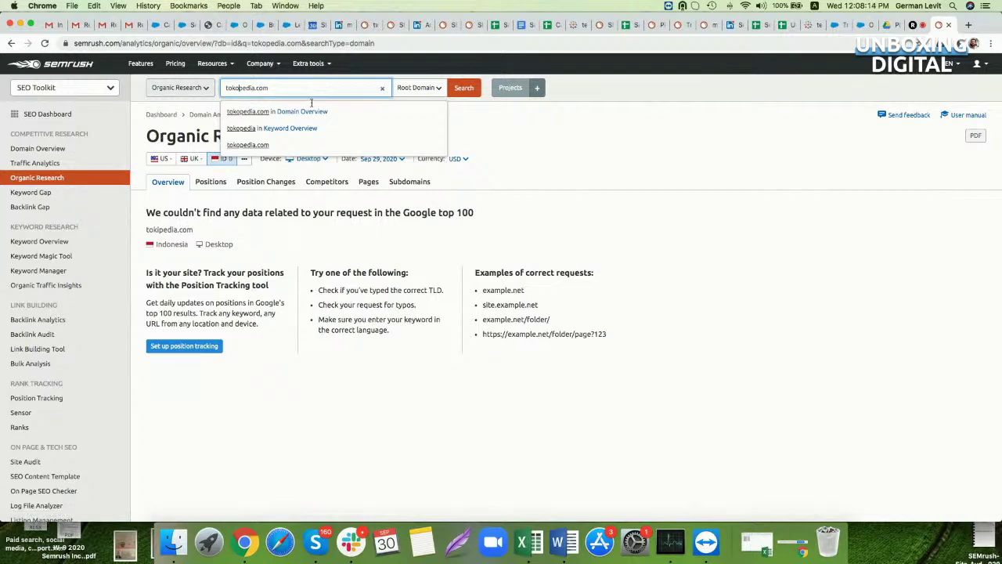
pyautogui.press('Return')
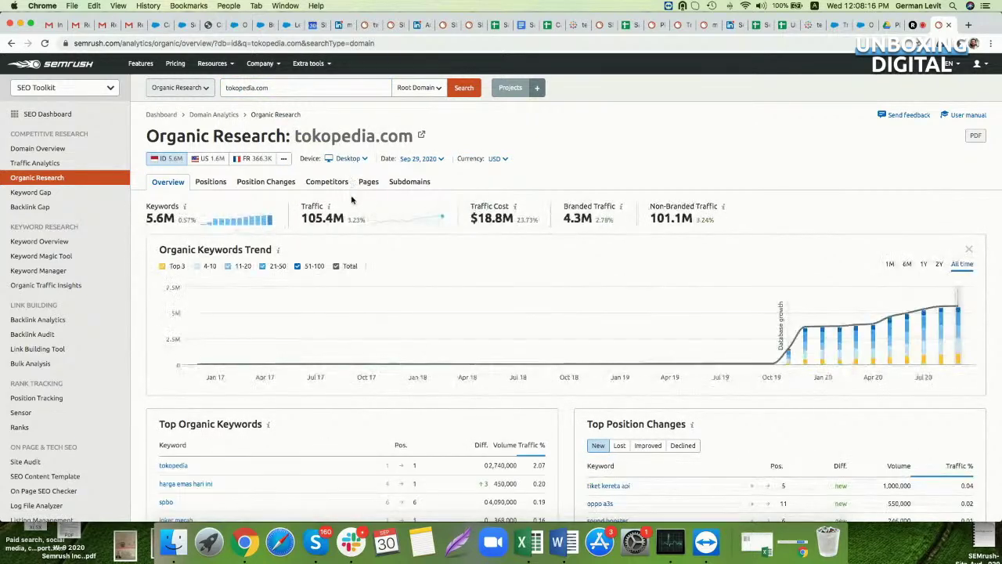
# Open the Competitors report for tokopedia.com and examine the Competitive Positioning Map and the Organic Competitors table.
pyautogui.click(339, 183)
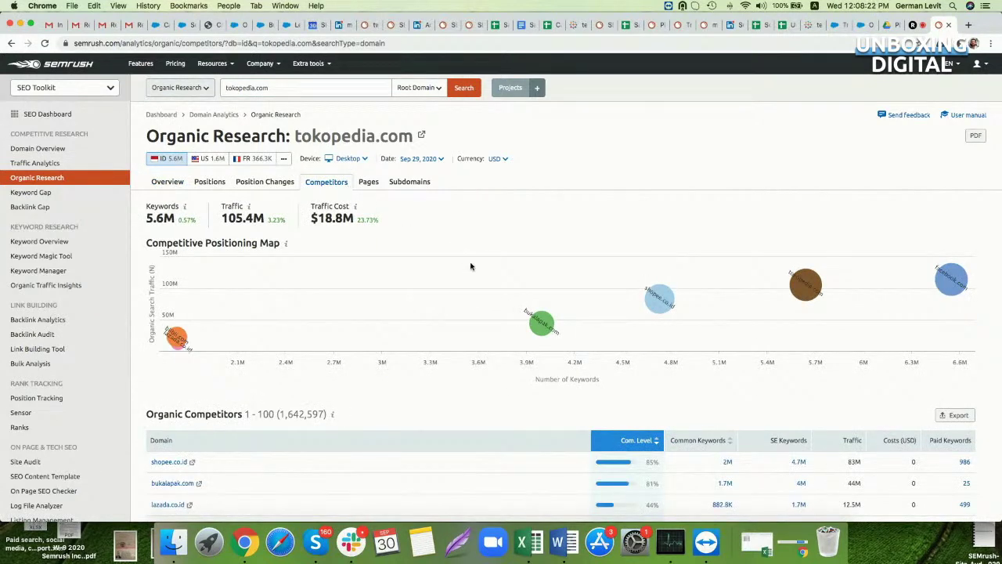
pyautogui.scroll(-5, 471, 266)
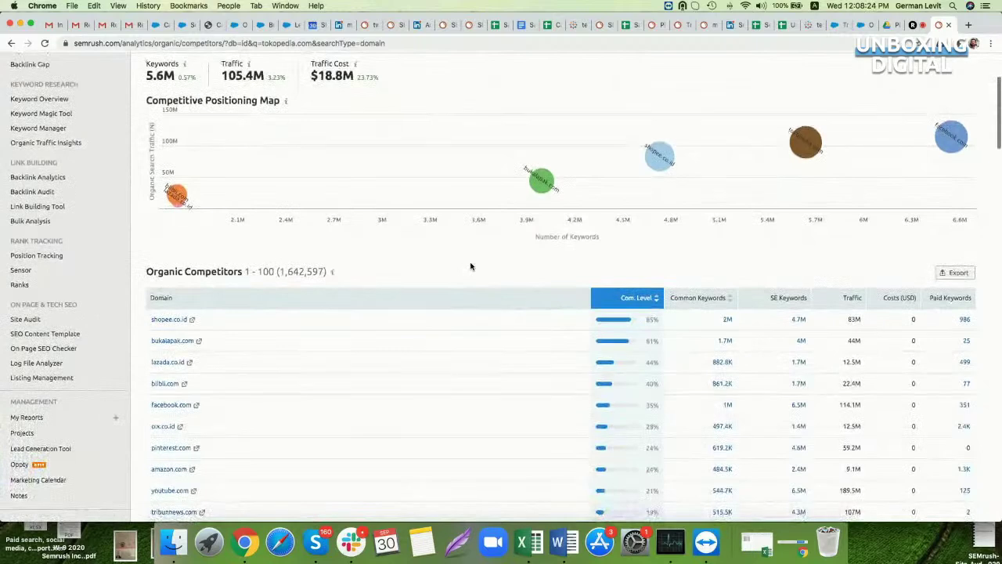
pyautogui.scroll(2, 548, 297)
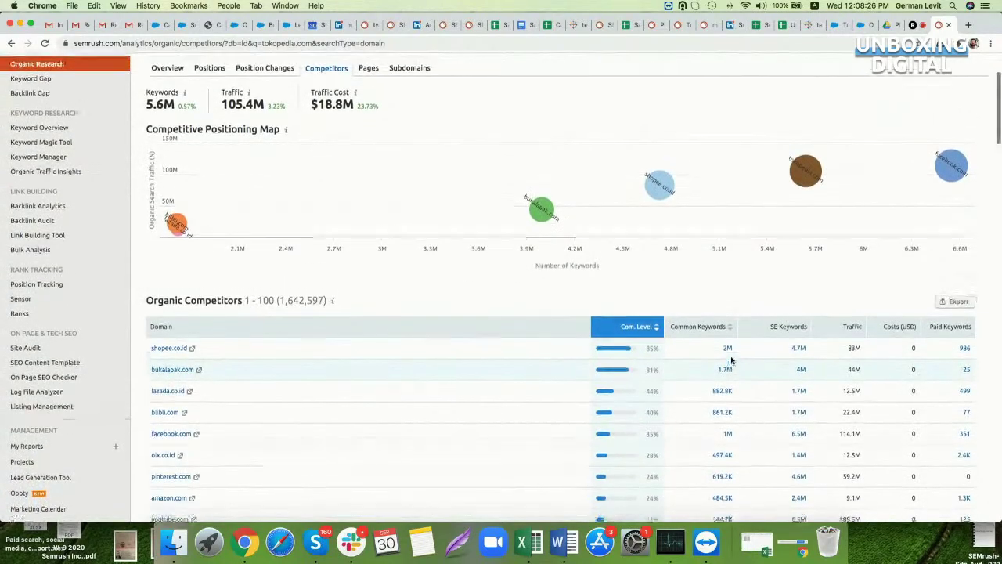
pyautogui.scroll(5, 731, 360)
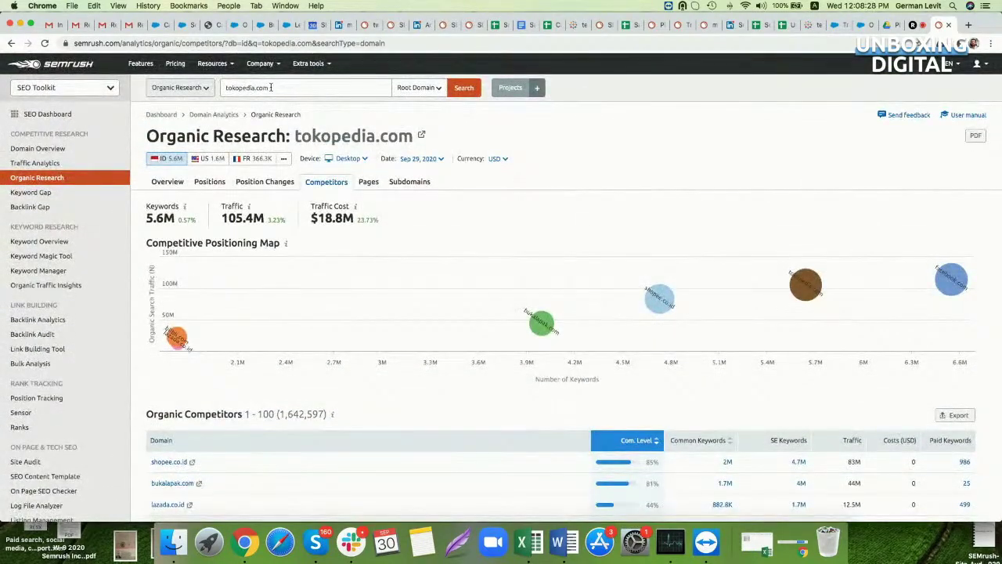
pyautogui.scroll(-2, 722, 450)
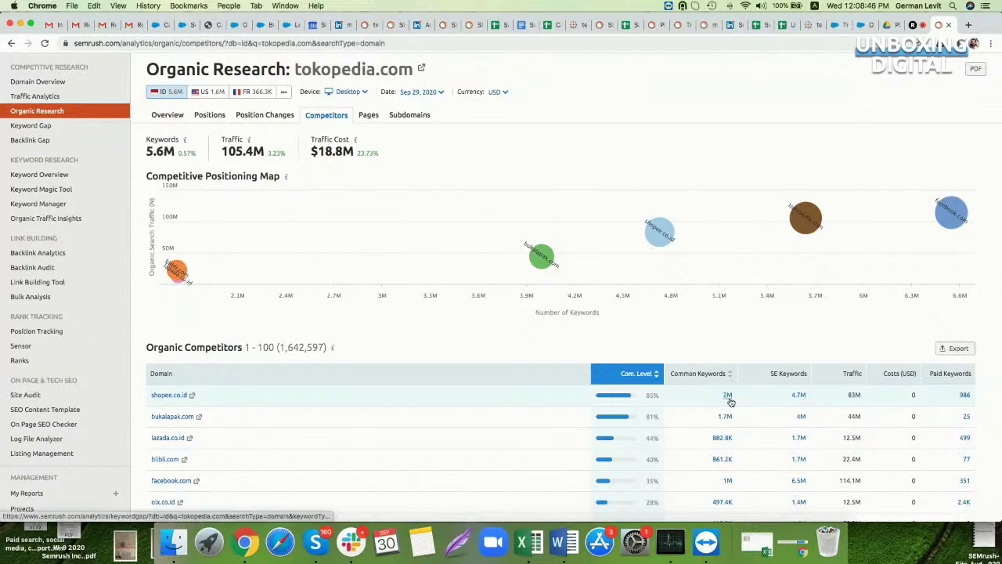
pyautogui.scroll(2, 170, 403)
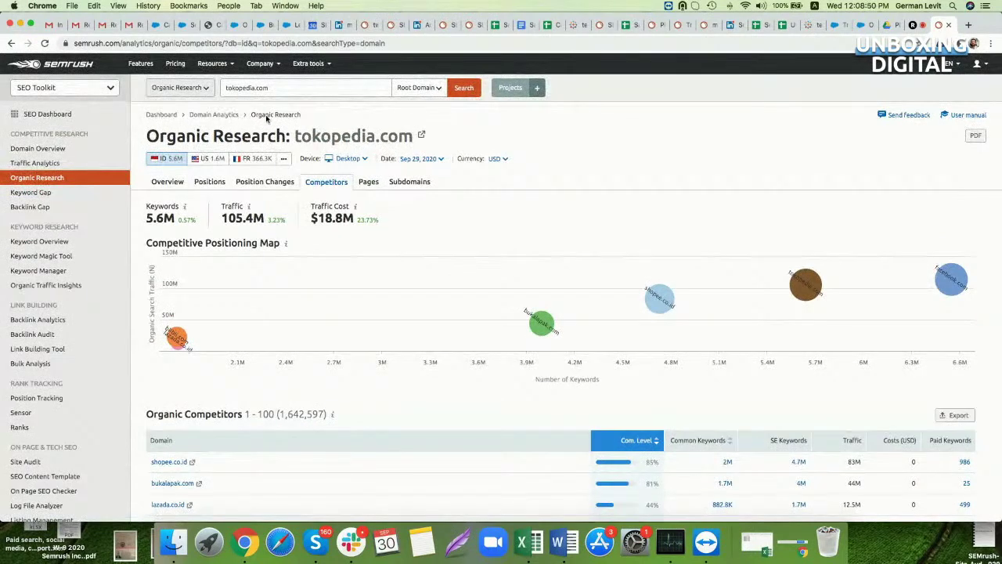
pyautogui.scroll(-3, 653, 416)
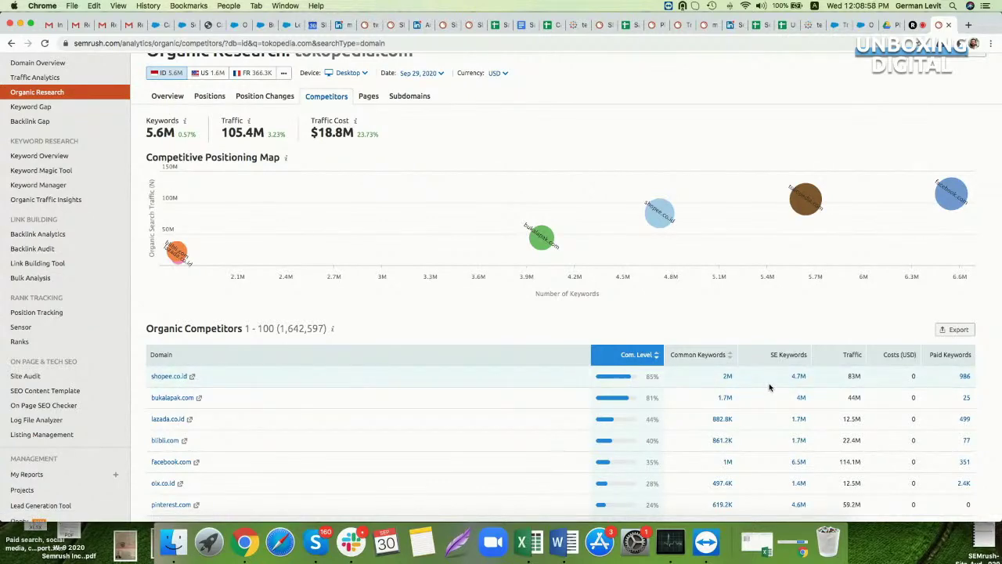
pyautogui.scroll(-5, 765, 388)
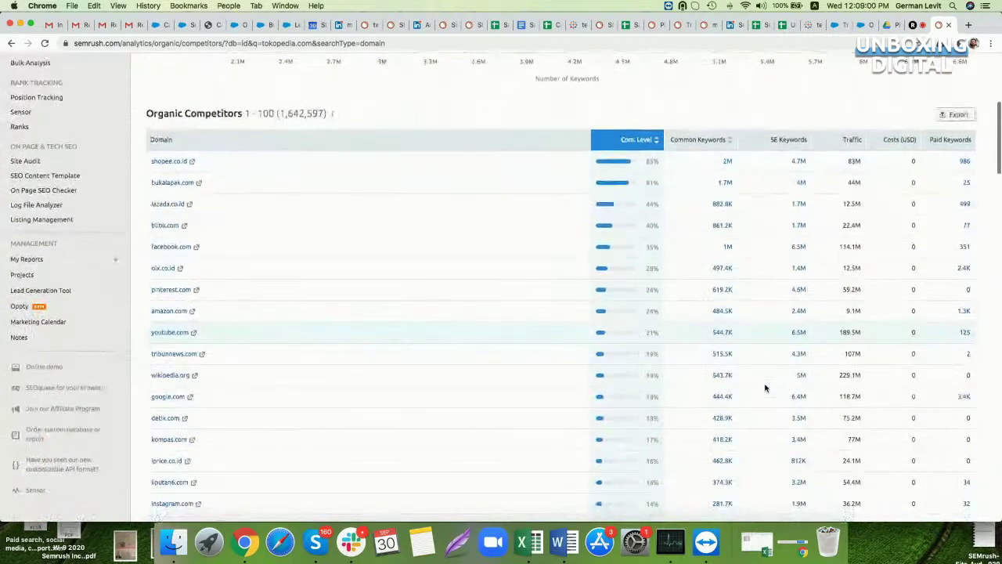
pyautogui.scroll(3, 765, 387)
pyautogui.scroll(2, 765, 387)
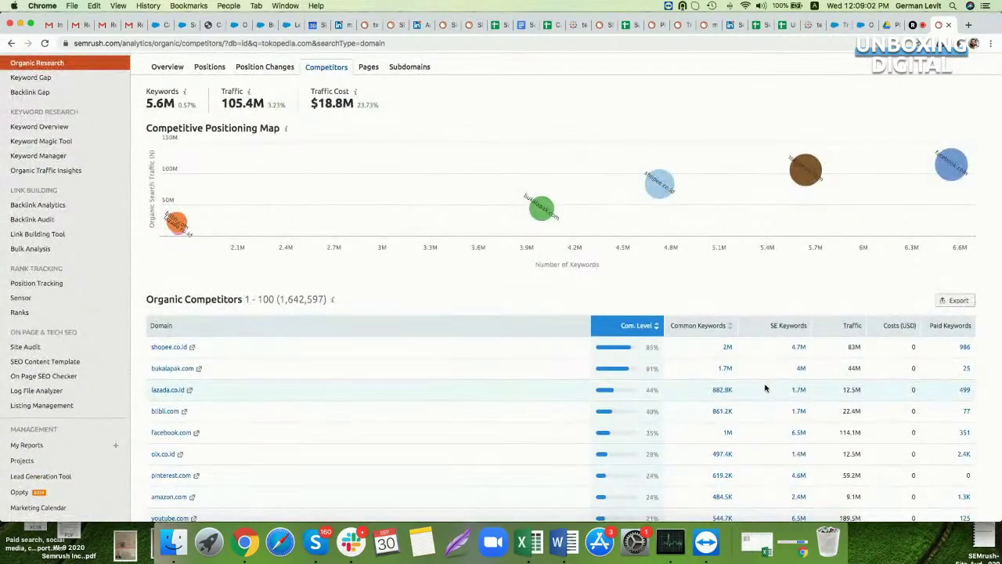
pyautogui.scroll(3, 764, 388)
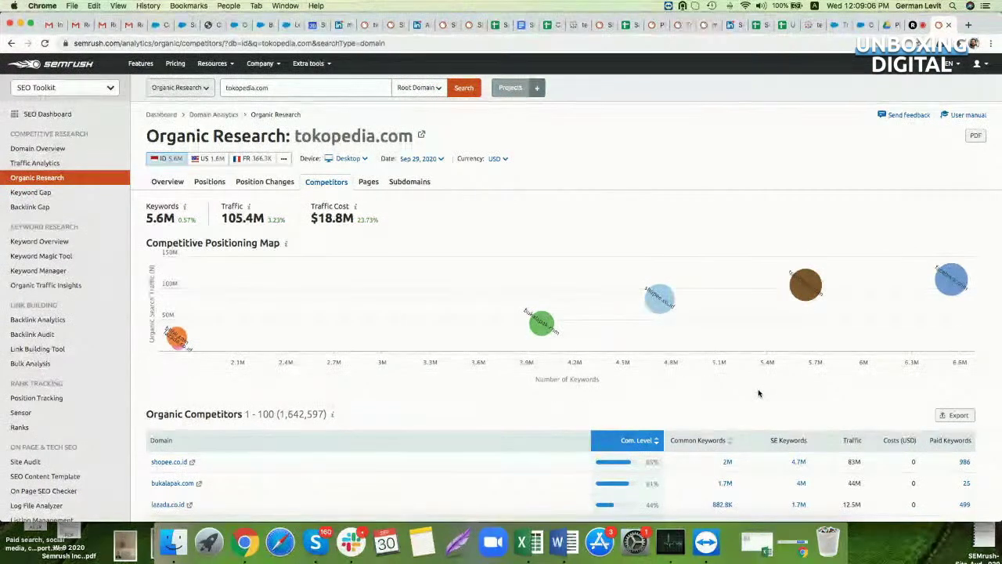
pyautogui.scroll(-4, 765, 390)
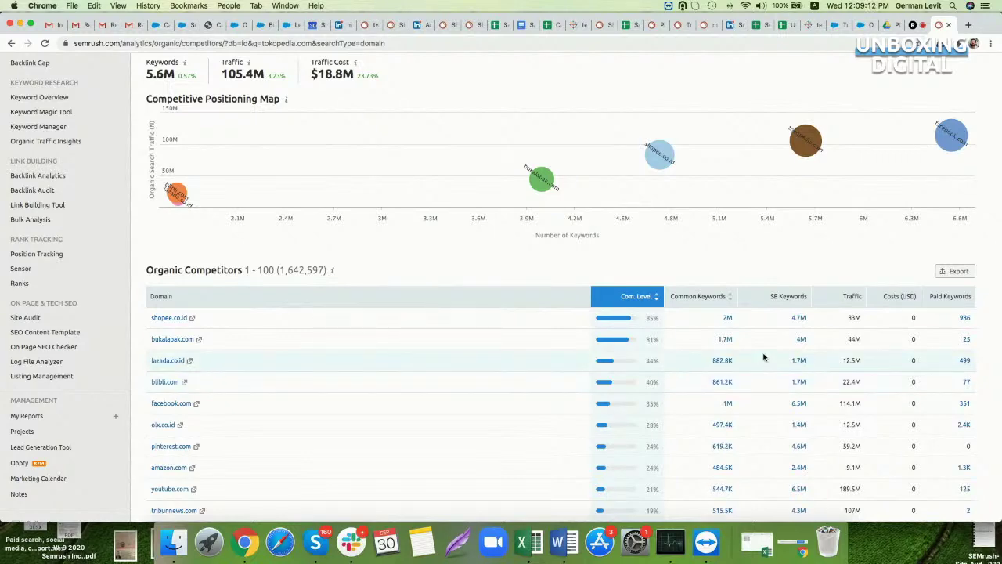
pyautogui.scroll(4, 765, 358)
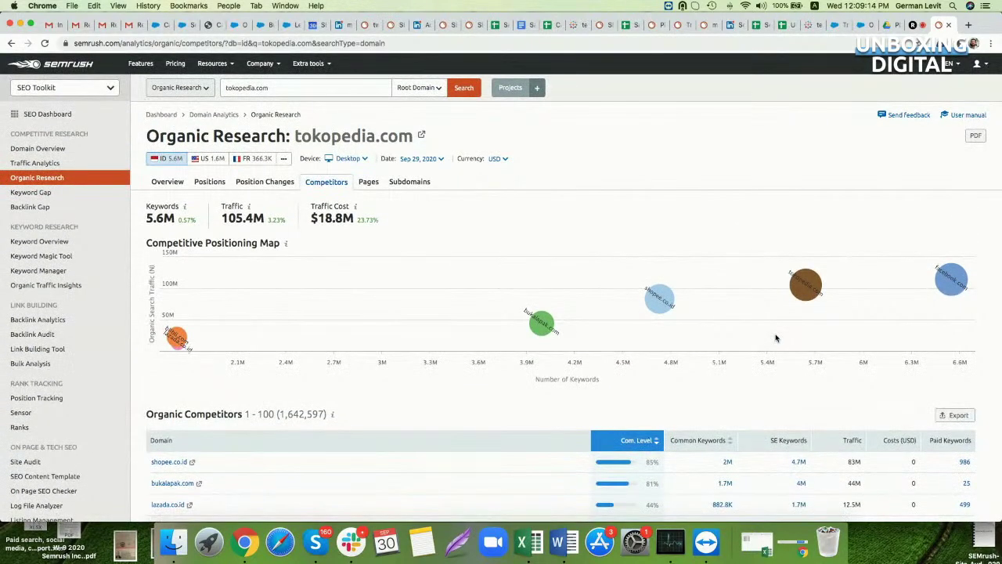
# Open the SE keywords of competitor shopee.co.id in a new browser tab and switch to that tab.
pyautogui.scroll(-2, 778, 362)
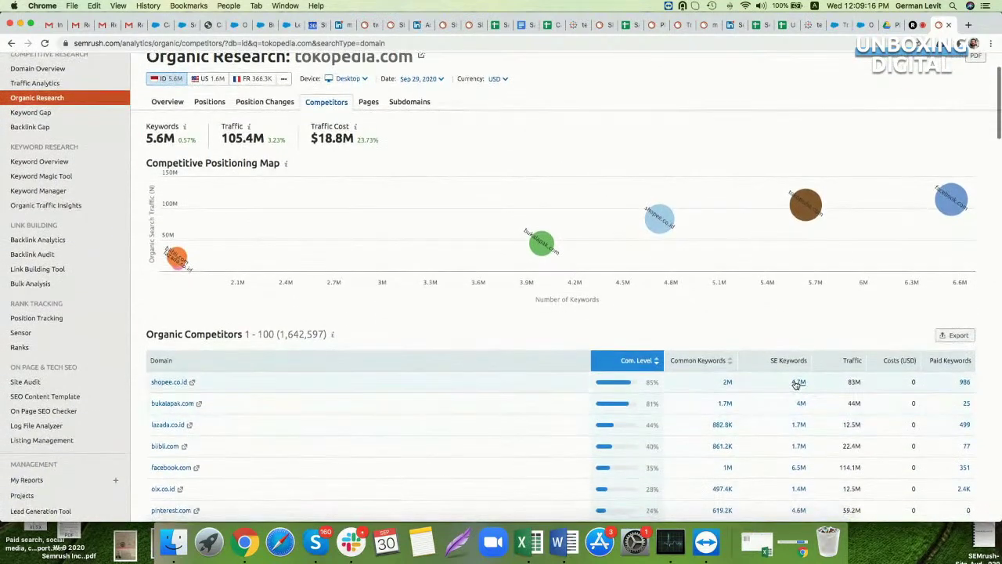
pyautogui.rightClick(797, 383)
pyautogui.click(828, 372)
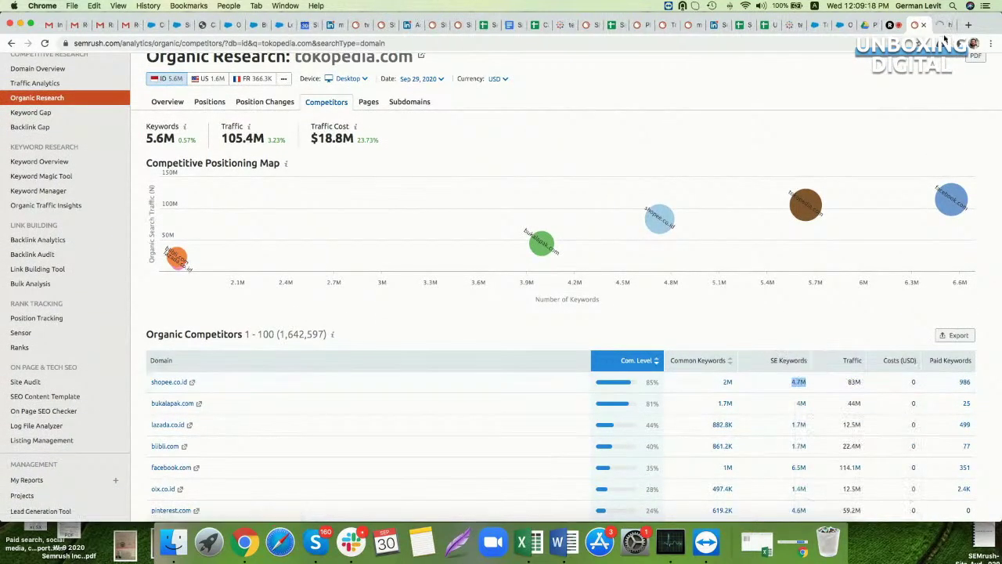
pyautogui.click(940, 25)
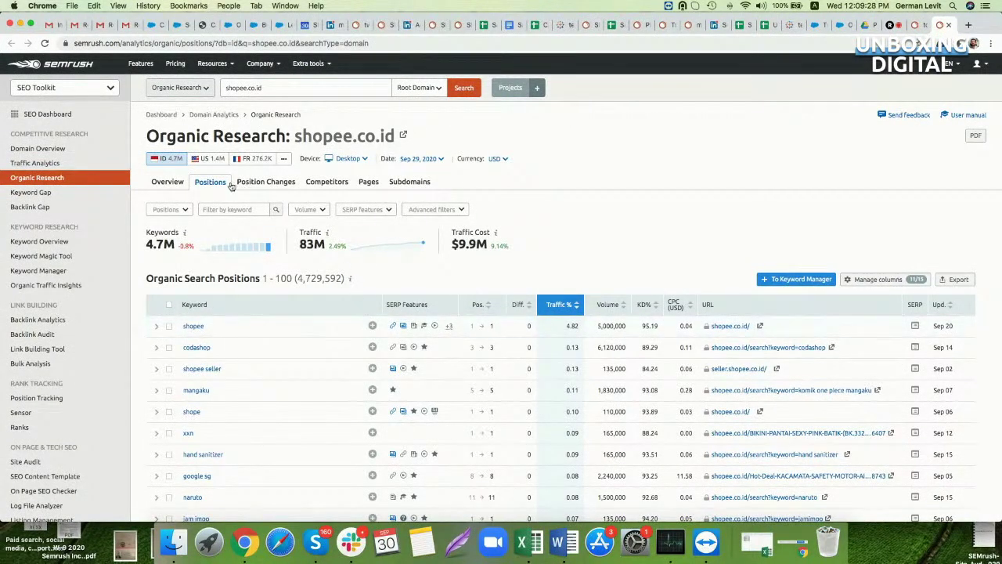
# Review the available country databases and device options for the shopee.co.id positions report, leaving both selections as they are.
pyautogui.click(283, 159)
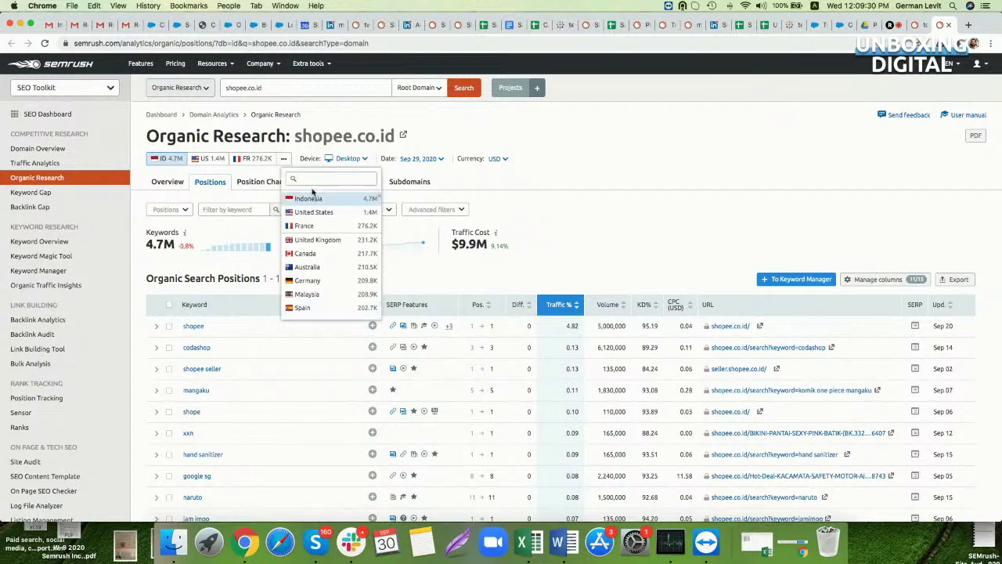
pyautogui.scroll(-5, 319, 228)
pyautogui.scroll(8, 318, 223)
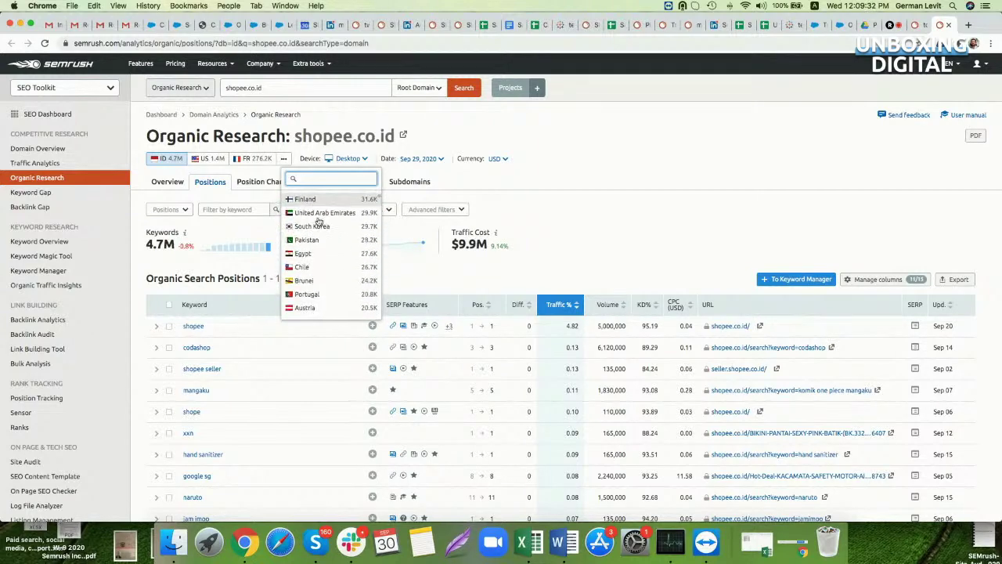
pyautogui.click(450, 169)
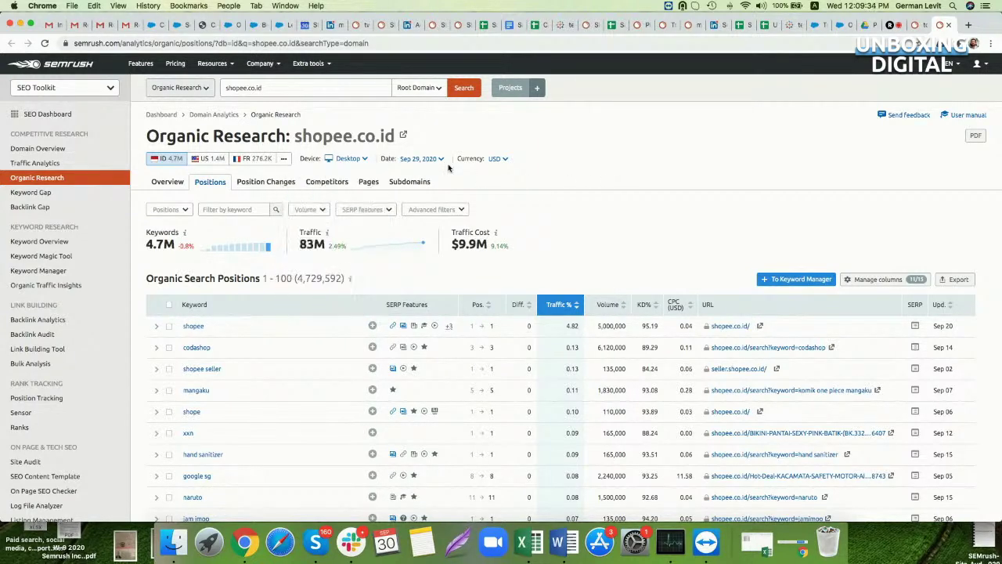
pyautogui.click(365, 159)
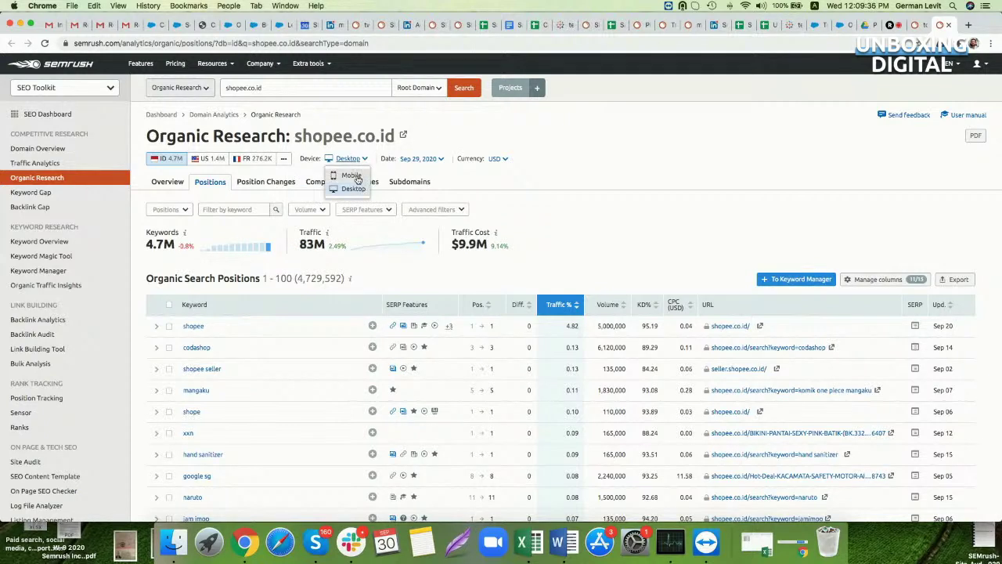
pyautogui.click(466, 181)
# Look through the historical data months offered for the shopee.co.id report and close the list without picking one.
pyautogui.click(431, 160)
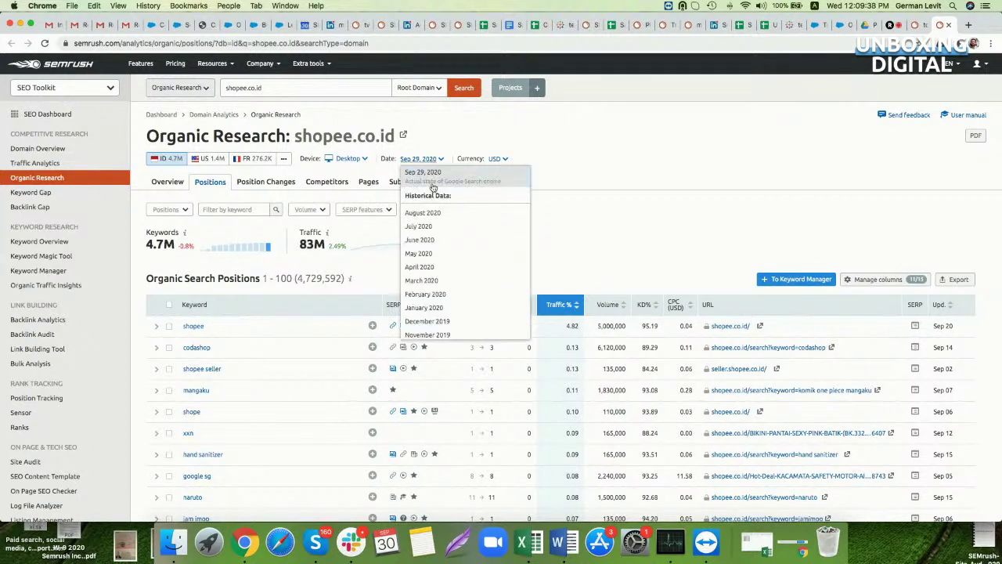
pyautogui.scroll(-8, 438, 250)
pyautogui.scroll(8, 443, 255)
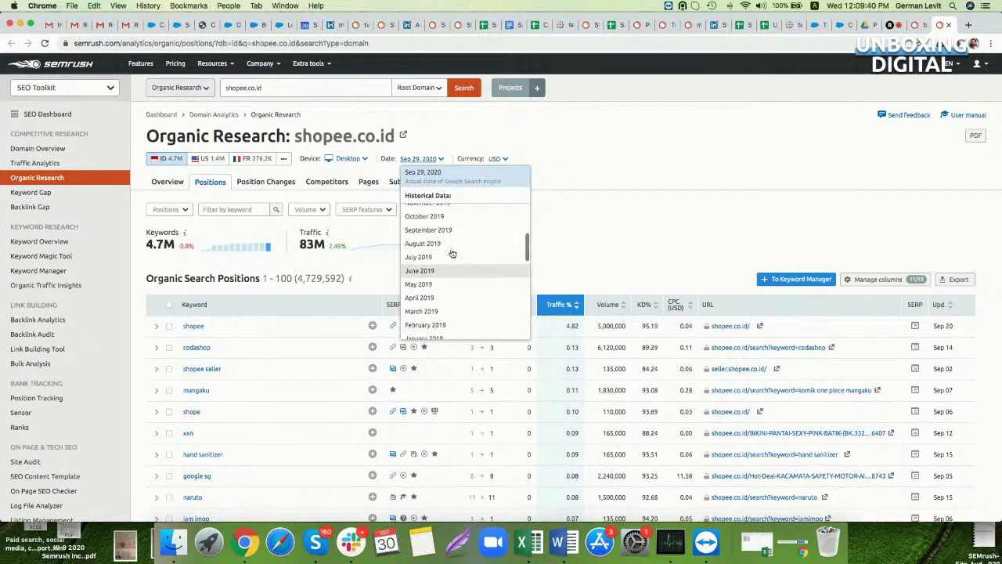
pyautogui.click(650, 200)
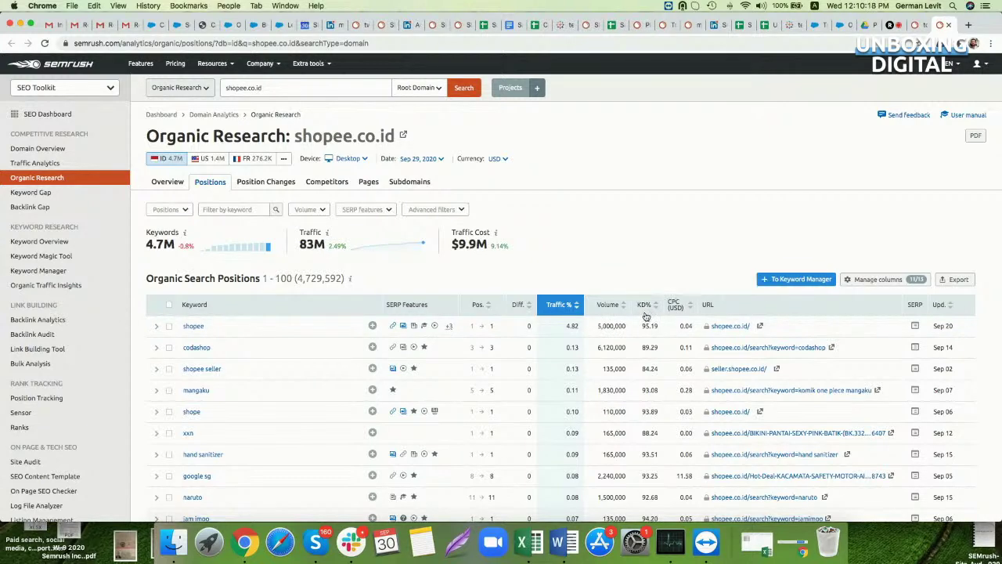
# Review the keyword table's filter options for positions, volume and SERP features, including the On SERP feature list.
pyautogui.moveTo(647, 307)
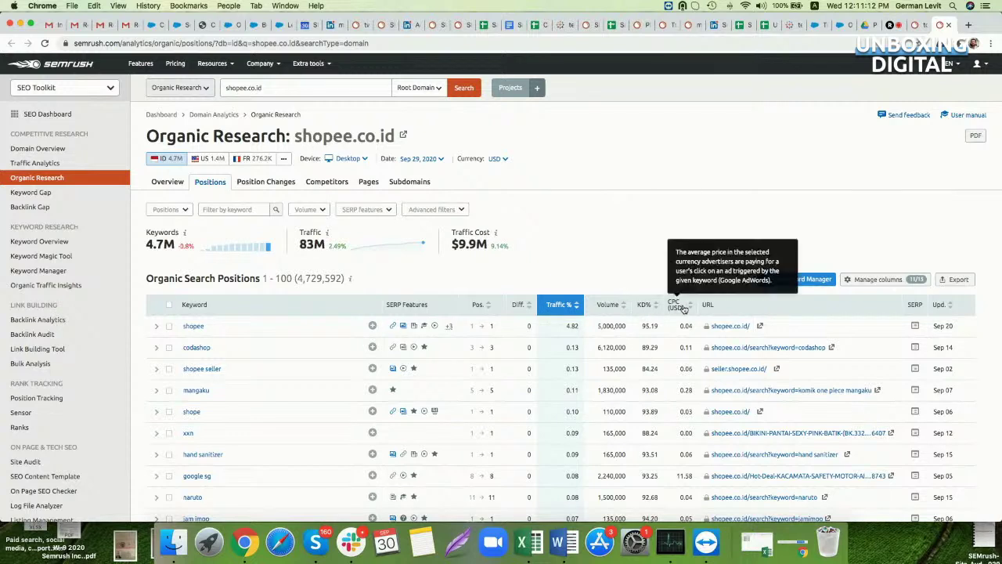
pyautogui.click(182, 210)
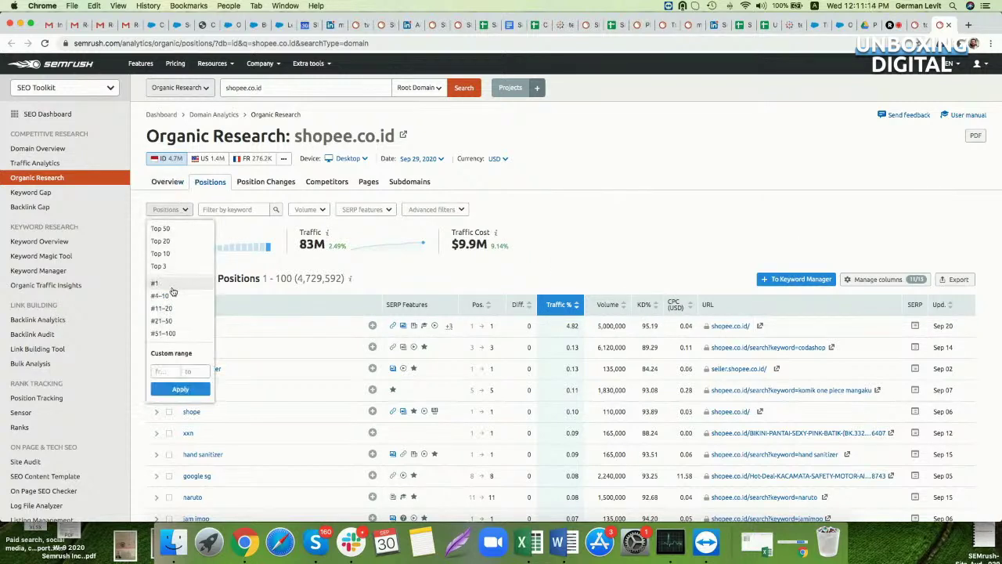
pyautogui.click(310, 210)
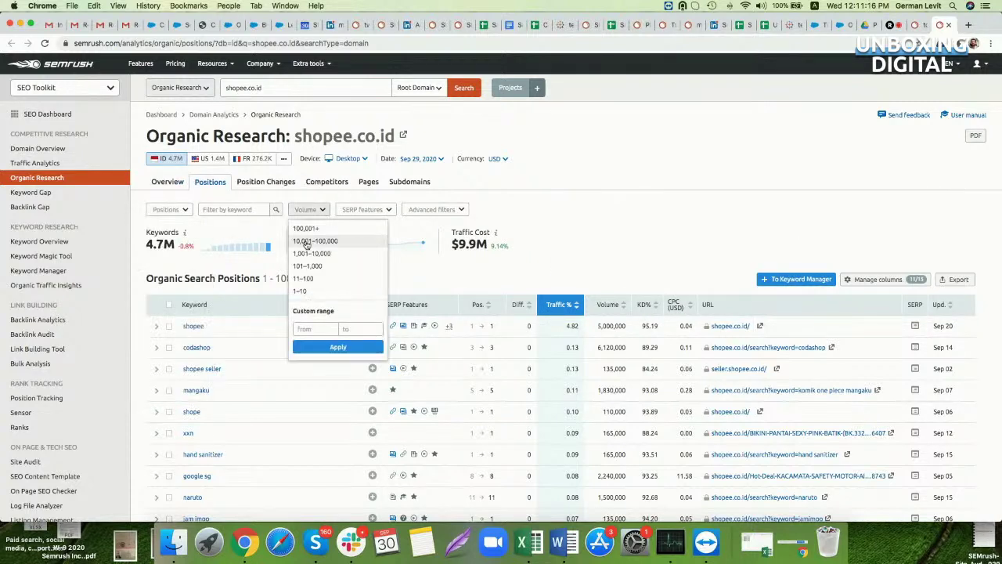
pyautogui.click(389, 210)
pyautogui.moveTo(386, 227)
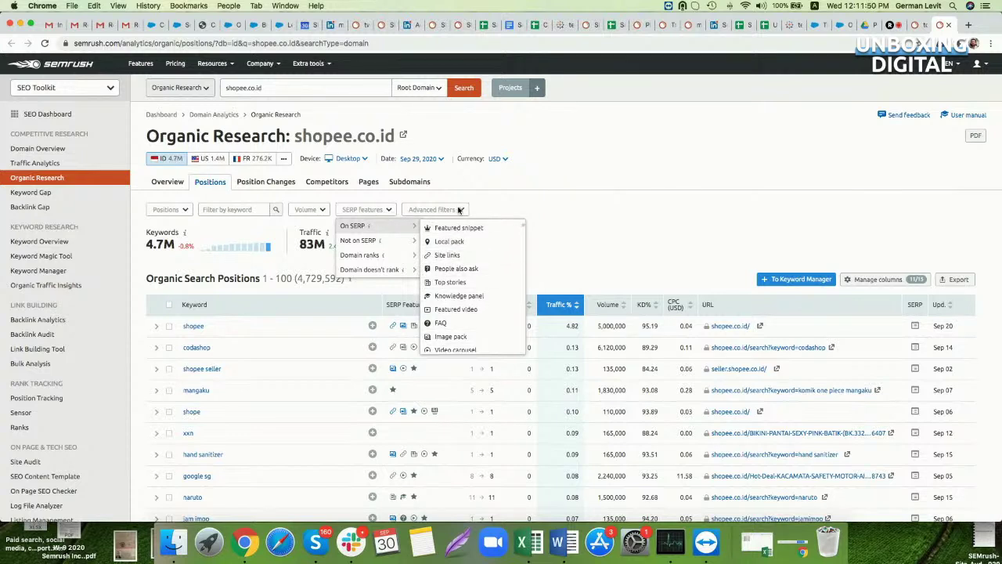
# Set up an advanced filter condition that includes keywords of the type Branded, reviewing the other keyword type options.
pyautogui.click(458, 209)
pyautogui.click(459, 209)
pyautogui.click(526, 232)
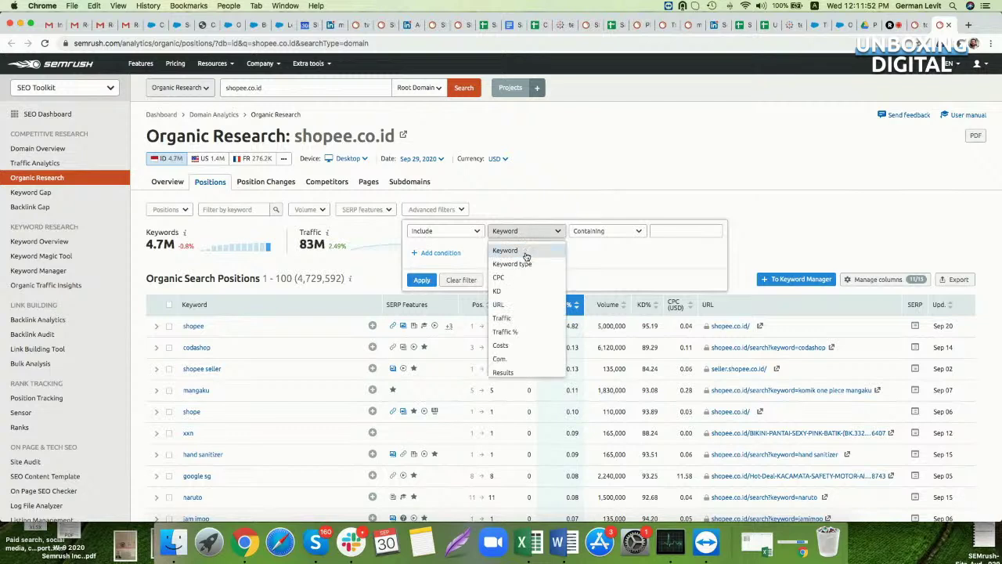
pyautogui.click(528, 263)
pyautogui.click(581, 231)
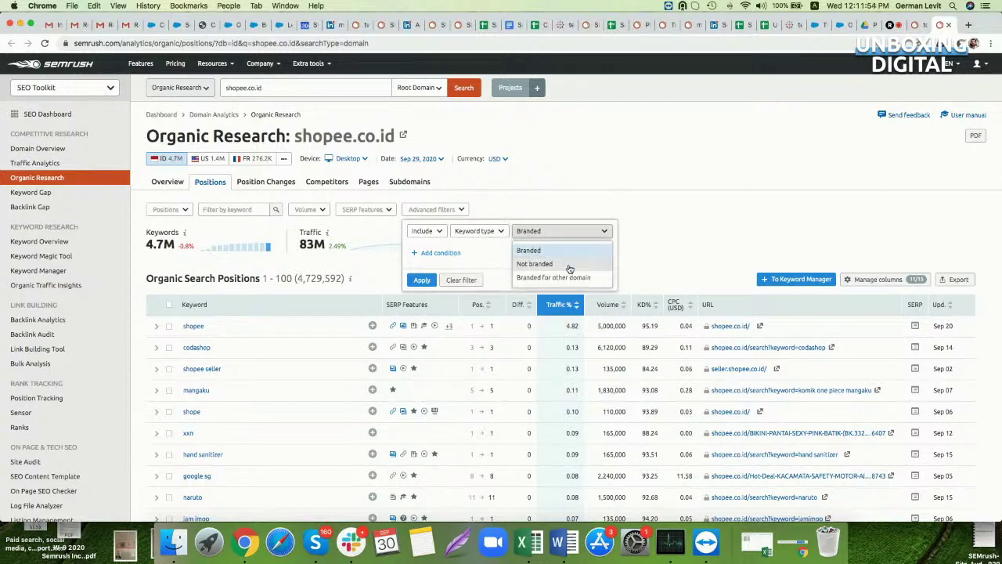
# Add a second advanced filter condition that includes KD less than, leaving its value blank.
pyautogui.click(435, 253)
pyautogui.click(500, 253)
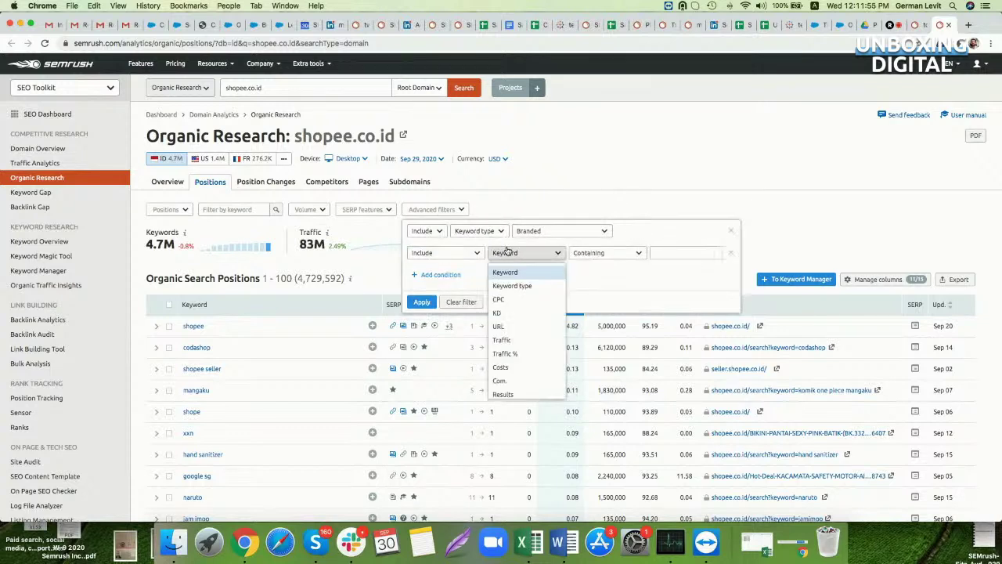
pyautogui.click(509, 313)
pyautogui.click(579, 257)
pyautogui.click(585, 302)
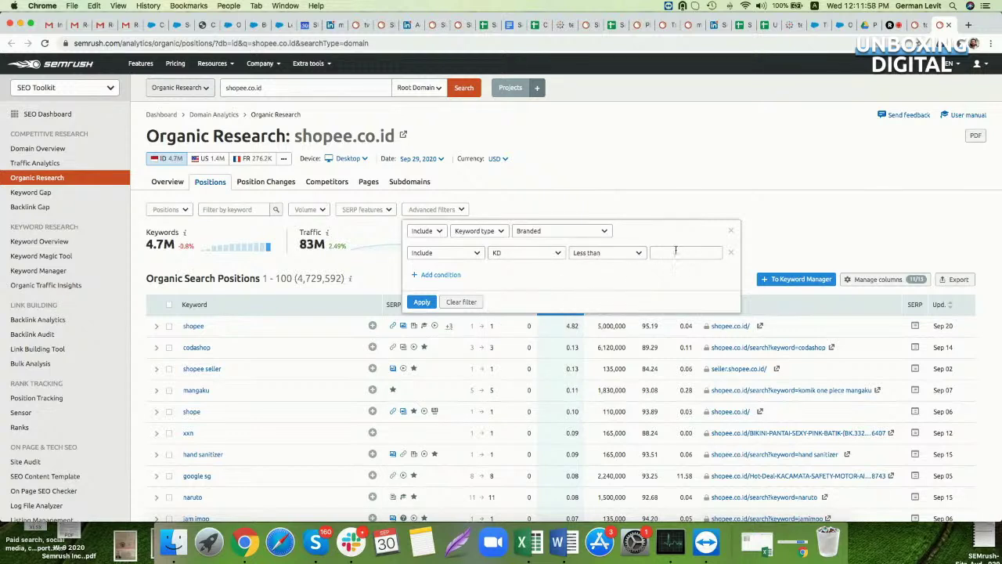
# Add a third advanced filter condition that excludes URLs containing "blog".
pyautogui.click(439, 275)
pyautogui.click(519, 275)
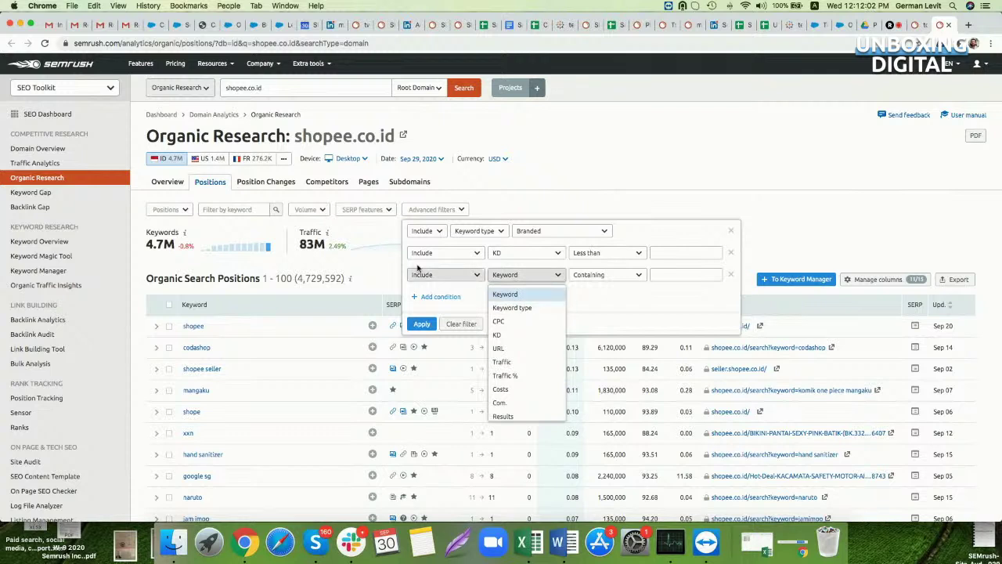
pyautogui.click(426, 274)
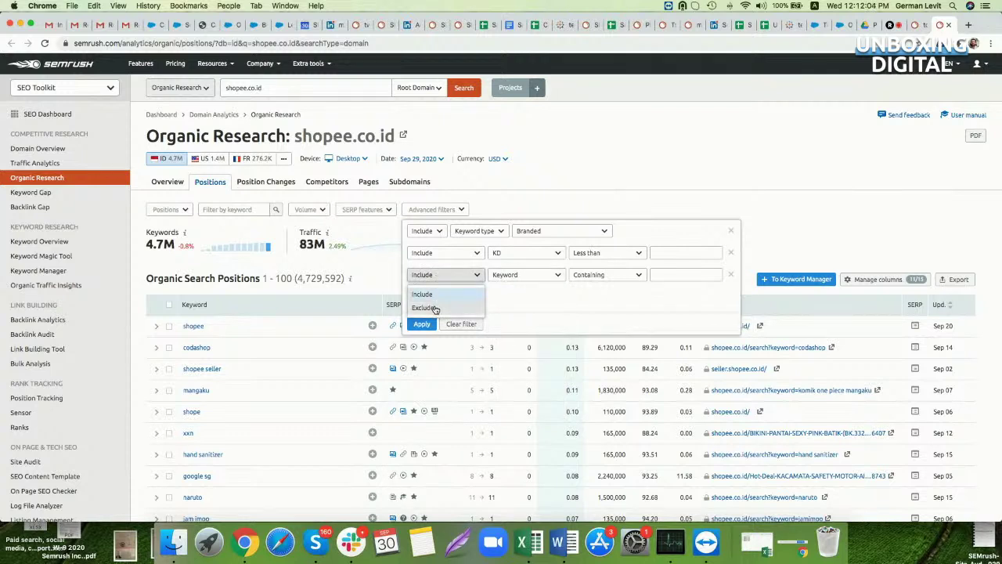
pyautogui.click(427, 305)
pyautogui.click(536, 280)
pyautogui.click(516, 345)
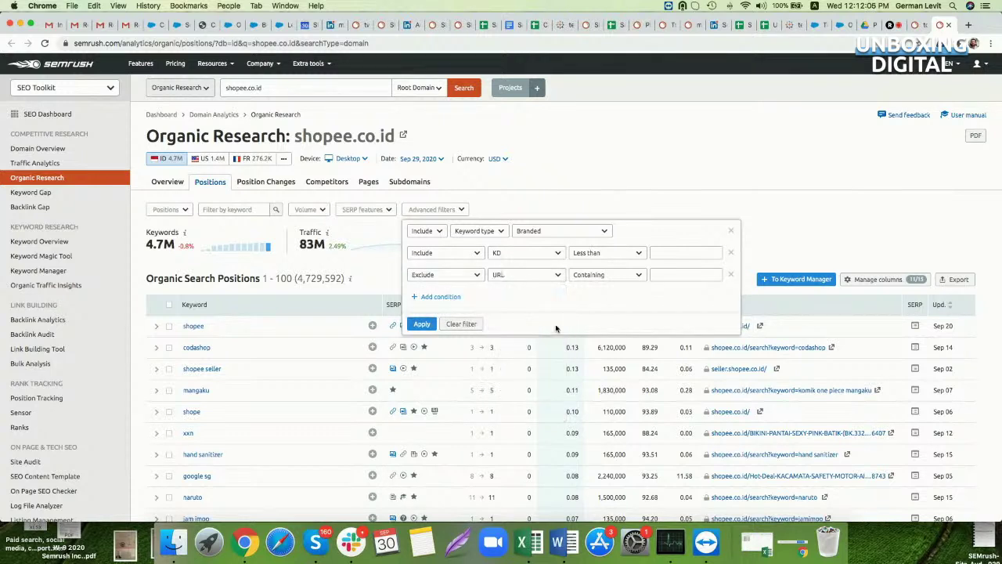
pyautogui.click(662, 276)
pyautogui.write('blog')
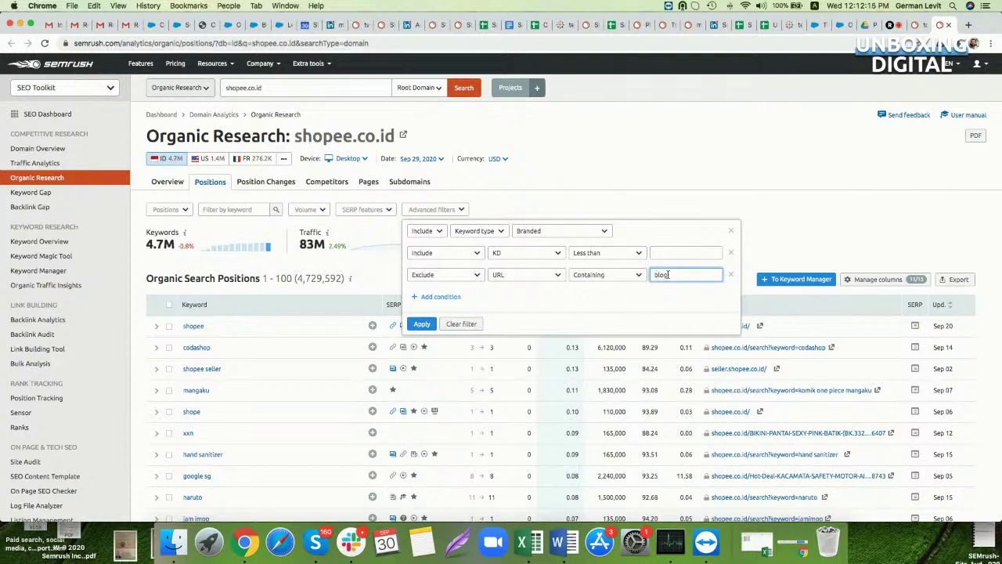
# Change the third condition to exclude keywords containing "shopee".
pyautogui.click(524, 275)
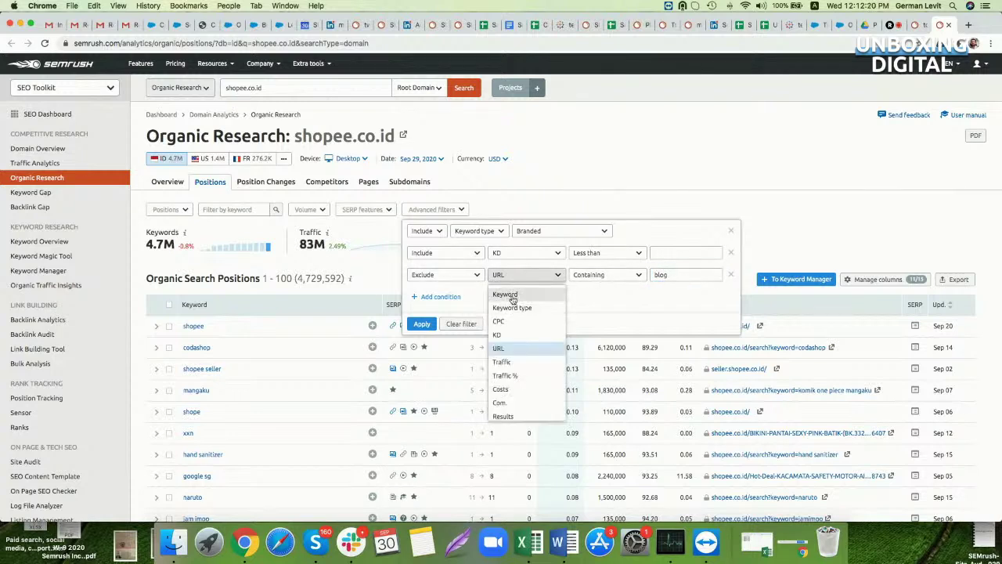
pyautogui.click(509, 291)
pyautogui.click(665, 275)
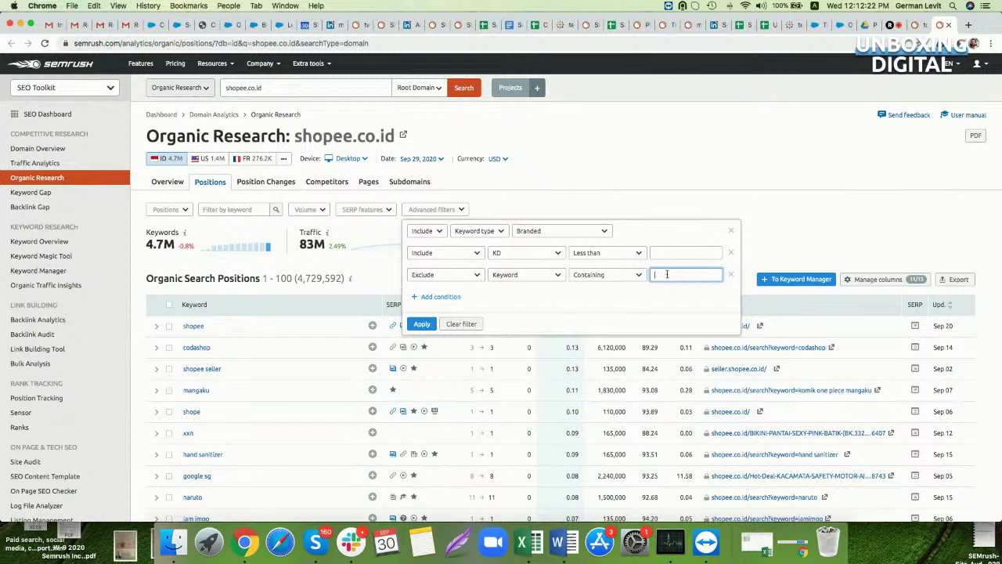
pyautogui.write('shopee')
# Add three more blank conditions to the advanced filter and close its settings.
pyautogui.click(454, 296)
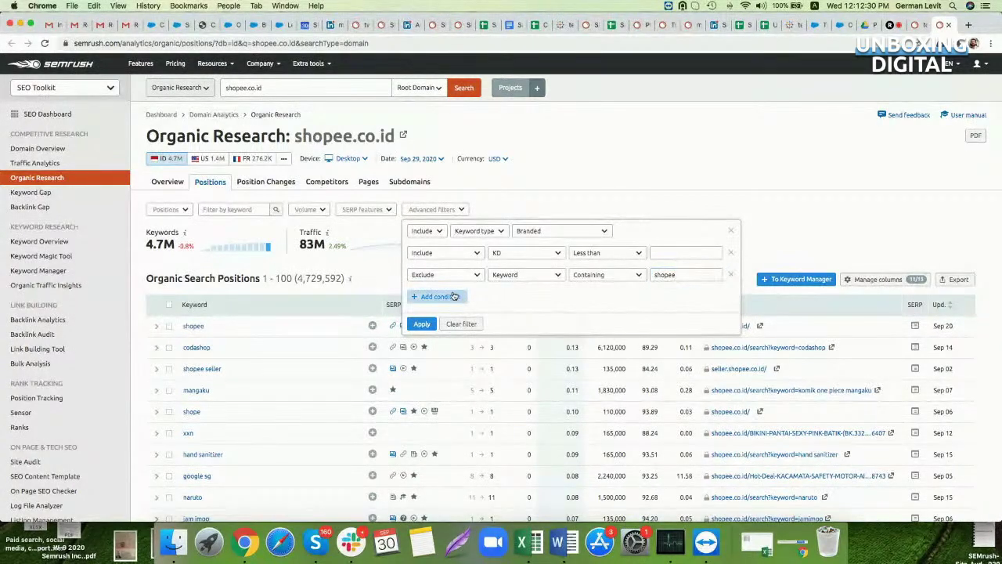
pyautogui.click(453, 318)
pyautogui.click(452, 340)
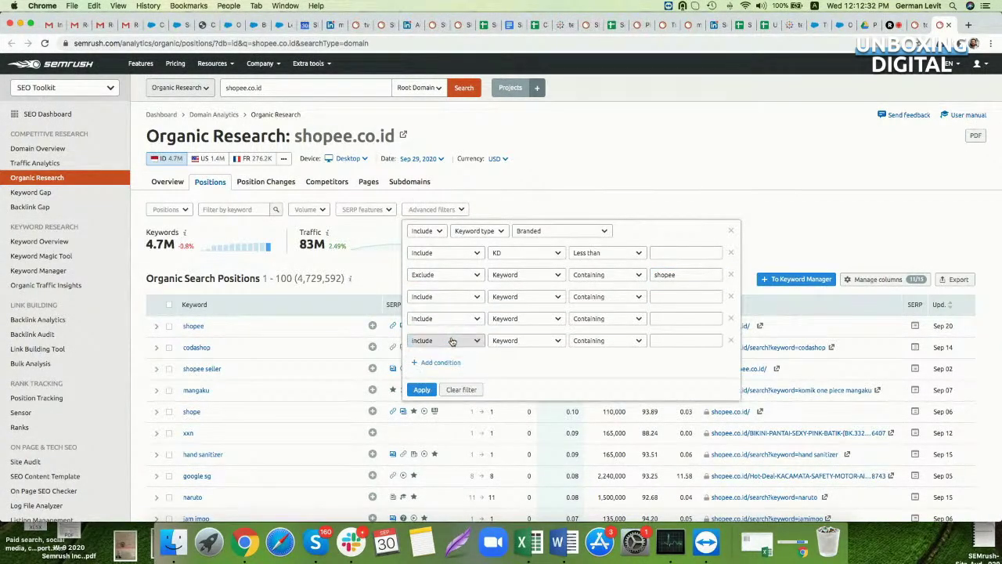
pyautogui.click(421, 389)
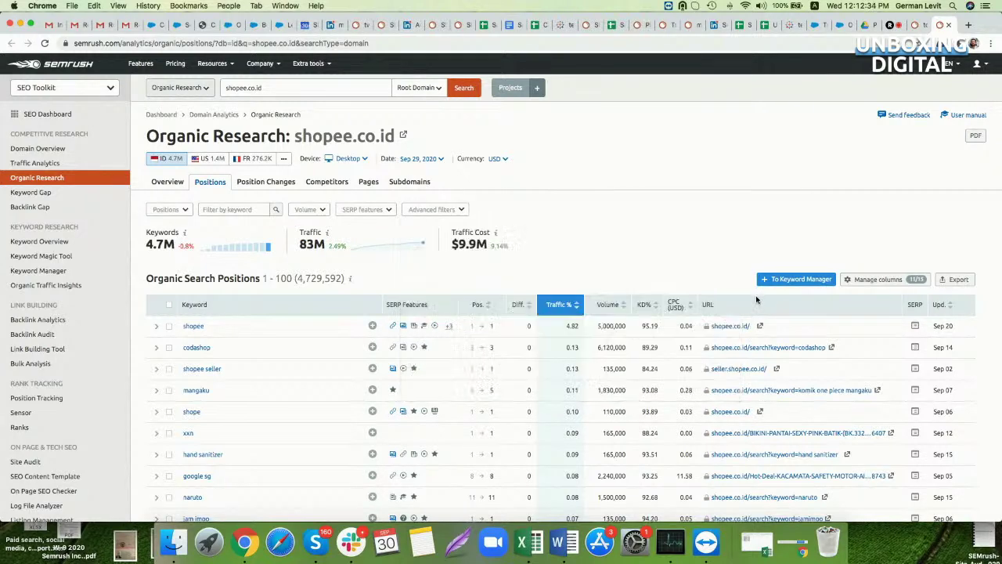
# Select the keywords shopee and codashop in the organic search positions table.
pyautogui.scroll(-1, 757, 300)
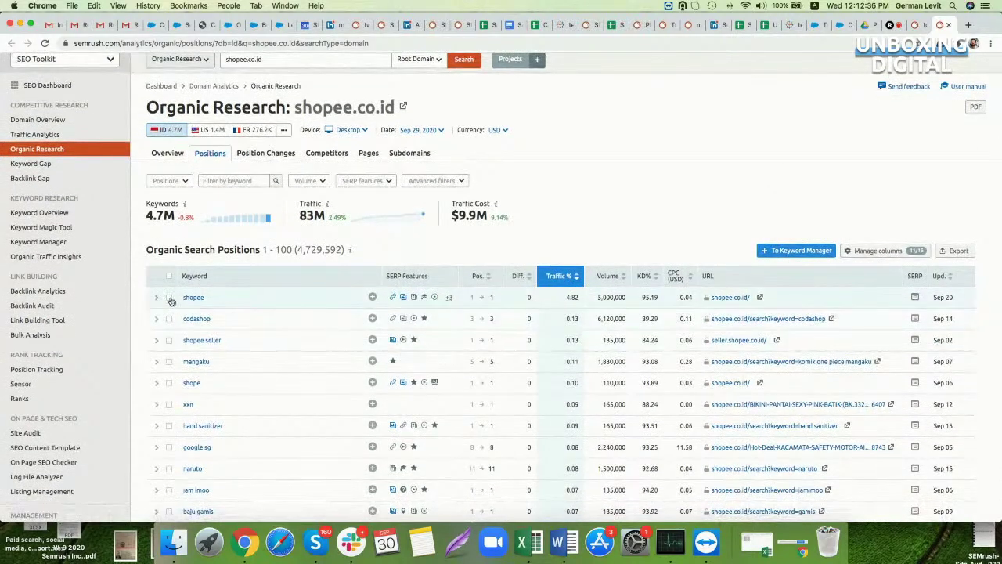
pyautogui.click(170, 297)
pyautogui.click(169, 318)
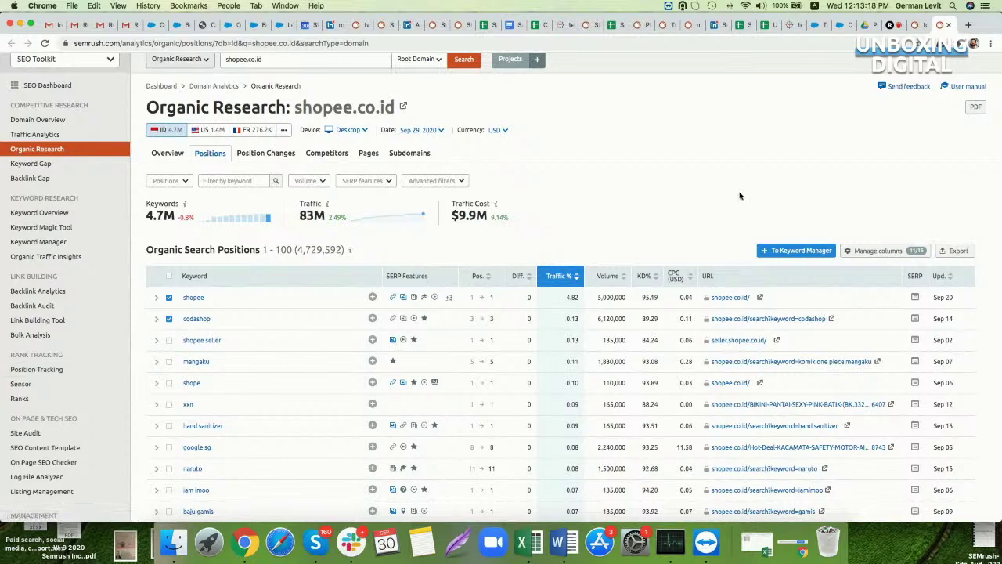
# View the organic Pages report for shopee.co.id, followed by its organic Subdomains report.
pyautogui.scroll(2, 731, 184)
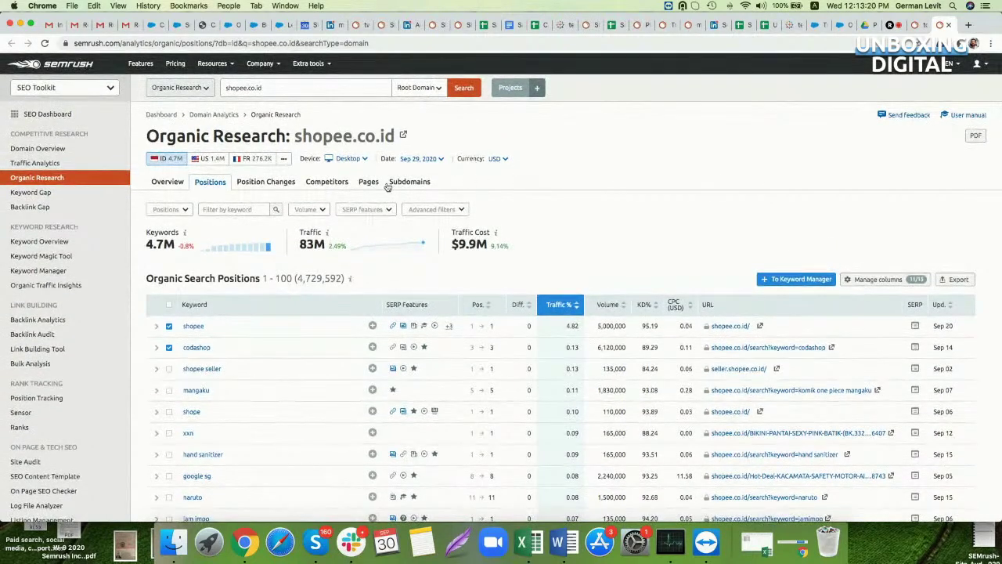
pyautogui.click(363, 182)
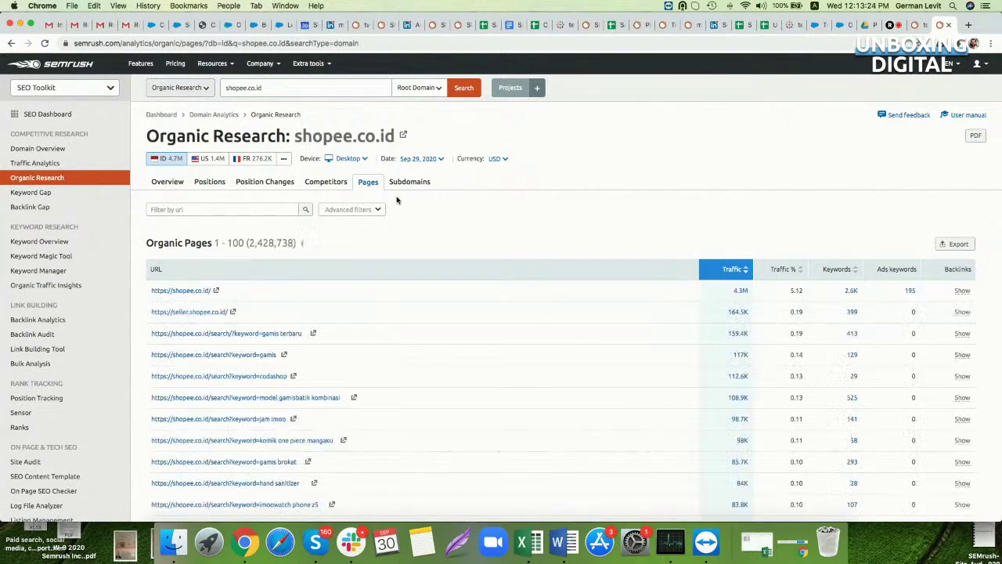
pyautogui.click(400, 182)
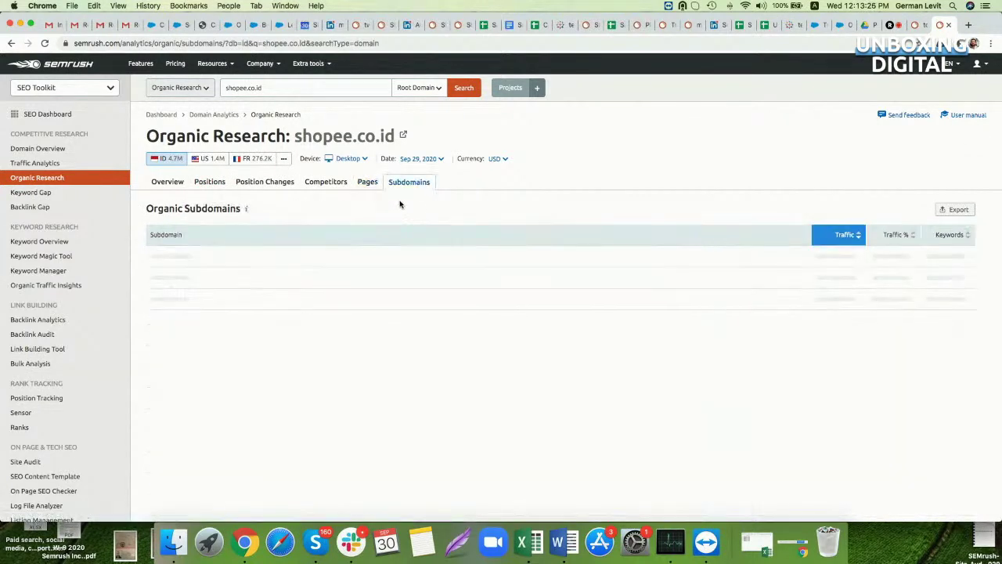
pyautogui.click(434, 91)
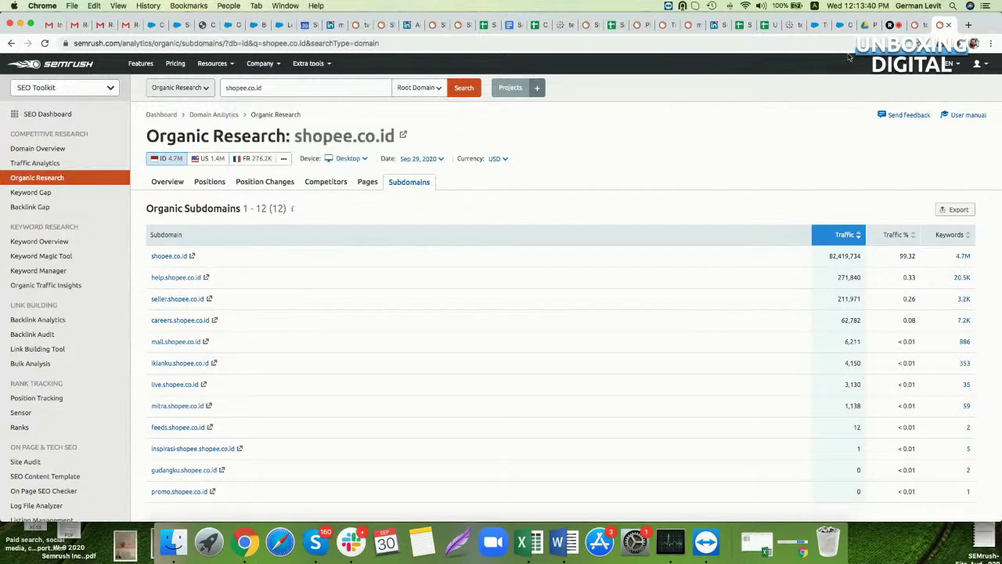
# Return to the tokopedia.com competitors tab and open the common keywords with bukalapak.com in a new browser tab, switching to it.
pyautogui.click(916, 24)
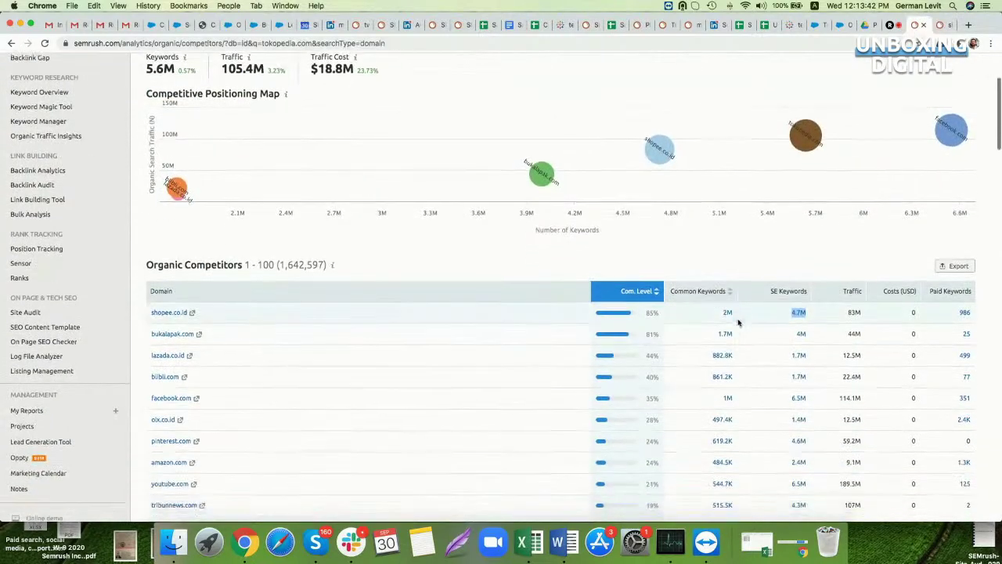
pyautogui.scroll(-1, 736, 317)
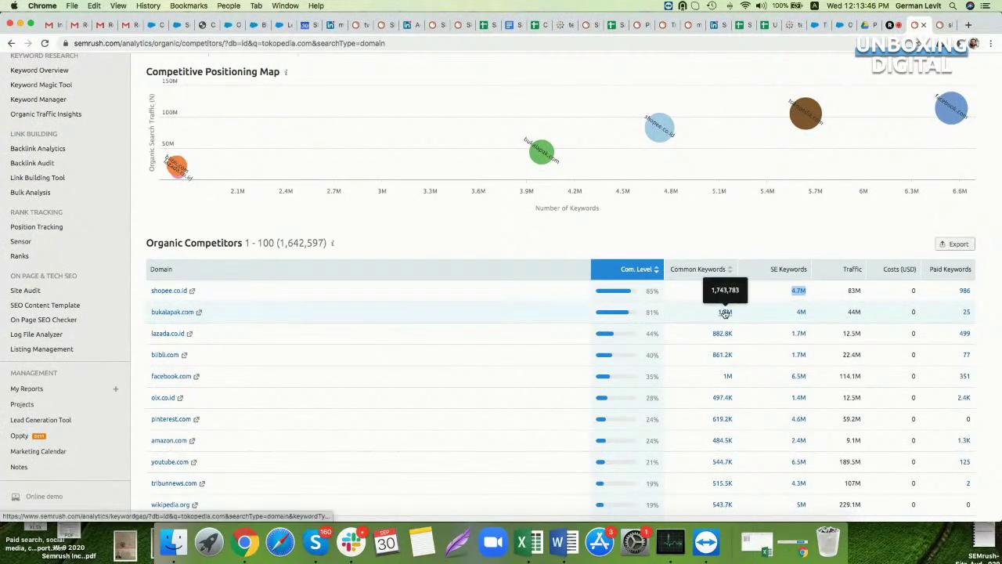
pyautogui.rightClick(724, 312)
pyautogui.click(752, 316)
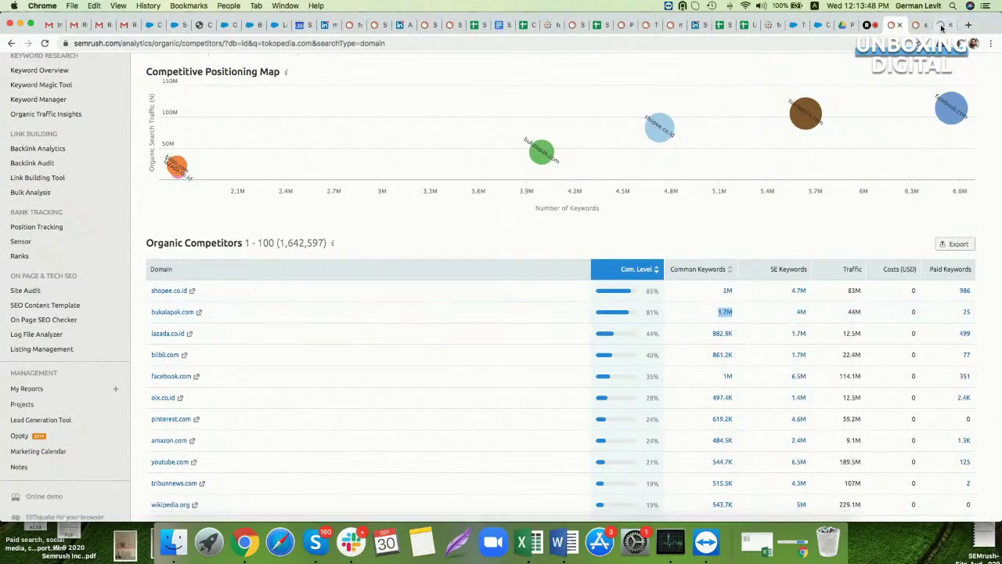
pyautogui.click(942, 25)
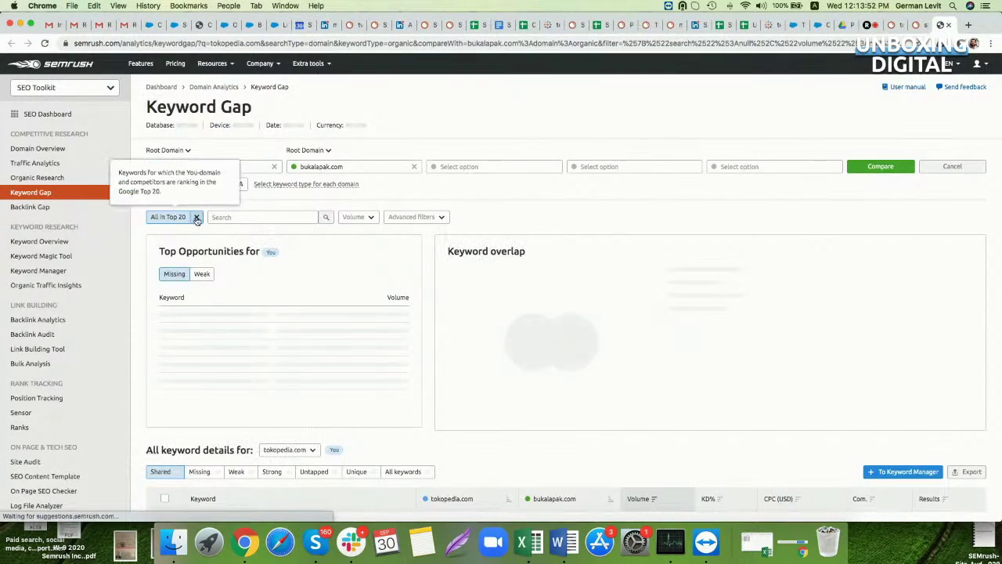
# Remove the All in Top 20 position filter and examine the keyword overlap and shared keywords of tokopedia.com and bukalapak.com.
pyautogui.click(196, 218)
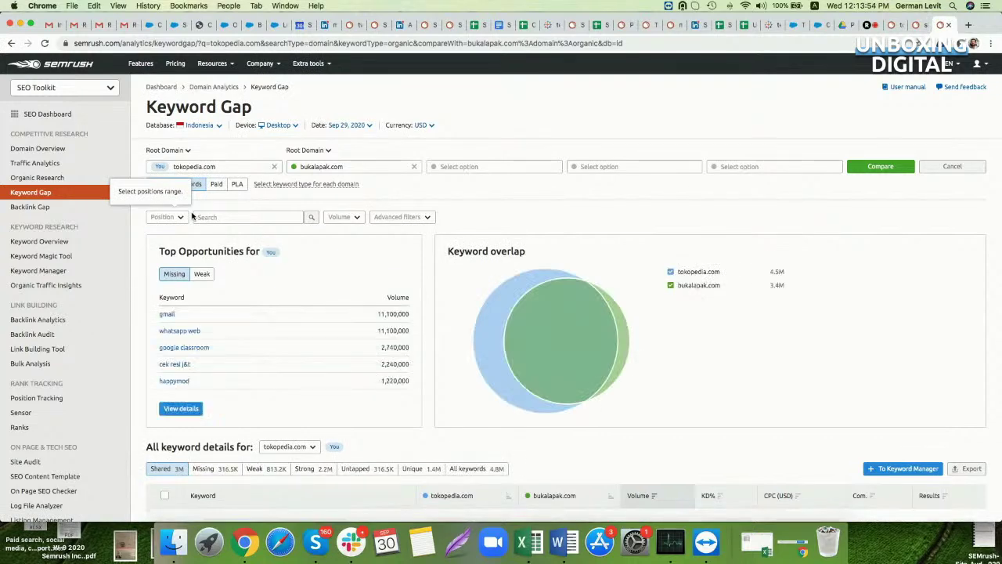
pyautogui.scroll(-1, 751, 373)
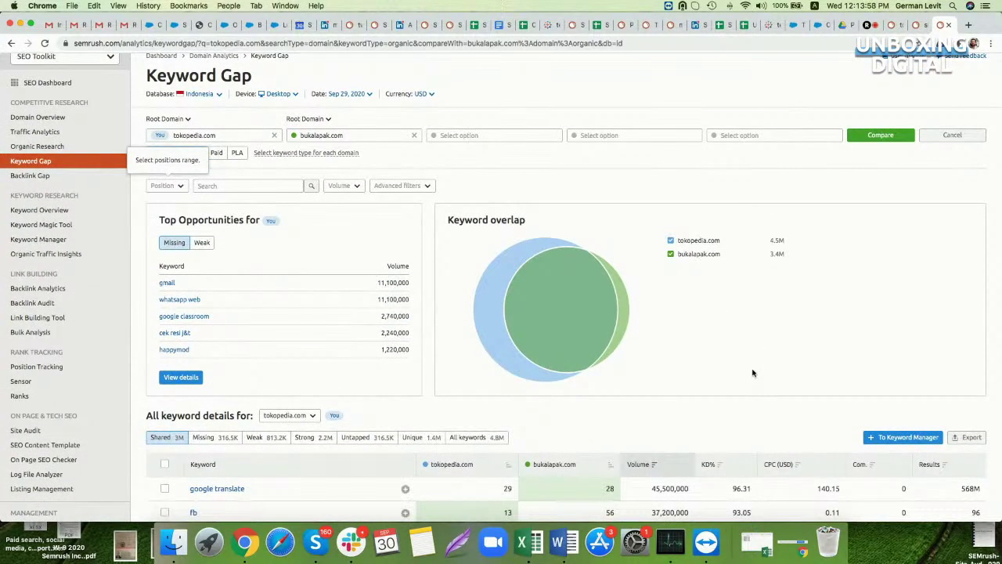
pyautogui.moveTo(591, 323)
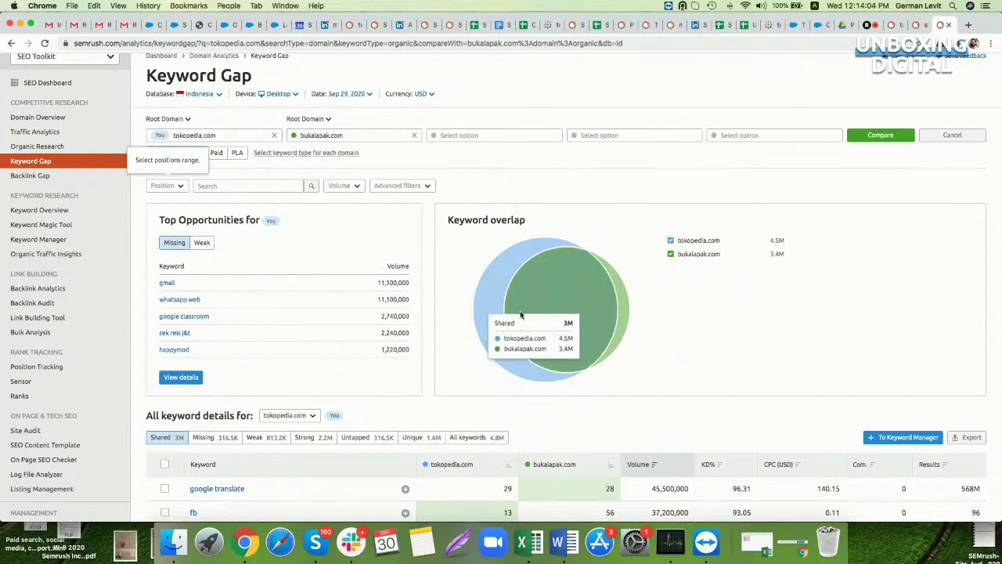
pyautogui.moveTo(497, 280)
pyautogui.moveTo(622, 320)
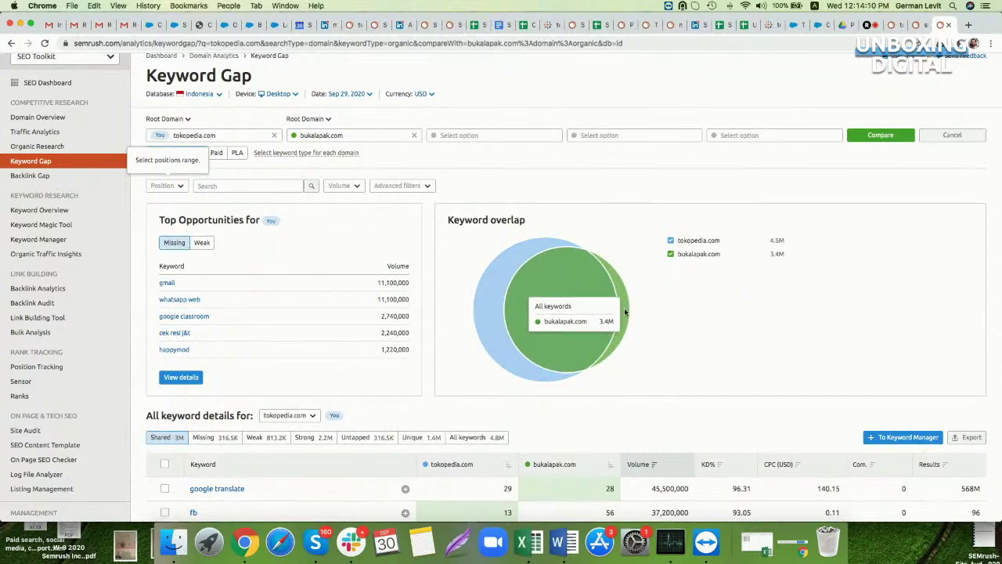
pyautogui.moveTo(603, 280)
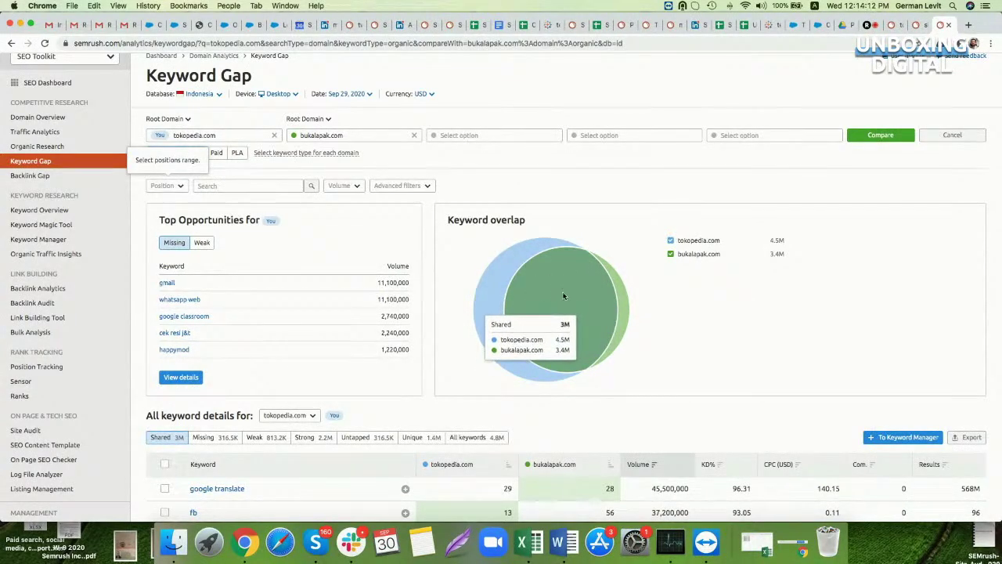
pyautogui.scroll(-5, 626, 328)
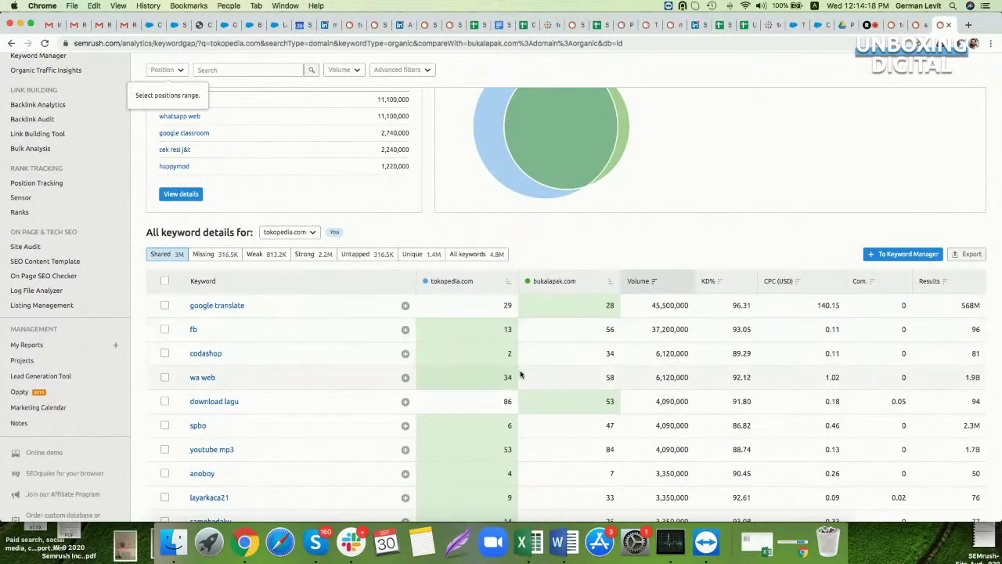
# Review the position, volume and advanced filter options of the Keyword Gap report without applying any.
pyautogui.scroll(5, 554, 382)
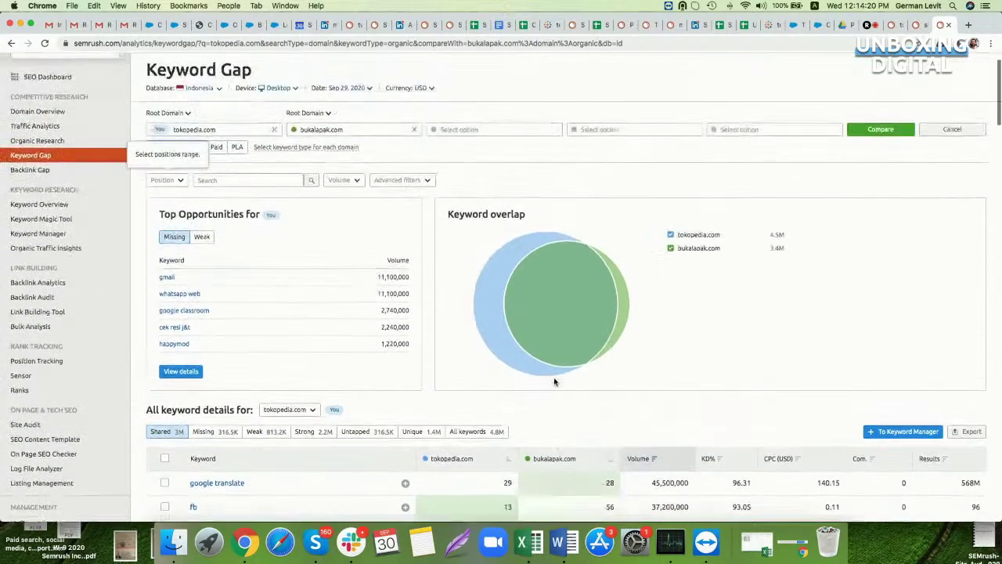
pyautogui.click(180, 193)
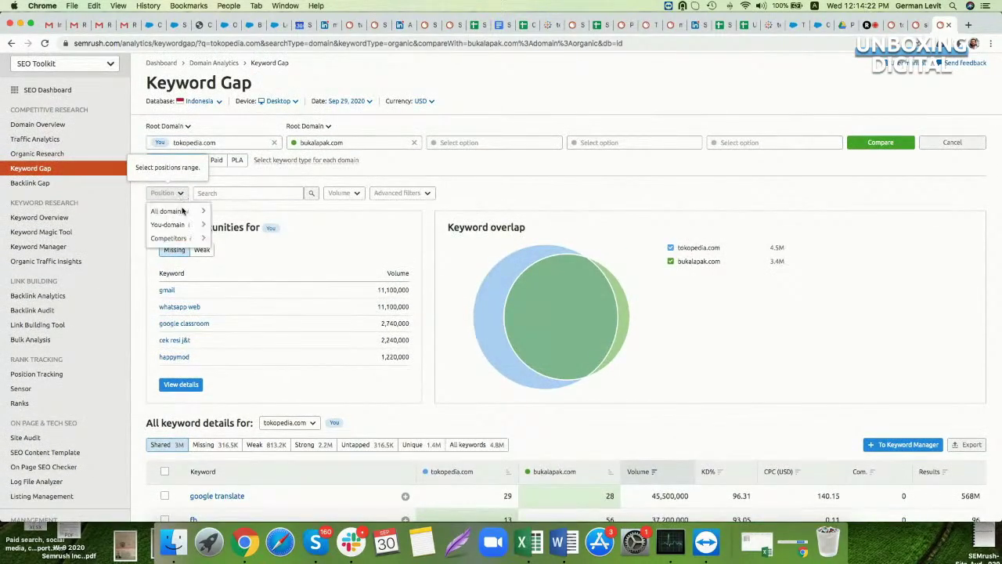
pyautogui.click(345, 193)
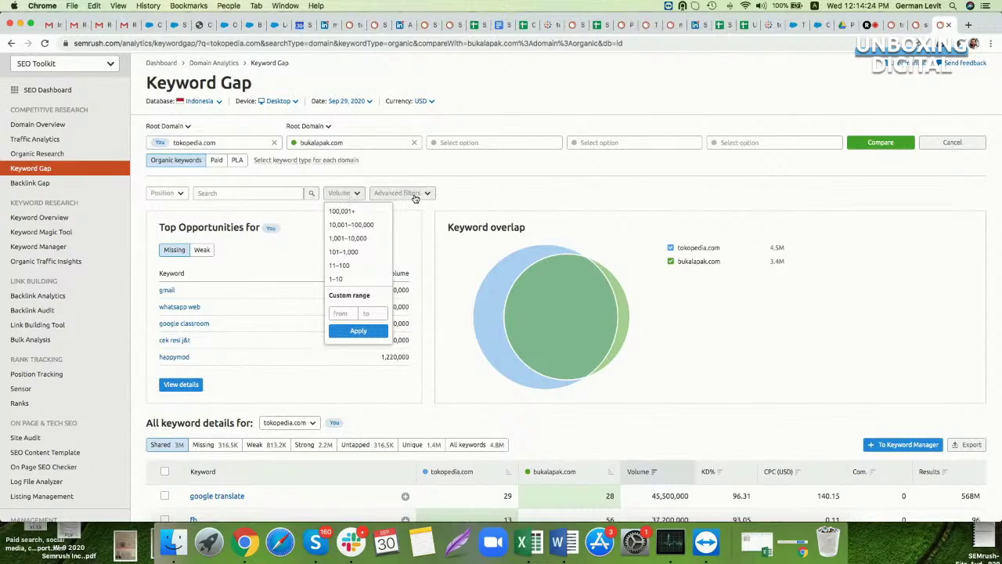
pyautogui.click(415, 197)
pyautogui.click(734, 333)
# Select the shared keywords google translate and fb, and switch the keyword details table to tokopedia.com's Unique keywords.
pyautogui.scroll(-5, 734, 334)
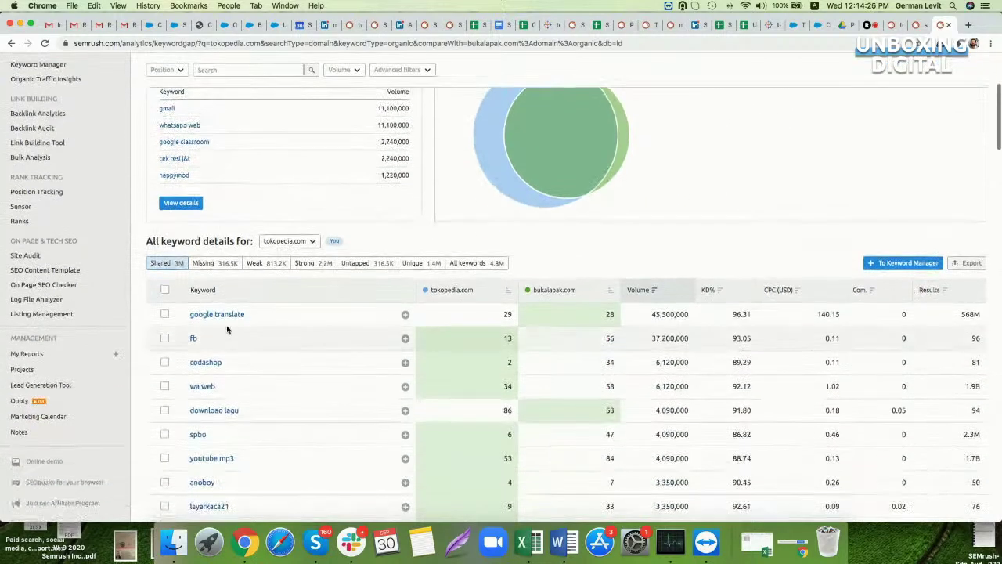
pyautogui.click(164, 314)
pyautogui.click(164, 338)
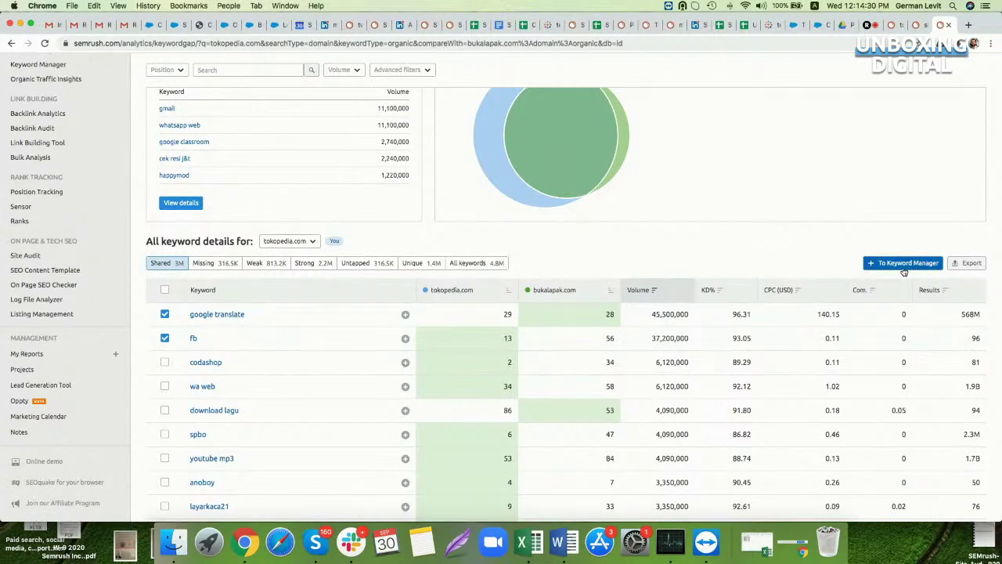
pyautogui.click(415, 266)
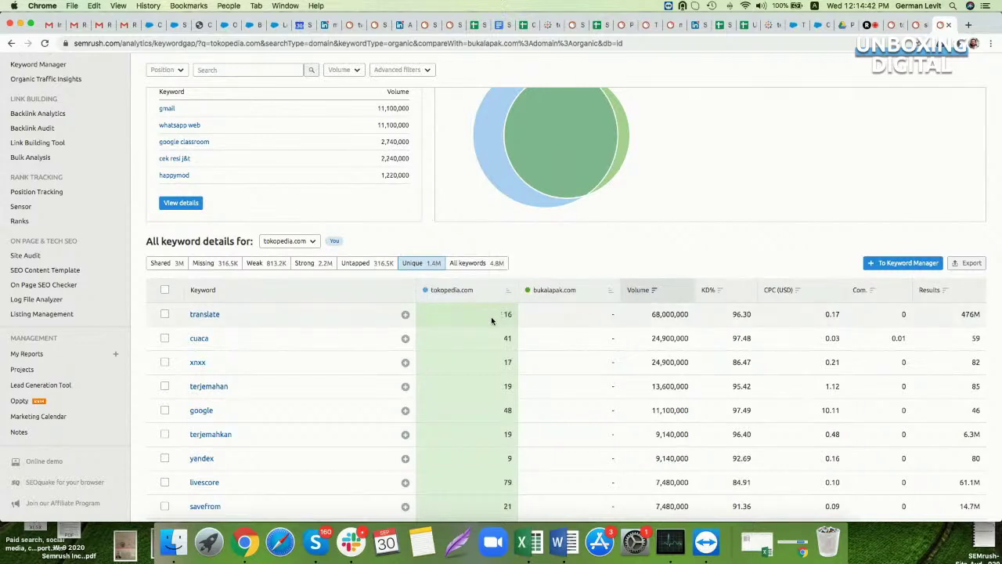
# Examine tokopedia.com's unique keywords and their ranking positions, along with the position filter and export options of the comparison.
pyautogui.moveTo(492, 320)
pyautogui.moveTo(504, 339)
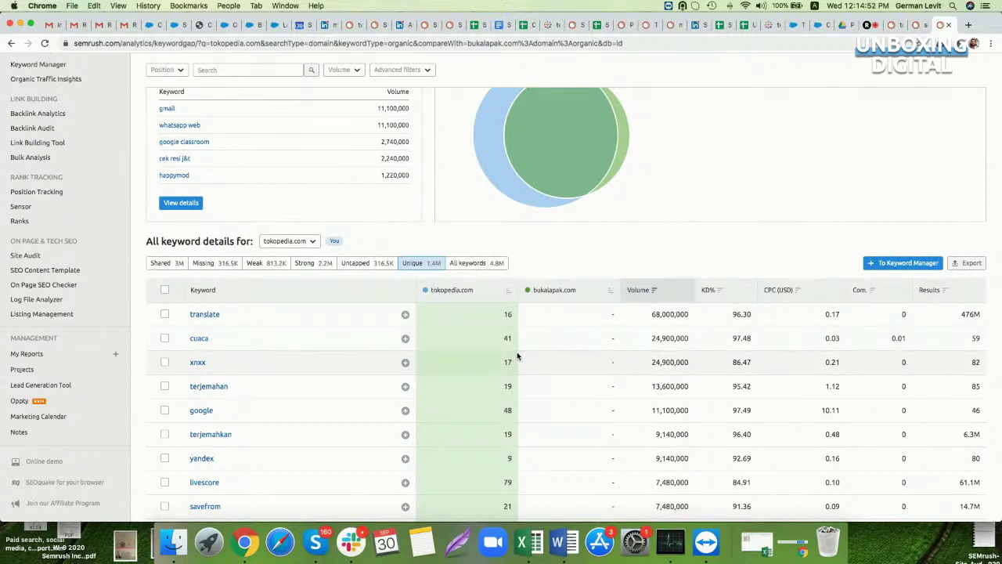
pyautogui.moveTo(516, 357)
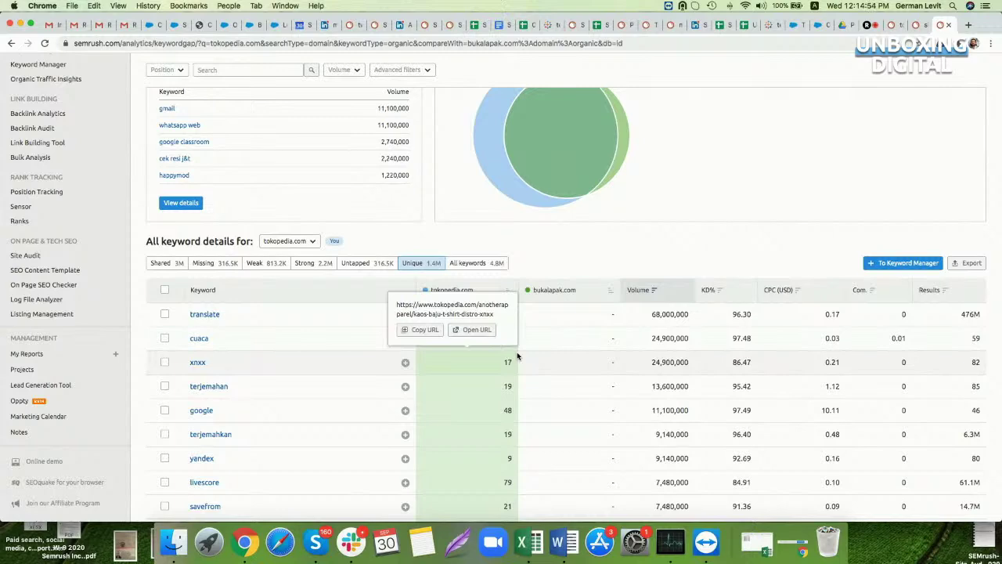
pyautogui.scroll(1, 626, 309)
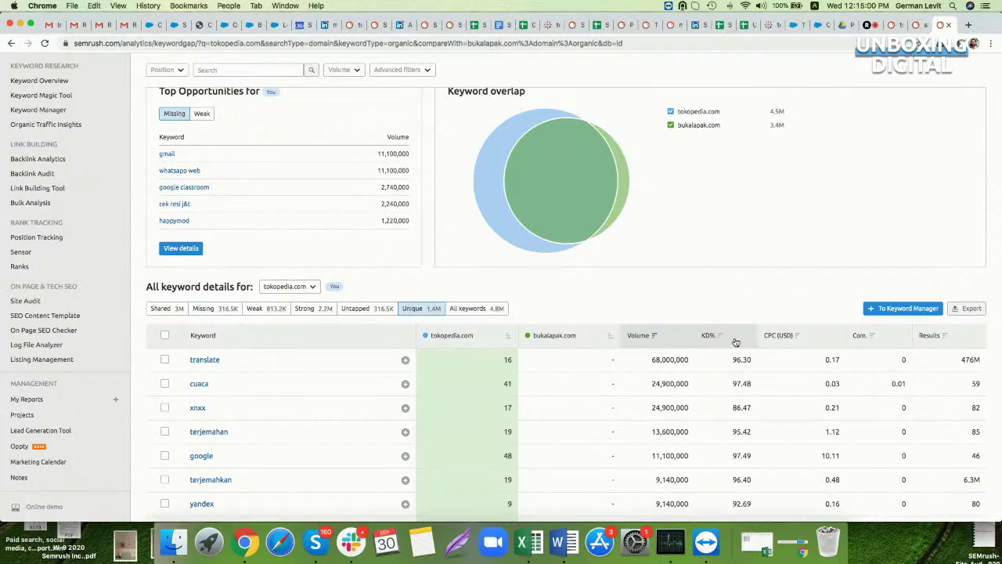
pyautogui.scroll(3, 678, 320)
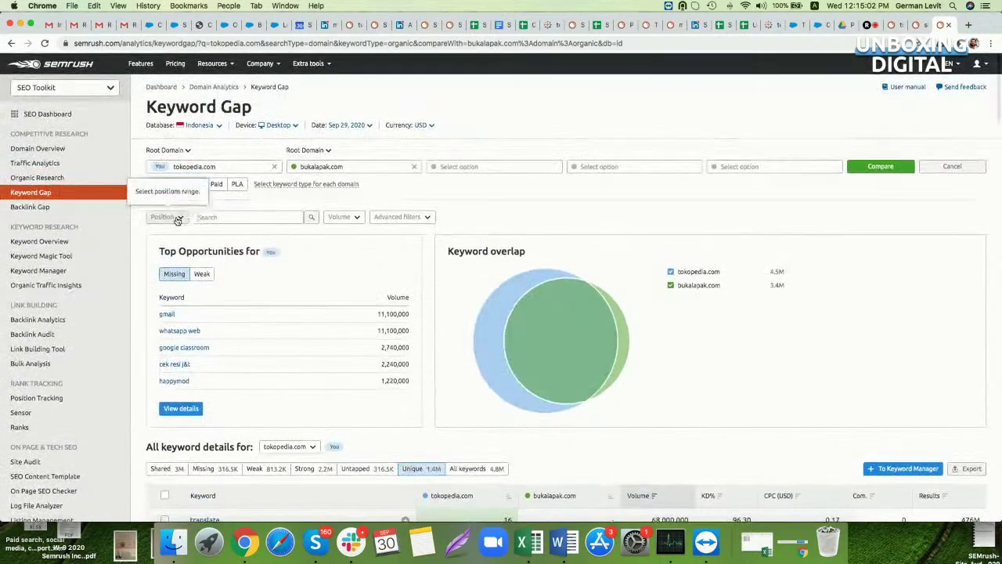
pyautogui.click(178, 220)
pyautogui.scroll(-5, 803, 340)
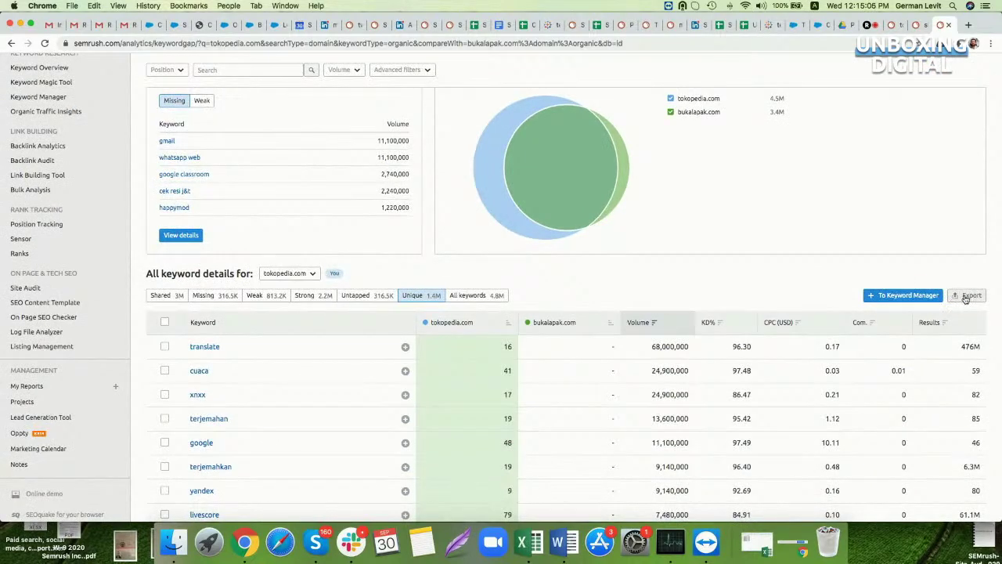
pyautogui.scroll(5, 822, 257)
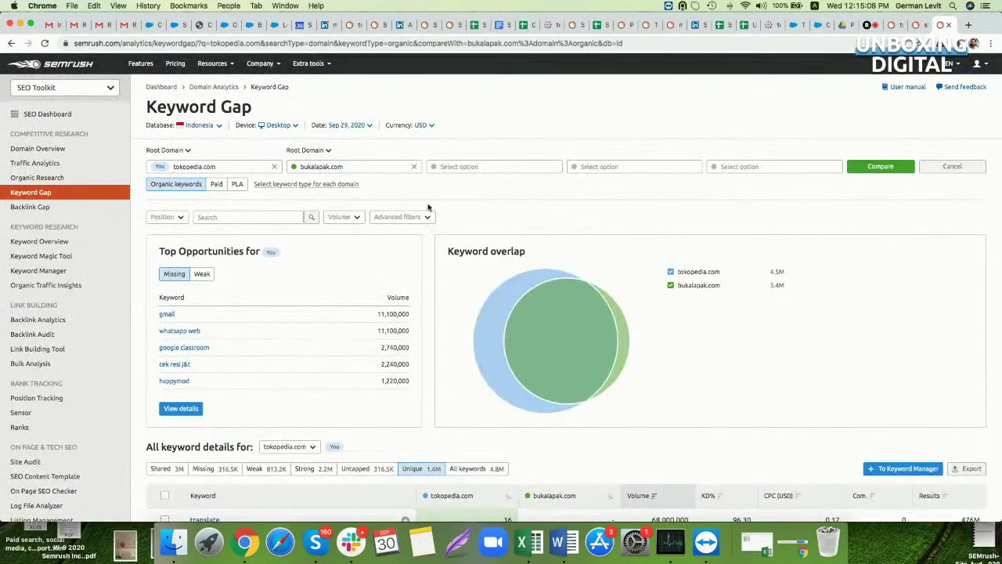
# Open the Keyword Magic Tool and search for the keyword loan in the Indonesia database.
pyautogui.click(92, 256)
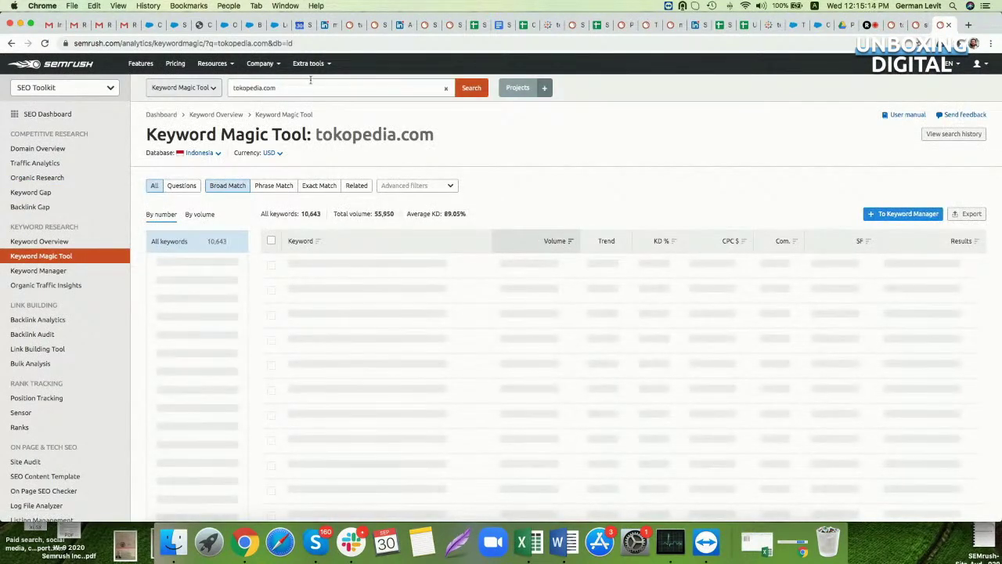
pyautogui.click(264, 88)
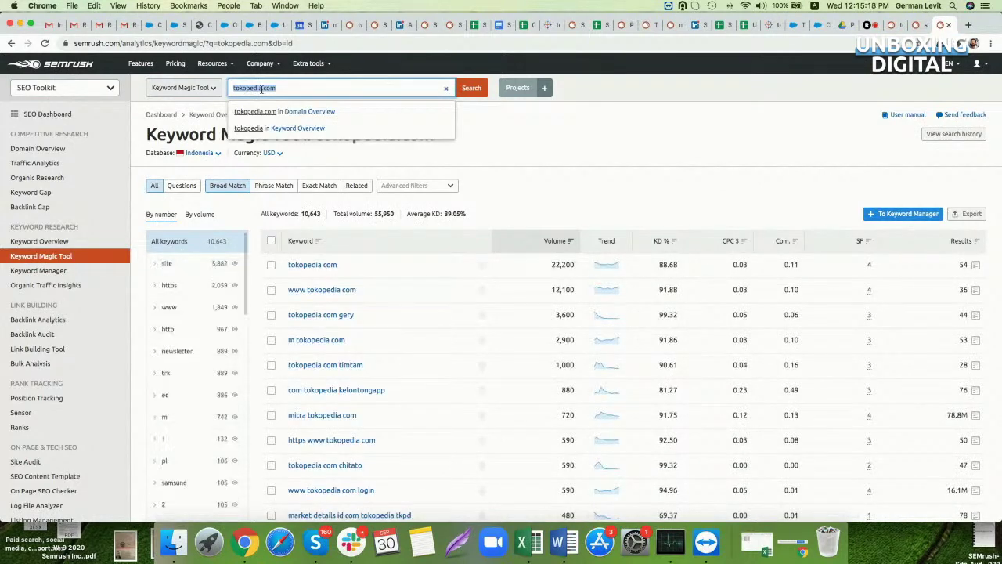
pyautogui.write('id')
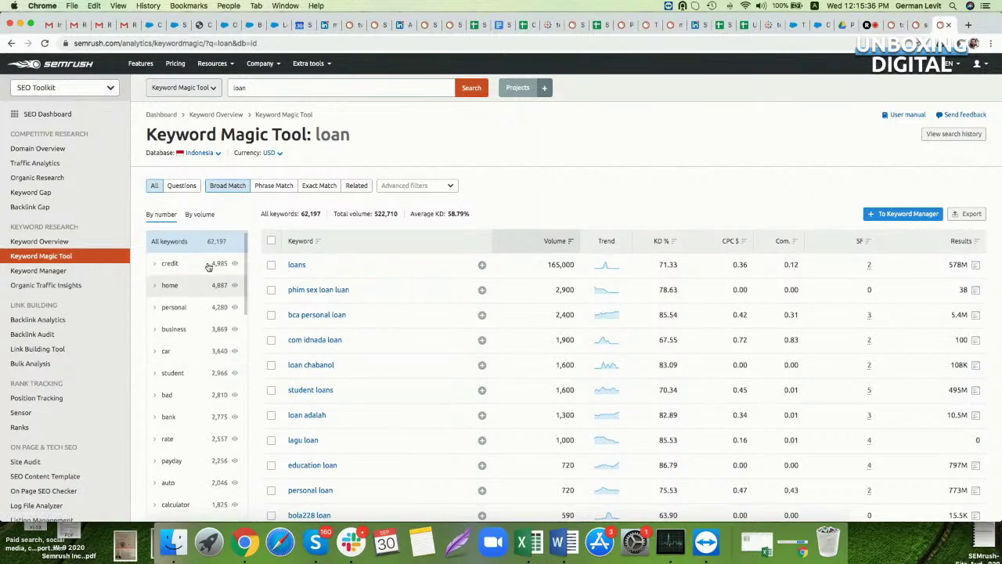
# Narrow the loan keywords to the car group and its rate subgroup, expanding both to show their subgroups.
pyautogui.click(174, 353)
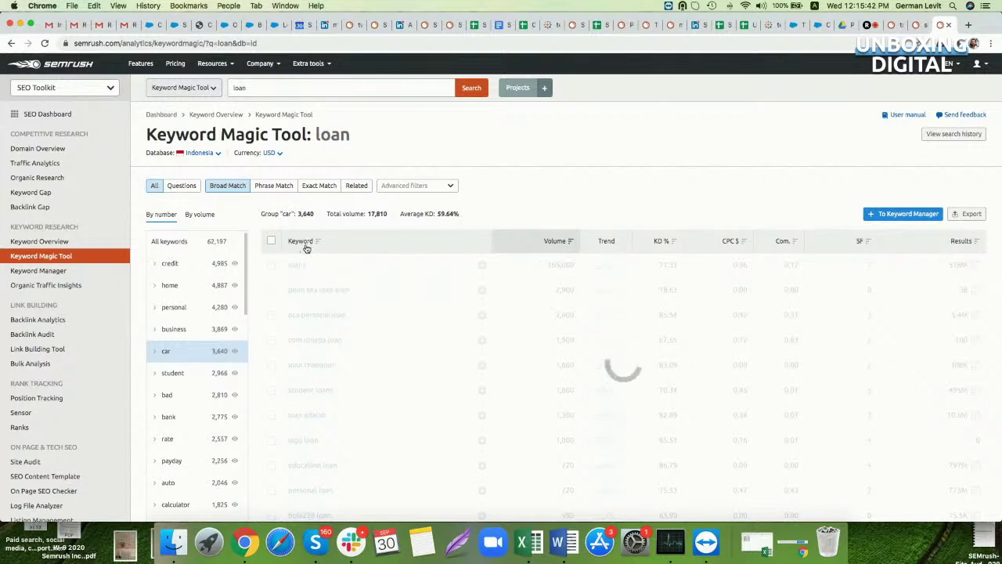
pyautogui.click(157, 353)
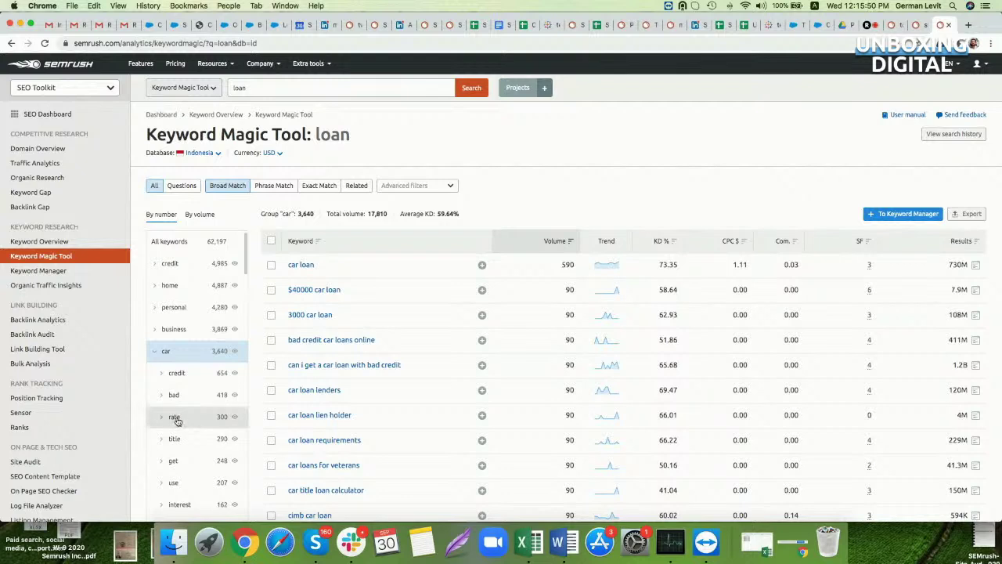
pyautogui.click(175, 420)
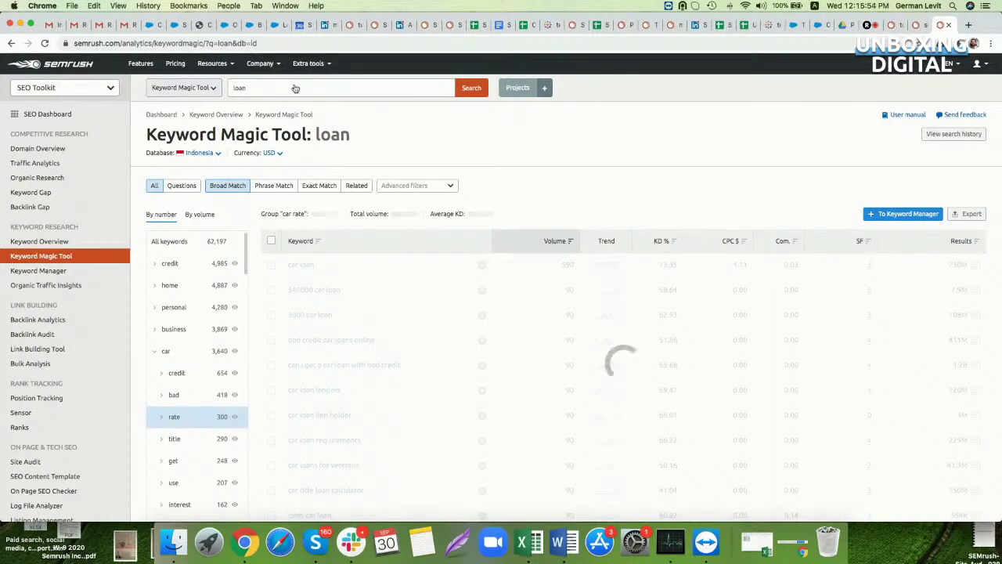
pyautogui.click(162, 419)
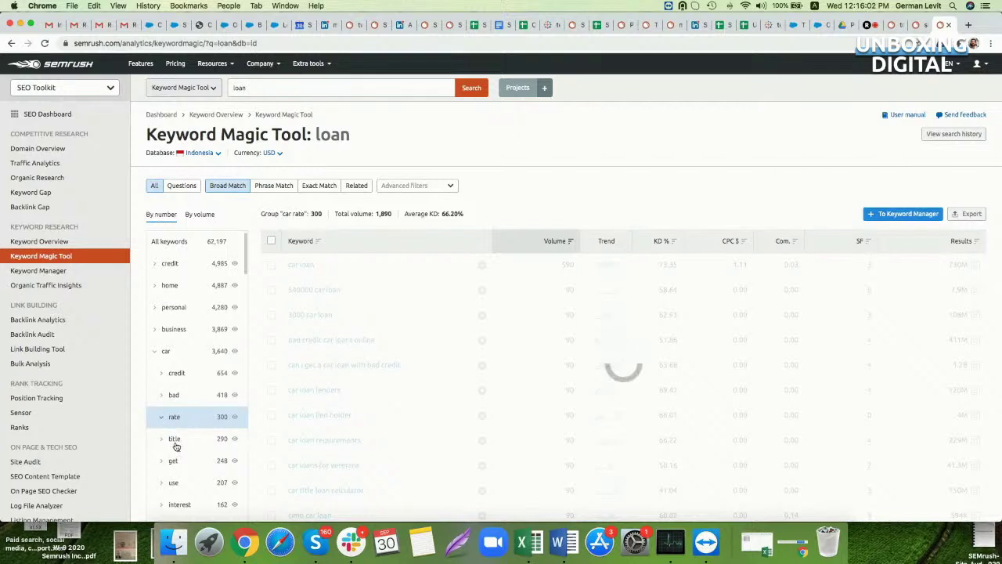
pyautogui.click(162, 420)
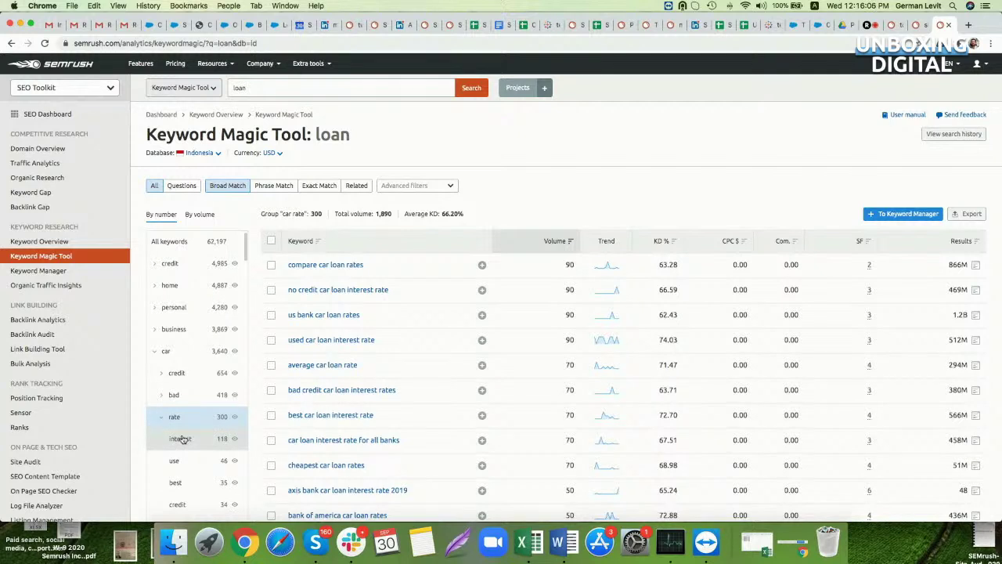
# Show the interest subgroup under car rate and select used car loan interest rate and bad credit car loan interest rates.
pyautogui.click(181, 440)
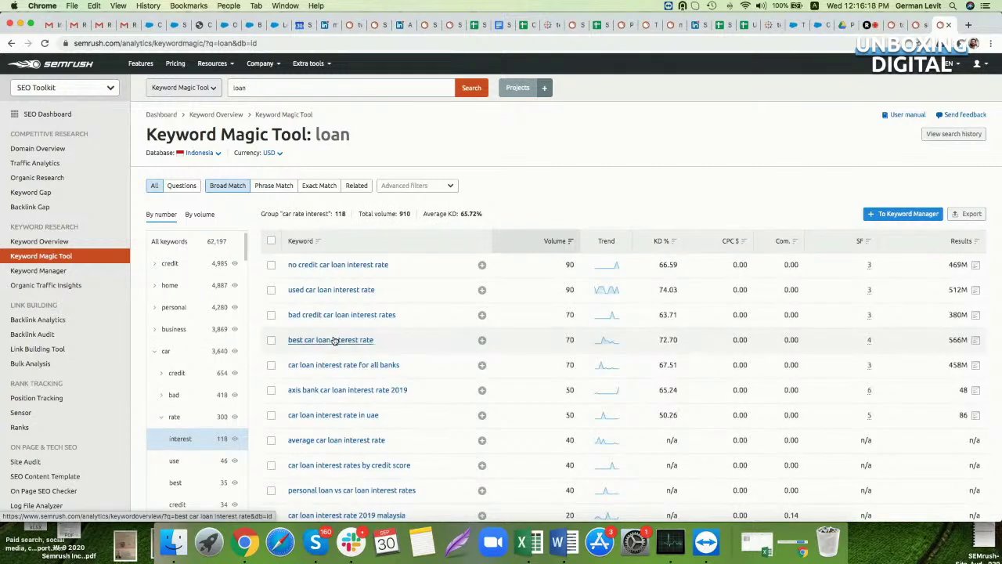
pyautogui.click(271, 314)
pyautogui.click(271, 290)
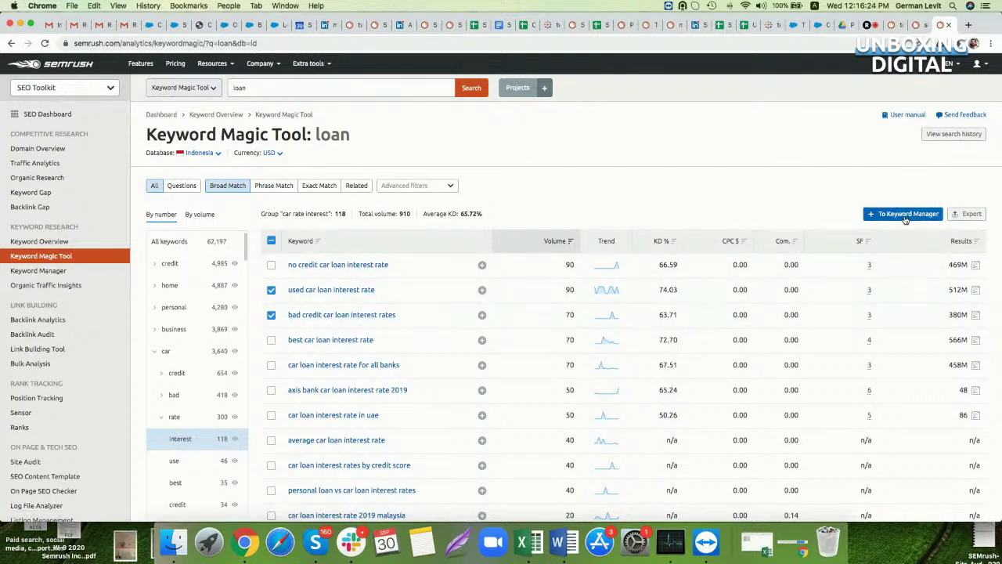
# Limit the loan keywords to questions and show only the car group.
pyautogui.click(183, 186)
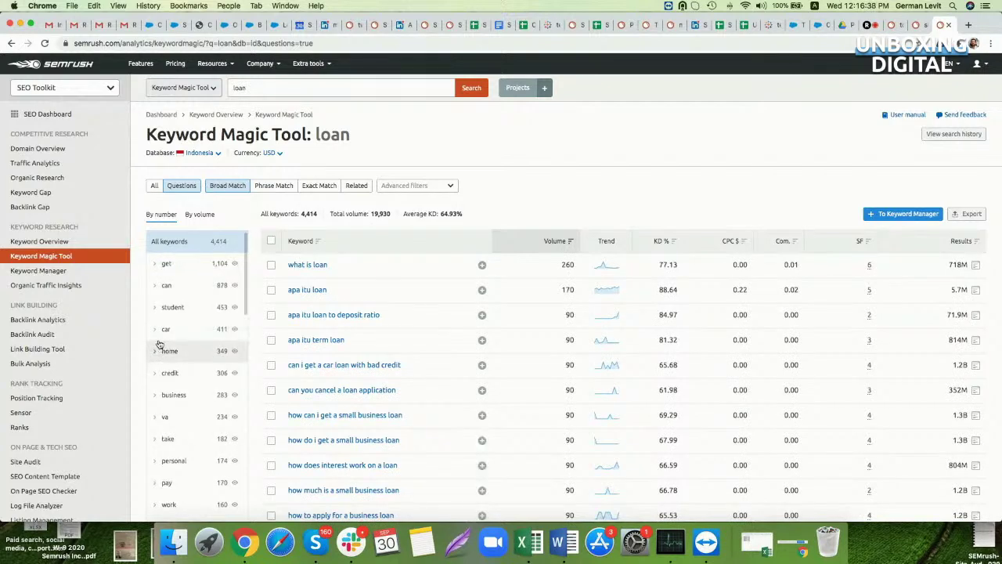
pyautogui.click(165, 329)
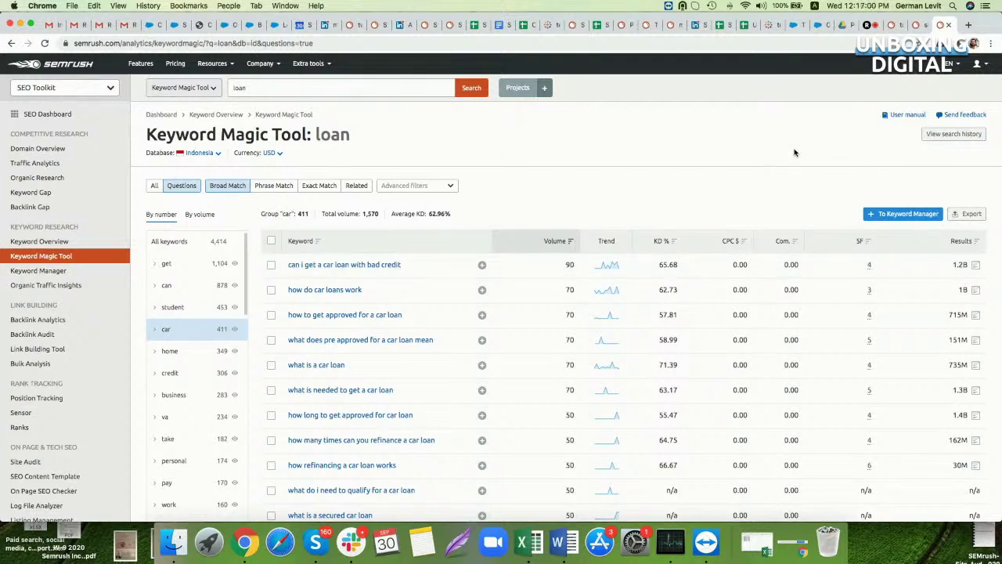
pyautogui.click(869, 25)
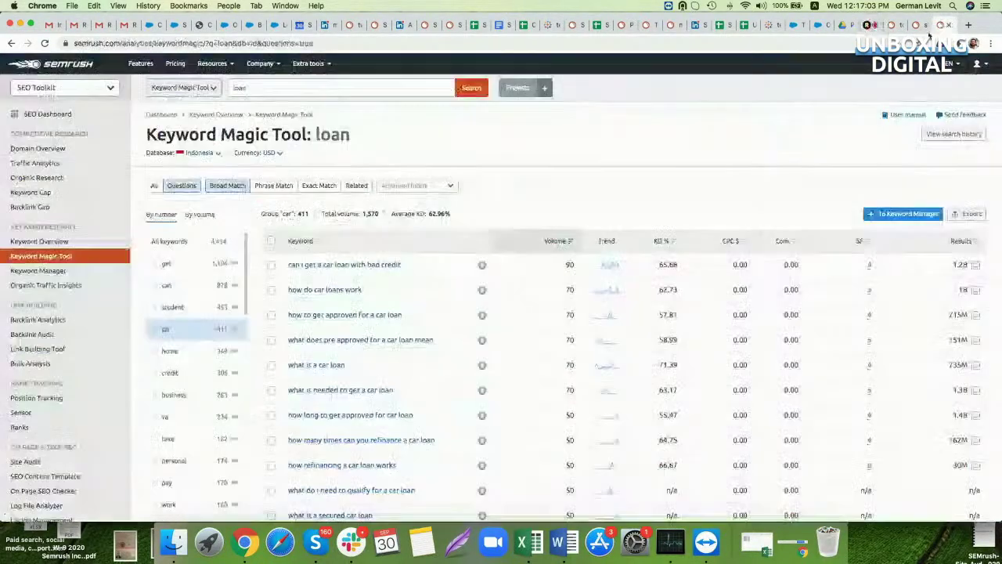
pyautogui.click(939, 26)
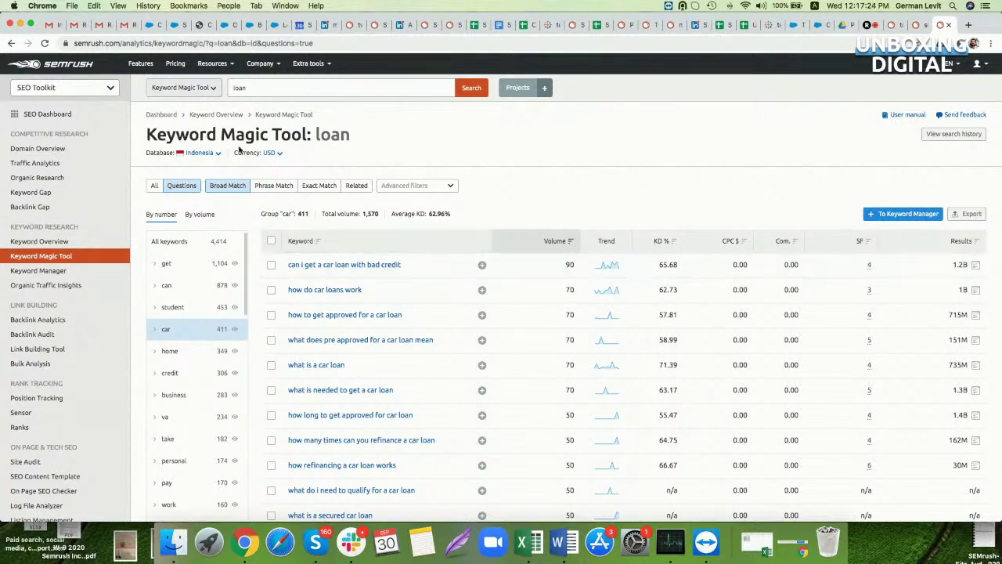
# Switch to the Content Marketing Toolkit and open Topic Research.
pyautogui.click(109, 88)
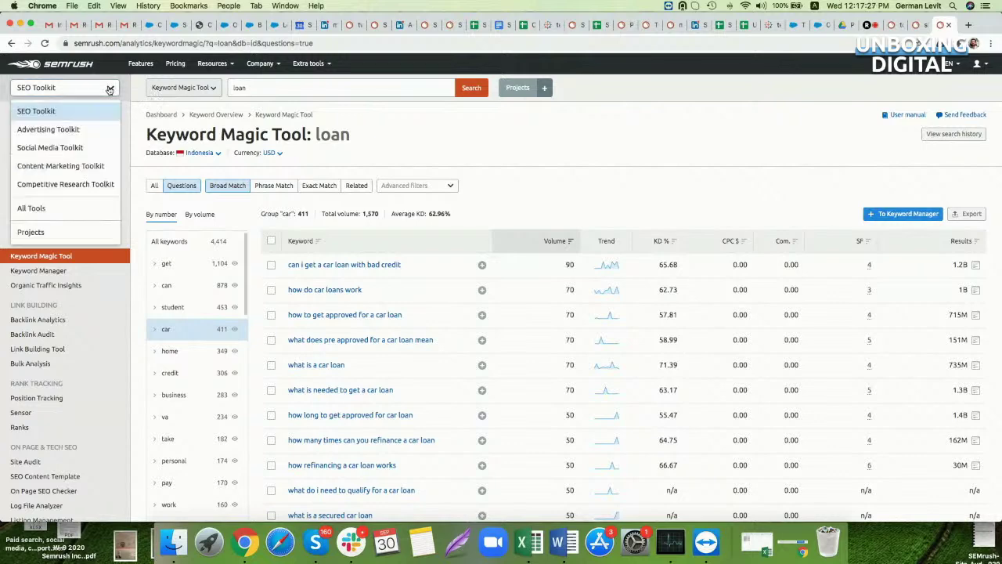
pyautogui.click(91, 167)
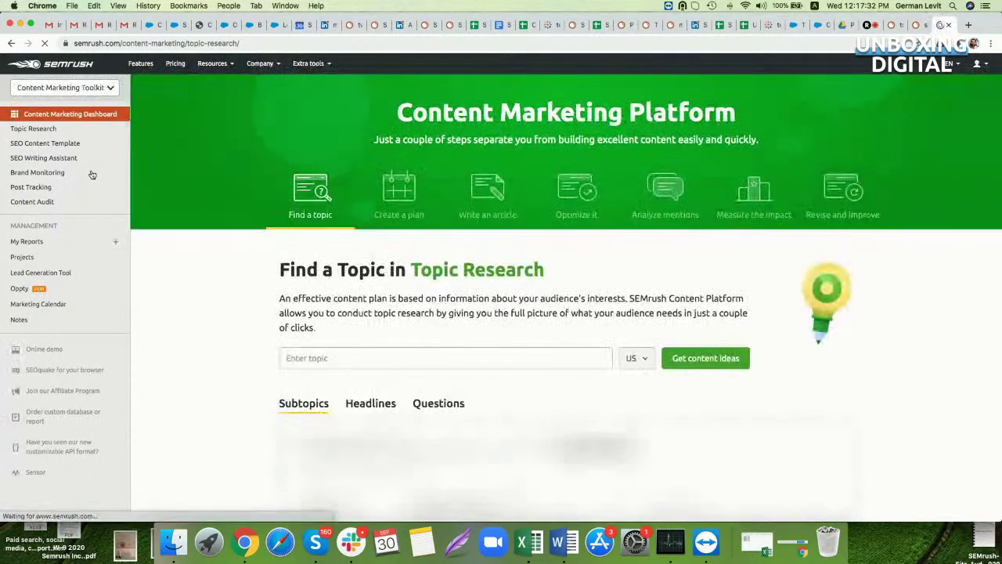
pyautogui.click(68, 131)
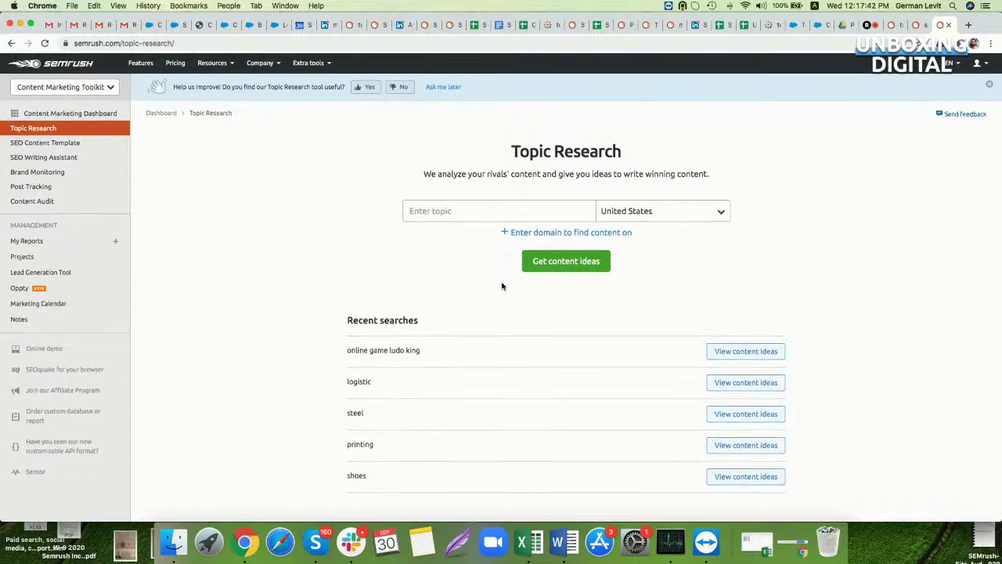
# Open the content ideas of the recent search shoes and check its country, region, city and language options without changing them.
pyautogui.scroll(-2, 595, 325)
pyautogui.click(748, 393)
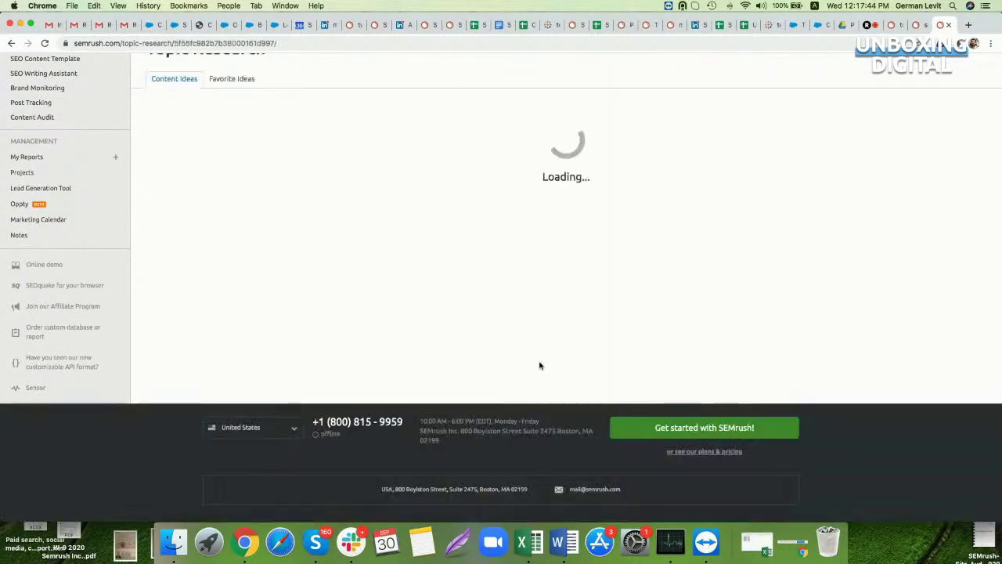
pyautogui.scroll(2, 506, 315)
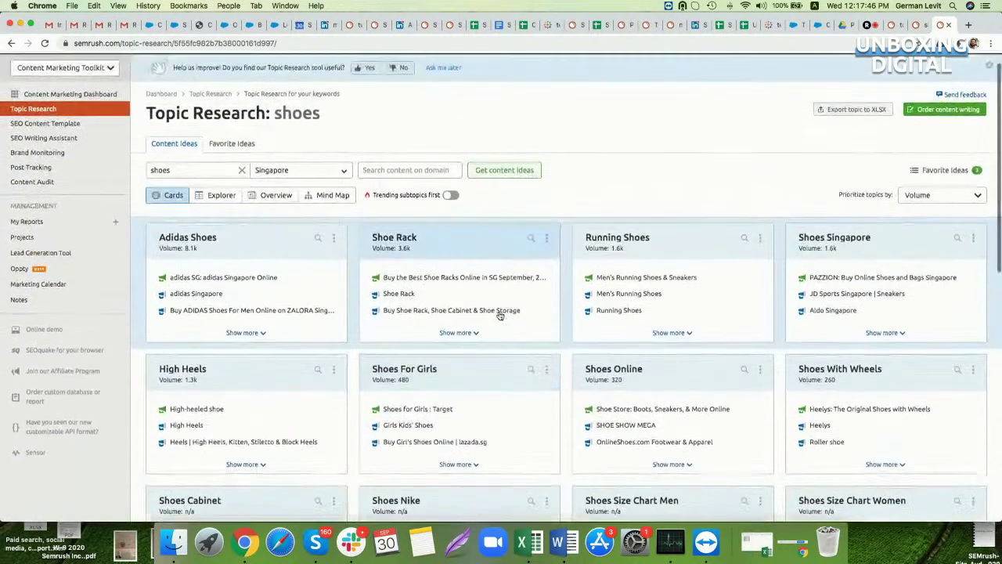
pyautogui.click(181, 172)
pyautogui.click(306, 174)
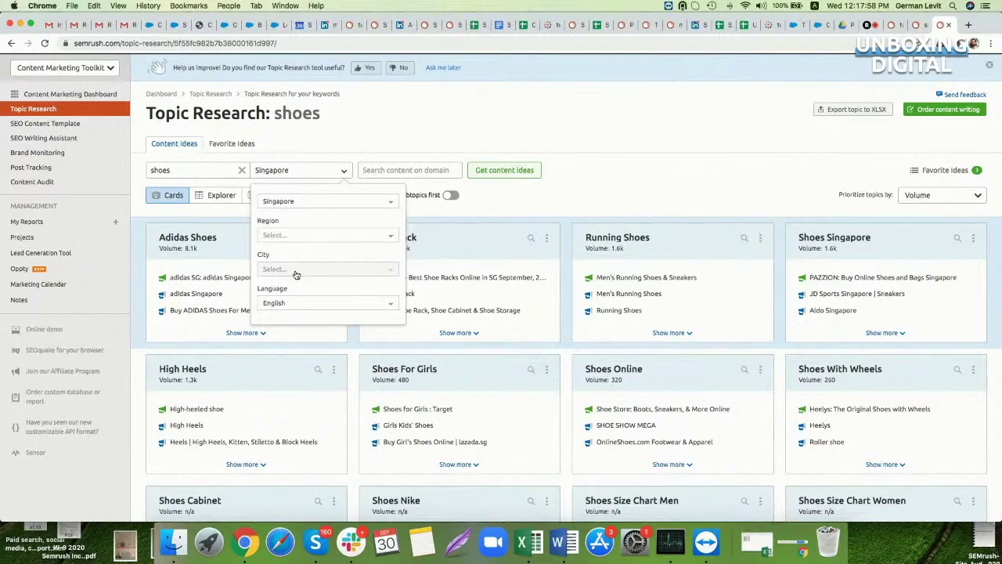
pyautogui.click(562, 207)
# Expand the Adidas Shoes card, review its headlines and questions, and view the adidas Men - Shoes page before closing it.
pyautogui.scroll(-2, 310, 338)
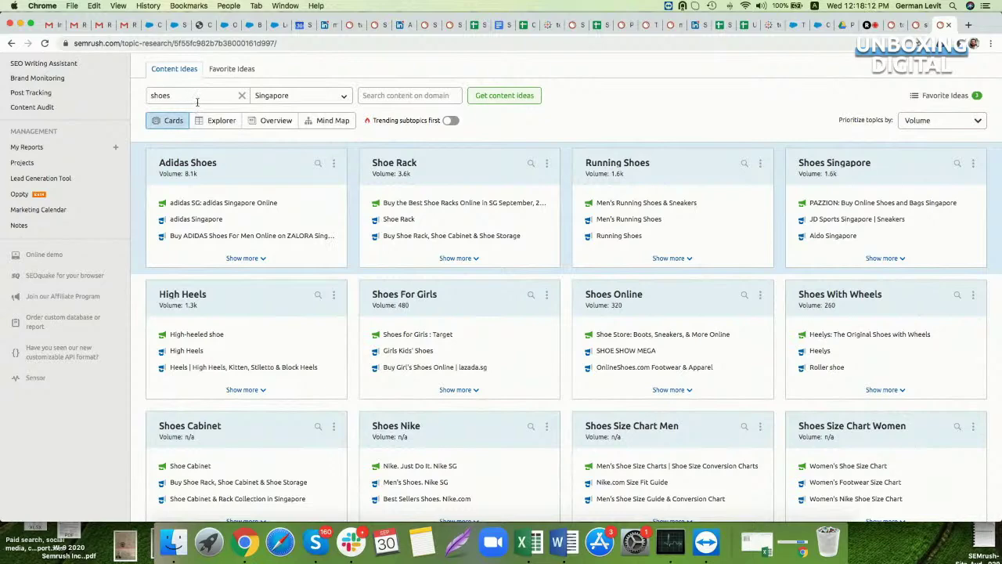
pyautogui.click(249, 261)
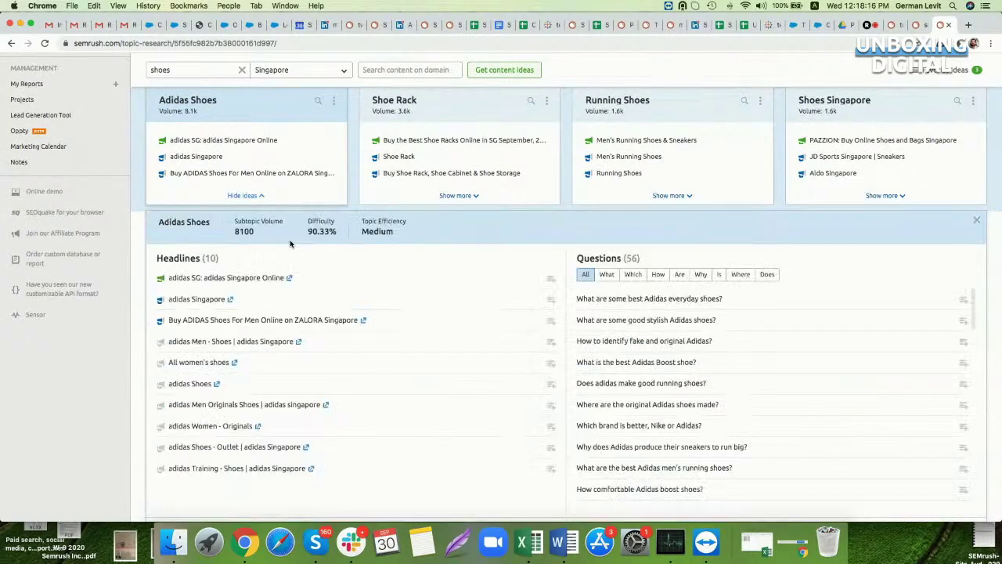
pyautogui.scroll(-2, 258, 267)
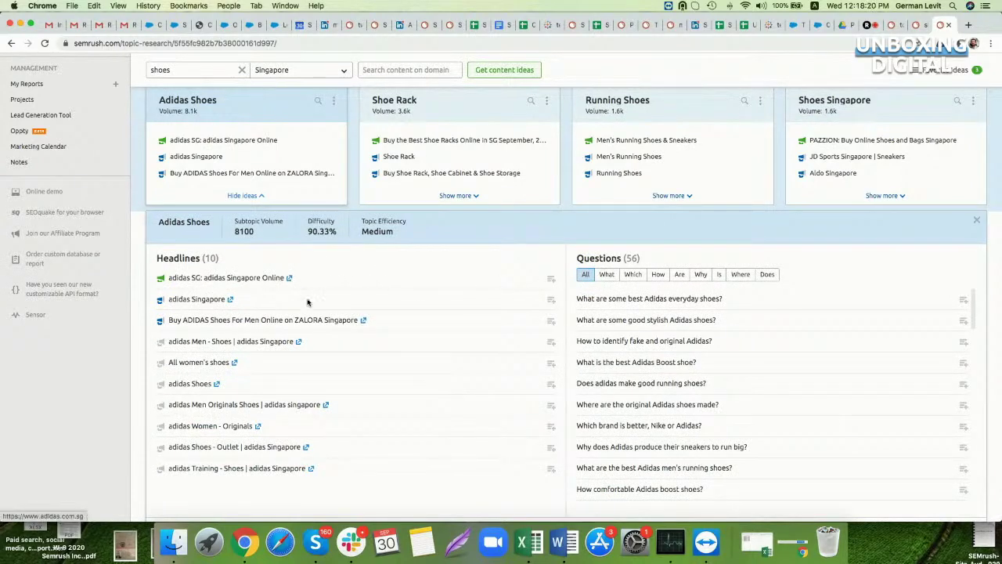
pyautogui.click(299, 342)
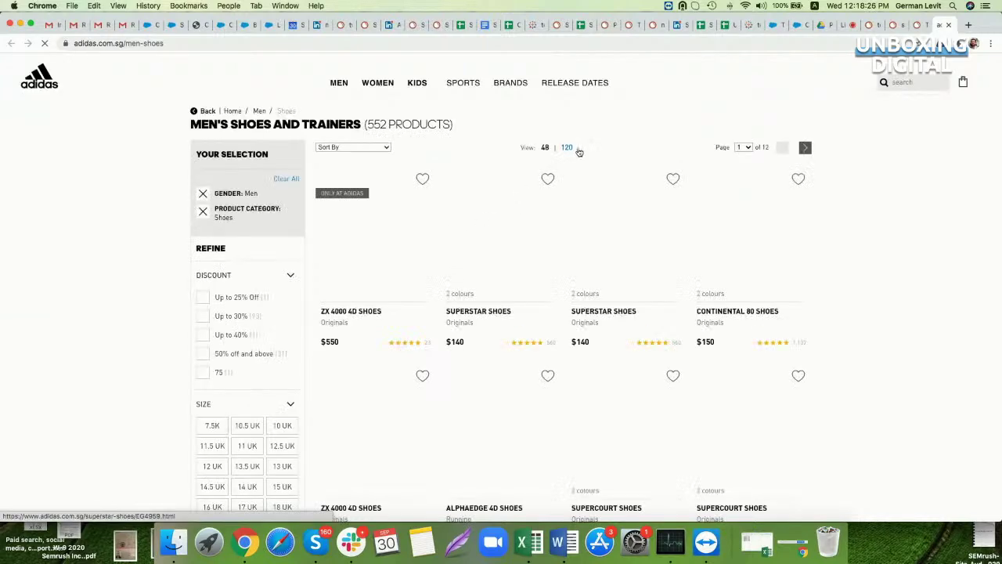
pyautogui.click(950, 25)
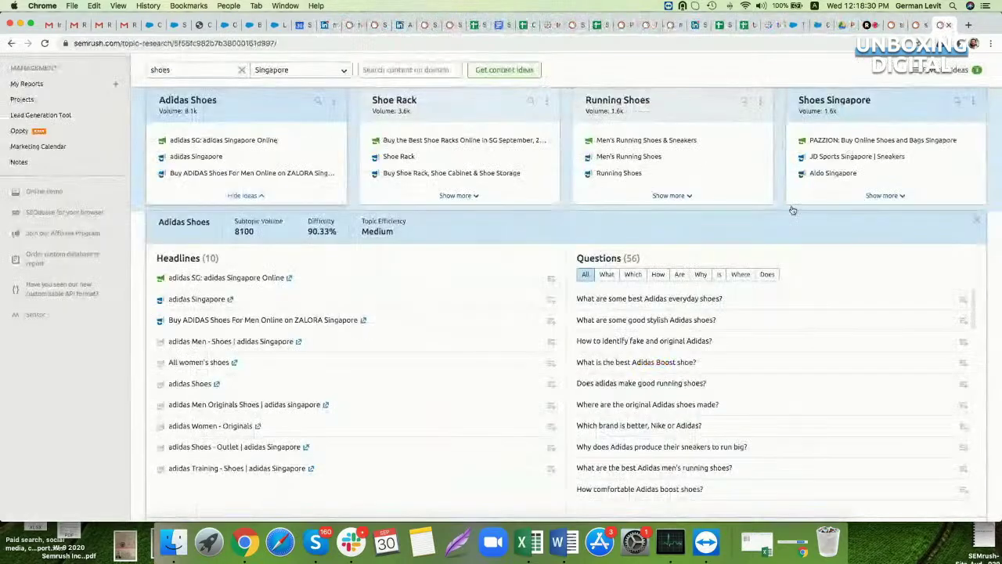
# Display the shoes topic as a mind map and show the ideas for shoes size chart women and shoes size chart men.
pyautogui.scroll(3, 462, 246)
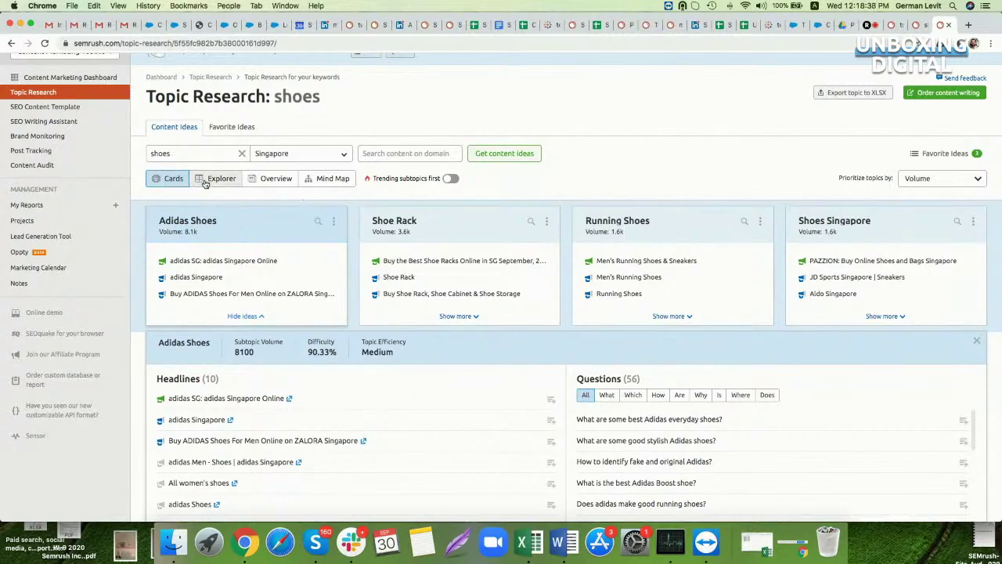
pyautogui.click(320, 180)
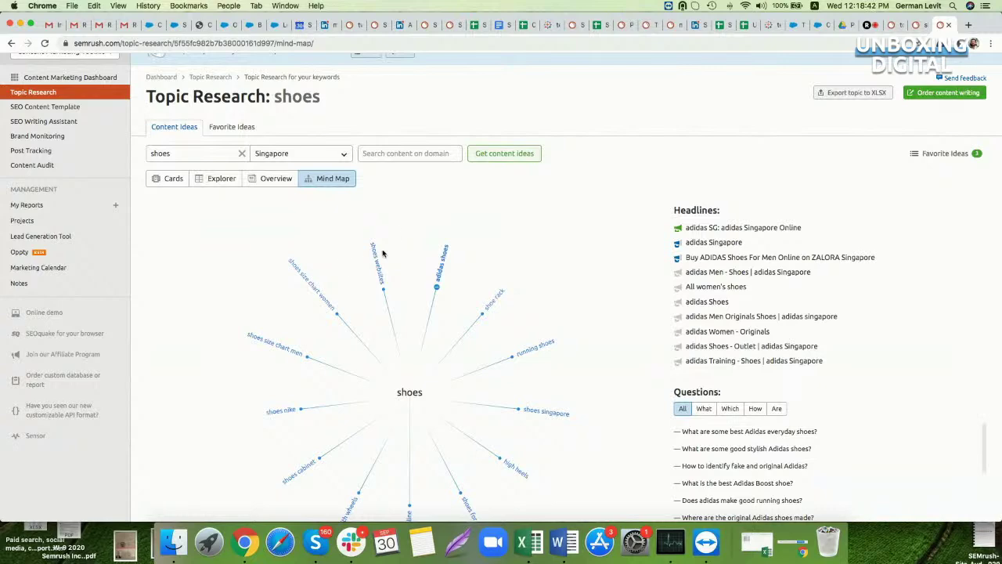
pyautogui.scroll(-2, 382, 253)
pyautogui.click(333, 256)
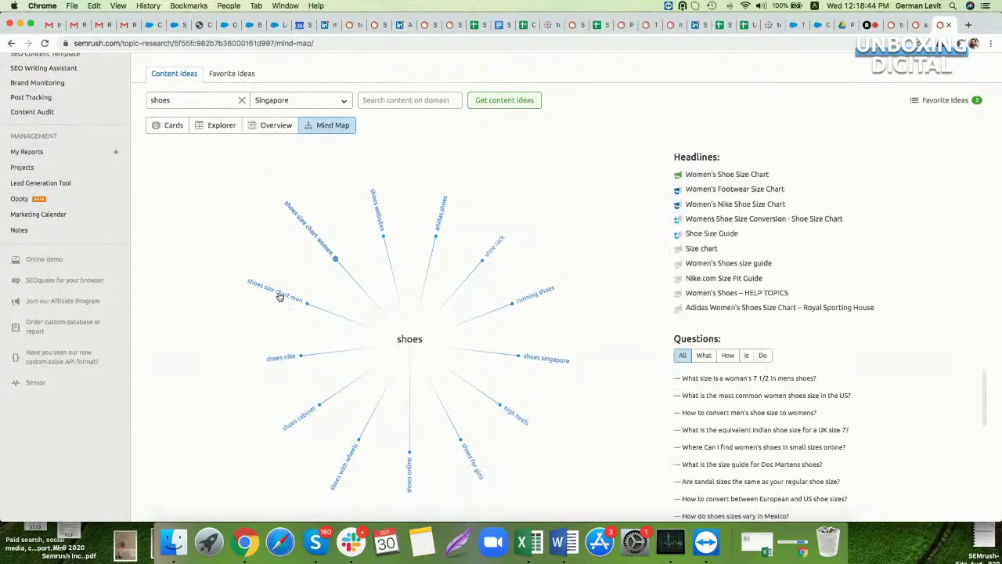
pyautogui.click(279, 296)
pyautogui.scroll(3, 296, 292)
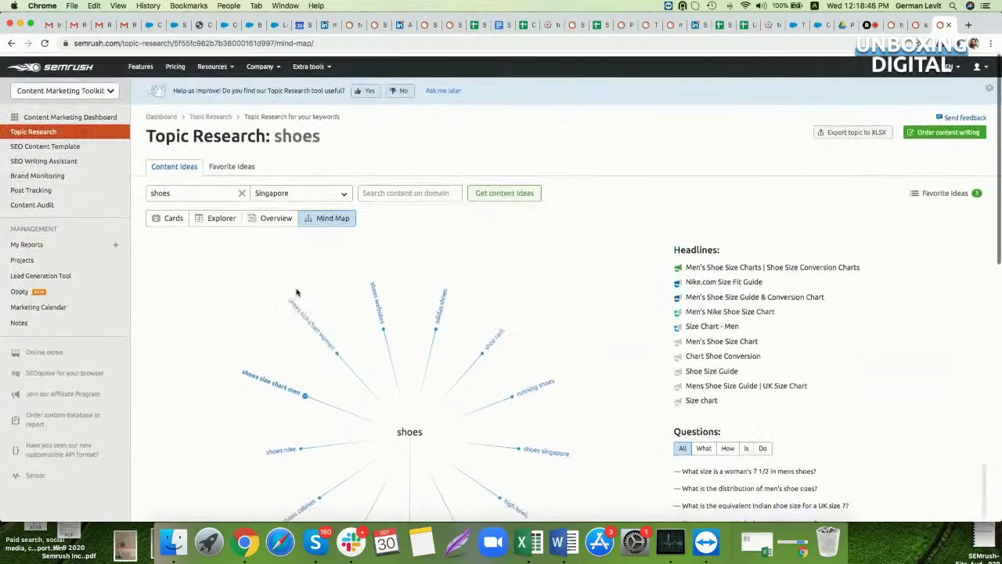
# Open SEO Content Template, check its country, region, city and device options without changing them, and view the recent steel structure template.
pyautogui.click(45, 143)
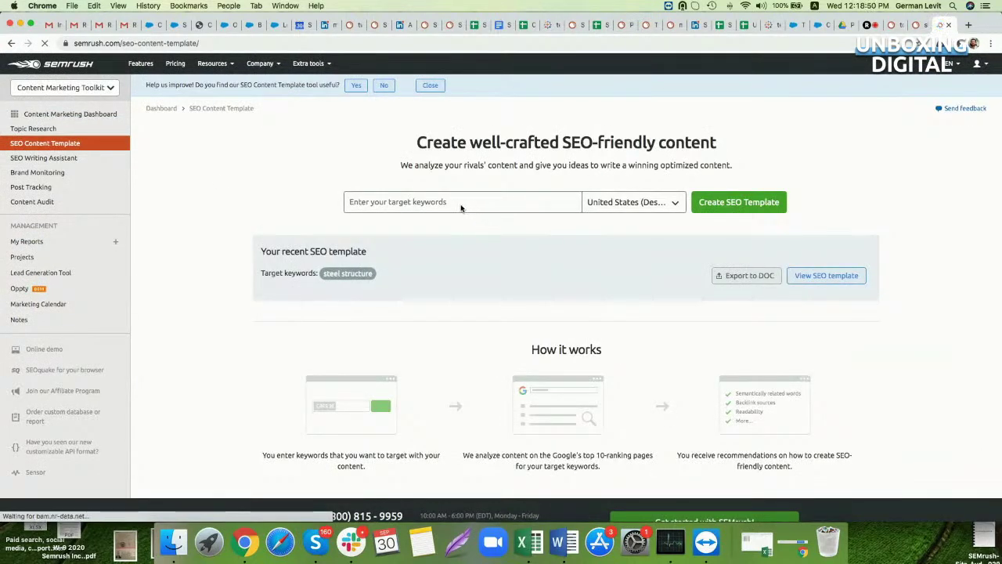
pyautogui.click(617, 203)
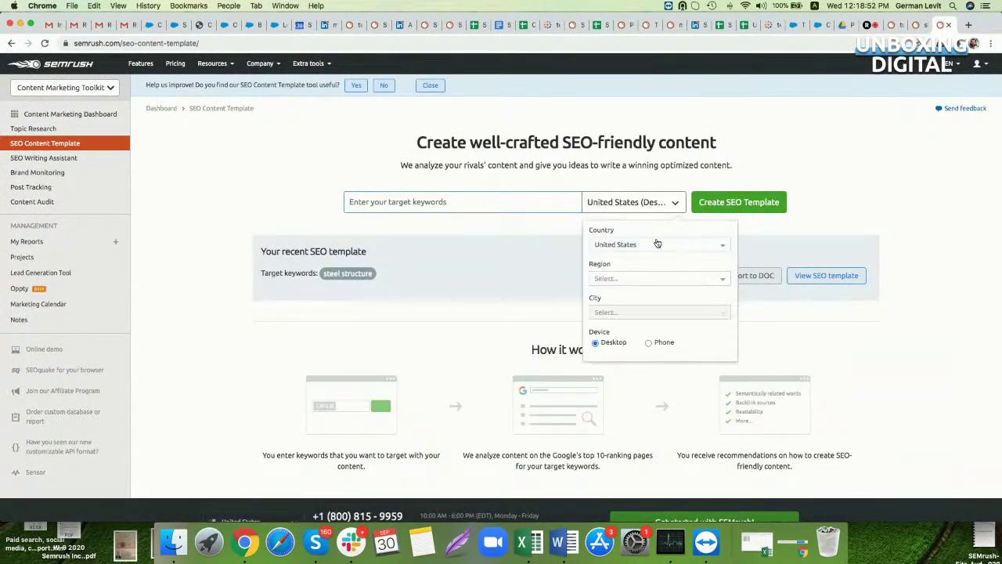
pyautogui.click(814, 277)
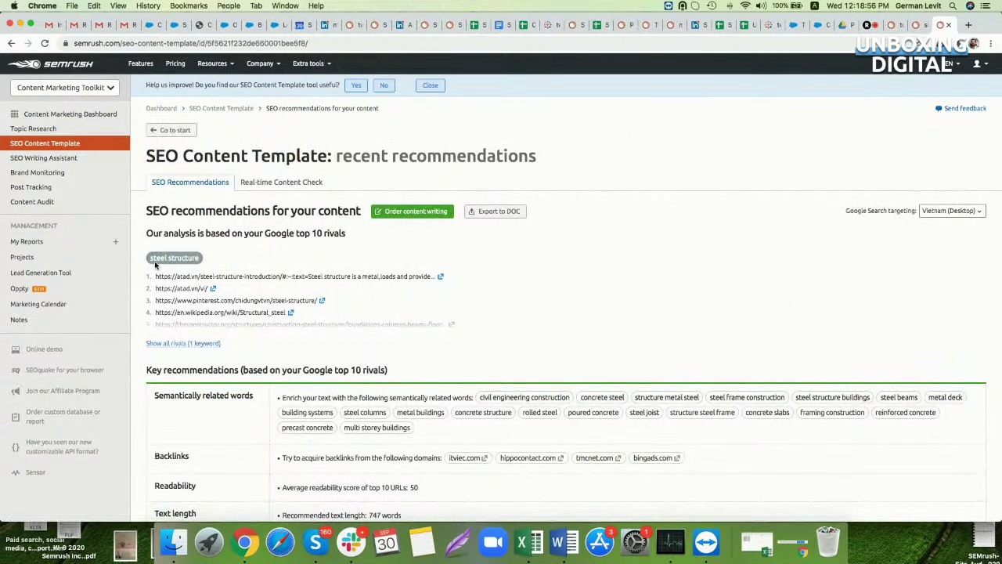
# Show all rivals for steel structure and review the key recommendations, competitors' keyword use and basic recommendations.
pyautogui.click(187, 343)
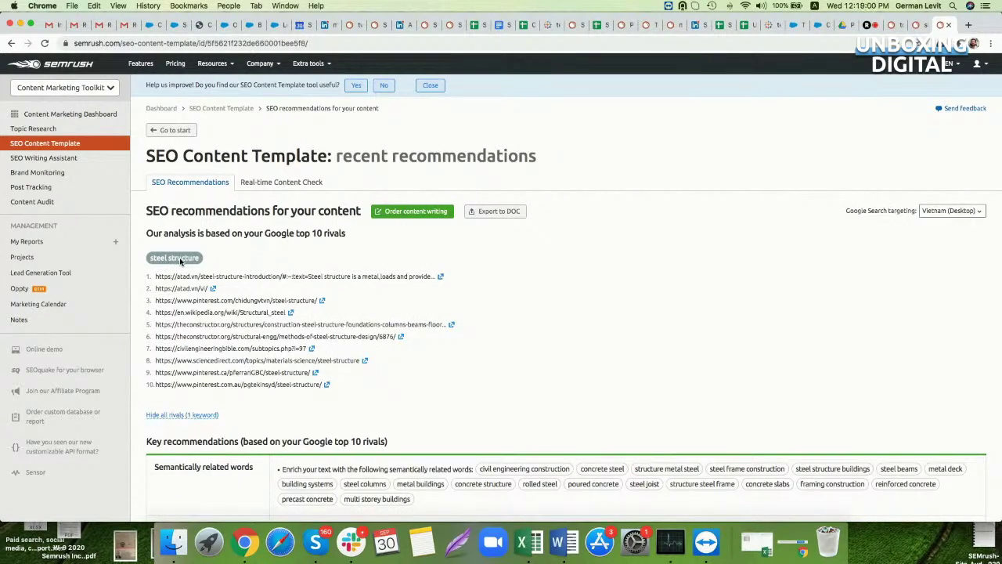
pyautogui.moveTo(156, 276); pyautogui.dragTo(364, 388)
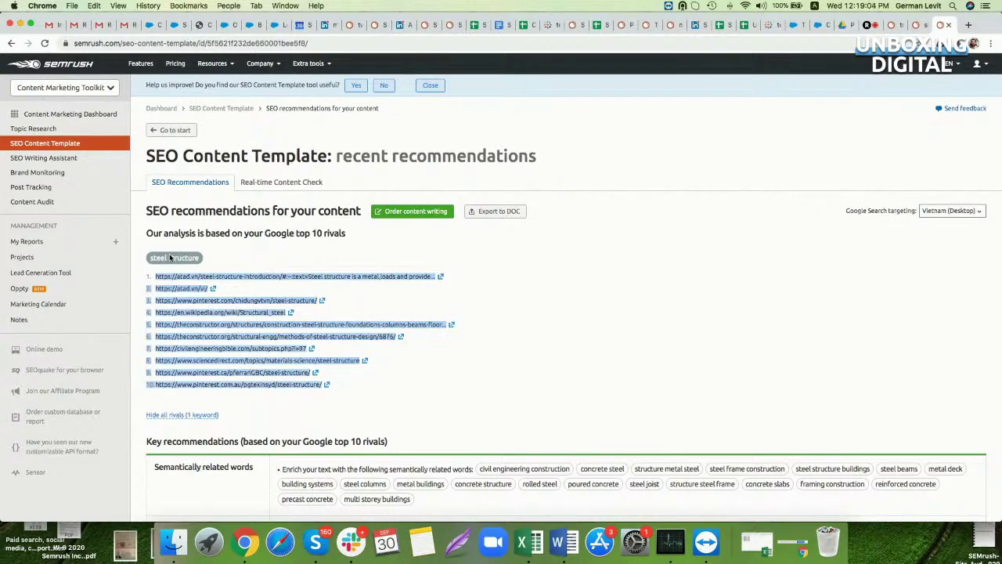
pyautogui.scroll(-5, 462, 341)
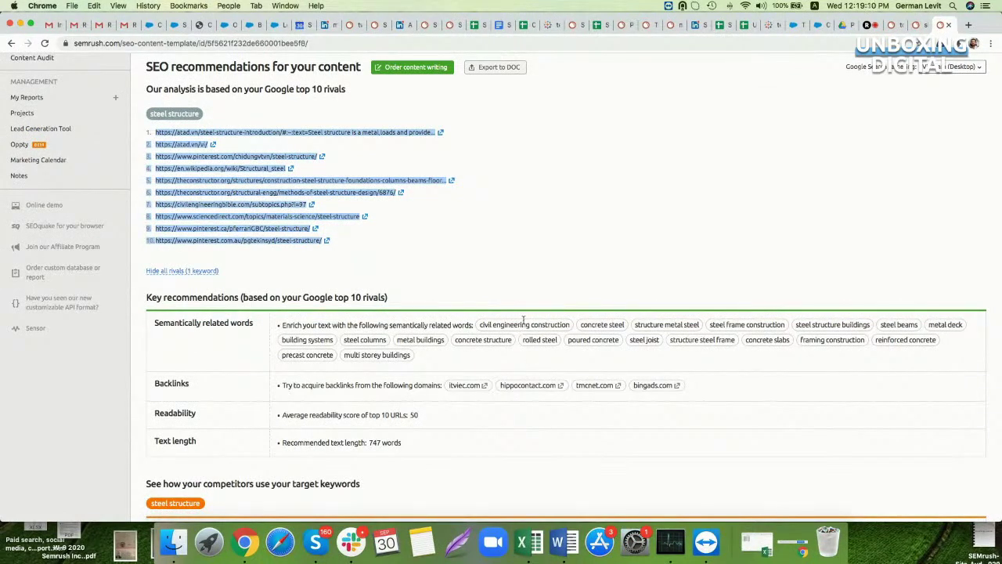
pyautogui.scroll(-2, 673, 340)
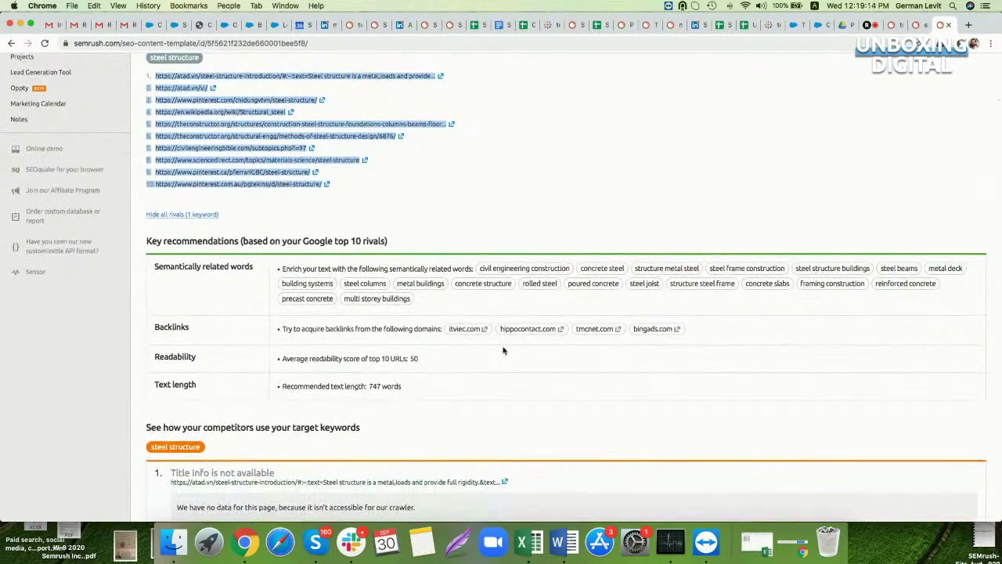
pyautogui.scroll(-1, 503, 349)
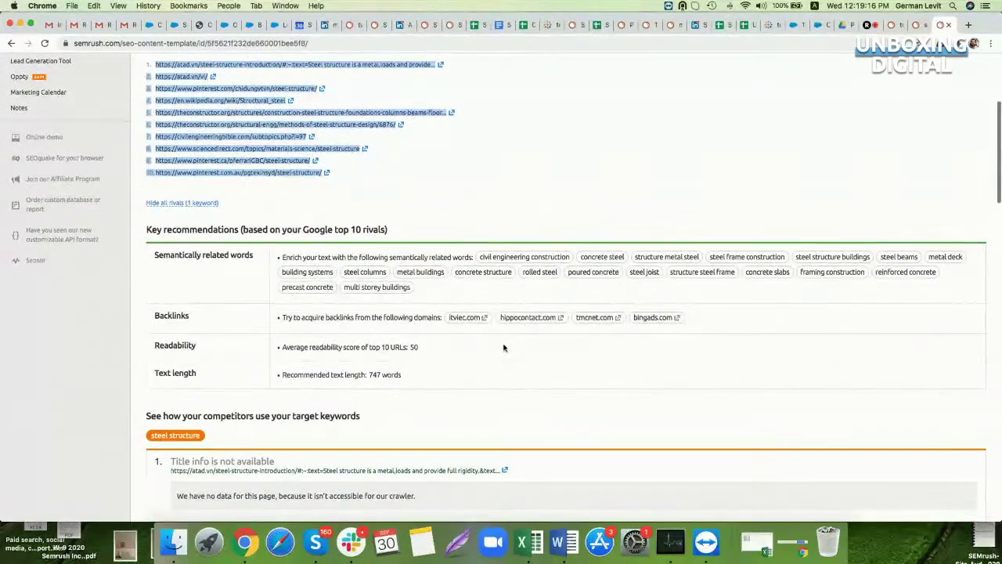
pyautogui.scroll(-3, 504, 347)
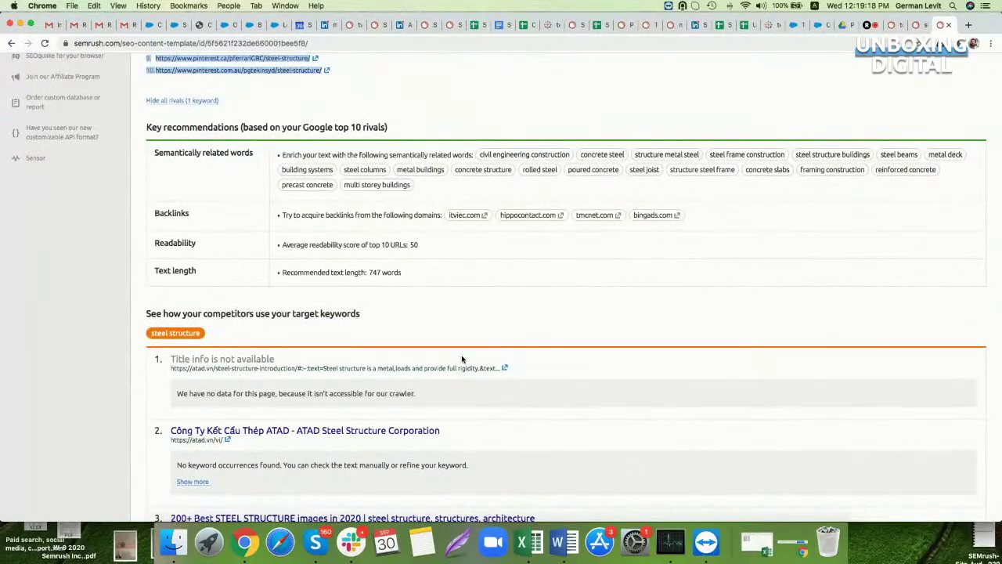
pyautogui.scroll(-6, 474, 352)
pyautogui.scroll(-20, 460, 360)
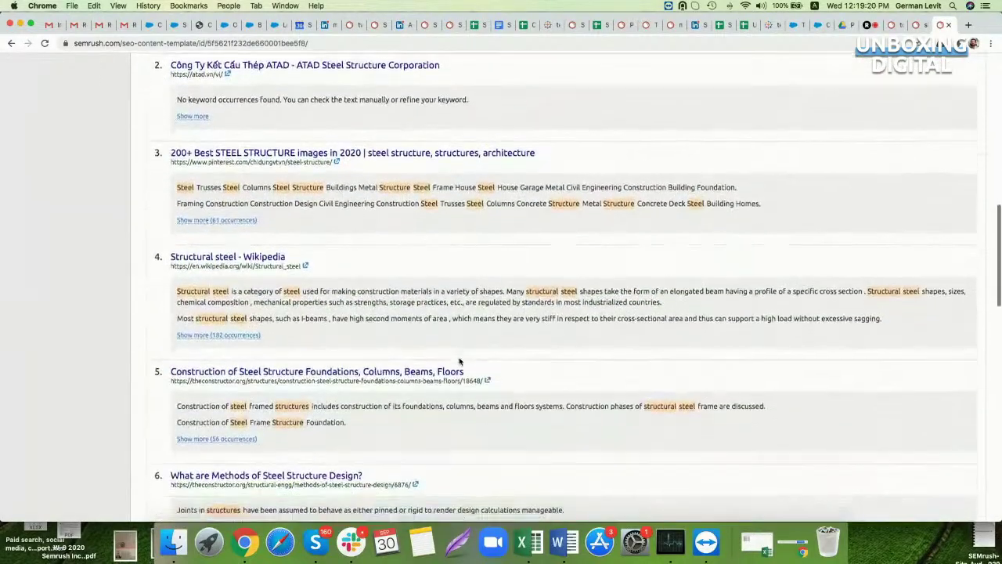
pyautogui.scroll(-12, 460, 361)
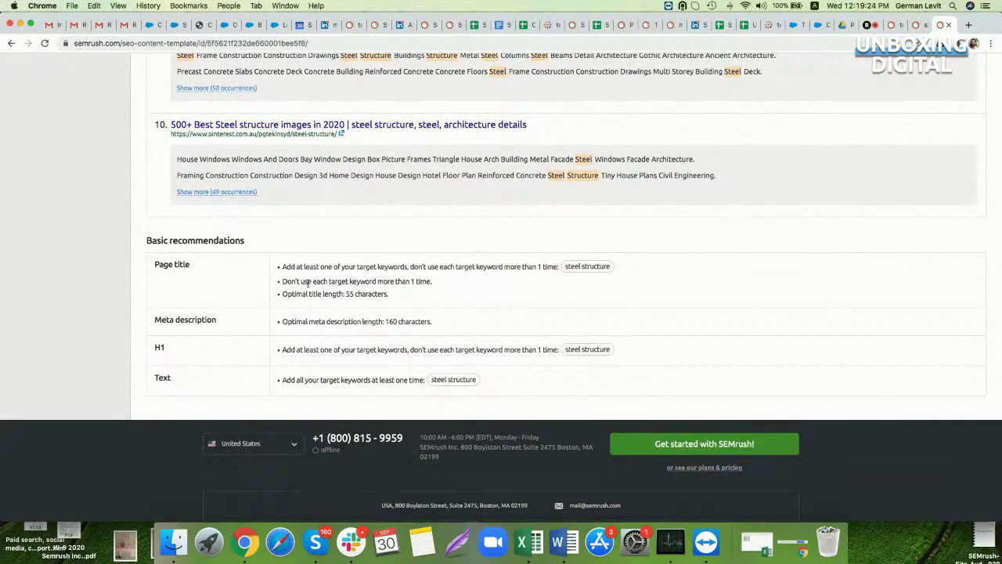
pyautogui.scroll(20, 307, 284)
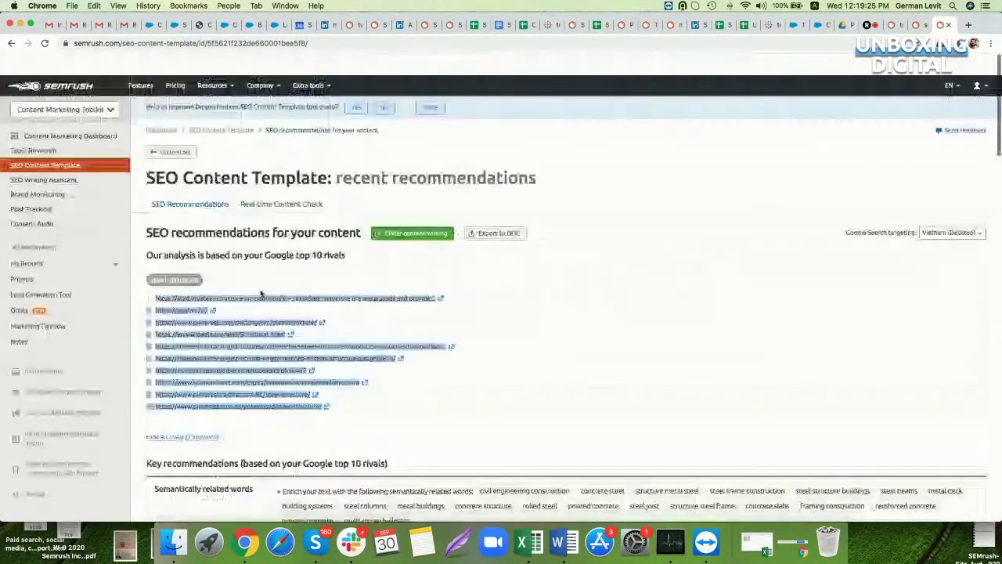
# Open the already connected spin mop template in SEO Writing Assistant.
pyautogui.click(69, 160)
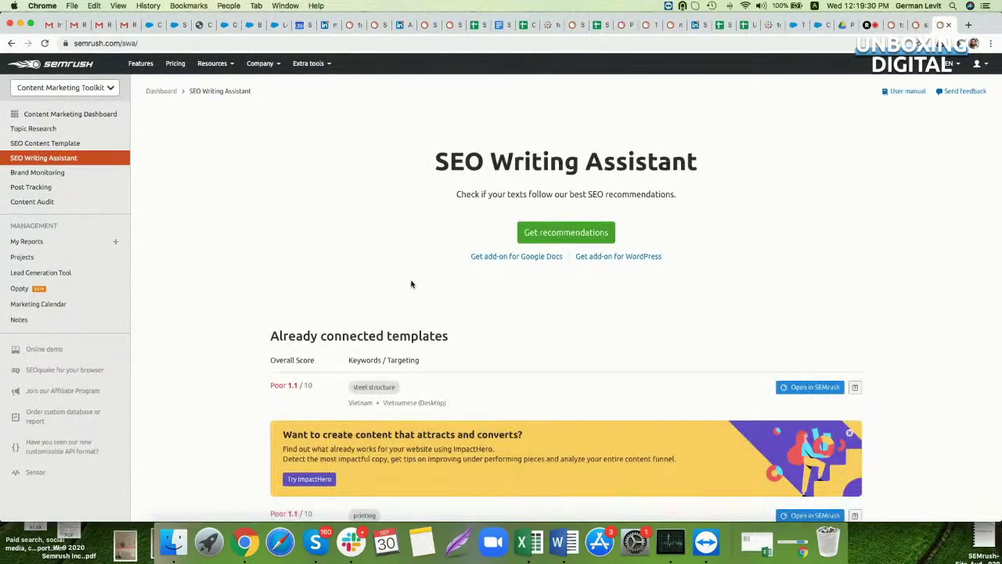
pyautogui.scroll(-5, 560, 300)
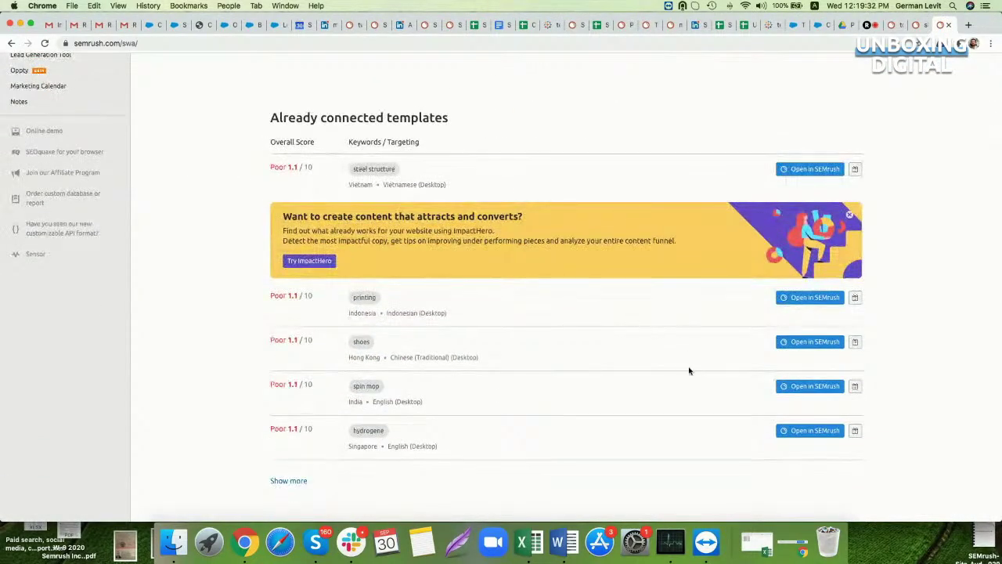
pyautogui.click(811, 386)
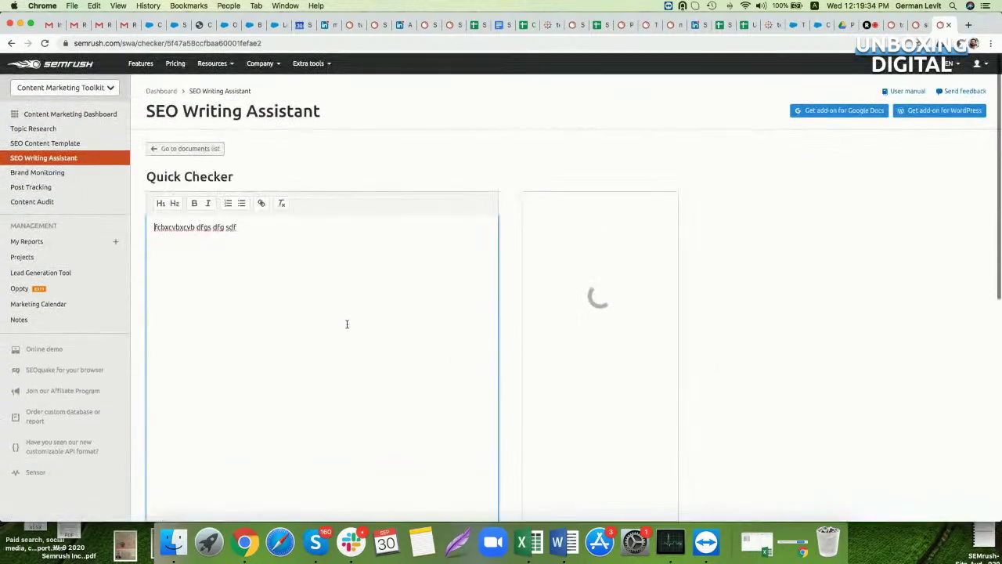
# Replace the Quick Checker text with the filler text dfgsdfgsdf sdfgs dfg sdfg sfdg.
pyautogui.press('super+a')
pyautogui.write('dfgs')
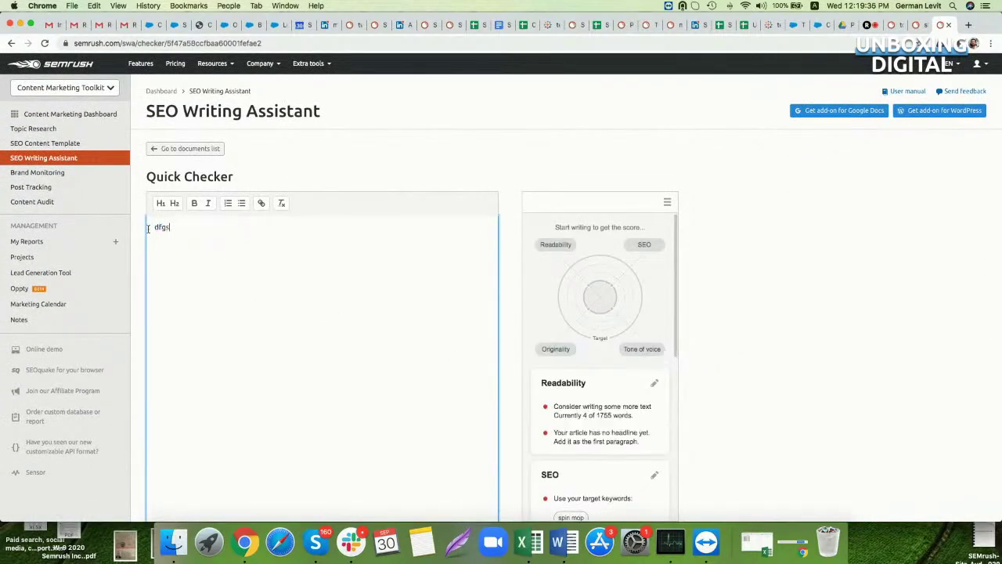
pyautogui.write('dfgsdf sdfgs dfg sdfg sfdg')
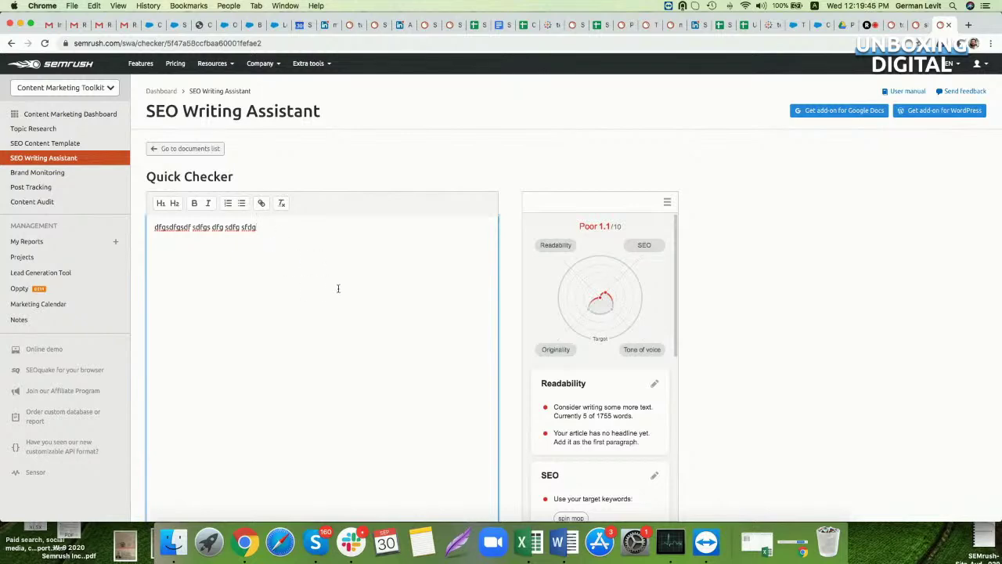
# Show the Readability details for the draft and review its word target, title issues and content issues.
pyautogui.scroll(-2, 339, 288)
pyautogui.scroll(2, 532, 270)
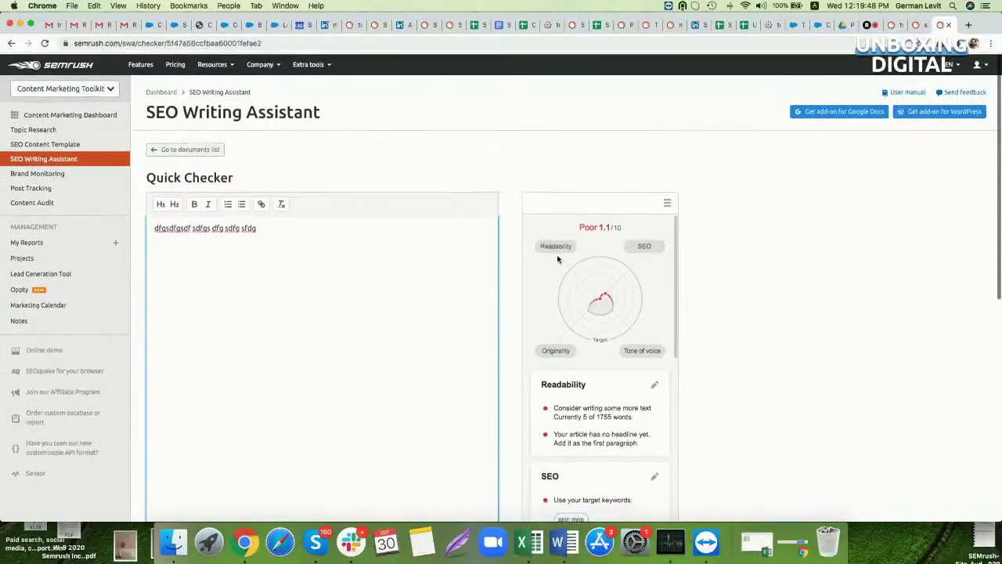
pyautogui.click(556, 247)
pyautogui.scroll(-5, 608, 353)
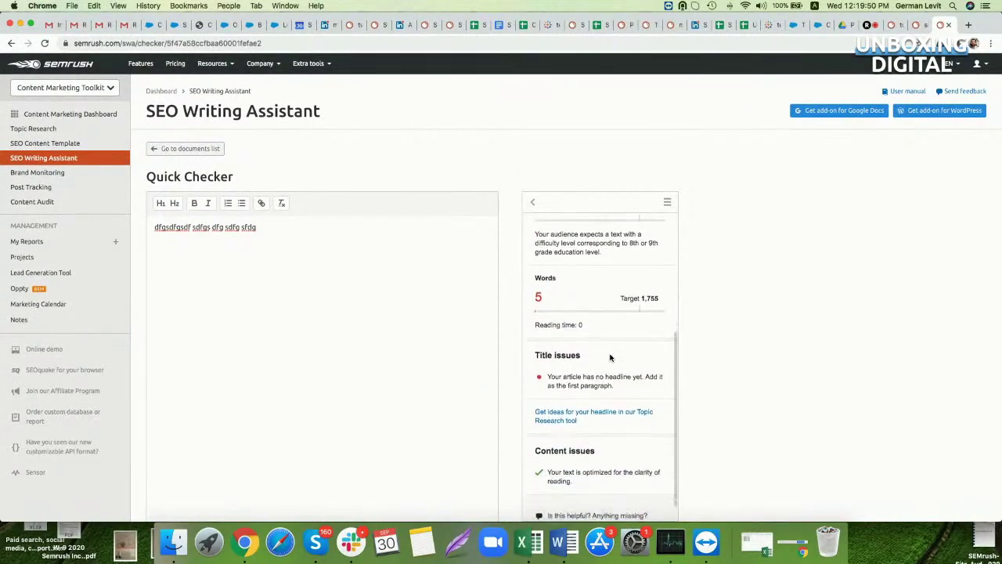
pyautogui.scroll(5, 609, 357)
pyautogui.scroll(-2, 595, 364)
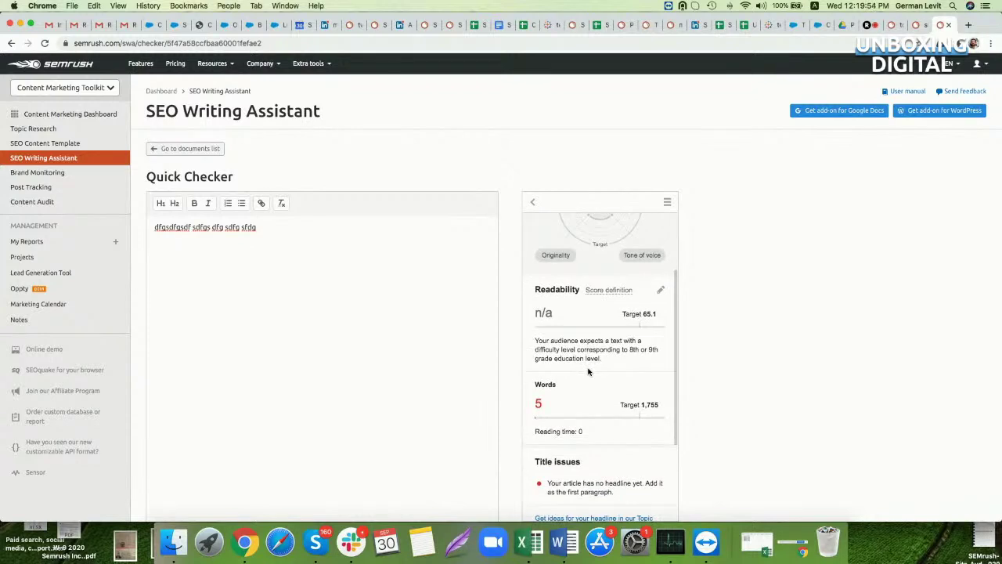
pyautogui.scroll(3, 589, 371)
# Show the SEO details for the draft and review the target and recommended keywords.
pyautogui.click(642, 244)
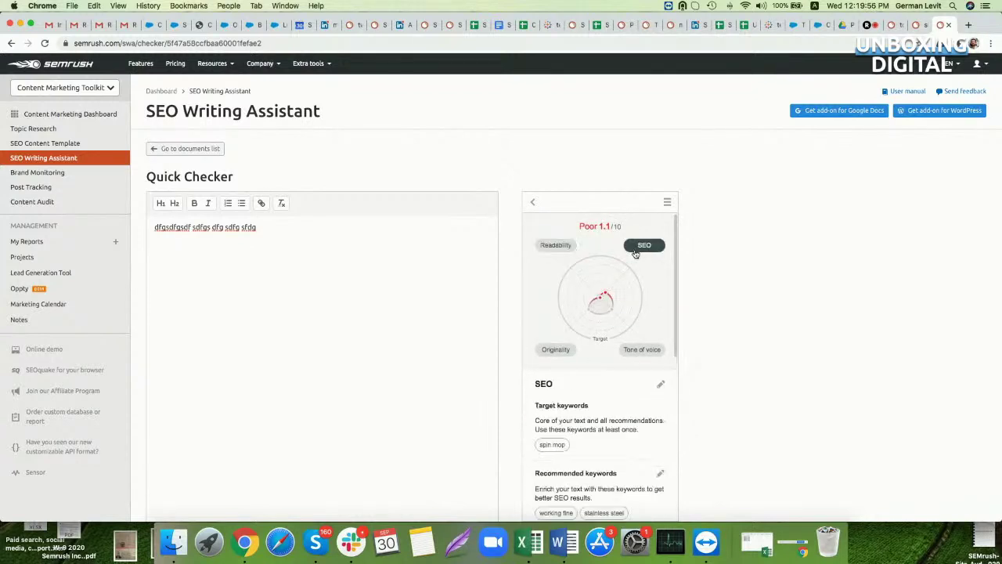
pyautogui.scroll(-1, 587, 374)
pyautogui.scroll(-4, 587, 373)
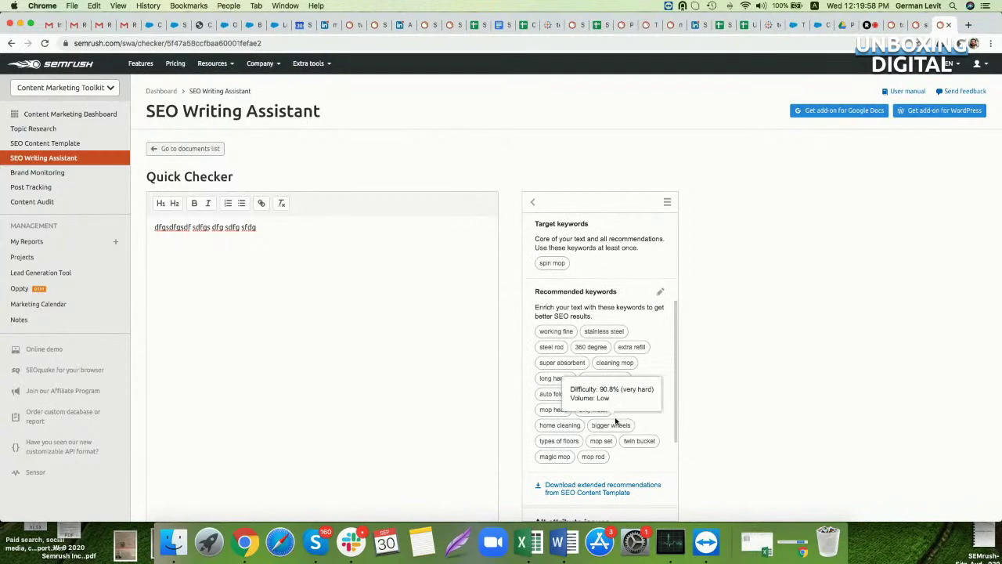
# Replace the draft text with the recommended keyword mop rod and check its status among the recommended keywords.
pyautogui.click(252, 238)
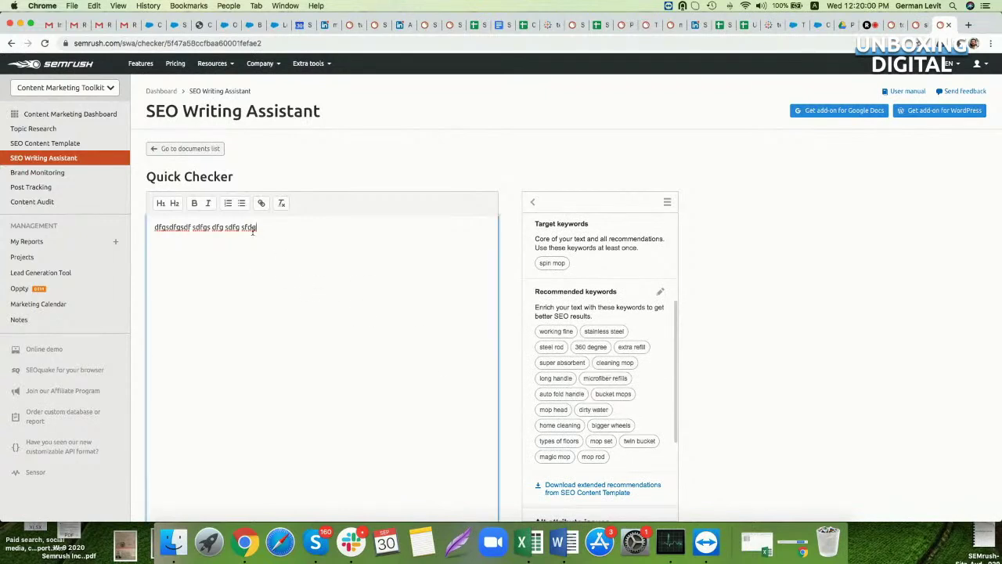
pyautogui.press('super+a')
pyautogui.write('mop')
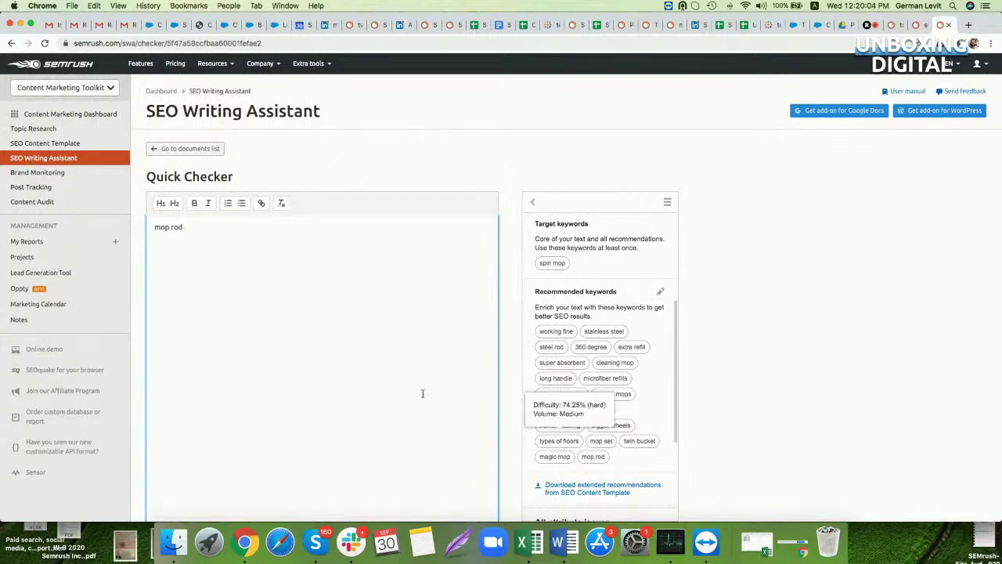
pyautogui.moveTo(593, 460)
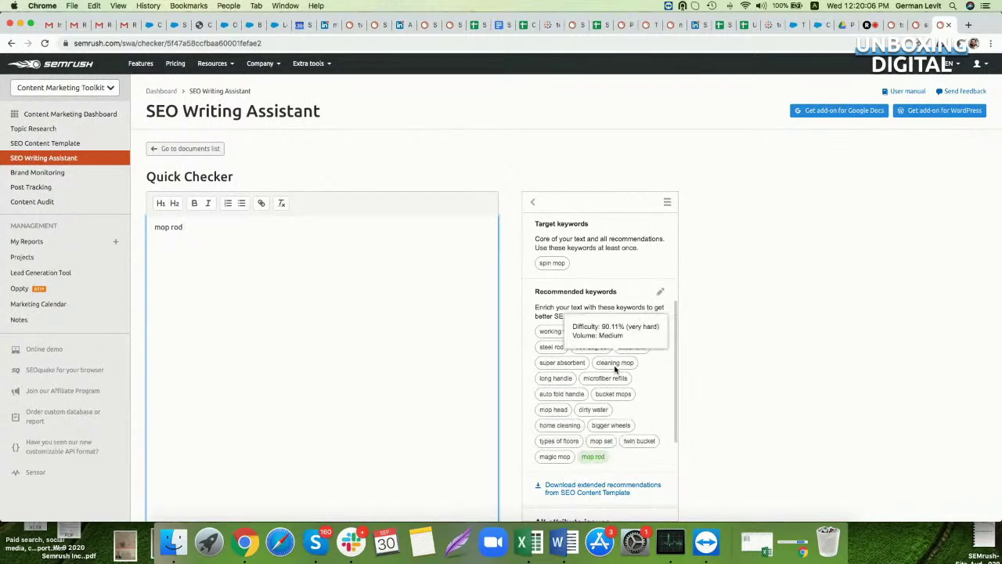
# Show the Originality details and the Tone of voice details for the draft.
pyautogui.scroll(5, 602, 341)
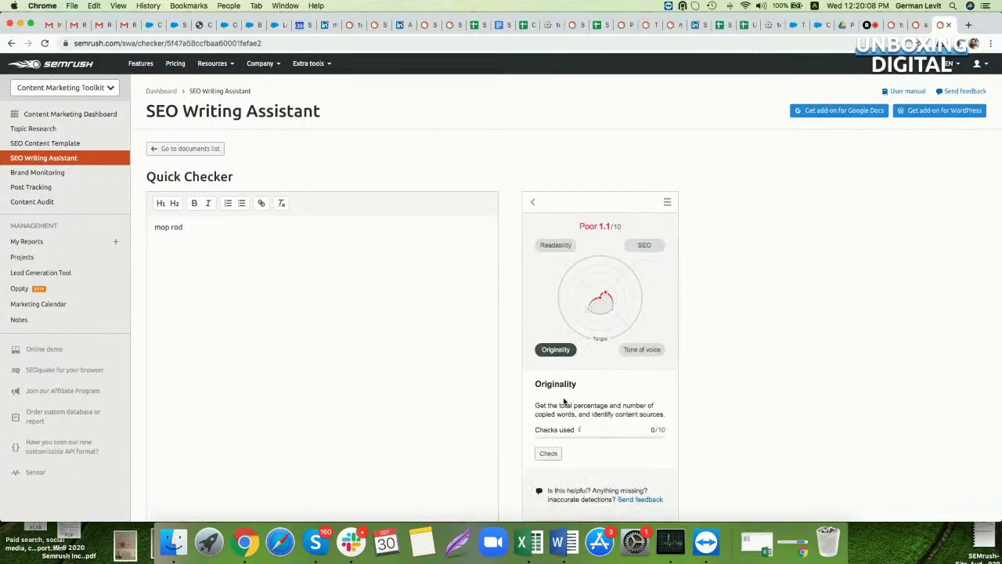
pyautogui.scroll(-2, 562, 383)
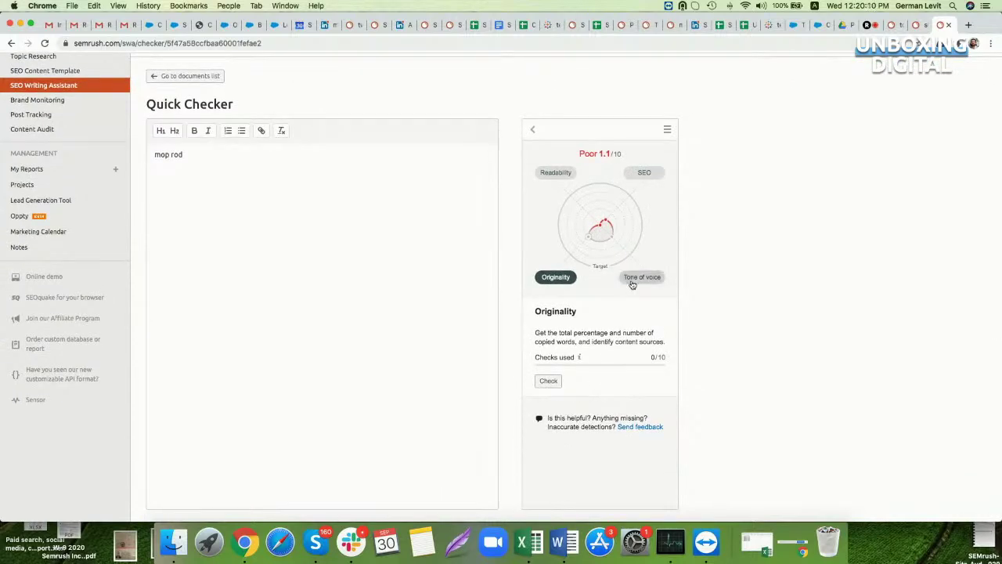
pyautogui.click(632, 280)
pyautogui.scroll(2, 822, 346)
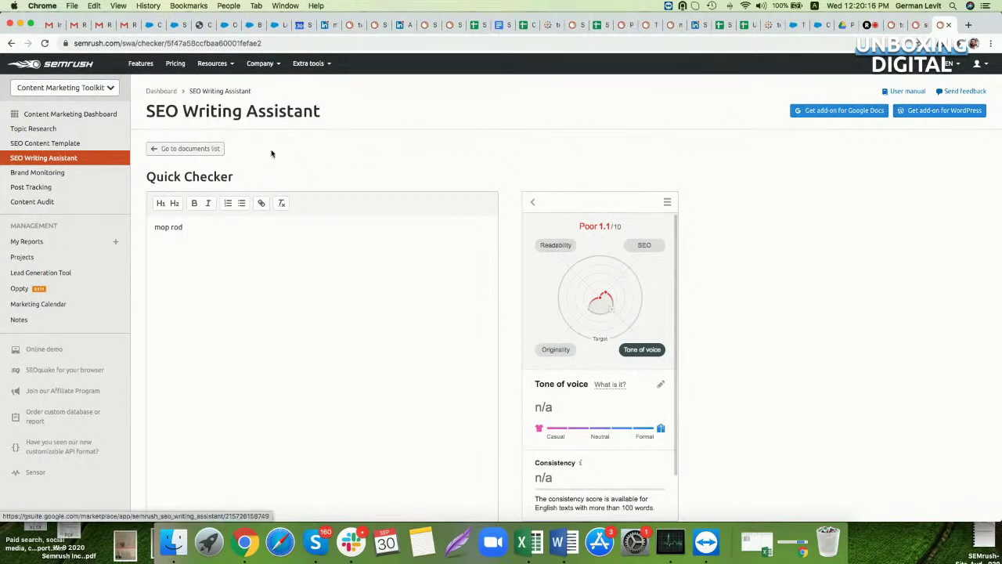
# Open the washingtonpost campaign in Brand Monitoring and review the web mentions with their sentiment labels and domain details.
pyautogui.click(37, 174)
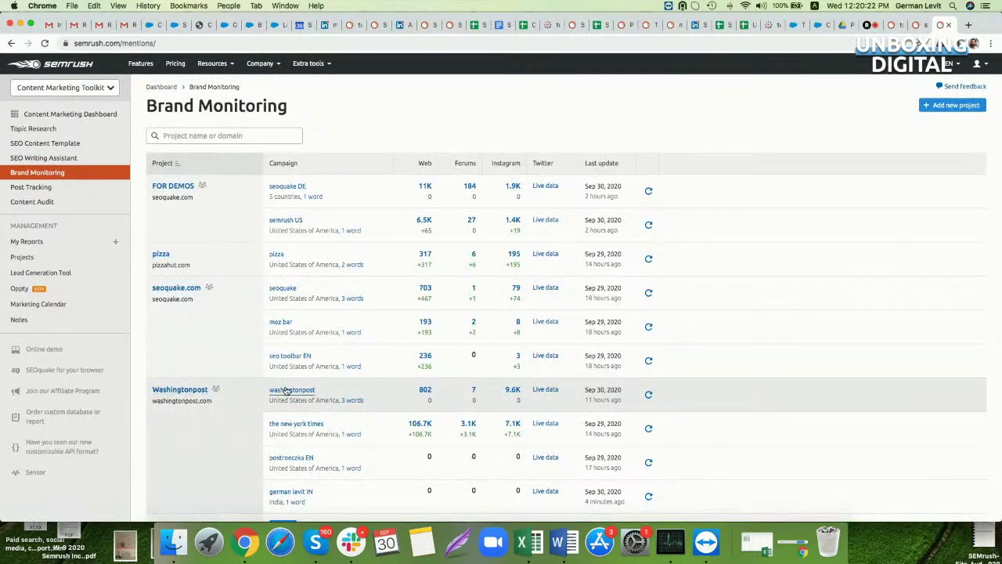
pyautogui.click(280, 390)
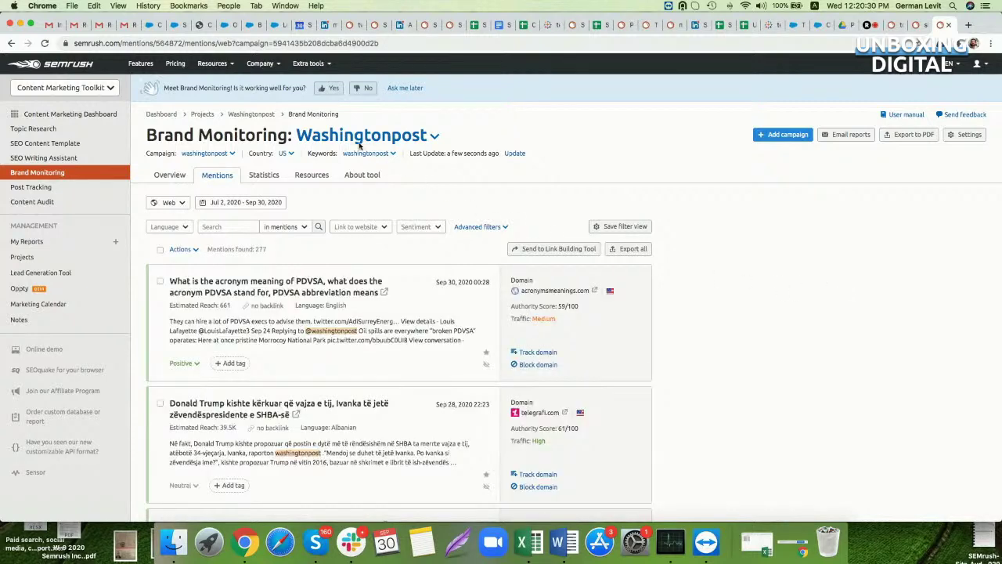
pyautogui.scroll(-2, 377, 213)
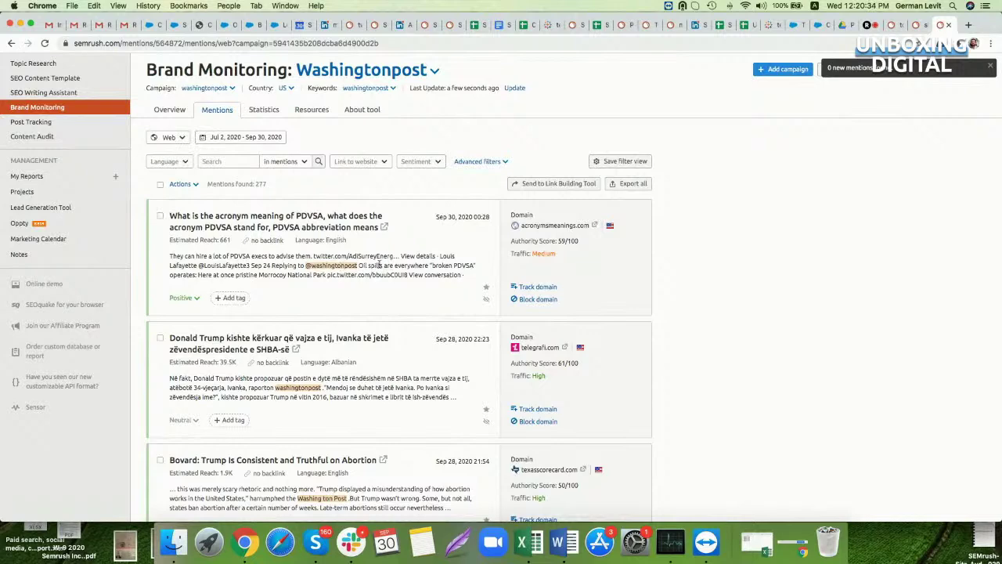
pyautogui.scroll(-2, 215, 249)
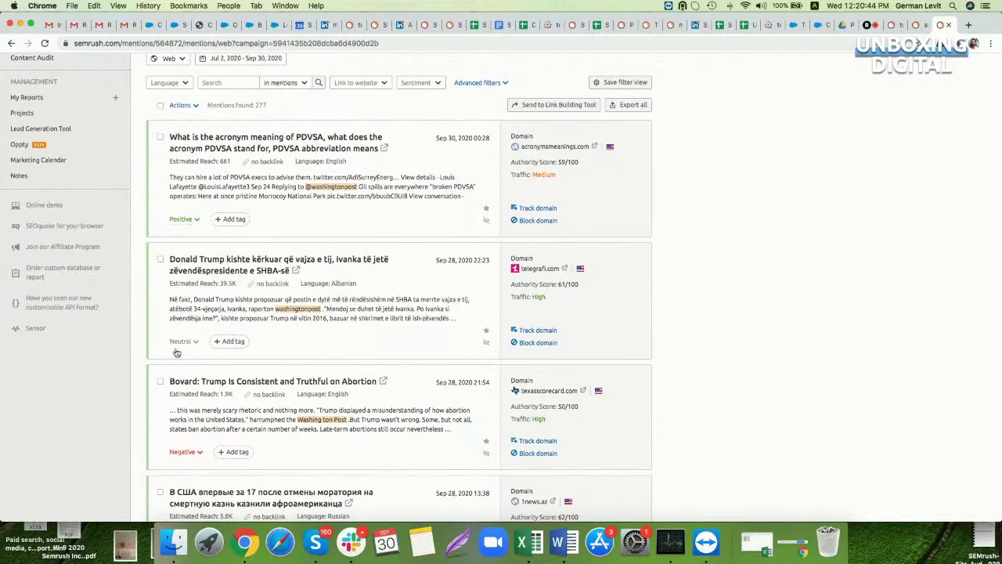
pyautogui.scroll(-5, 184, 384)
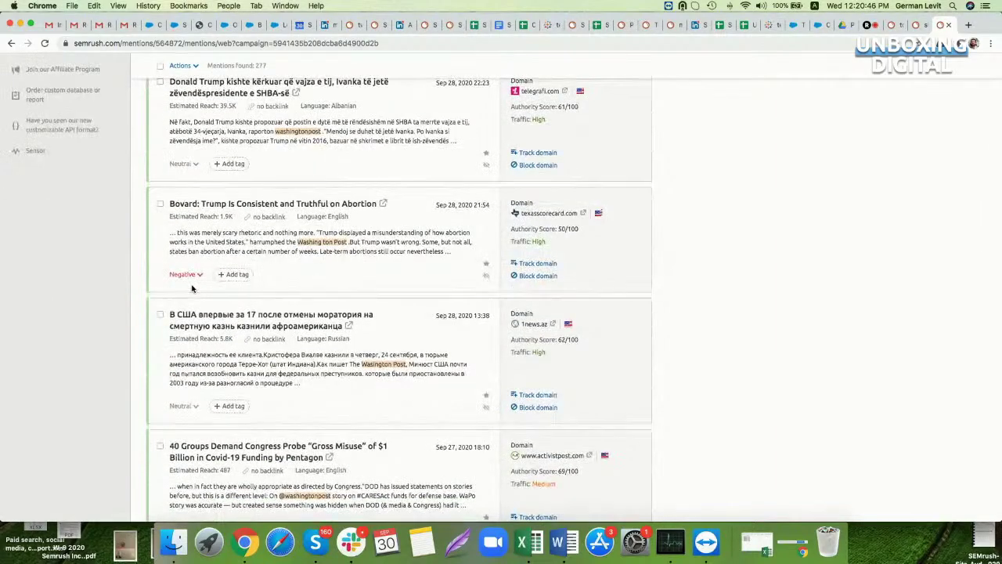
pyautogui.scroll(-4, 192, 288)
pyautogui.scroll(10, 192, 289)
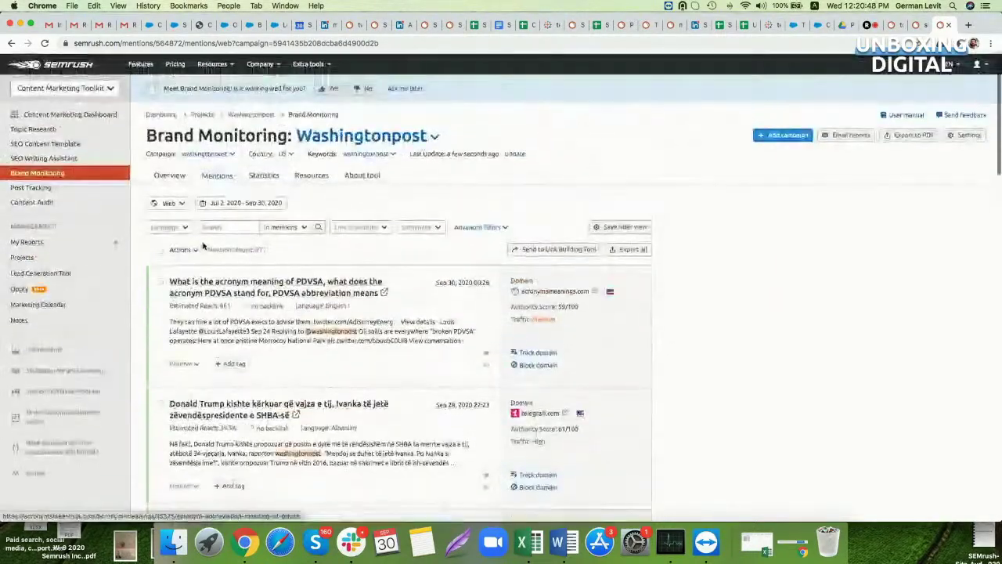
# Show the available mention sources and the sentiment filter options for the washingtonpost mentions.
pyautogui.click(174, 203)
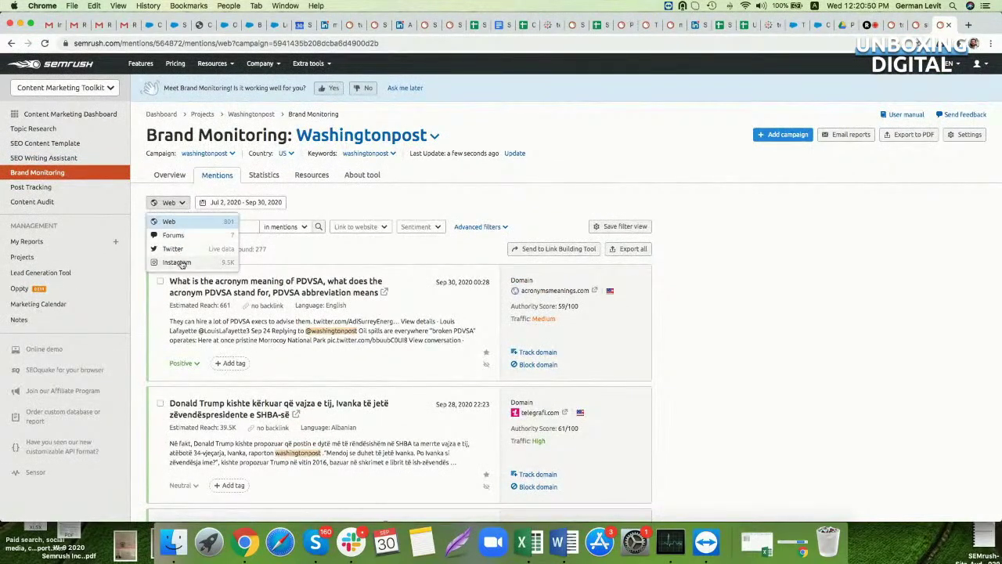
pyautogui.click(437, 228)
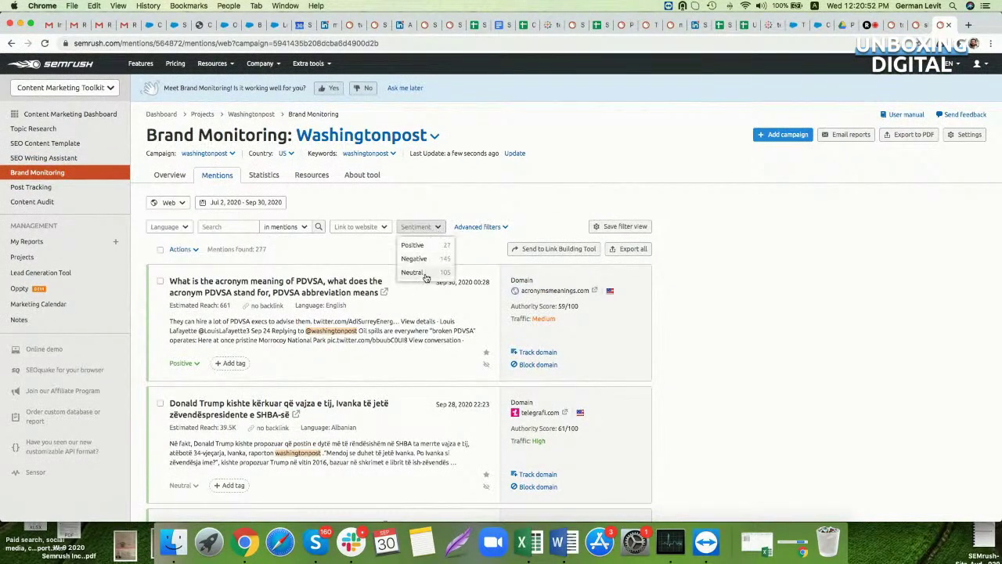
# Open the Washingtonpost project in Post Tracking and review the tracked articles and the entry field for new article URLs.
pyautogui.click(55, 188)
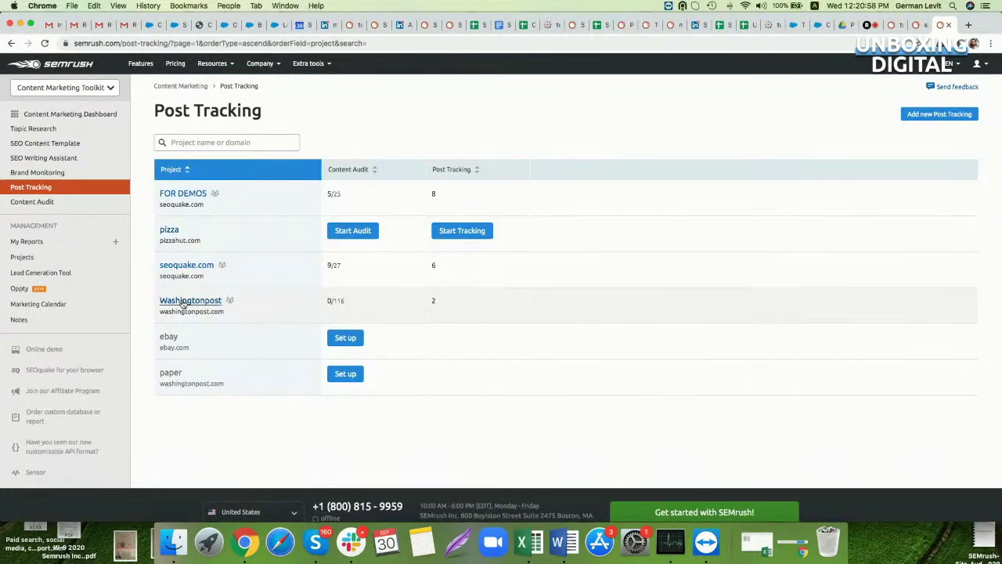
pyautogui.click(180, 300)
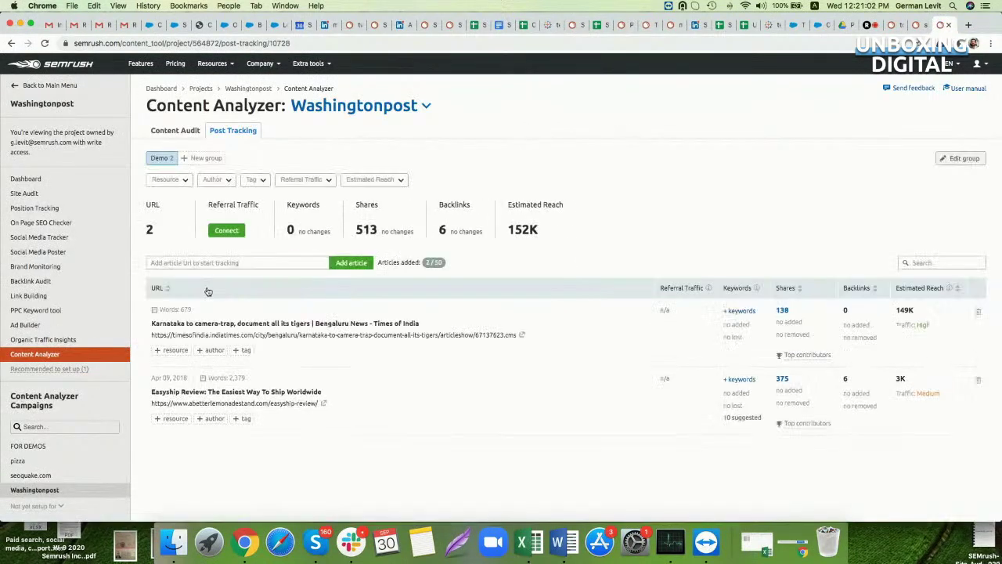
pyautogui.click(215, 263)
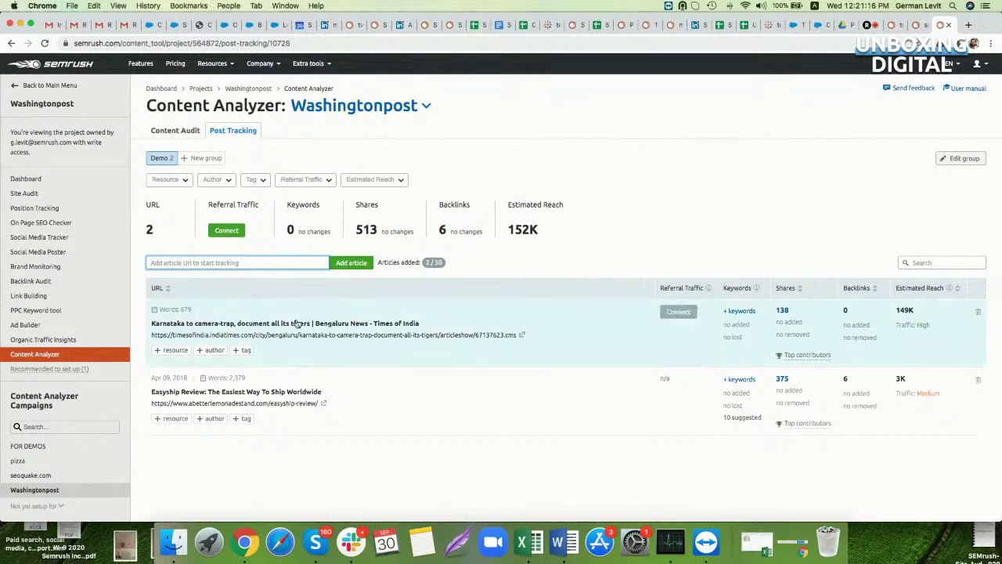
# Return to the Content Marketing tools and open the Washingtonpost project in Content Audit.
pyautogui.click(23, 85)
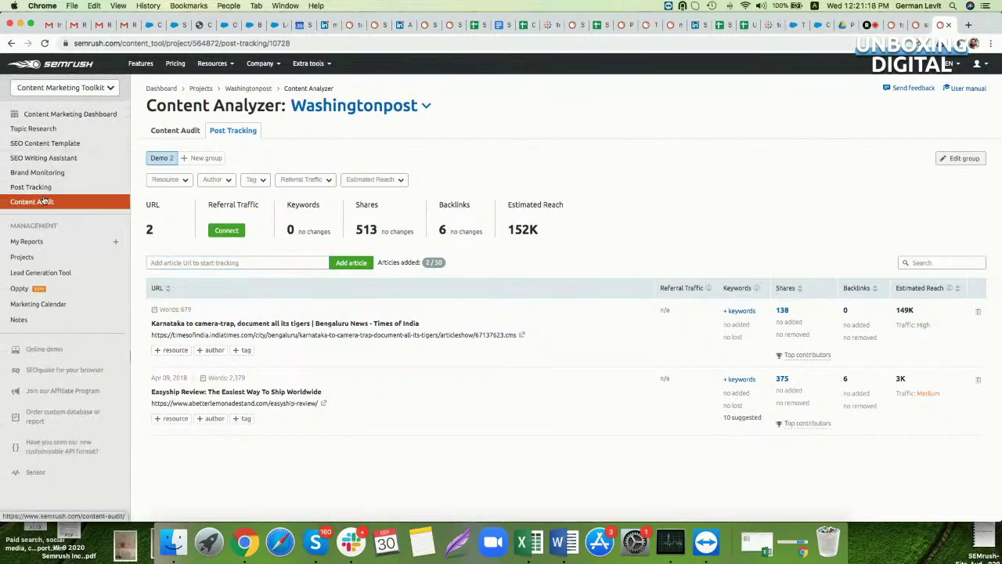
pyautogui.click(45, 205)
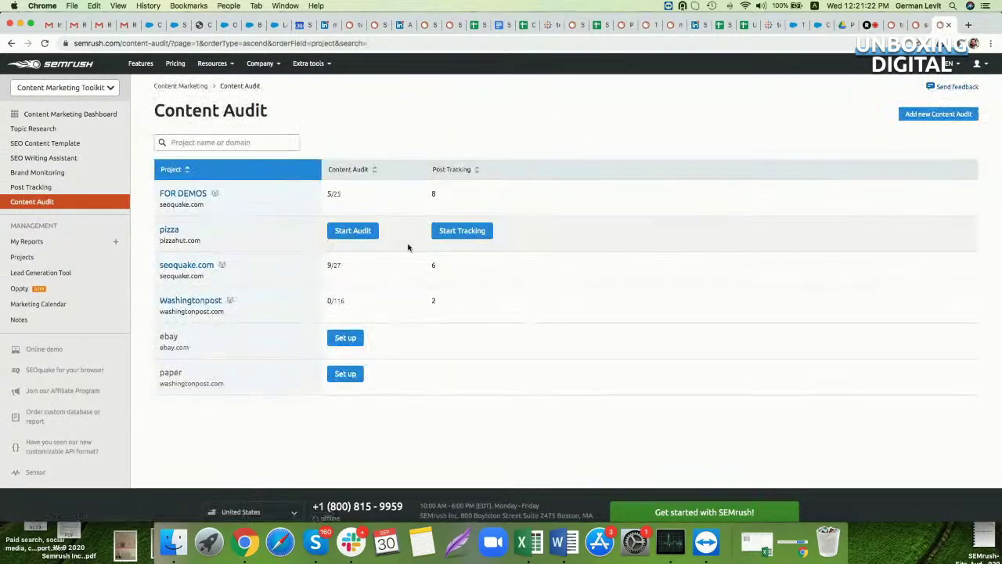
pyautogui.click(190, 300)
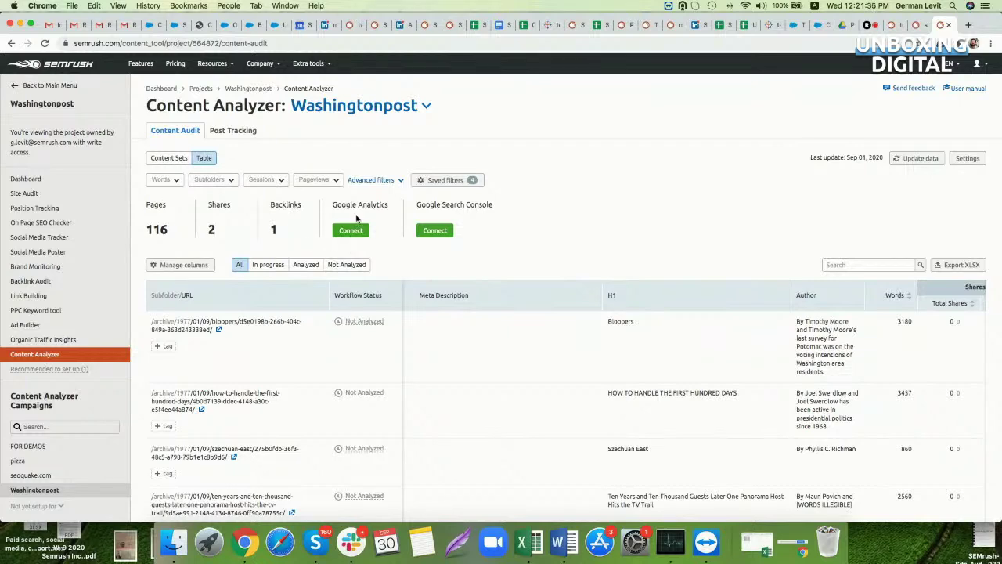
# Examine the Content Audit table, including the H1, author, word count, shares, backlinks, Google Analytics and Search Console columns.
pyautogui.scroll(-5, 572, 399)
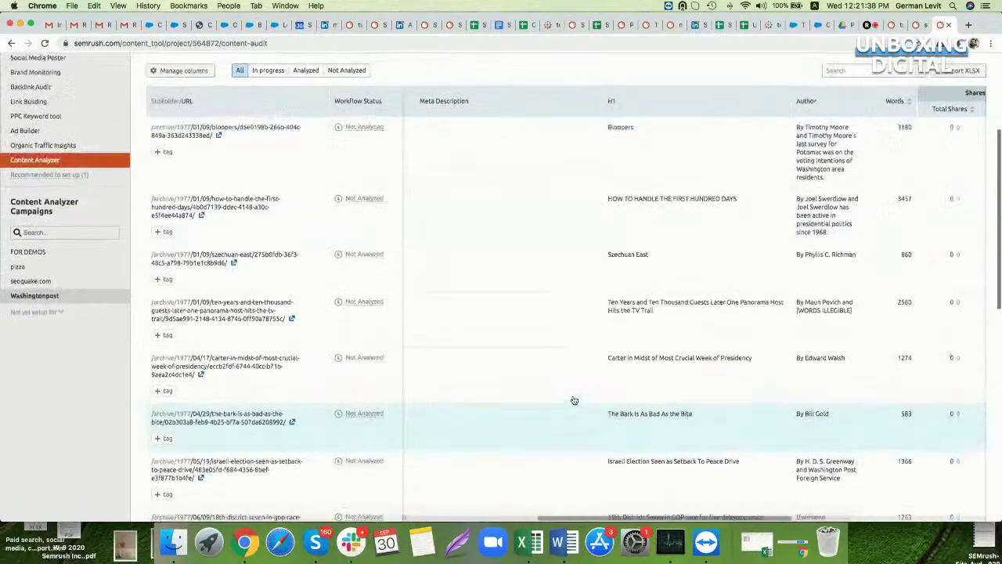
pyautogui.scroll(4, 572, 398)
pyautogui.hscroll(10, 659, 359)
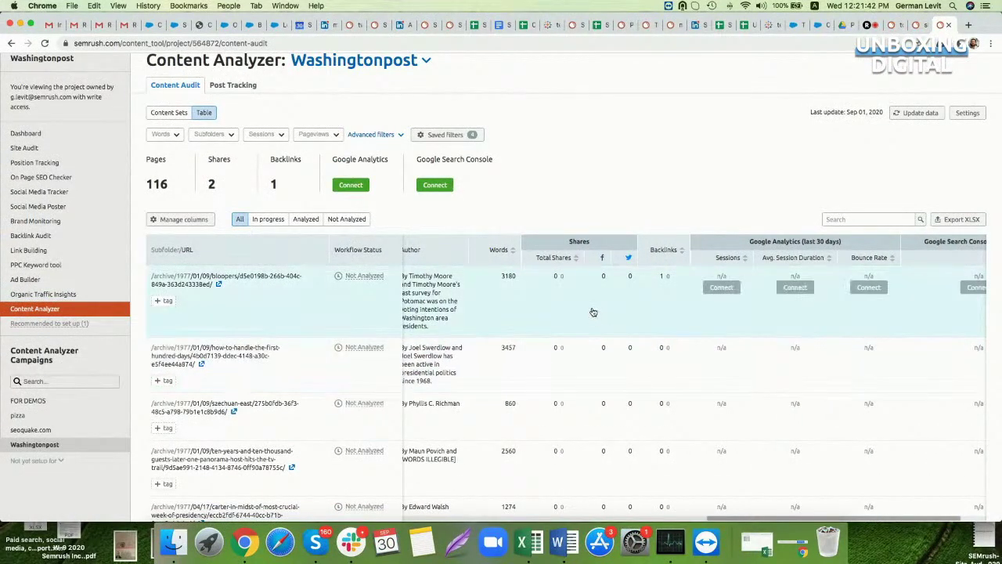
pyautogui.hscroll(5, 668, 285)
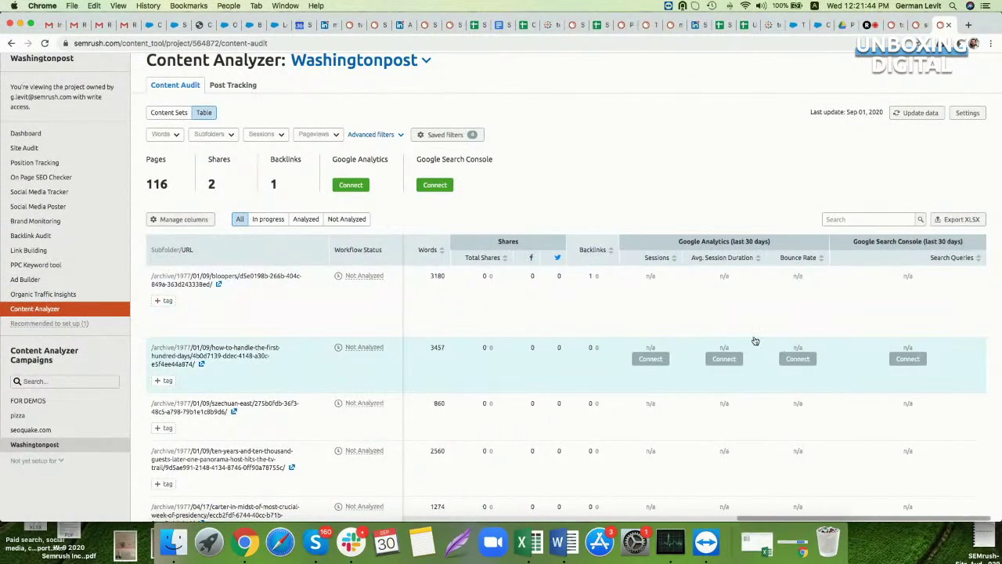
pyautogui.scroll(-5, 845, 327)
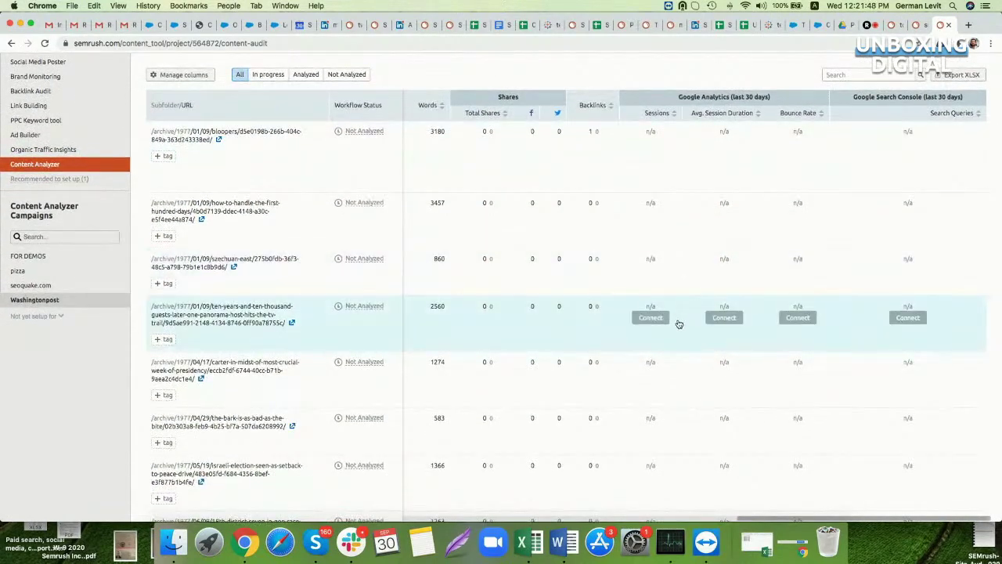
pyautogui.hscroll(-10, 683, 322)
pyautogui.hscroll(6, 684, 324)
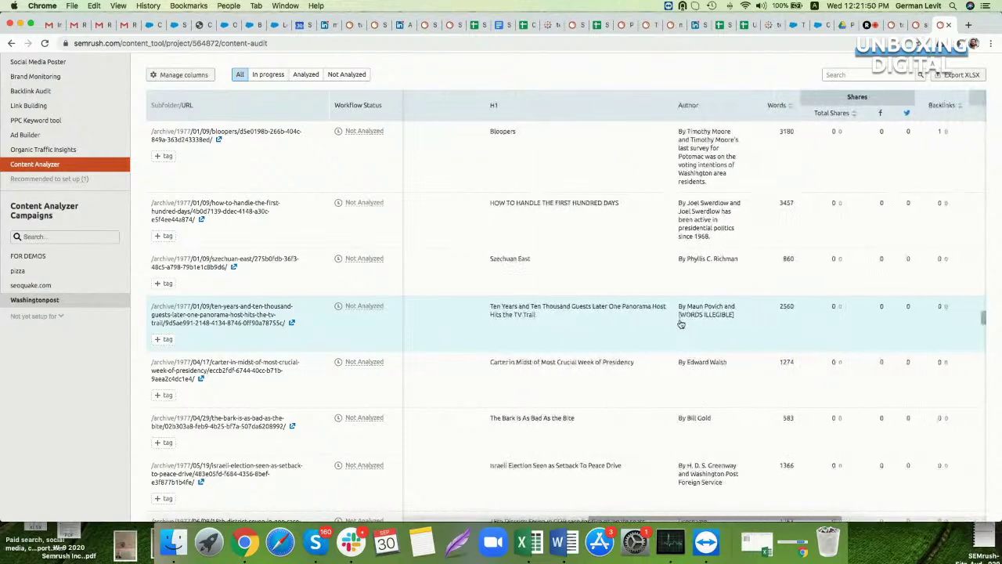
pyautogui.scroll(6, 678, 325)
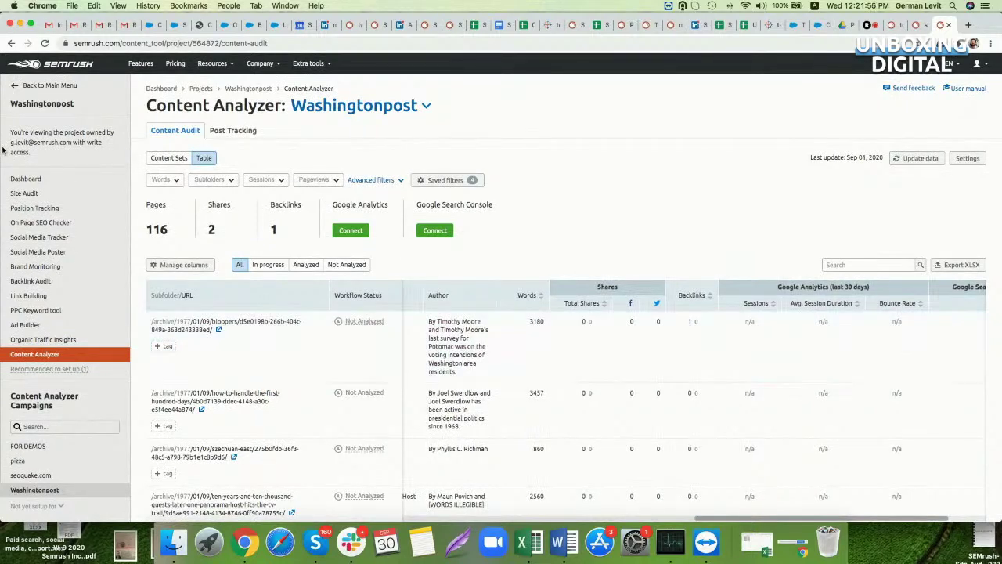
# Leave the Content Marketing Toolkit for the project list and open the Washingtonpost project dashboard.
pyautogui.click(14, 86)
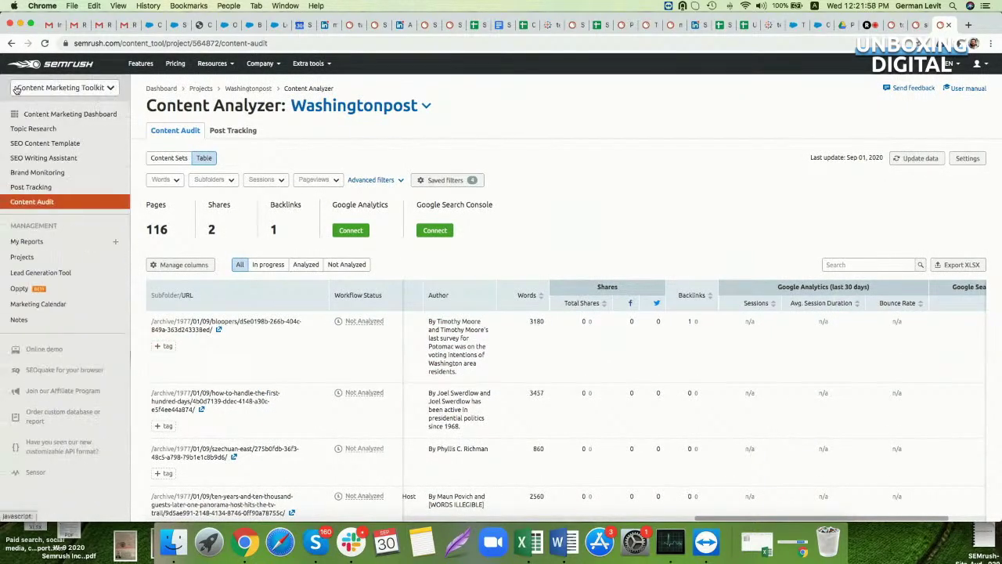
pyautogui.scroll(-1, 70, 137)
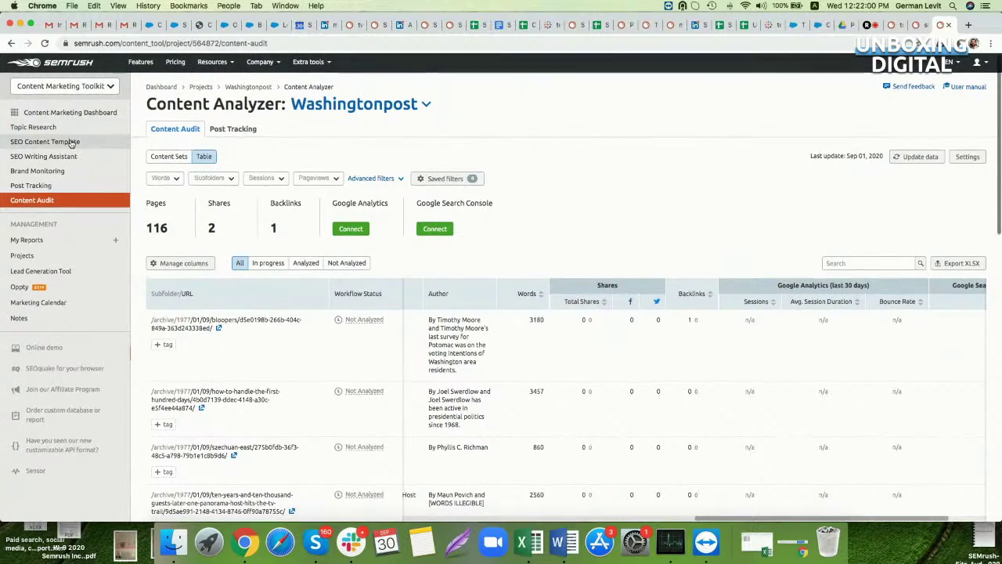
pyautogui.scroll(-1, 85, 154)
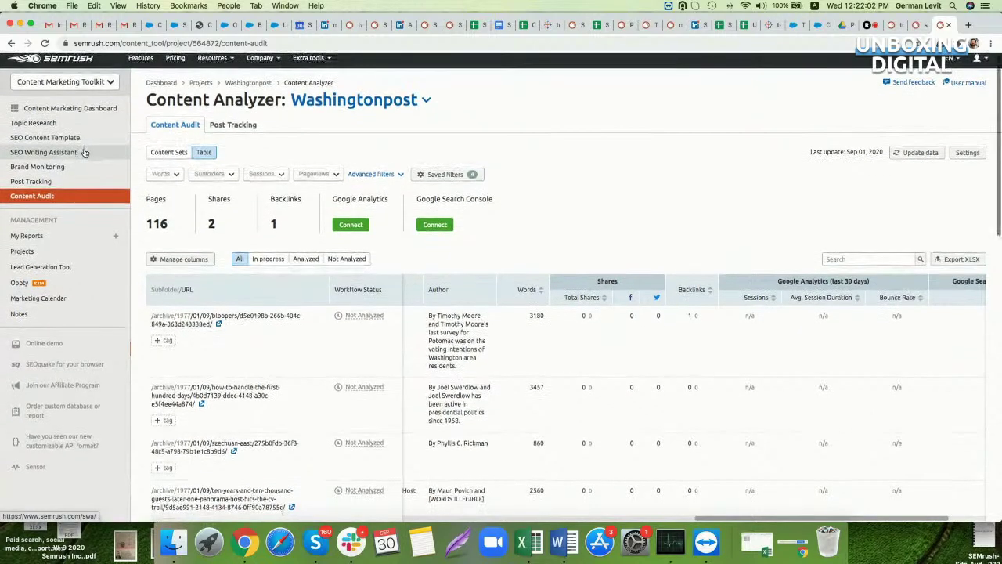
pyautogui.click(92, 83)
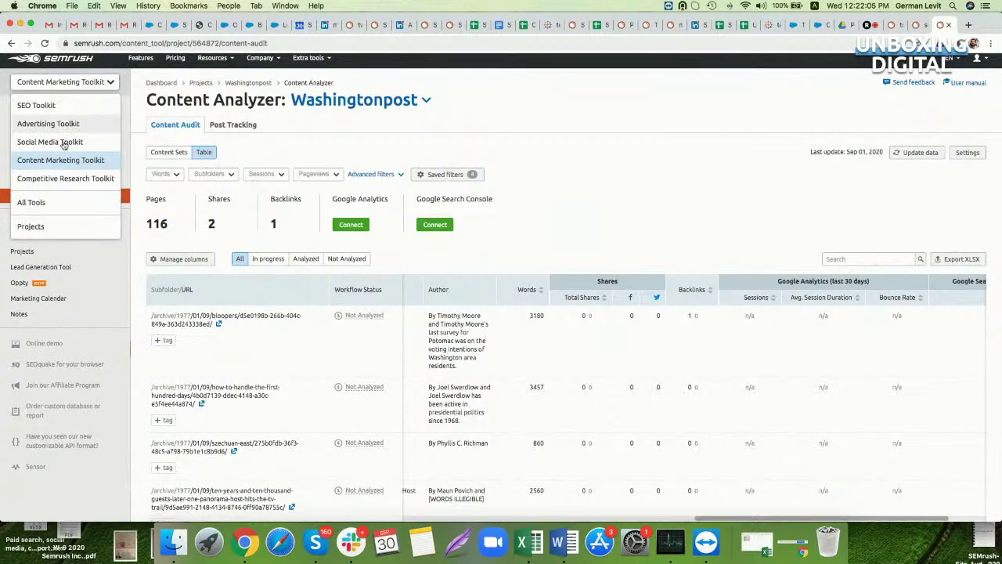
pyautogui.click(39, 227)
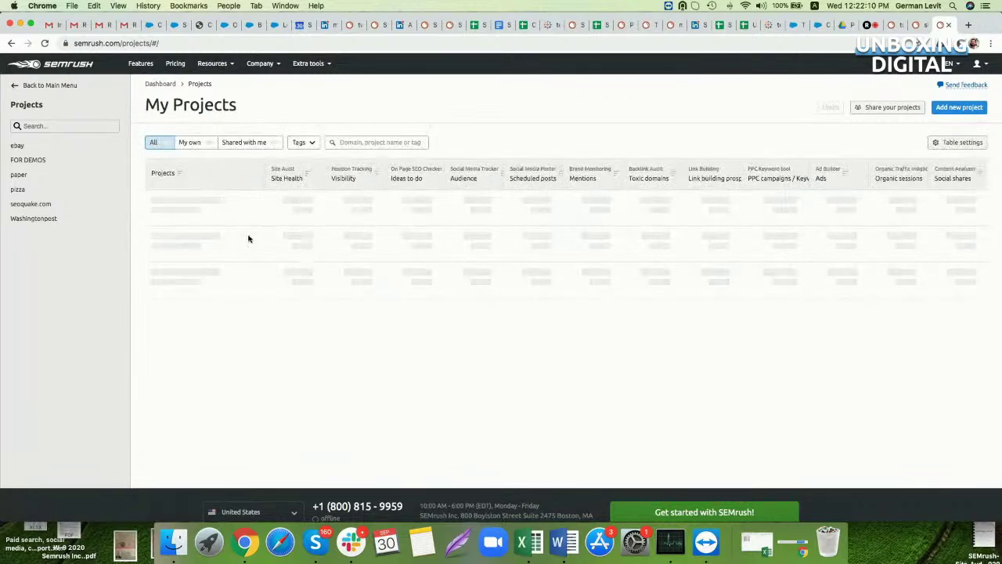
pyautogui.scroll(-3, 224, 290)
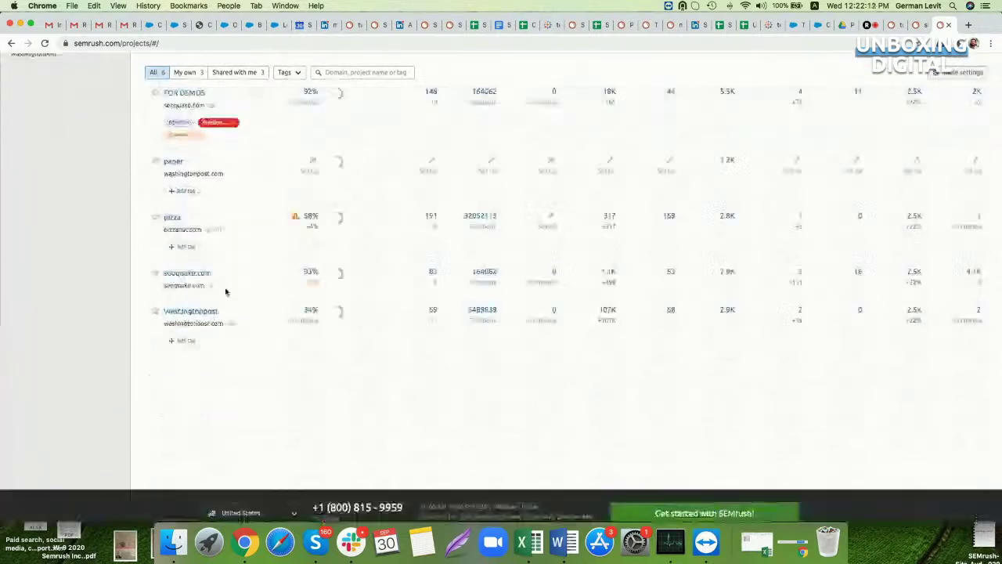
pyautogui.click(194, 312)
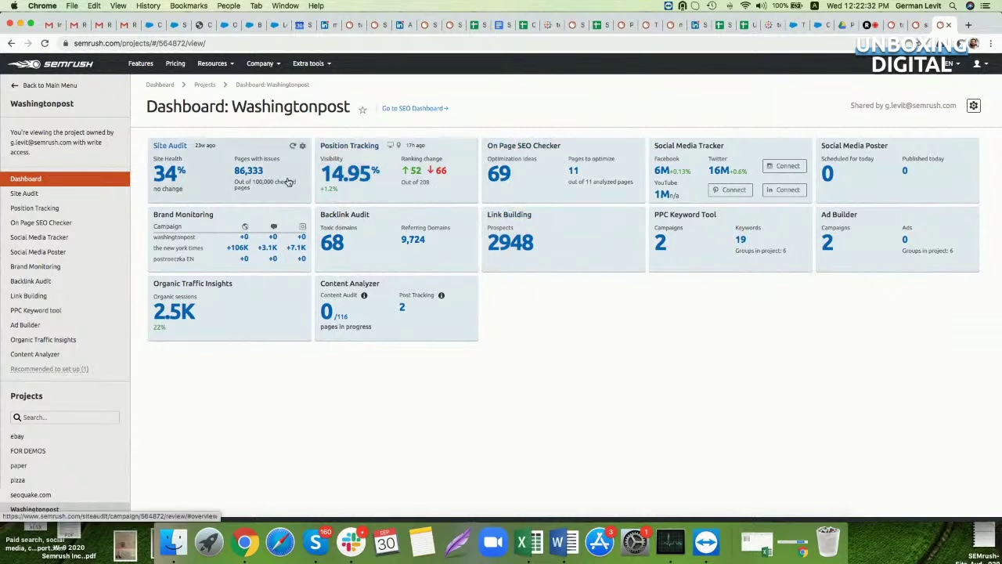
# Open the Washingtonpost Site Audit in a new browser tab and review its errors, warnings, notices and thematic reports.
pyautogui.rightClick(169, 150)
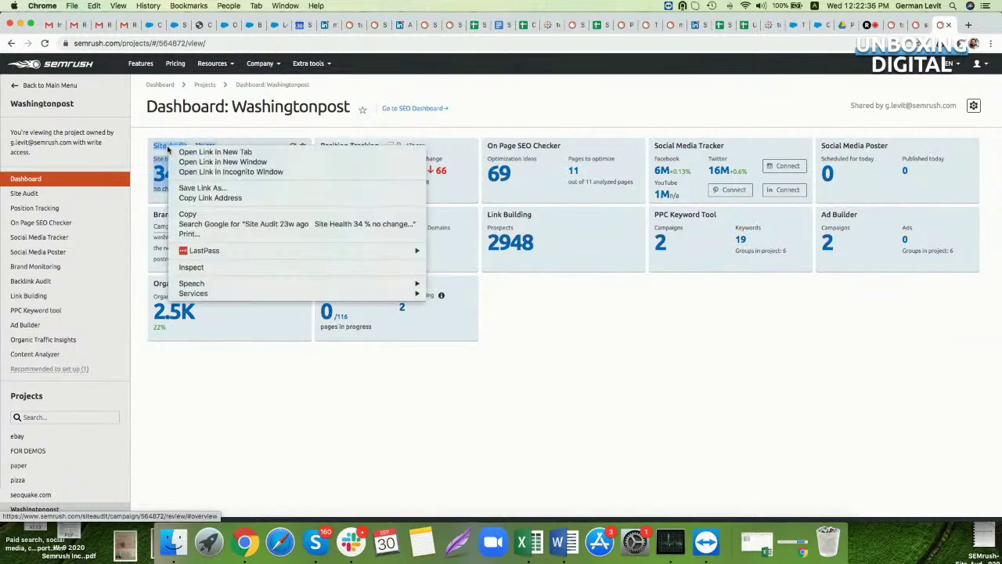
pyautogui.click(212, 152)
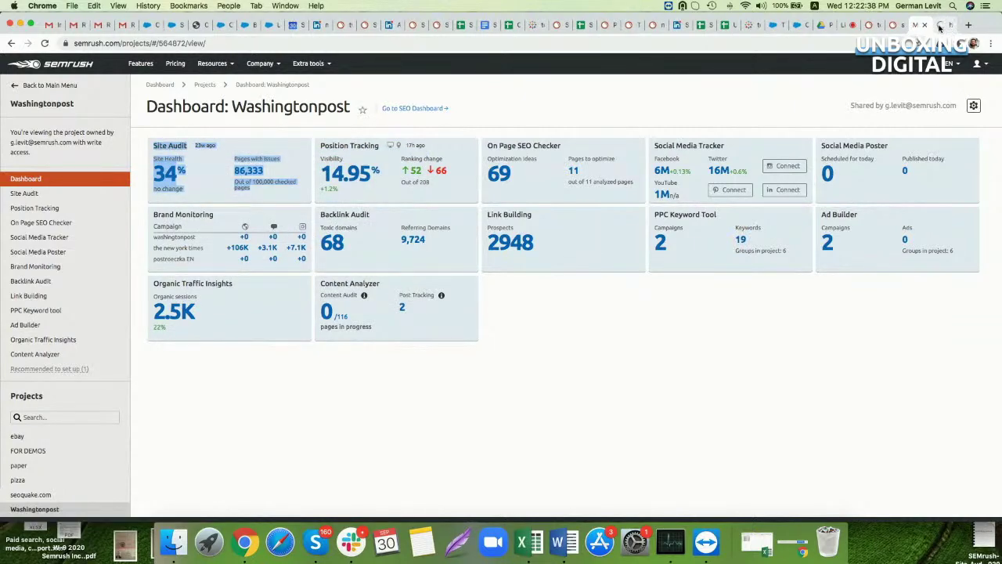
pyautogui.click(940, 25)
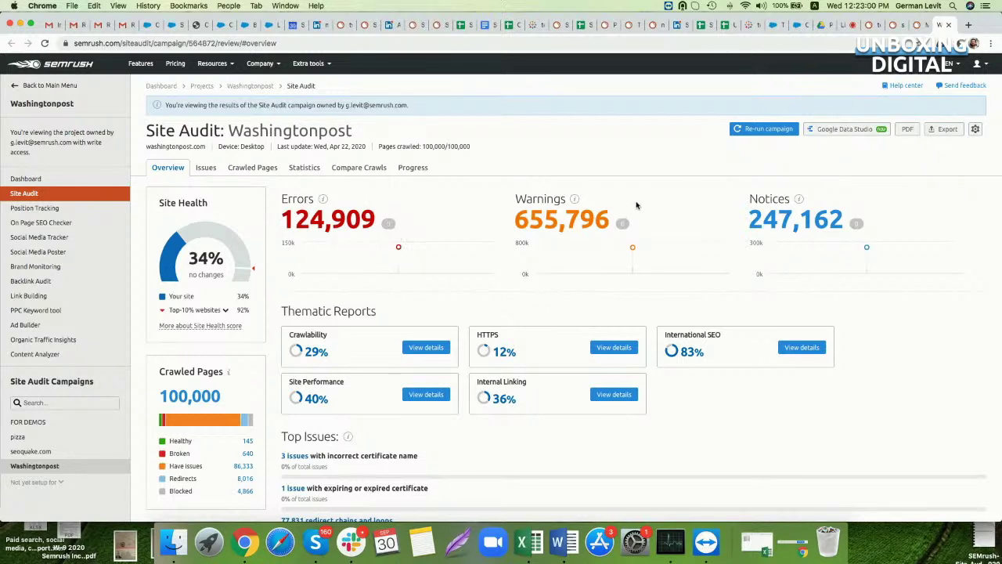
pyautogui.moveTo(634, 243)
pyautogui.moveTo(832, 270)
pyautogui.scroll(-1, 387, 313)
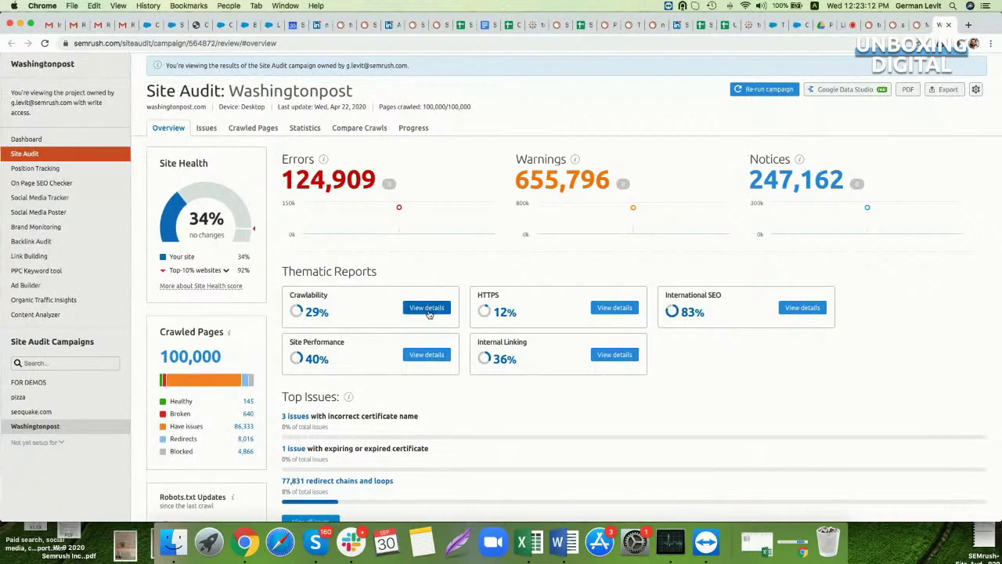
# Open the Site Performance thematic report, review its load speed and performance issues, and return to the audit overview.
pyautogui.click(427, 355)
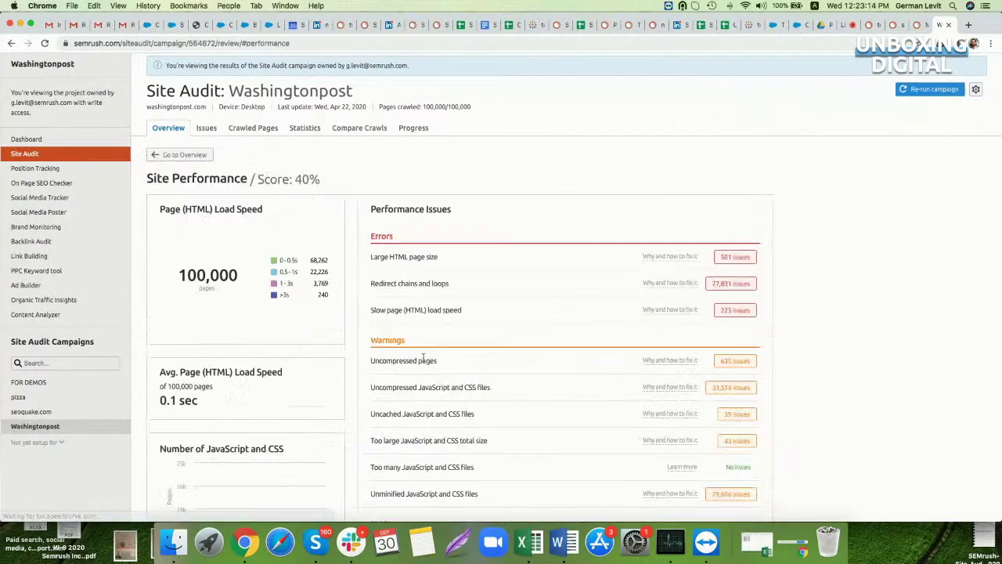
pyautogui.scroll(-1, 461, 311)
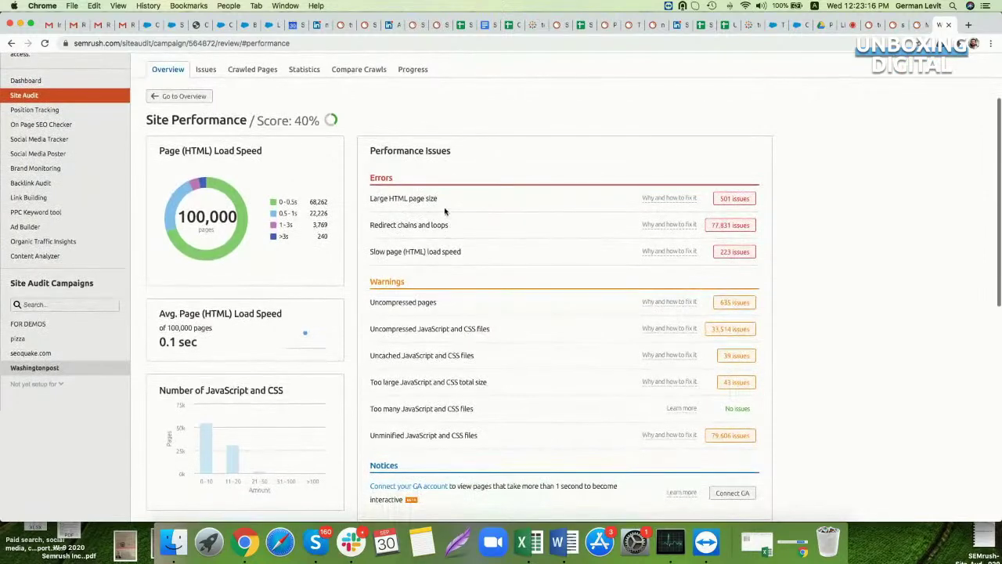
pyautogui.scroll(-1, 438, 217)
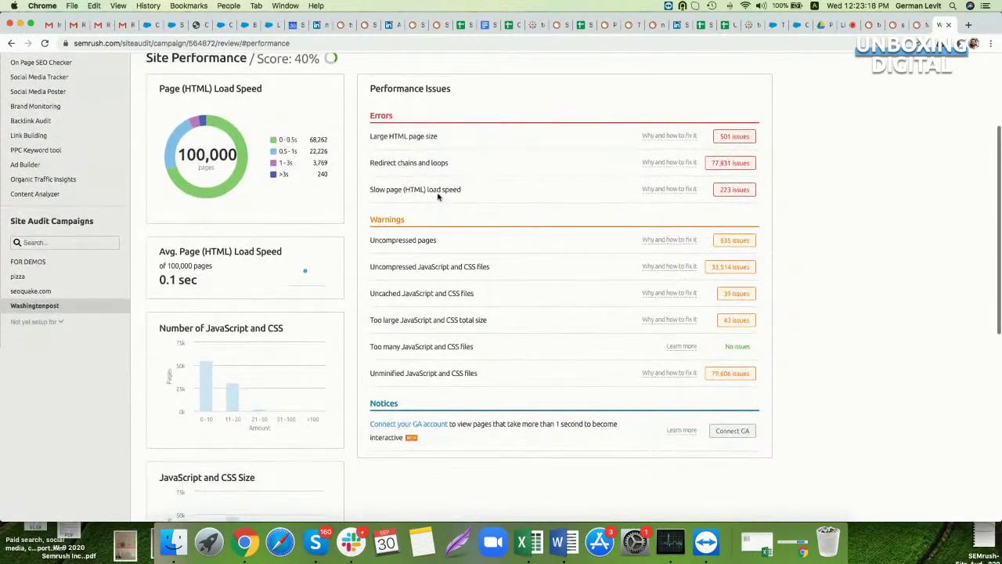
pyautogui.scroll(1, 436, 177)
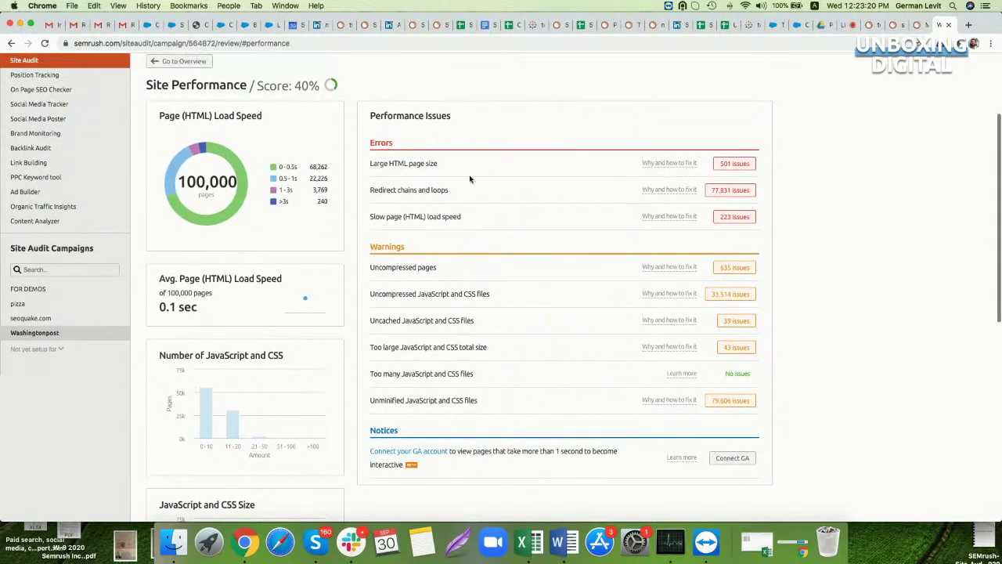
pyautogui.scroll(4, 462, 188)
pyautogui.click(196, 196)
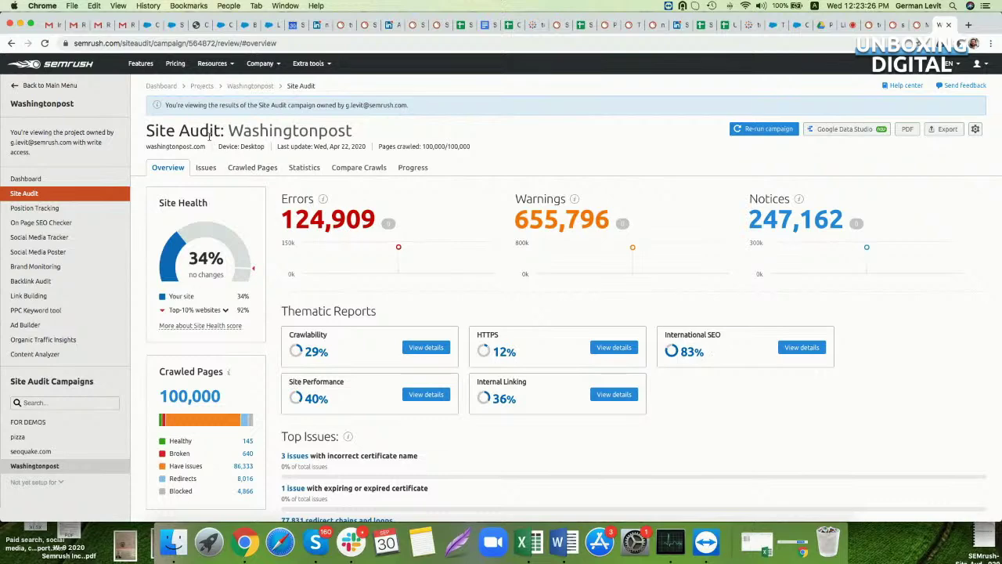
# Open the Site Audit issue list and view the explanation and fix advice for redirect chains and loops.
pyautogui.click(206, 168)
pyautogui.scroll(-1, 236, 238)
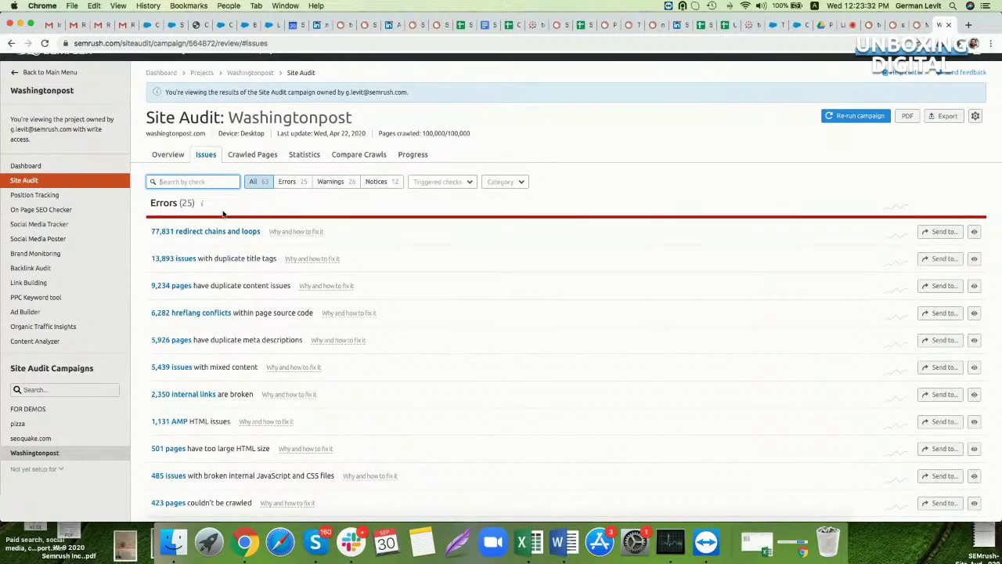
pyautogui.click(290, 231)
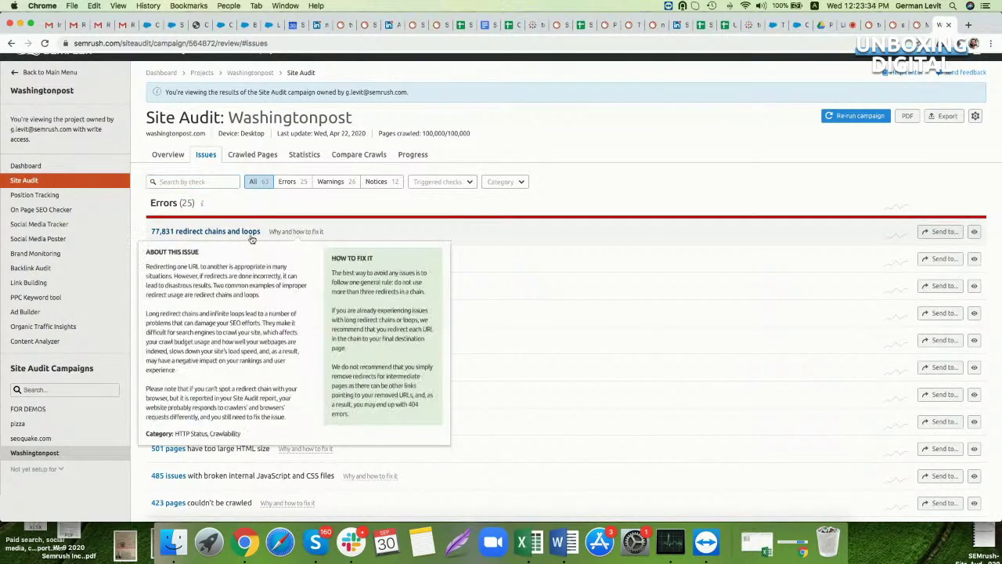
pyautogui.click(432, 297)
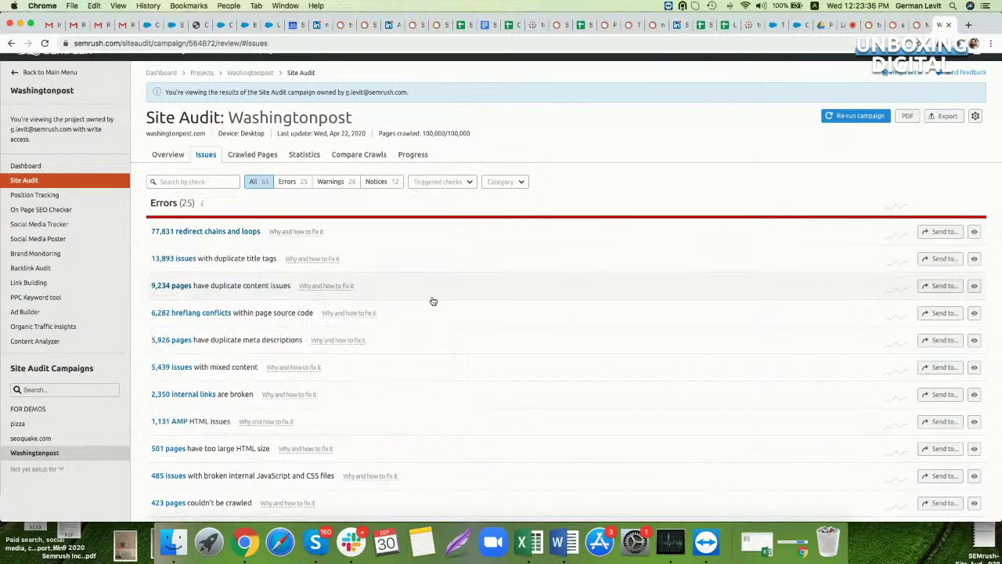
# Look through the remaining errors and on to the warnings in the Site Audit issue list.
pyautogui.scroll(-5, 431, 298)
pyautogui.scroll(-8, 415, 313)
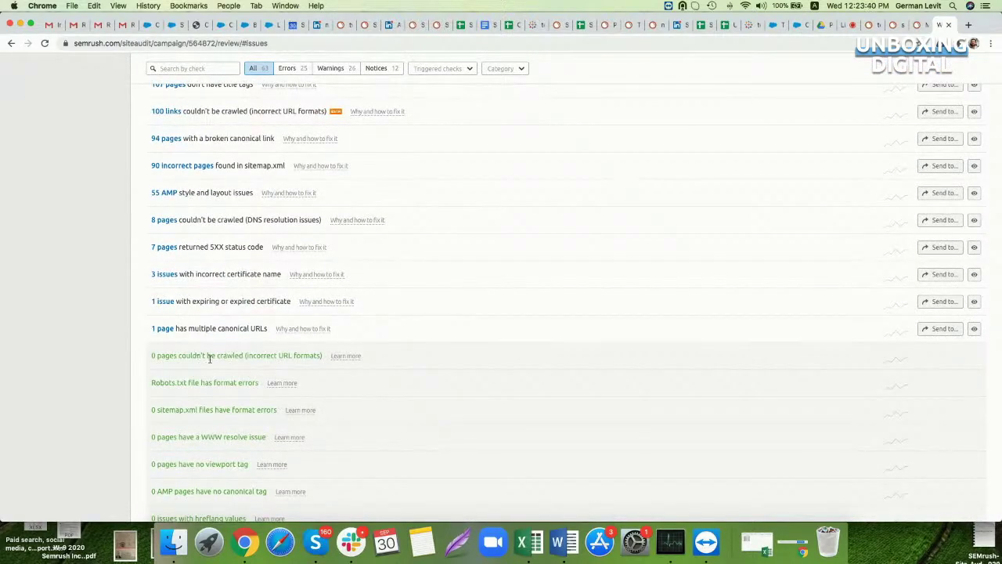
pyautogui.scroll(-15, 210, 358)
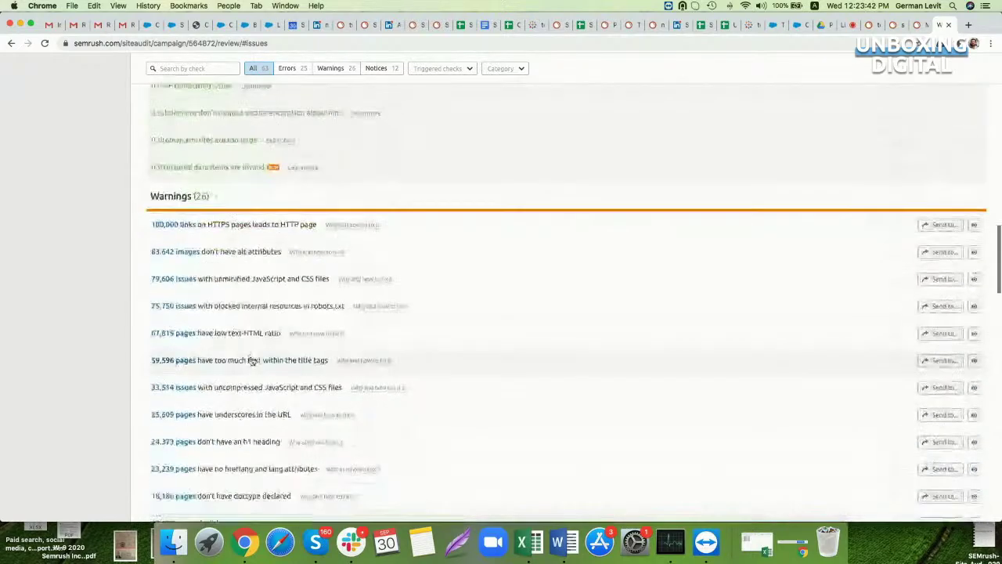
# Look through the rest of the warnings and the notices in the Site Audit issue list.
pyautogui.scroll(-15, 252, 360)
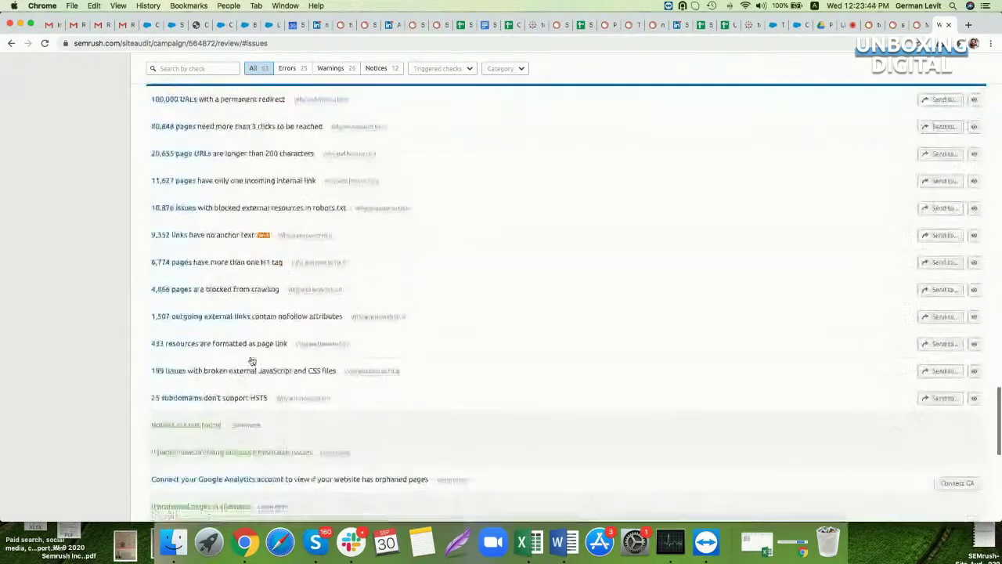
pyautogui.scroll(-5, 252, 360)
pyautogui.scroll(20, 254, 349)
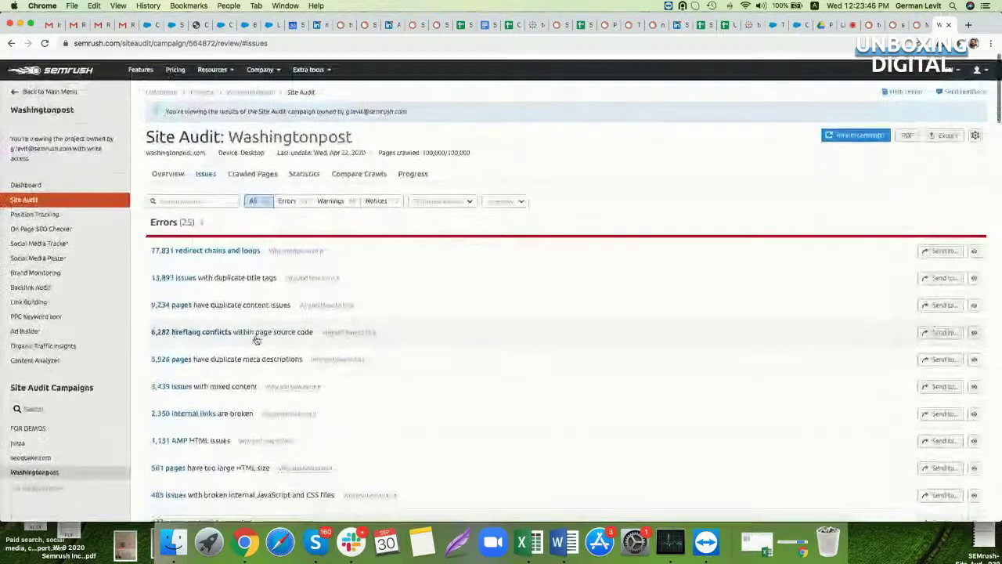
# Open the crawled page report for the RSS terms of service page and view the fix advice for its redirect chains or loops.
pyautogui.click(250, 173)
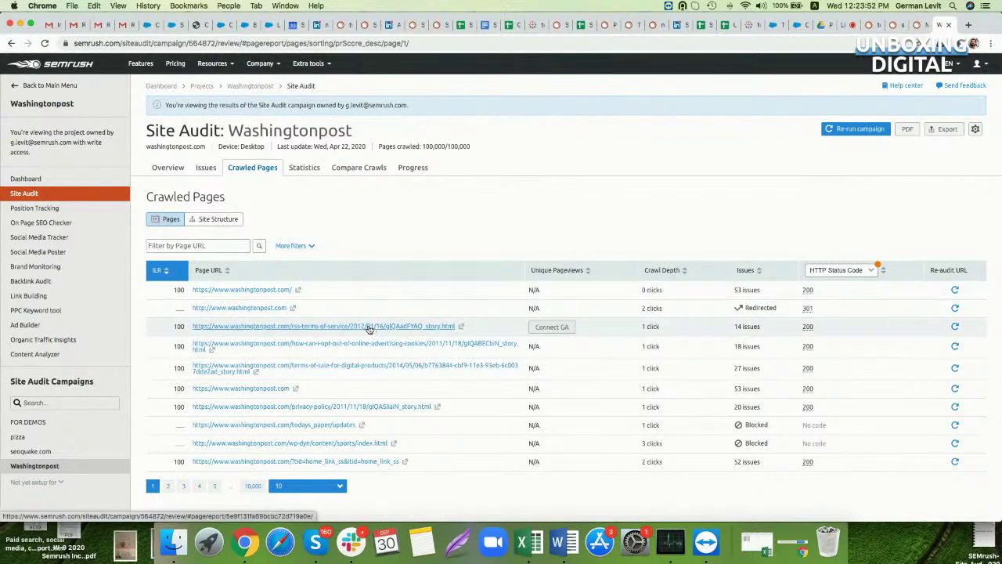
pyautogui.click(369, 328)
pyautogui.scroll(-2, 367, 326)
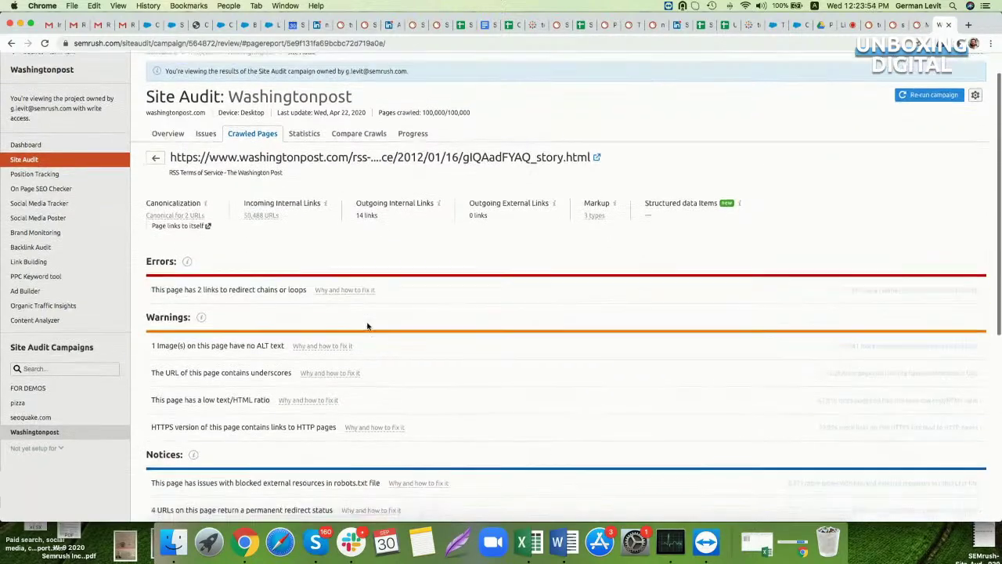
pyautogui.scroll(-3, 367, 326)
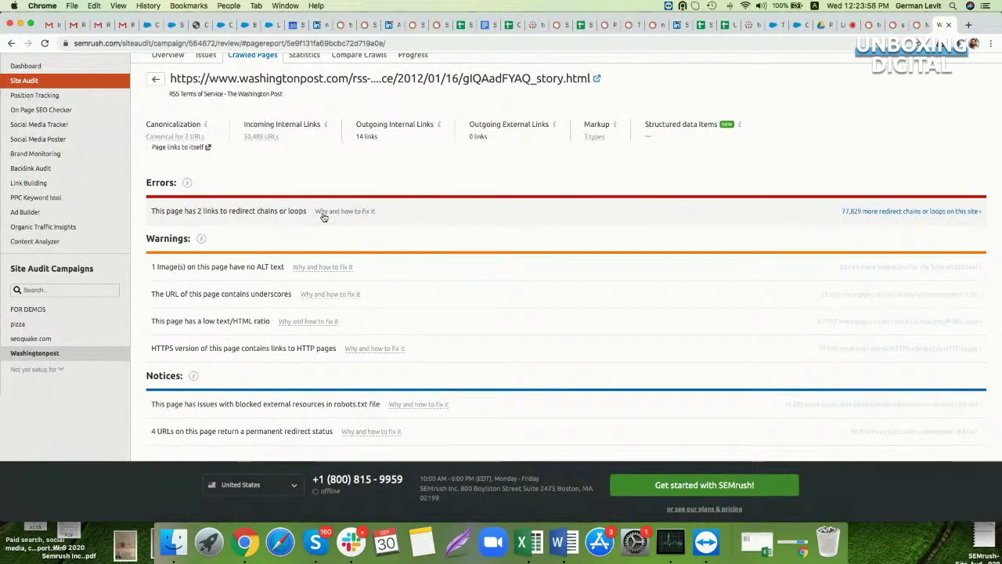
pyautogui.click(324, 217)
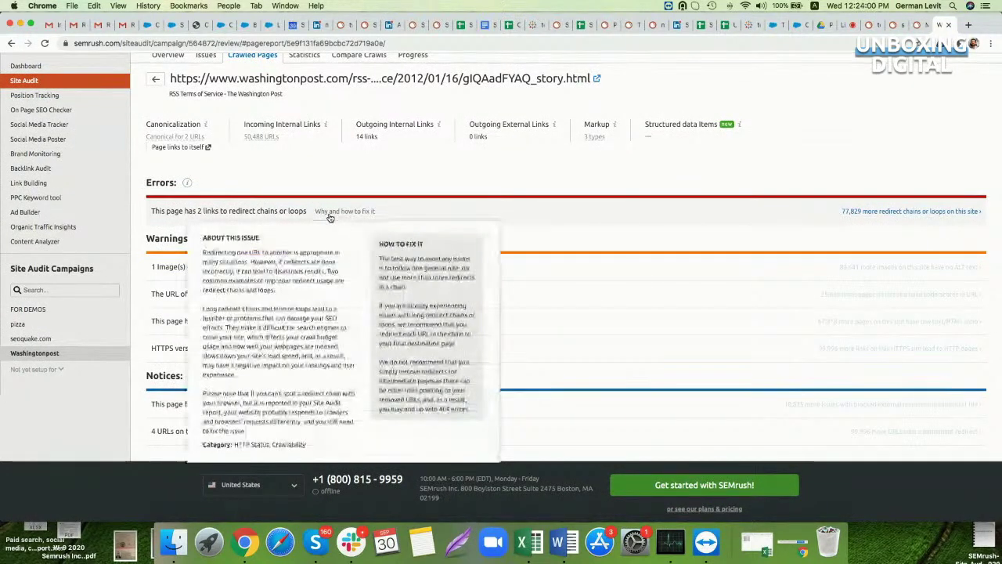
pyautogui.click(398, 188)
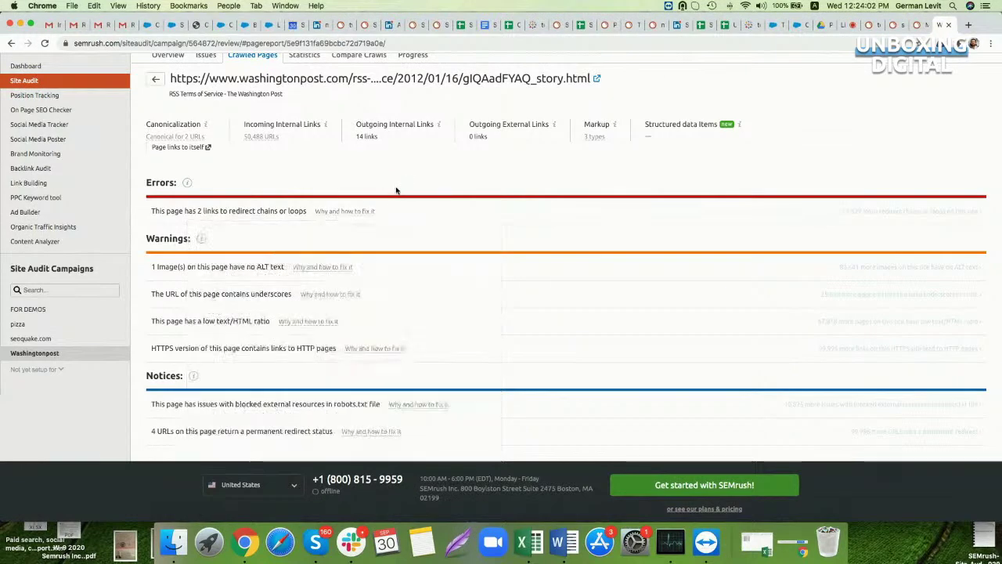
# Open the Site Audit statistics, switch them to the graph view and review the charts.
pyautogui.scroll(3, 352, 192)
pyautogui.click(304, 169)
pyautogui.click(255, 196)
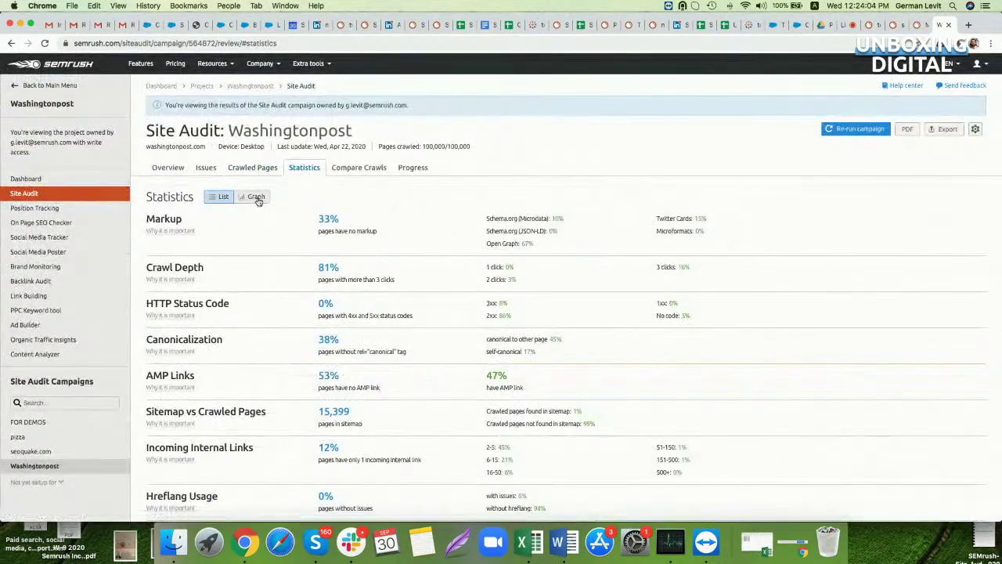
pyautogui.scroll(-1, 285, 351)
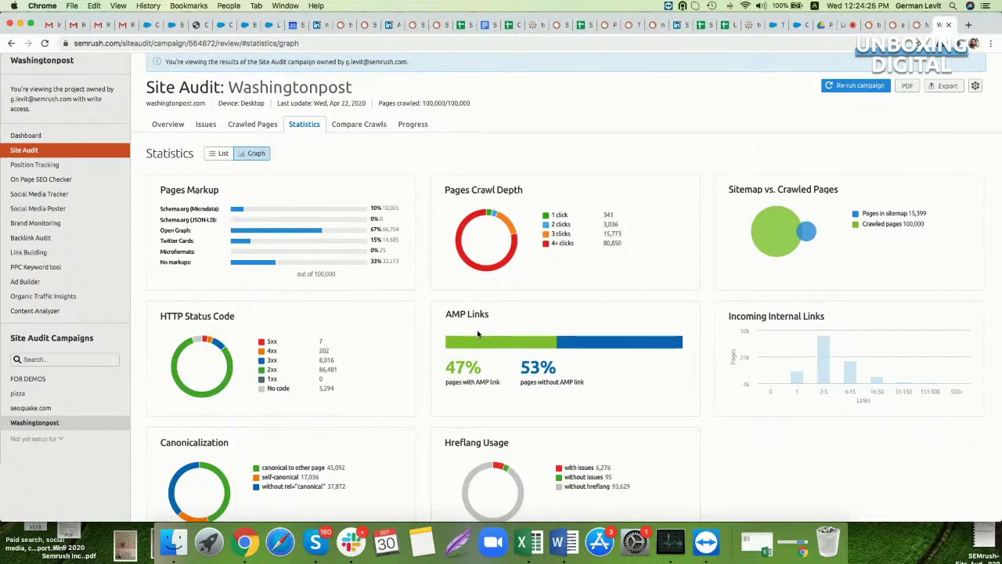
pyautogui.scroll(2, 470, 333)
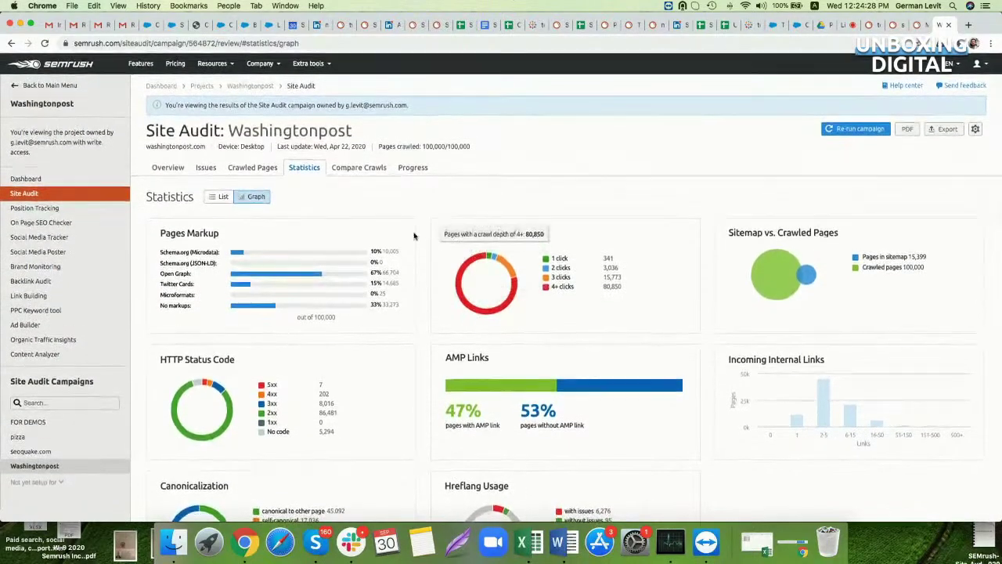
# Open the Washingtonpost project's Backlink Audit from its dashboard, dismiss the disabled auditing notice and review the overview.
pyautogui.click(239, 88)
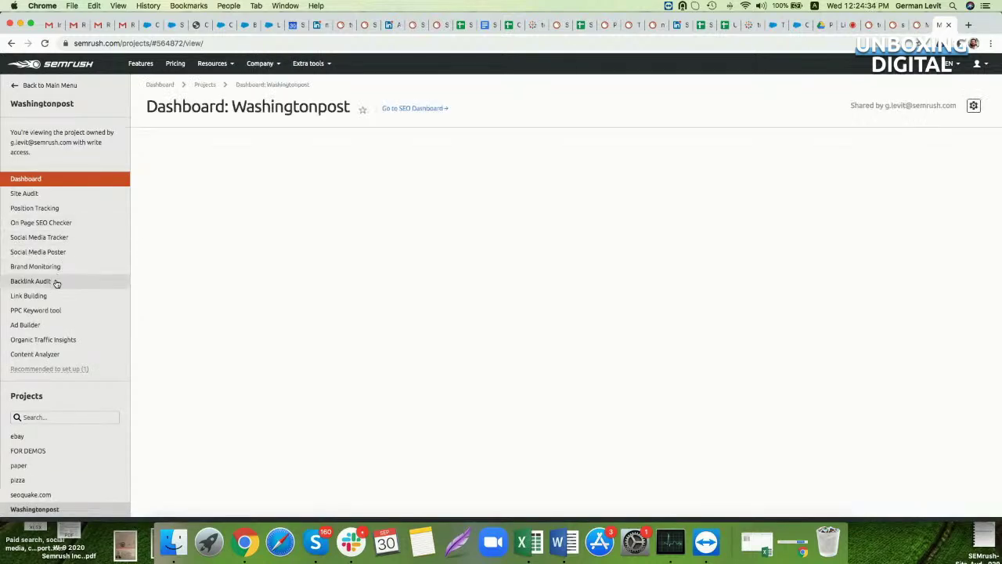
pyautogui.click(56, 282)
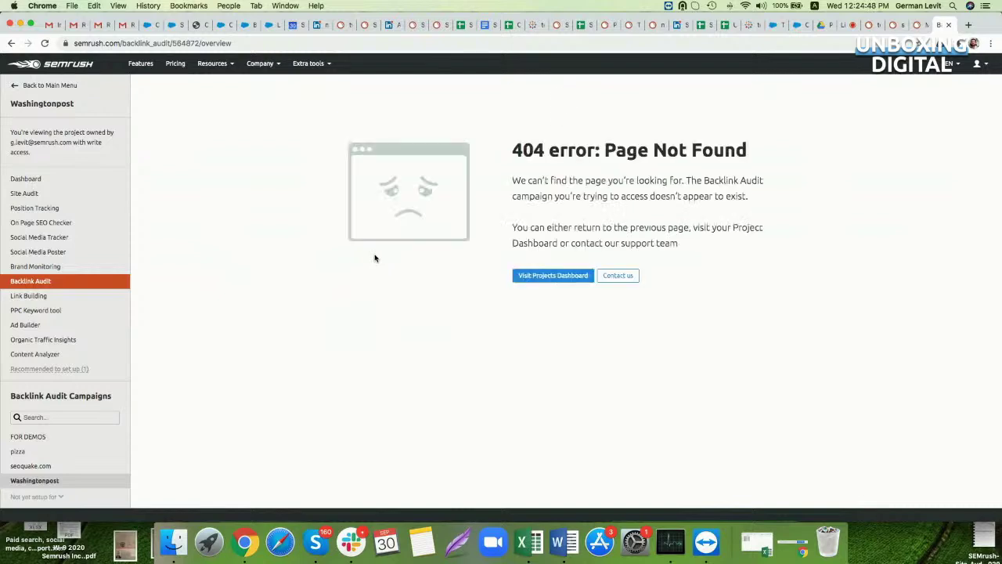
pyautogui.click(76, 283)
pyautogui.click(104, 282)
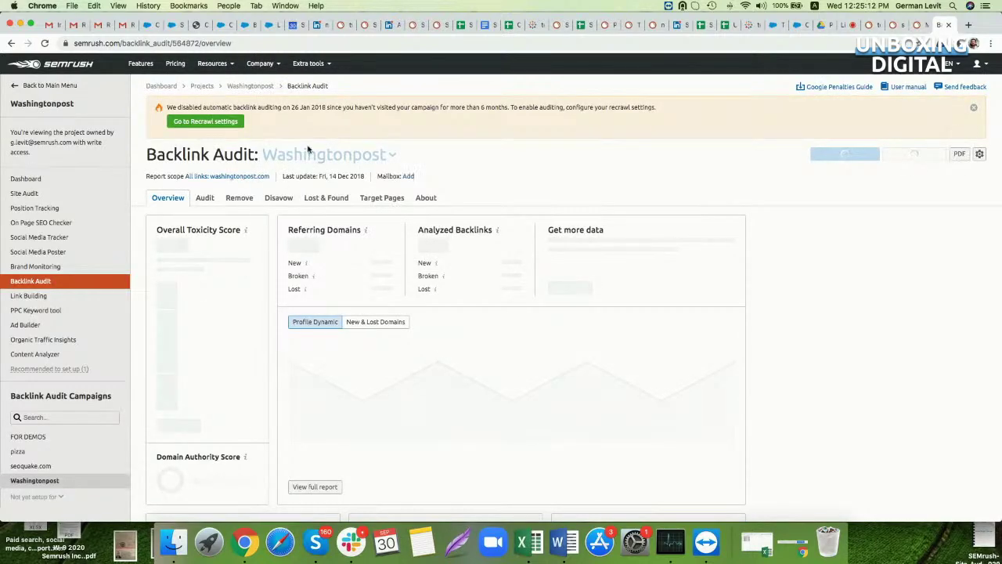
pyautogui.click(973, 107)
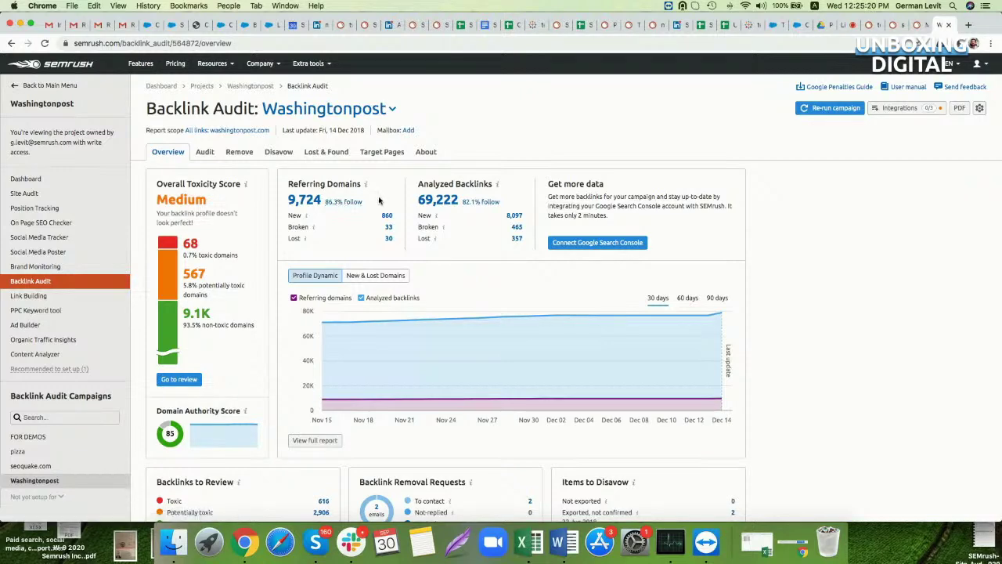
pyautogui.scroll(-1, 391, 202)
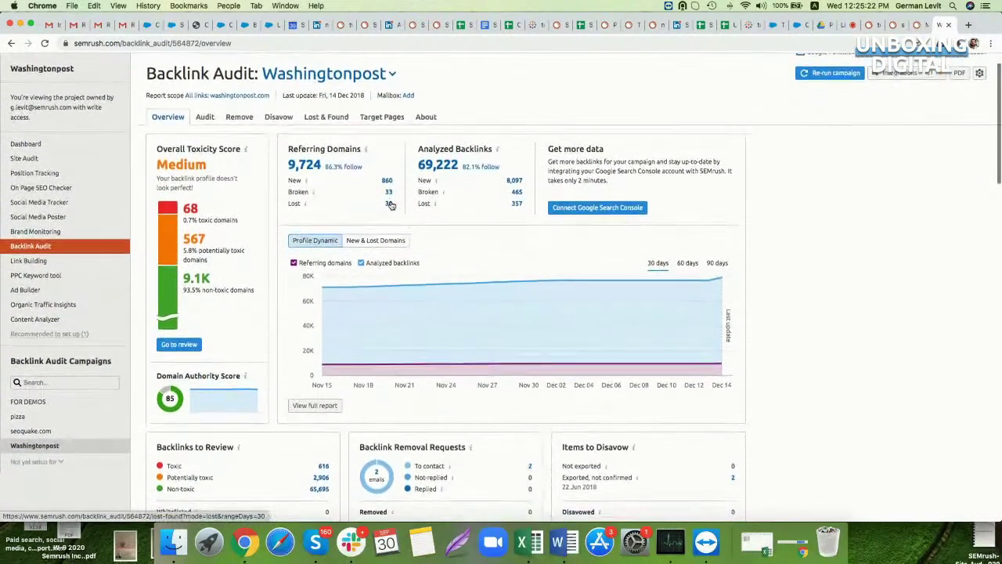
pyautogui.scroll(1, 313, 181)
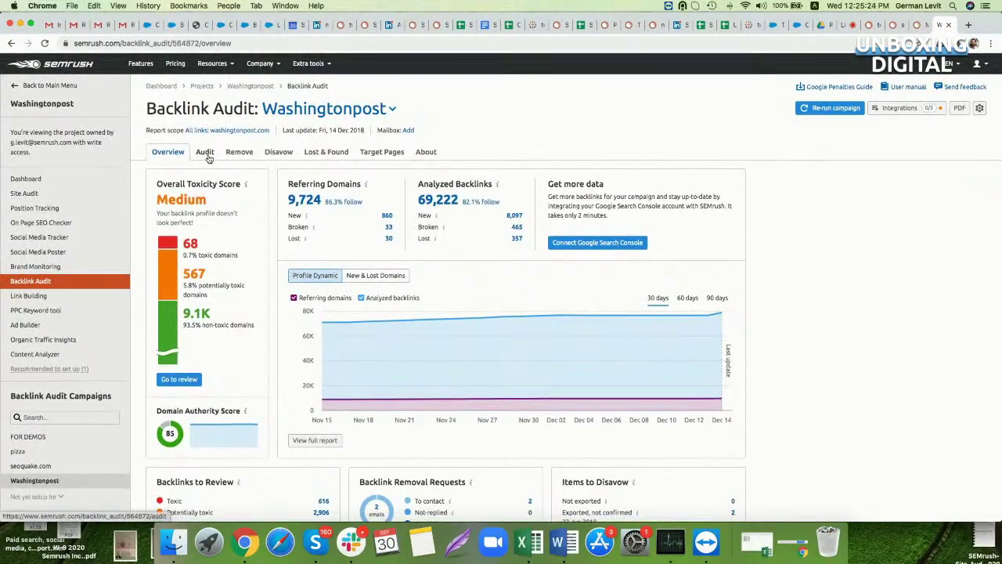
# Open the list of backlinks for review, close the toxicity guide and examine the toxicity score of the first backlink.
pyautogui.click(208, 155)
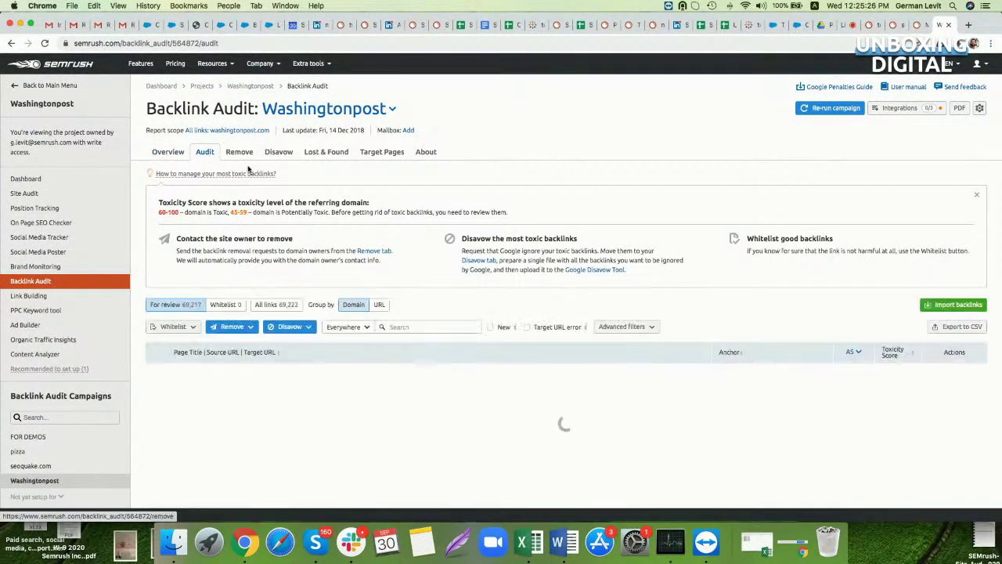
pyautogui.click(976, 194)
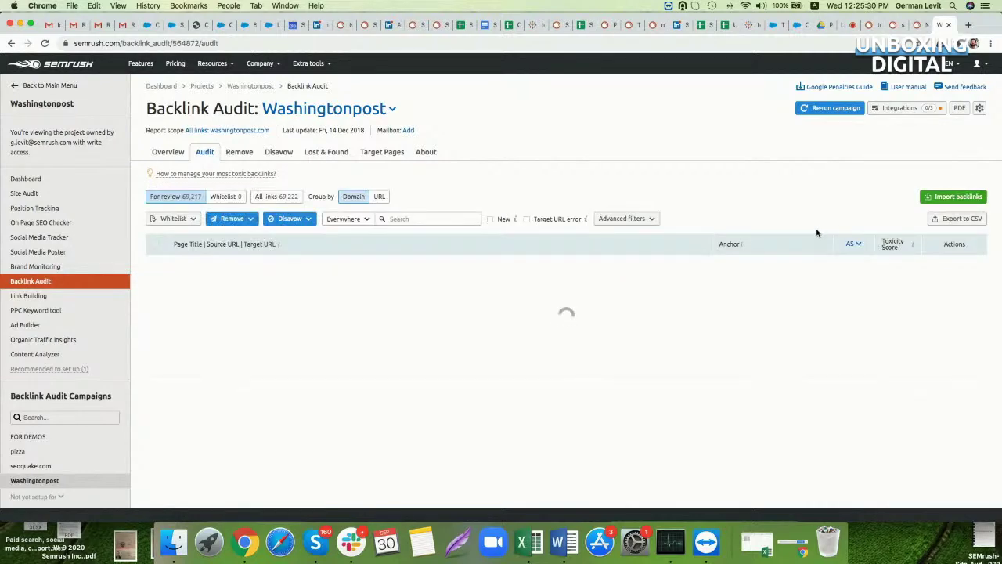
pyautogui.scroll(-1, 817, 231)
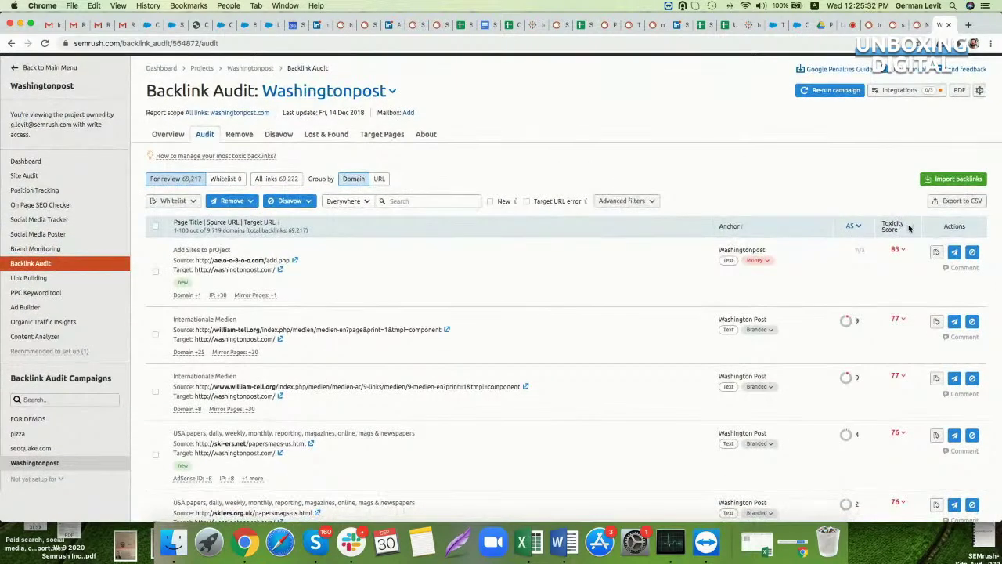
pyautogui.scroll(-1, 909, 228)
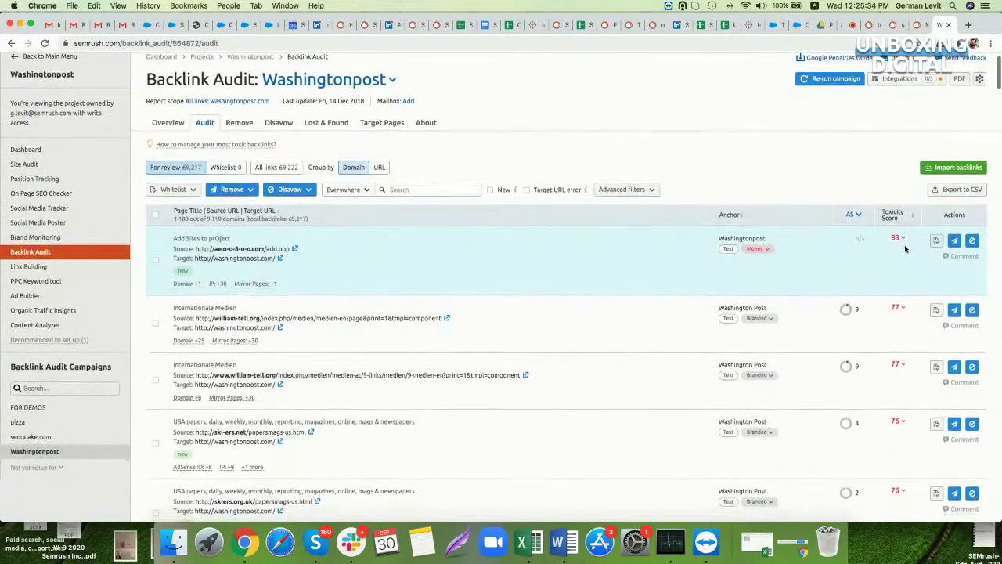
pyautogui.moveTo(900, 240)
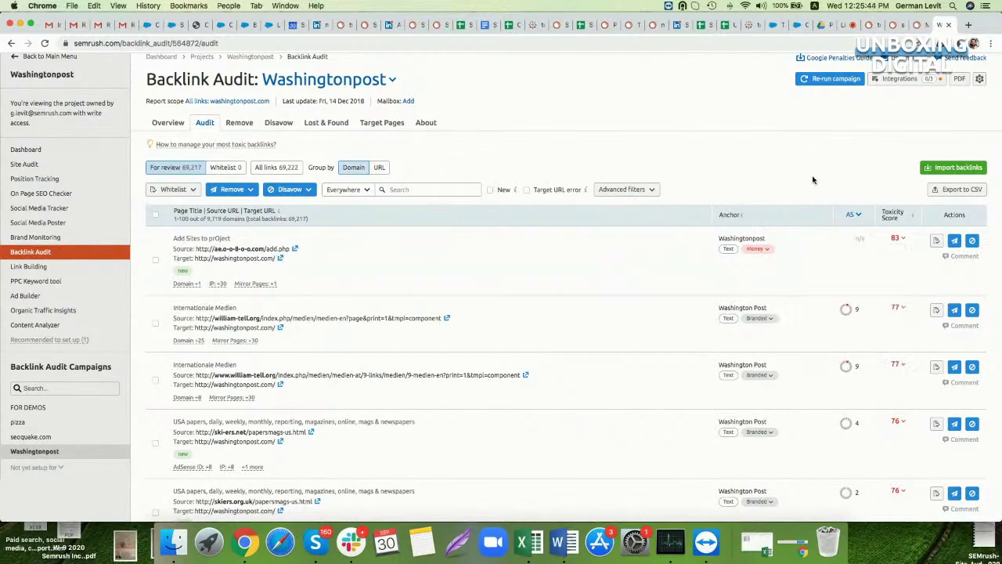
pyautogui.scroll(1, 812, 207)
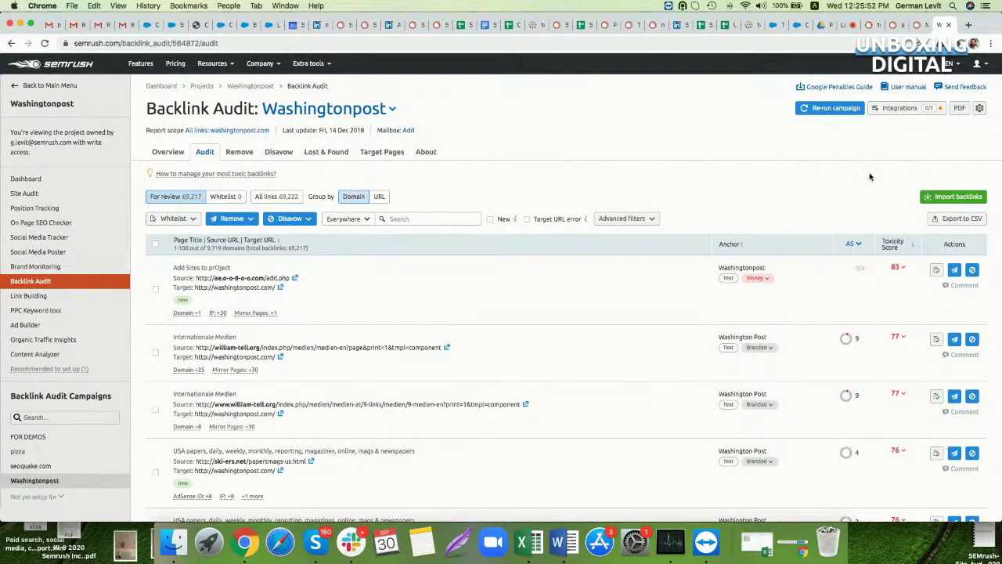
# View the available Backlink Audit integrations and open the list of disavowed domains.
pyautogui.click(902, 110)
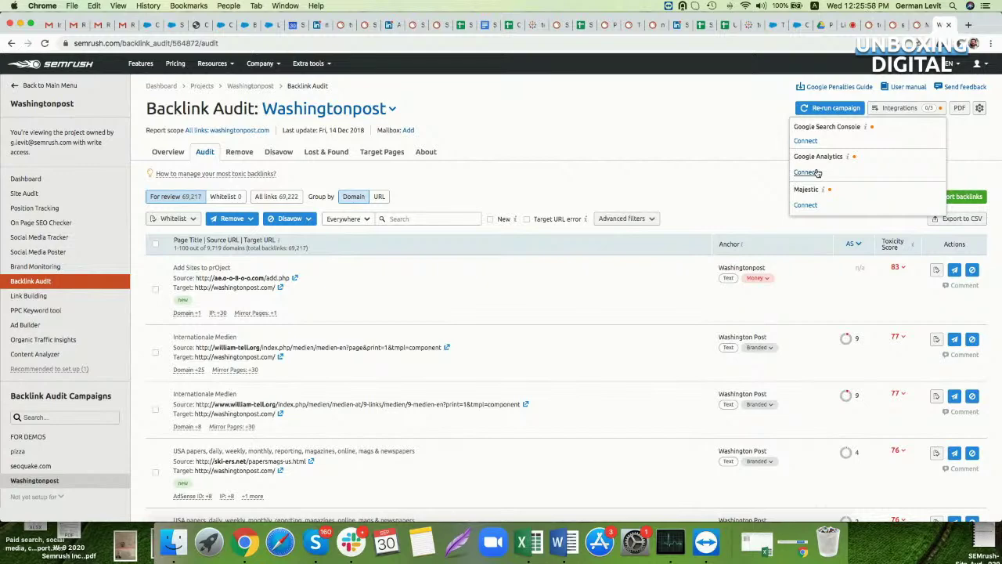
pyautogui.click(725, 155)
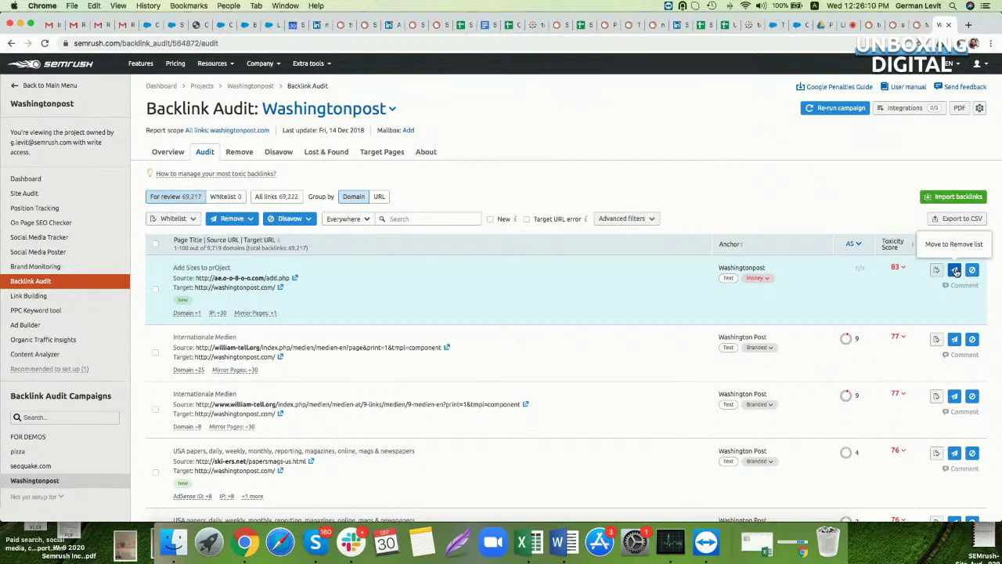
pyautogui.click(279, 152)
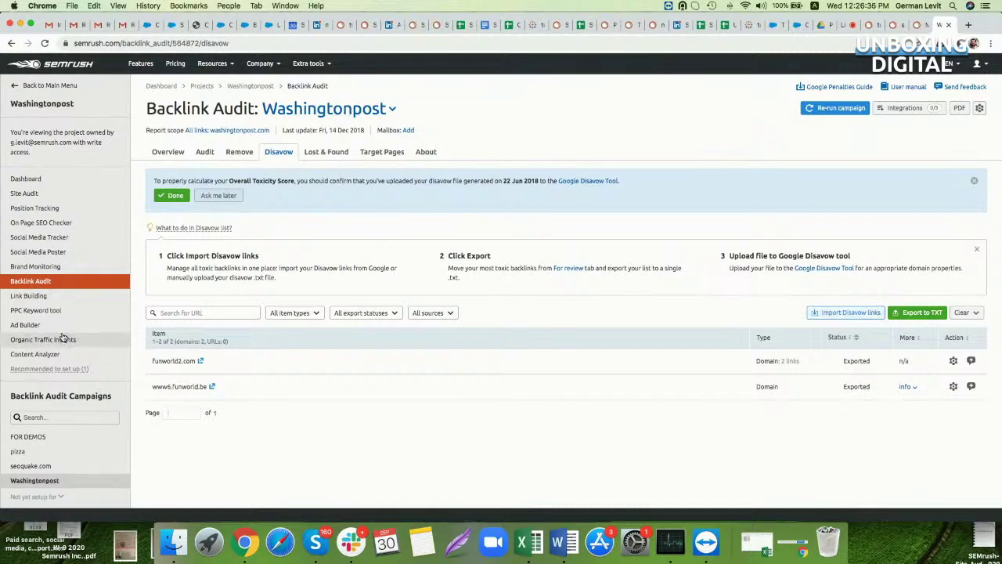
# Open the On Page SEO Checker's optimization ideas for the Brooklyn democratic debate transcript page and highlight its URL and target keyword.
pyautogui.click(41, 223)
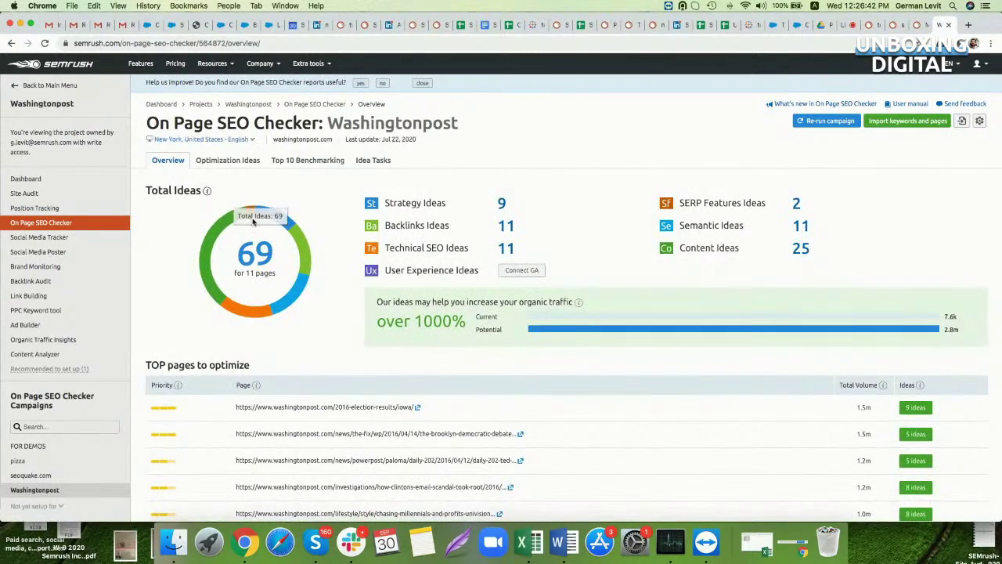
pyautogui.click(224, 161)
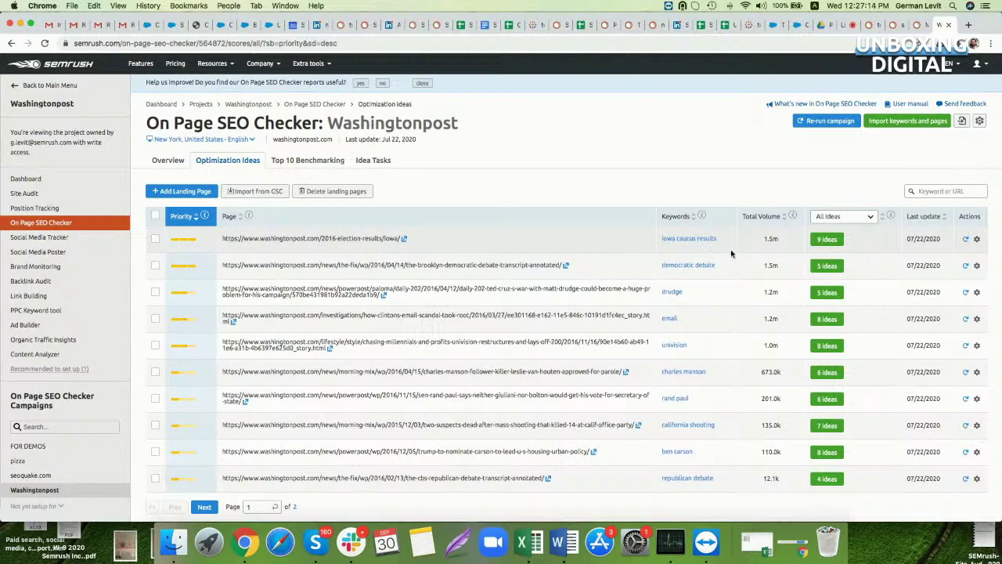
pyautogui.click(816, 265)
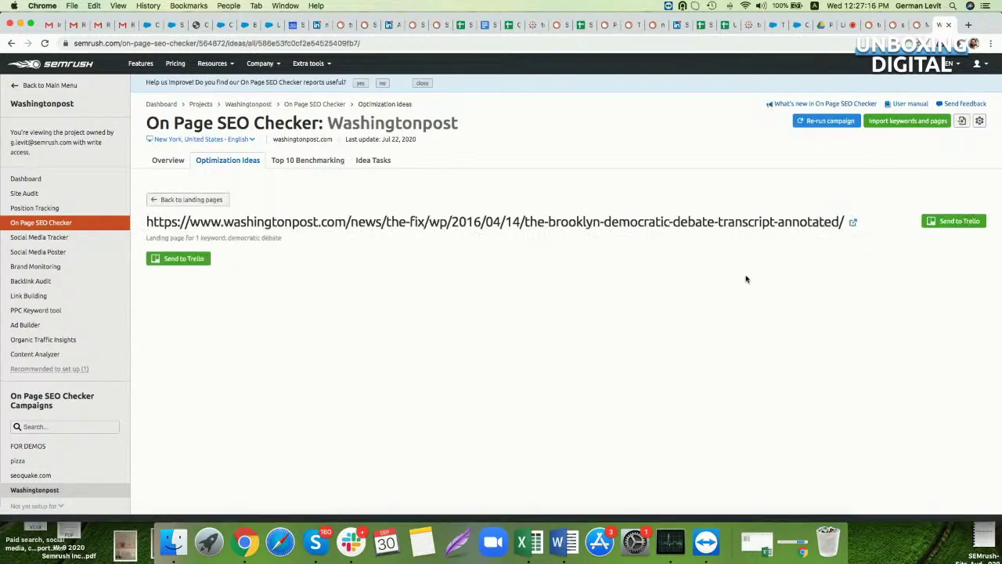
pyautogui.scroll(-5, 746, 279)
pyautogui.moveTo(155, 94); pyautogui.dragTo(822, 95)
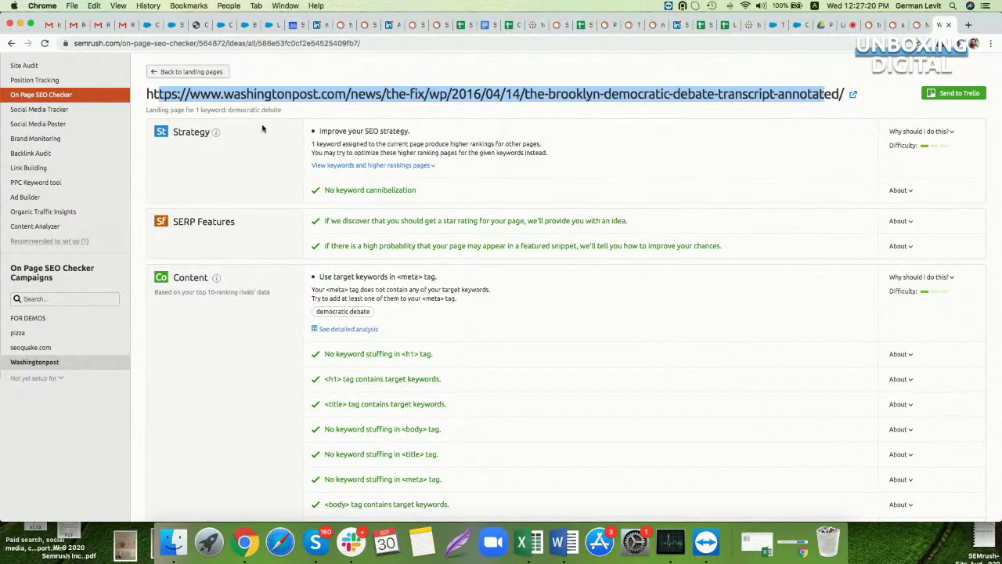
pyautogui.moveTo(228, 109); pyautogui.dragTo(282, 110)
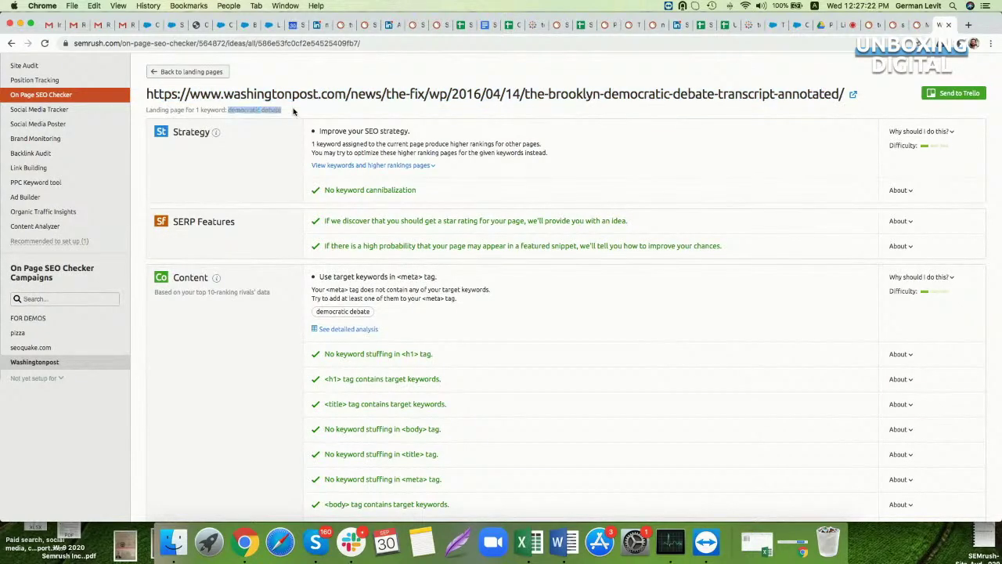
# Expand the keywords and higher ranking pages under Strategy, highlight the higher ranking page, and review the SERP features and content ideas.
pyautogui.click(420, 165)
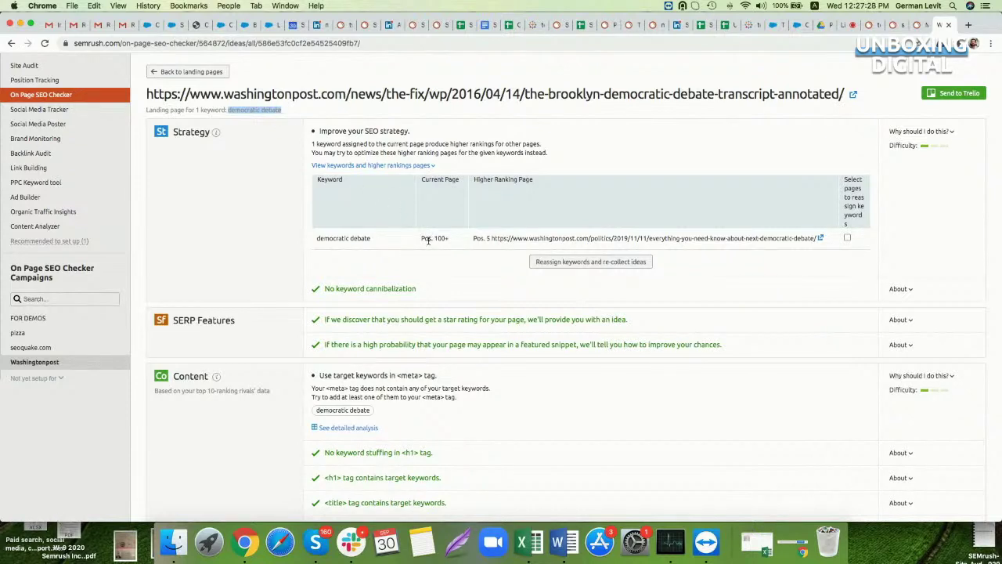
pyautogui.moveTo(422, 238); pyautogui.dragTo(643, 239)
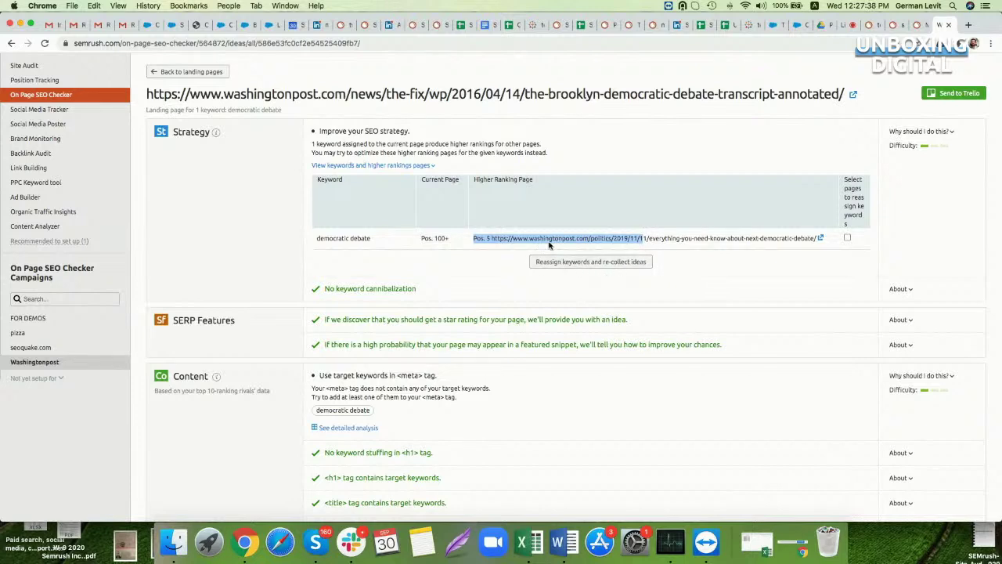
pyautogui.scroll(-3, 566, 315)
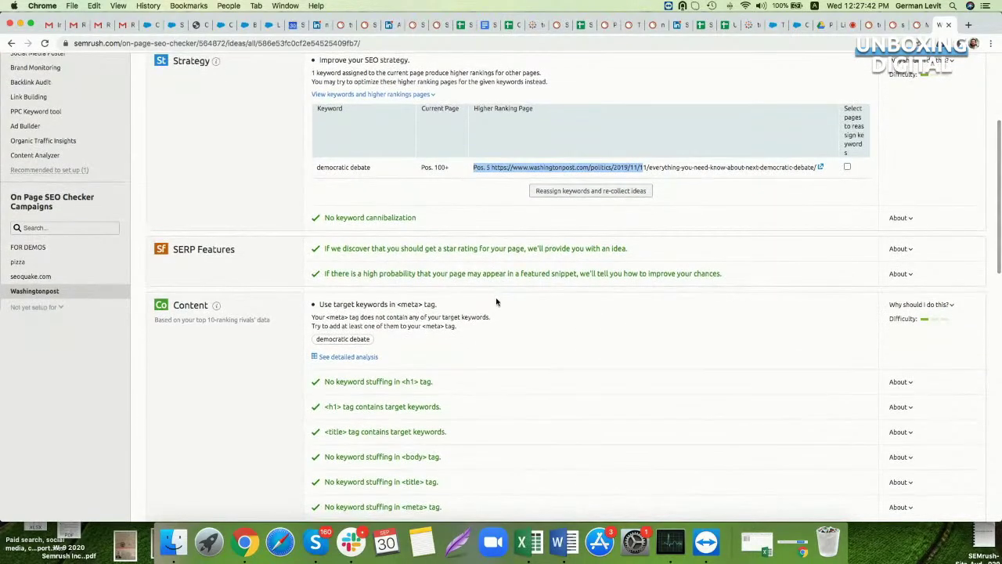
pyautogui.scroll(-5, 493, 299)
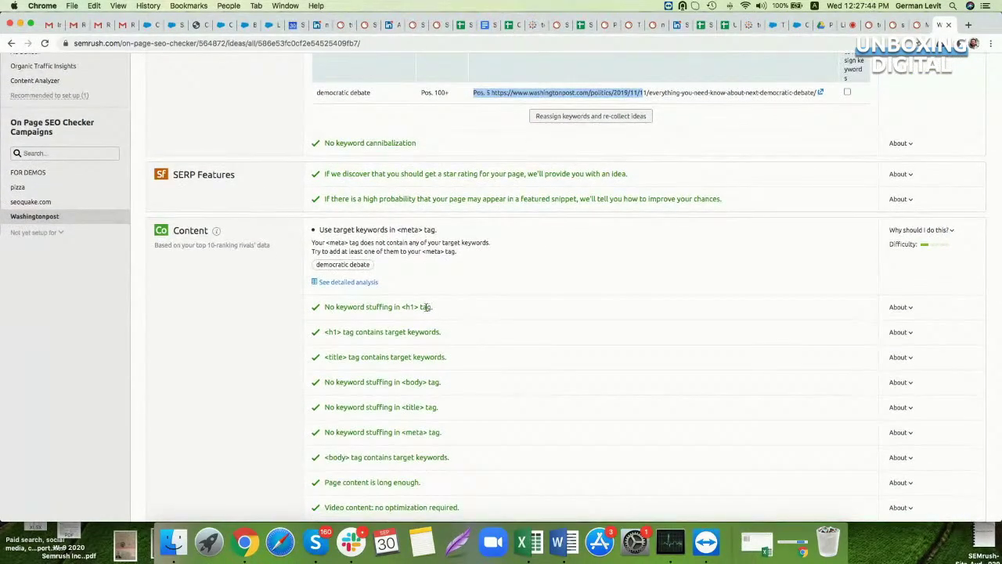
pyautogui.scroll(-5, 416, 307)
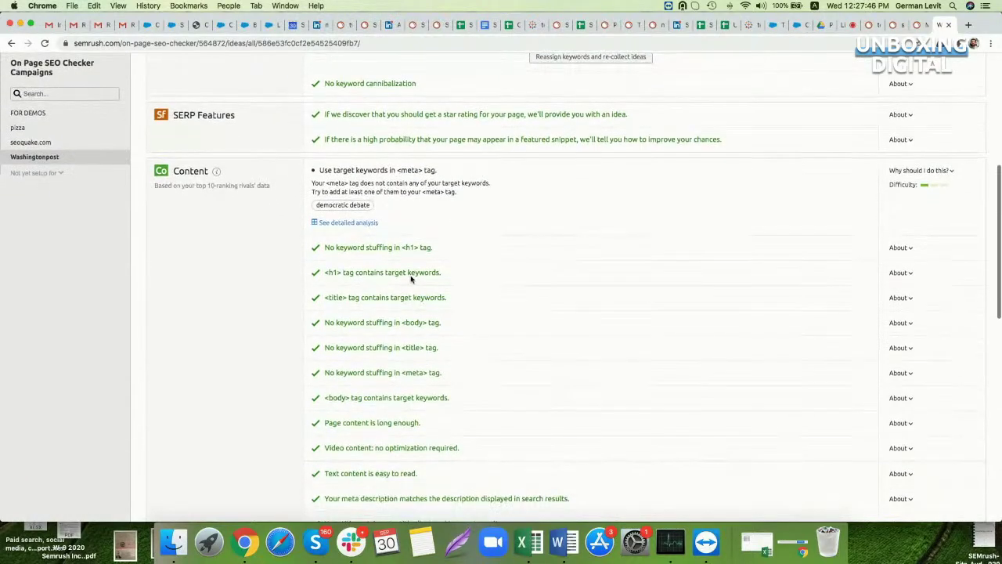
# Expand all suggested semantic words and backlink domains in the page ideas, and open the detailed semantic analysis of competitors' related words.
pyautogui.scroll(-6, 407, 274)
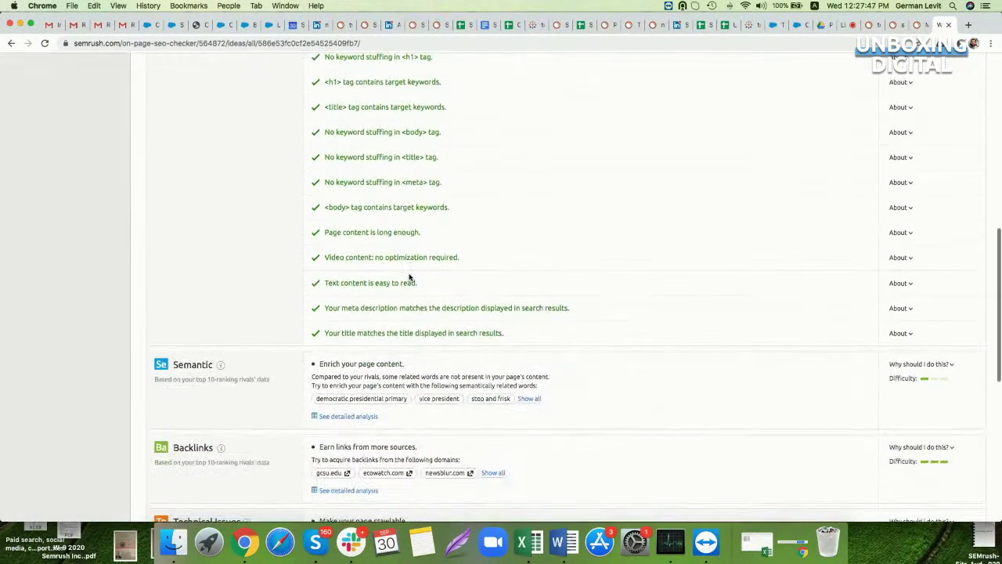
pyautogui.click(493, 473)
pyautogui.scroll(-1, 516, 439)
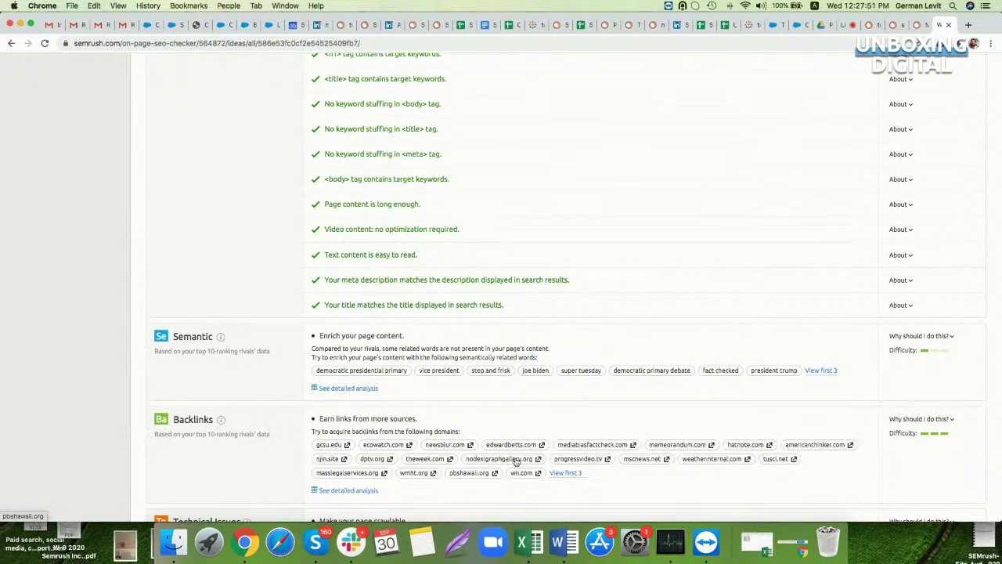
pyautogui.click(360, 389)
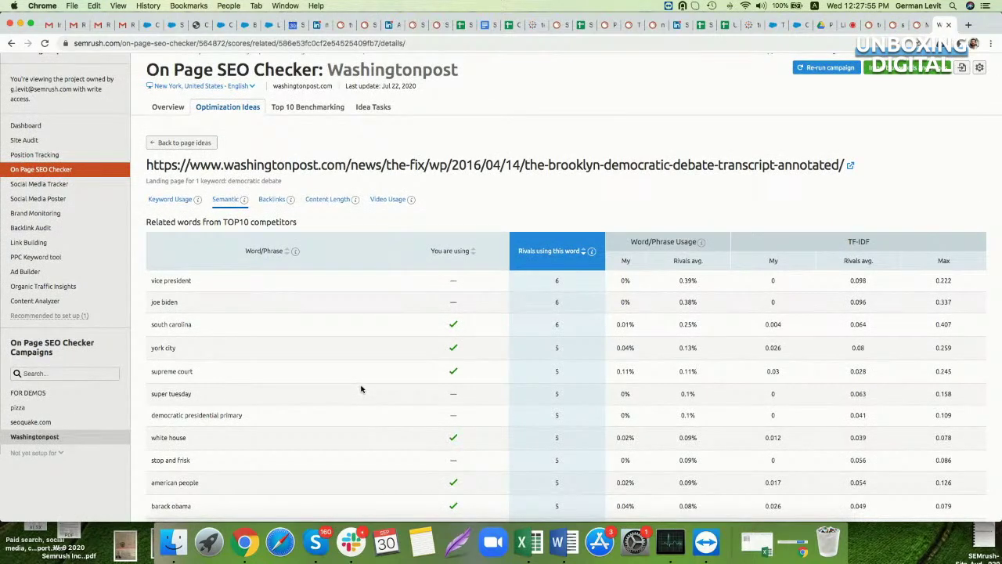
pyautogui.scroll(1, 364, 389)
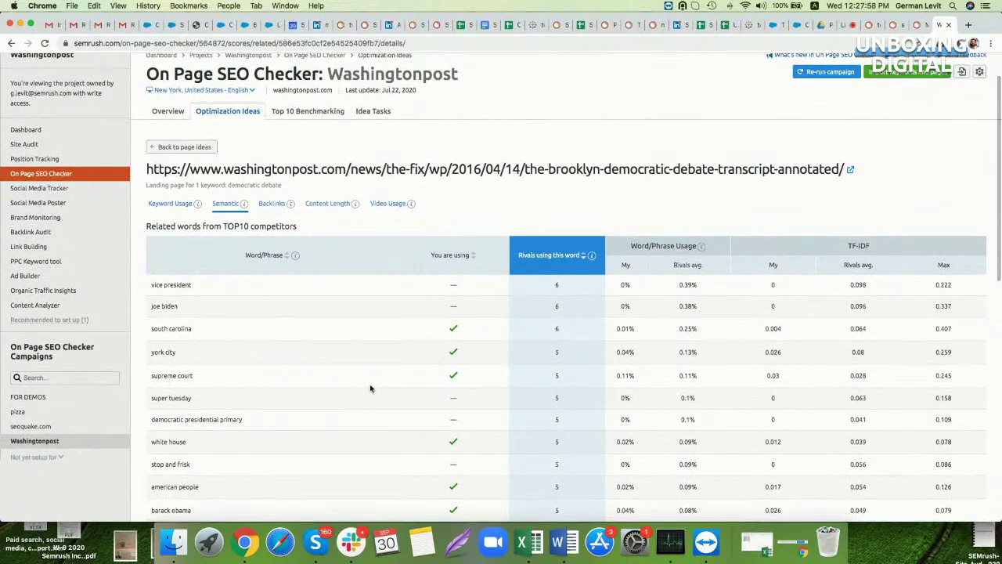
# Compare the debate transcript page with its top 10 rivals on video usage, content length and backlink domains.
pyautogui.click(378, 204)
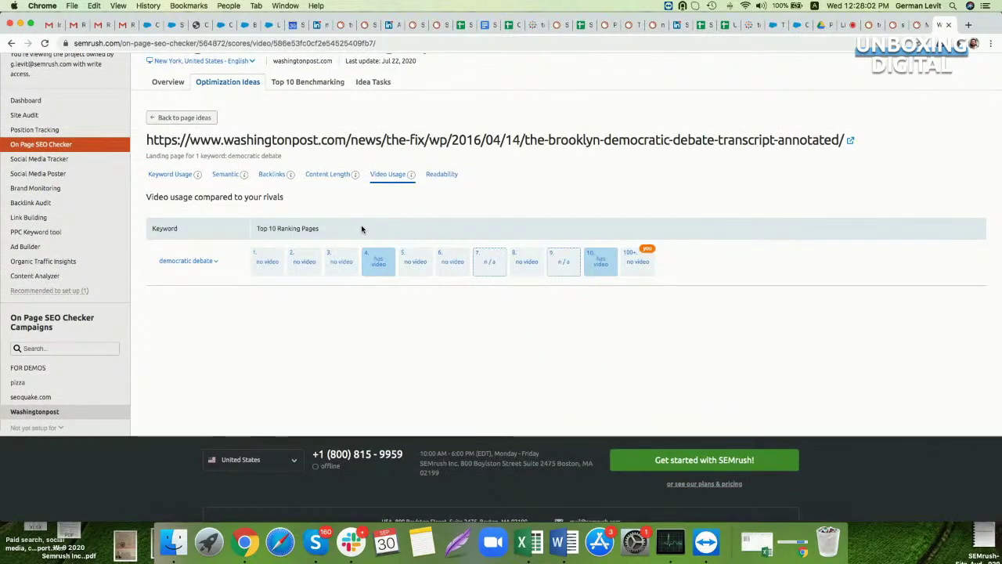
pyautogui.click(316, 175)
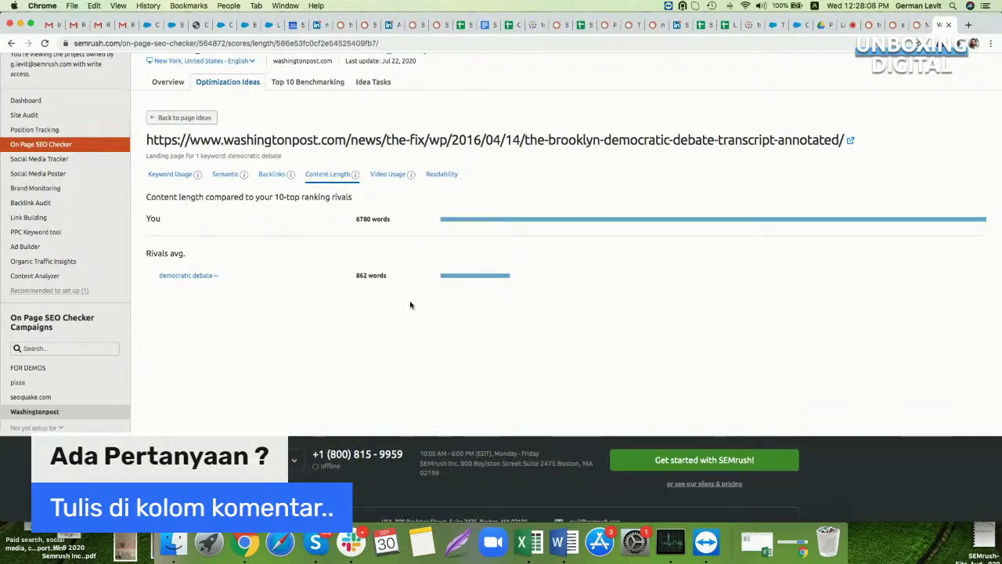
pyautogui.click(267, 177)
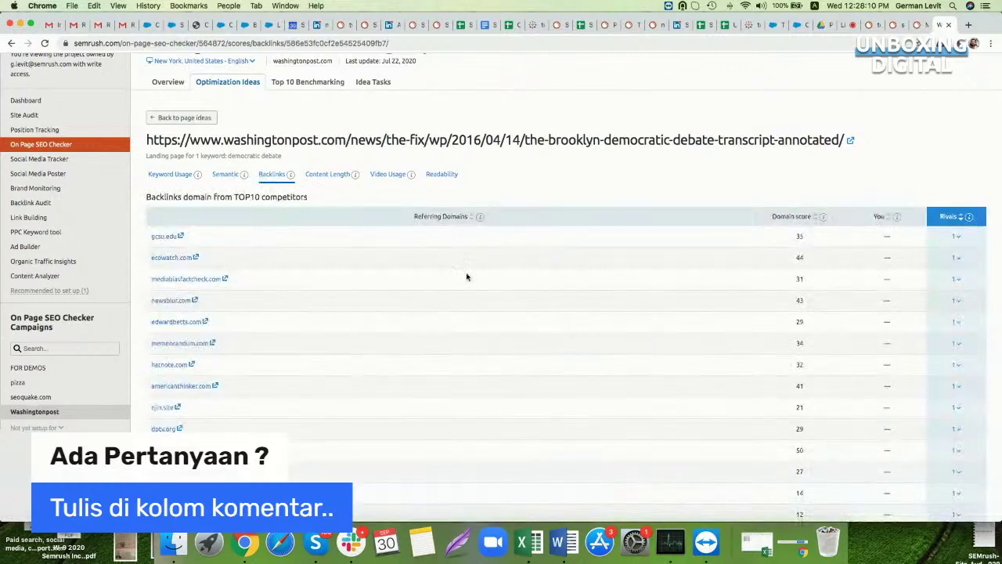
pyautogui.scroll(-3, 600, 369)
pyautogui.scroll(5, 599, 369)
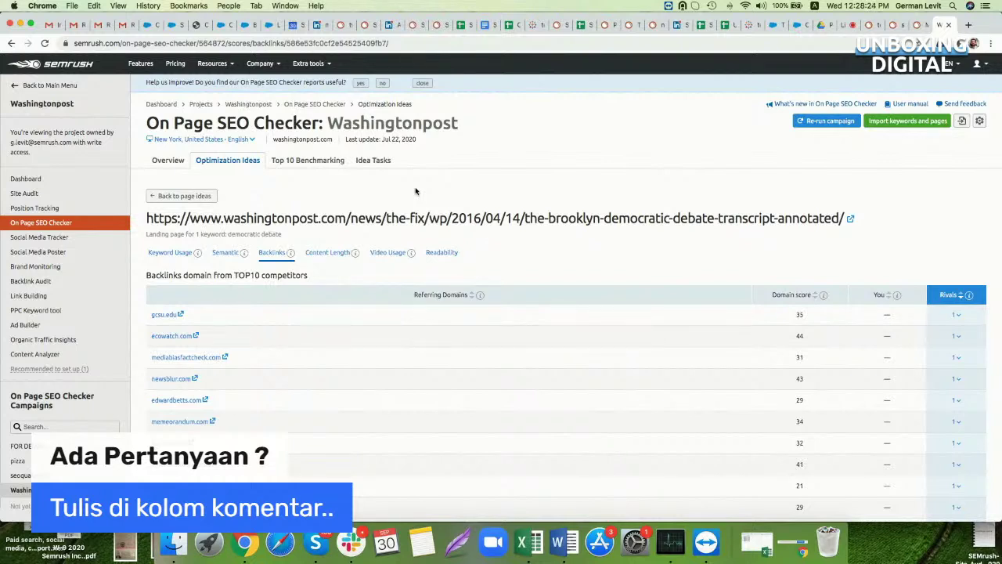
pyautogui.scroll(-1, 250, 196)
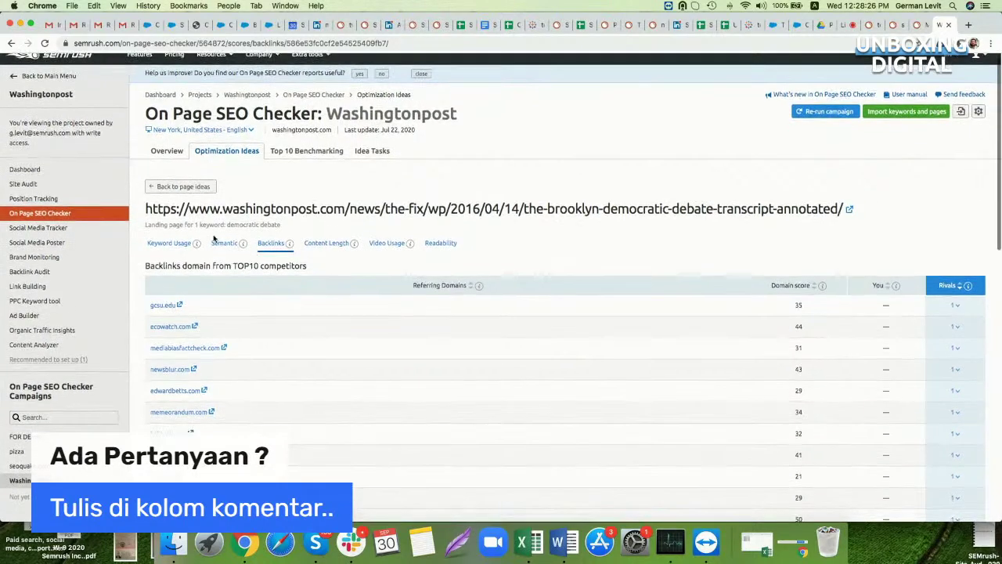
# Open the Position Tracking overview of the Washingtonpost project.
pyautogui.click(105, 202)
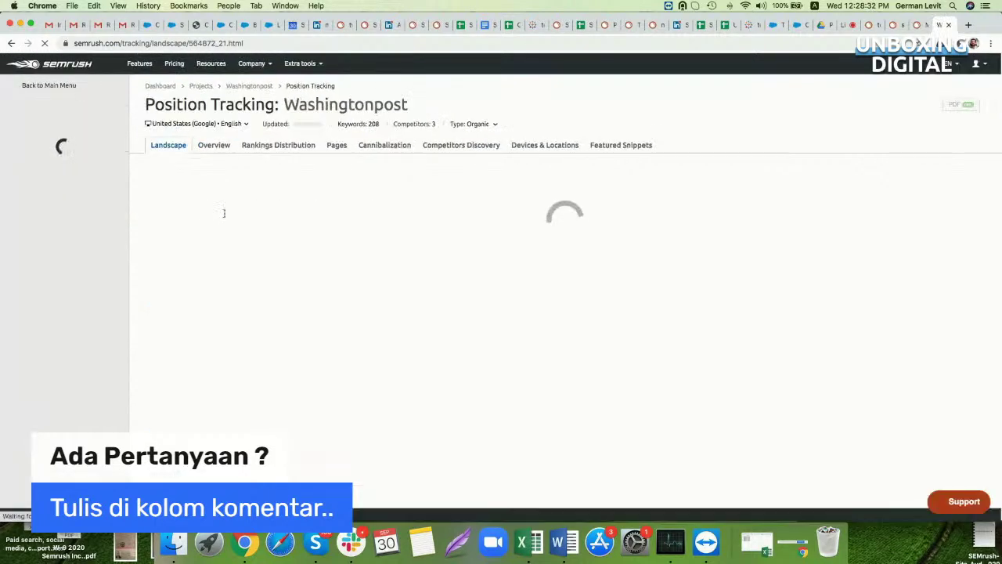
pyautogui.click(217, 148)
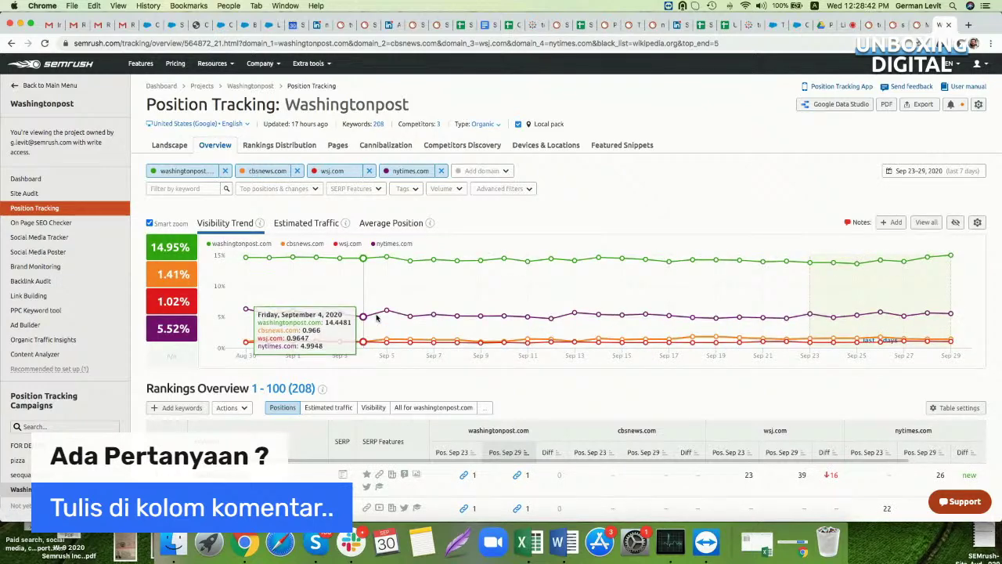
# Open the tracked keywords settings, enter placeholder keywords and the tag "dfgsdfgsdfg" in the sandbox, and close the settings without updating.
pyautogui.click(379, 123)
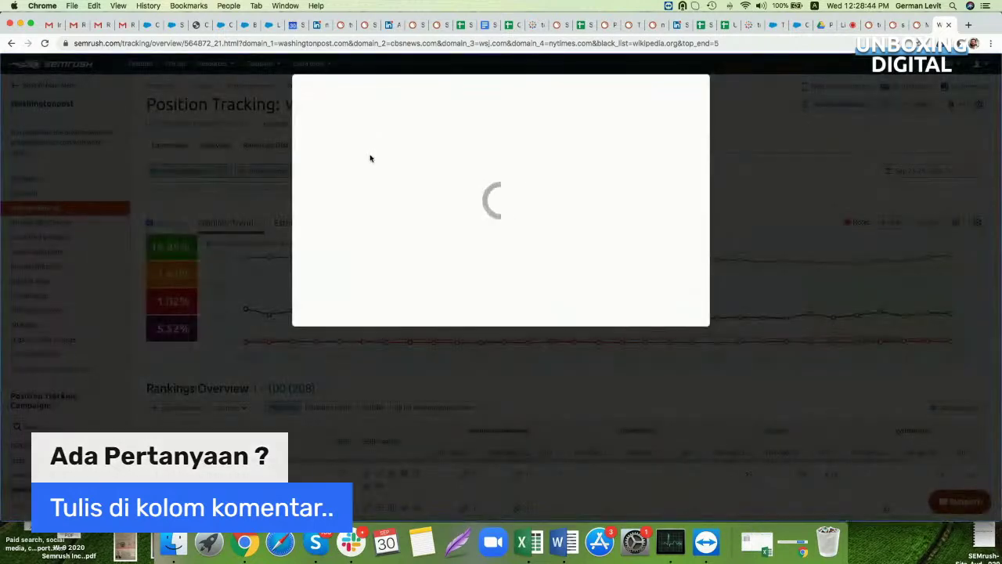
pyautogui.click(355, 188)
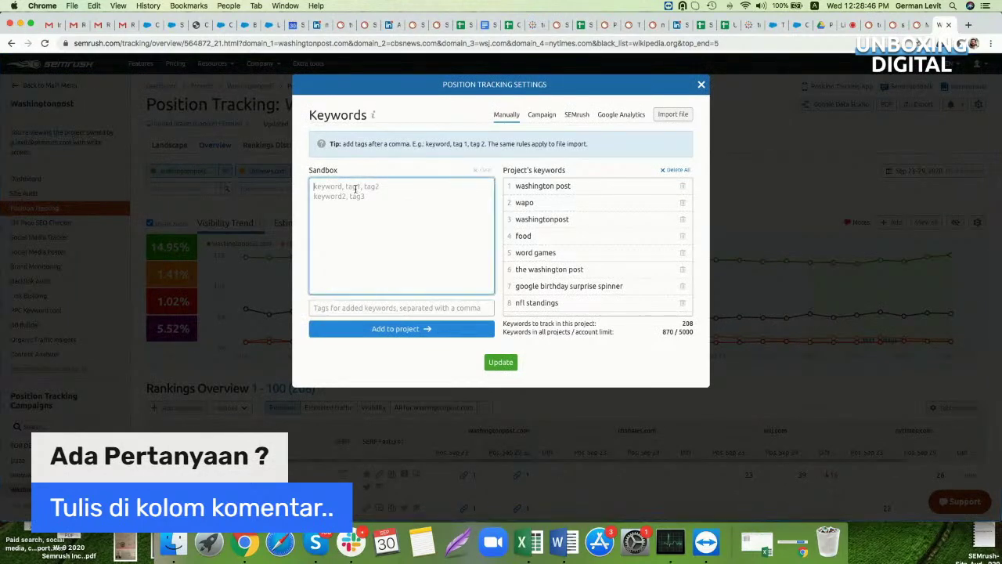
pyautogui.write('dfgsdfg sd fg sd fg s fd ')
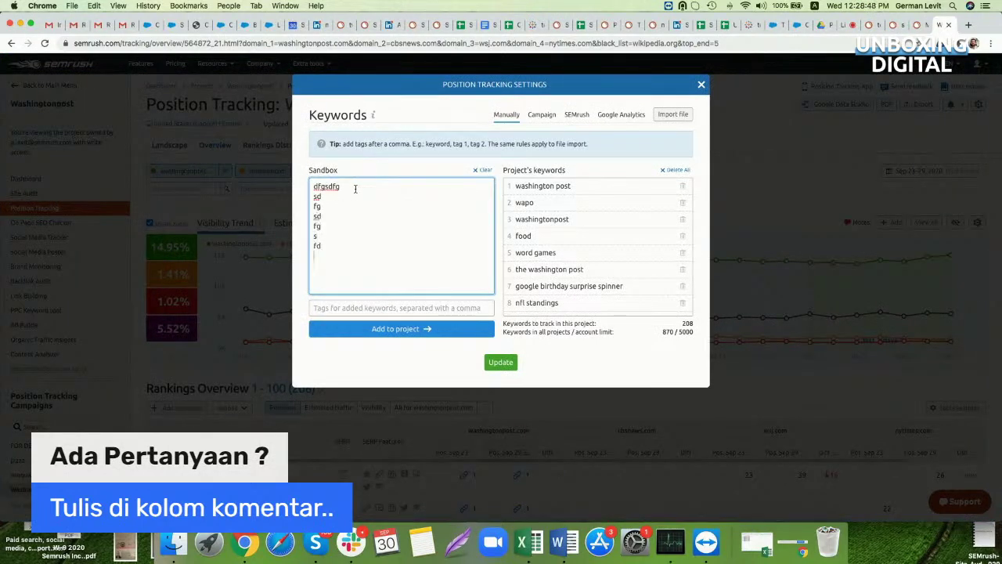
pyautogui.write('dfghdfghdg')
pyautogui.press('Return')
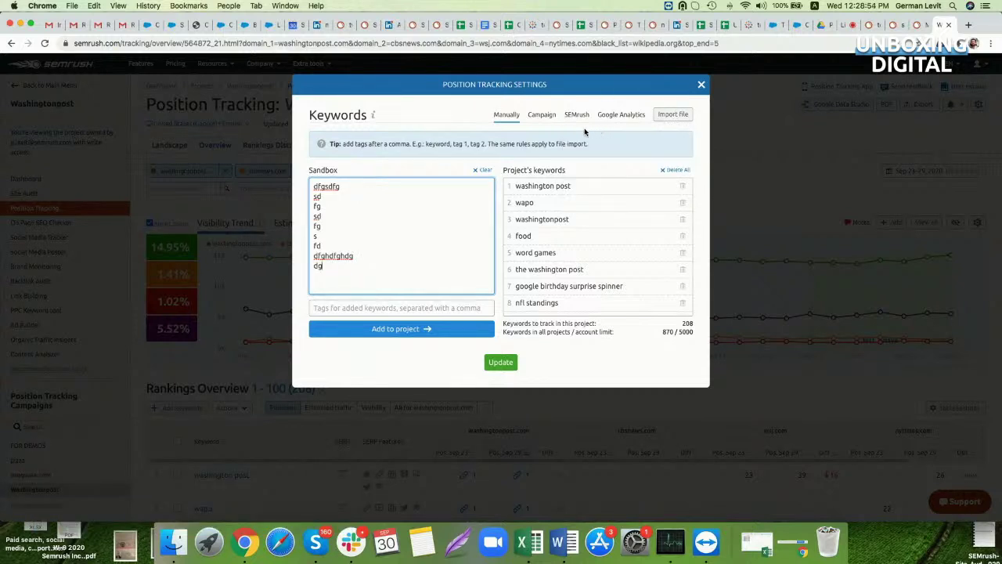
pyautogui.click(388, 308)
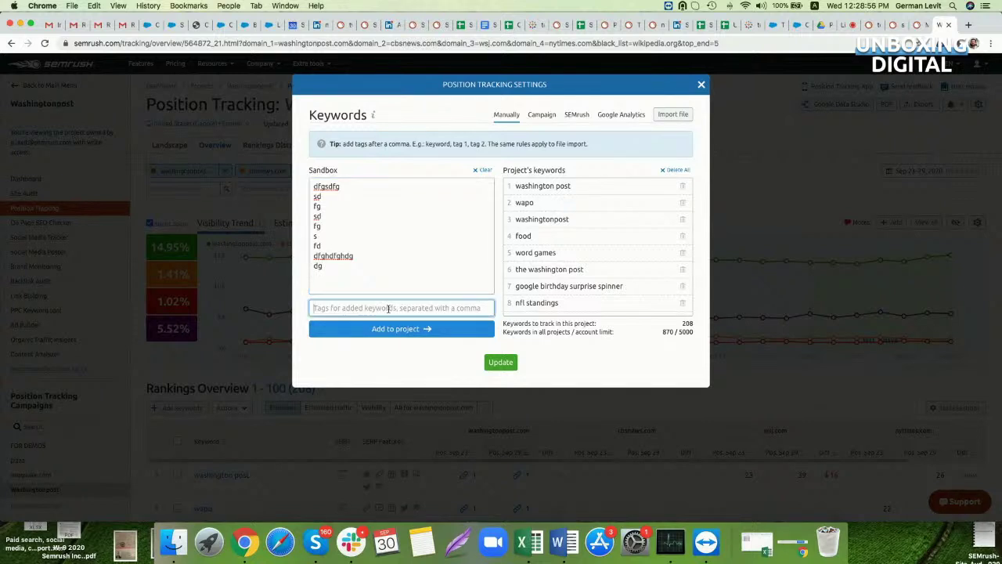
pyautogui.write('dfgsdfgsdfg')
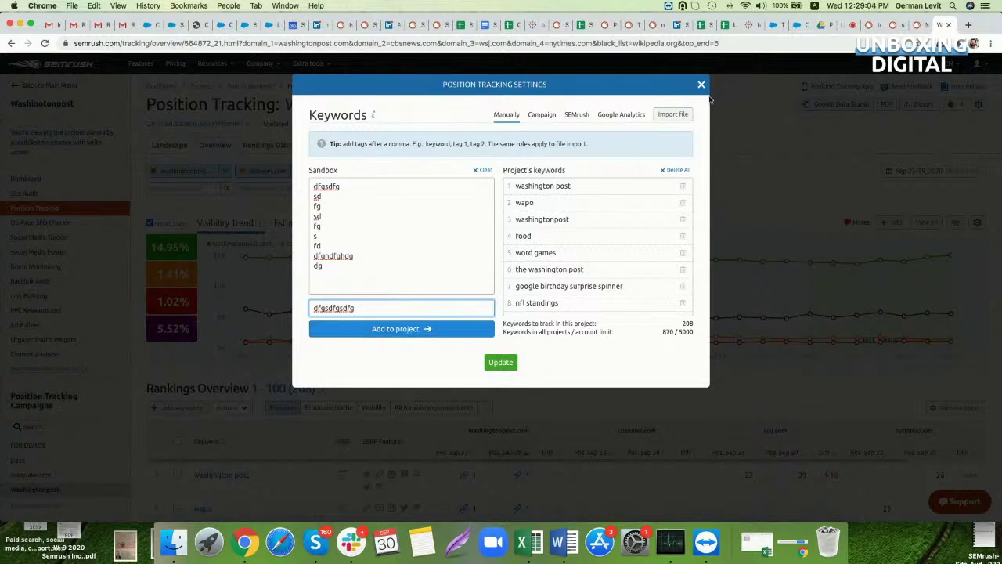
pyautogui.click(700, 85)
pyautogui.click(472, 298)
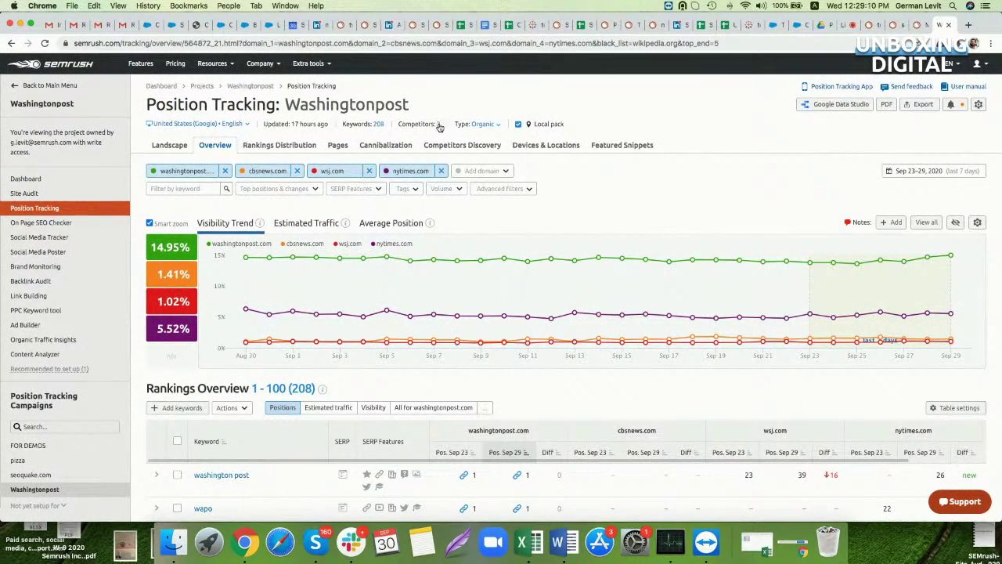
# View the campaign's competitor settings and the date range options for the tracked positions, closing both without changes.
pyautogui.click(439, 125)
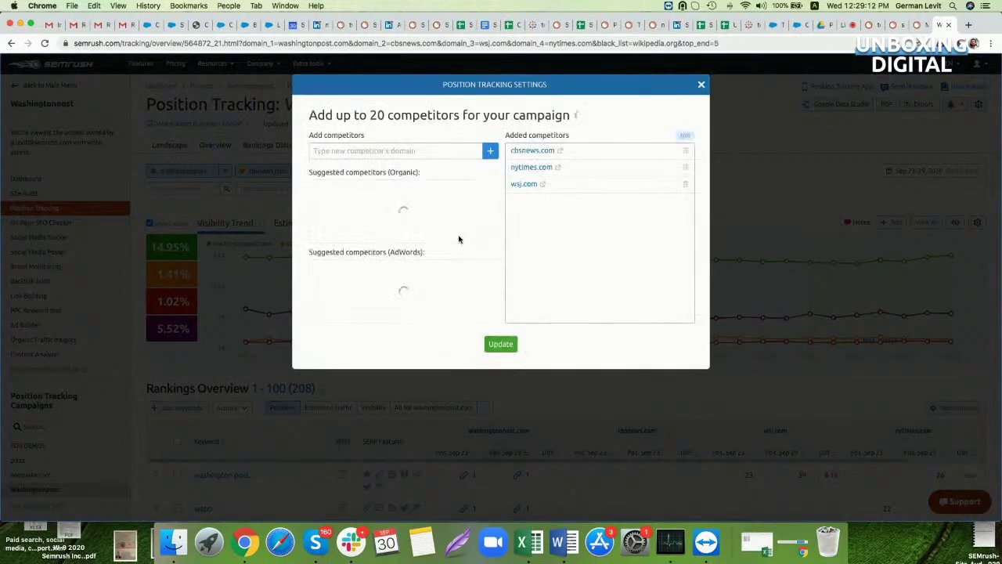
pyautogui.click(700, 84)
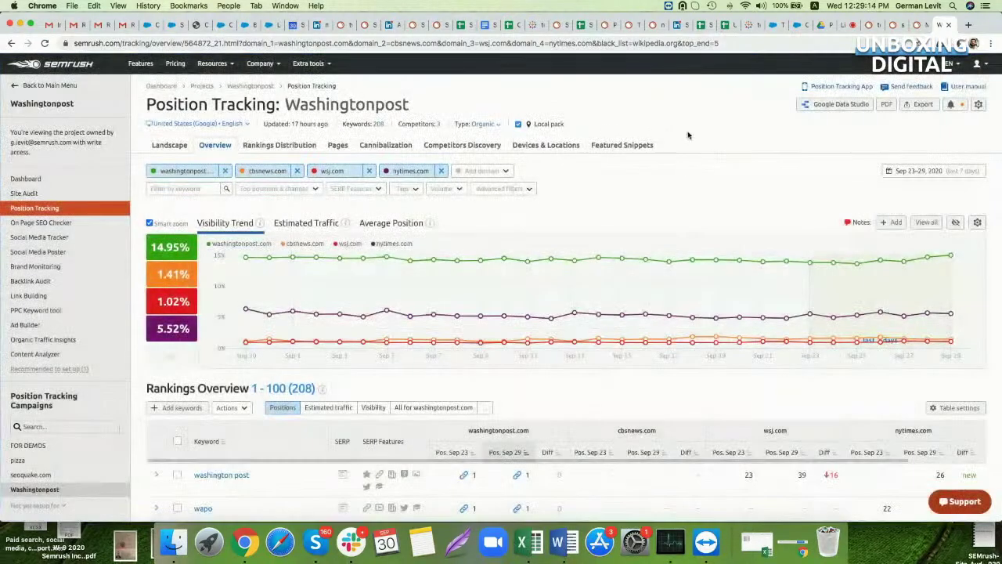
pyautogui.click(926, 170)
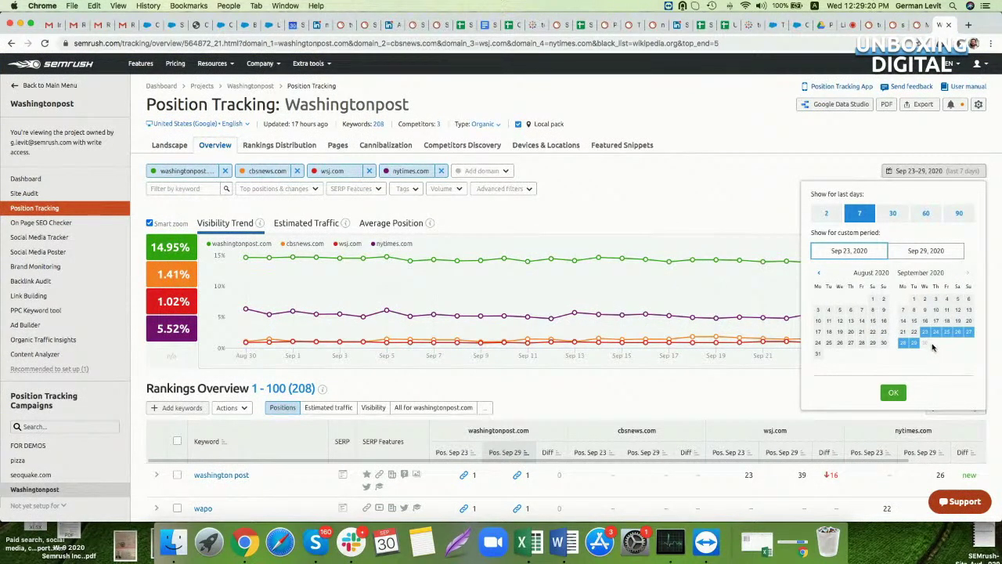
pyautogui.click(739, 192)
# Review the keyword positions of all four domains in the Rankings Overview, including the search volume and CPC columns.
pyautogui.scroll(-5, 642, 284)
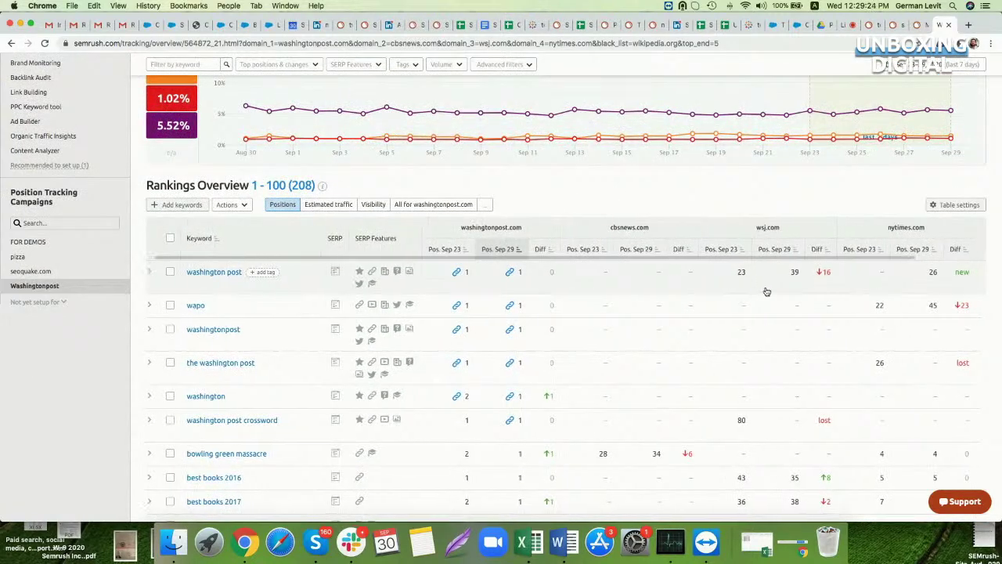
pyautogui.hscroll(3, 790, 288)
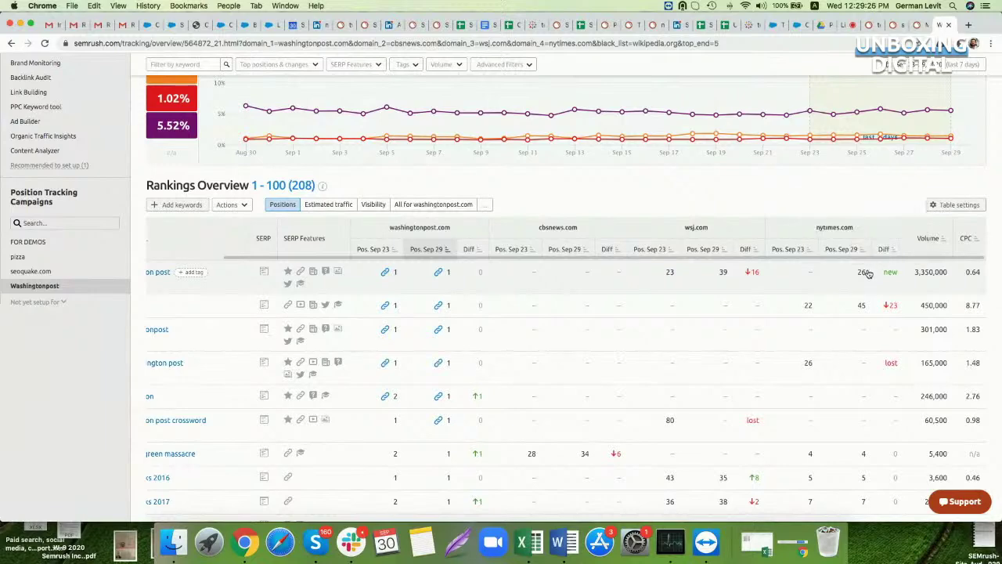
pyautogui.scroll(5, 867, 272)
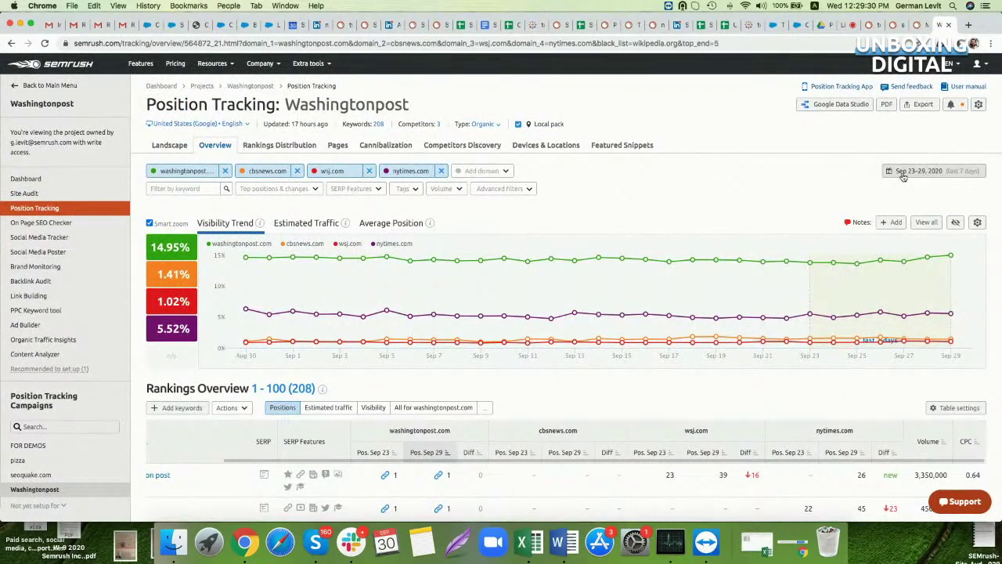
# View the position change alert setup, close it without adding a trigger, and open the list of tracked devices and locations.
pyautogui.click(950, 104)
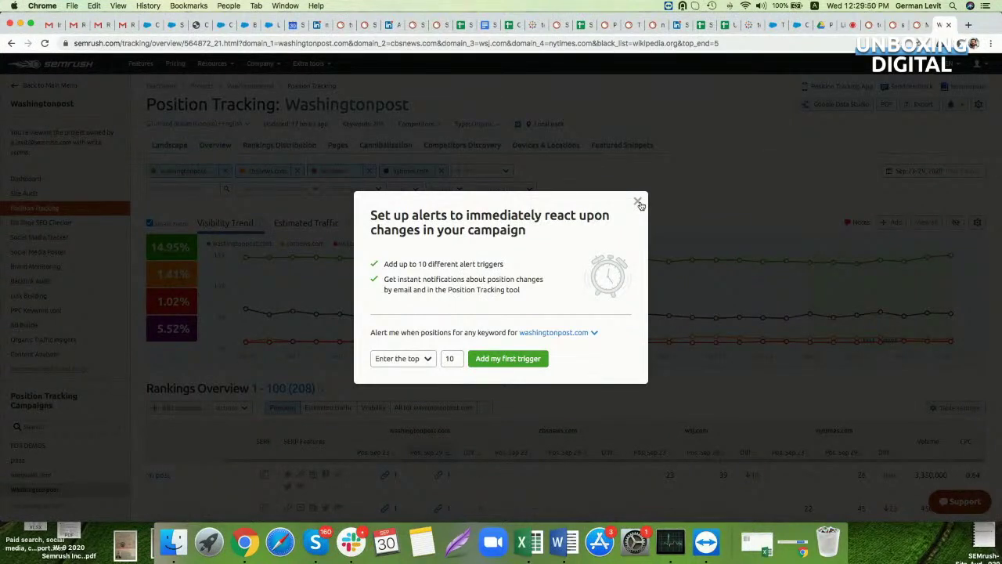
pyautogui.click(638, 202)
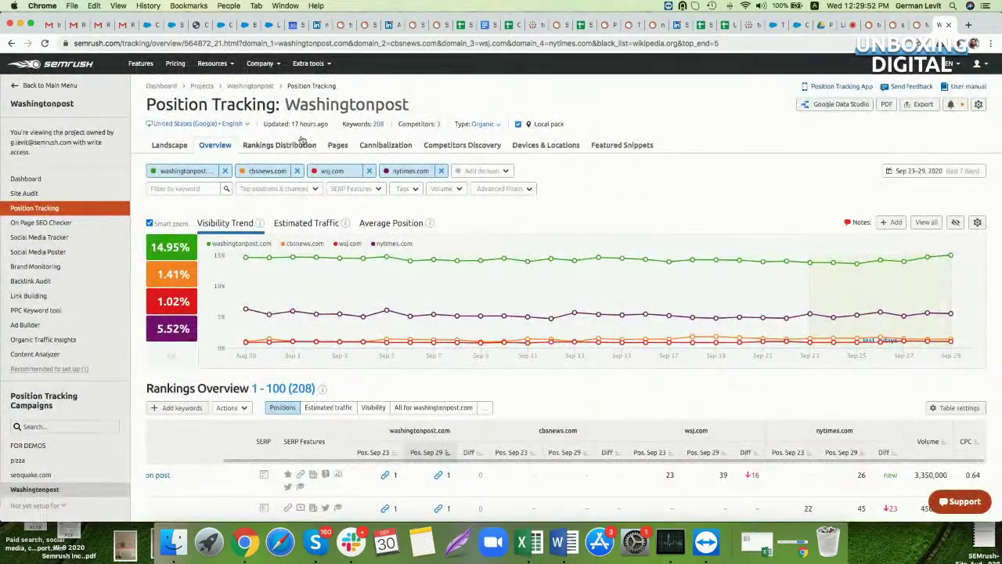
pyautogui.click(238, 125)
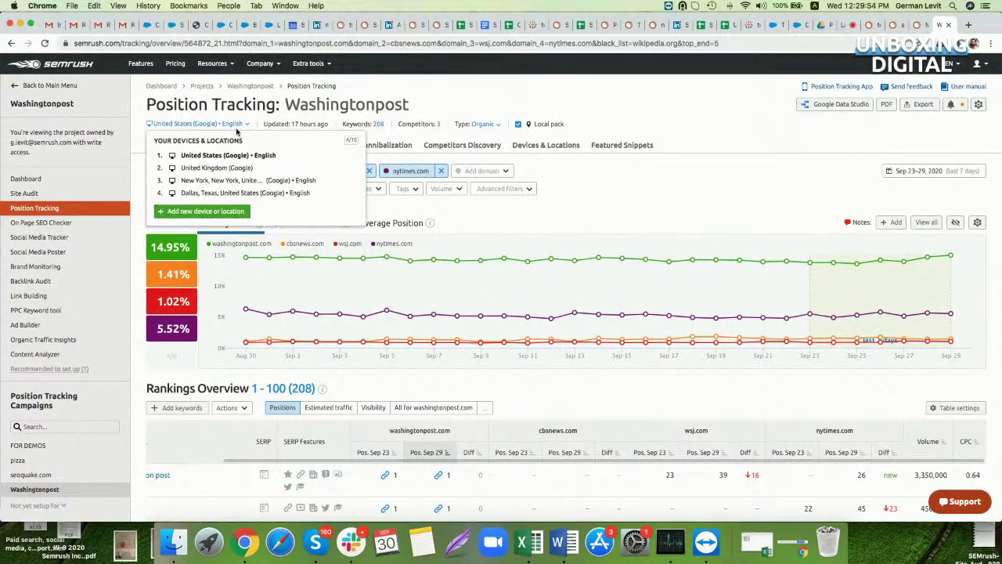
# Start a new desktop Google device/location for the washingtonpost.com campaign and look up locations matching "ind".
pyautogui.click(222, 211)
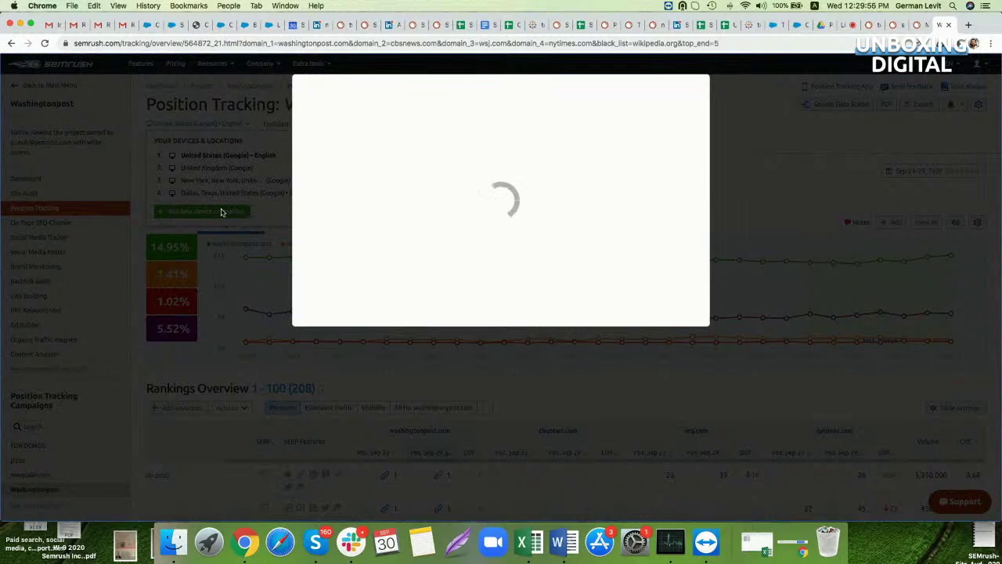
pyautogui.click(360, 160)
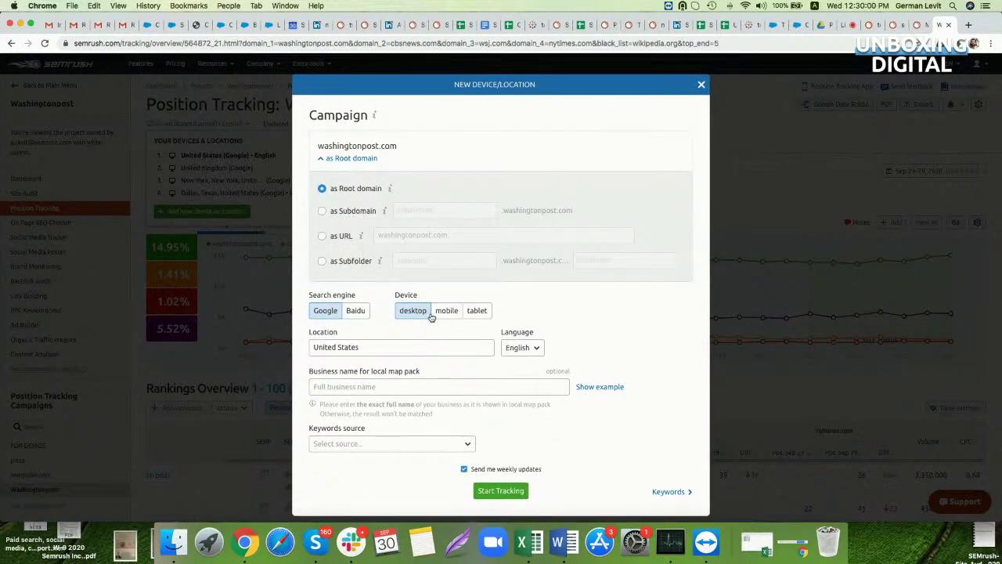
pyautogui.doubleClick(429, 349)
pyautogui.tripleClick(429, 349)
pyautogui.press('BackSpace')
pyautogui.write('In')
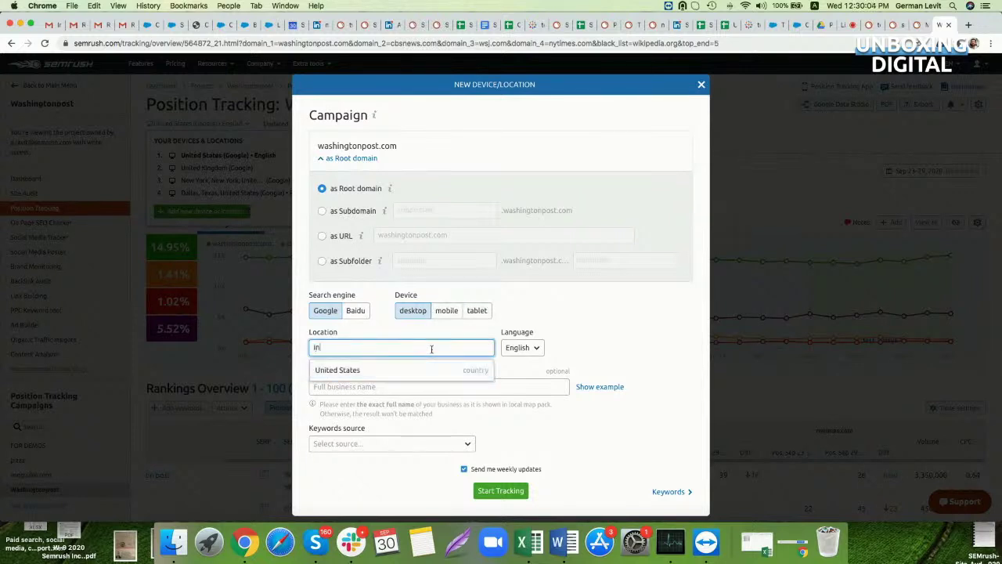
pyautogui.write('d')
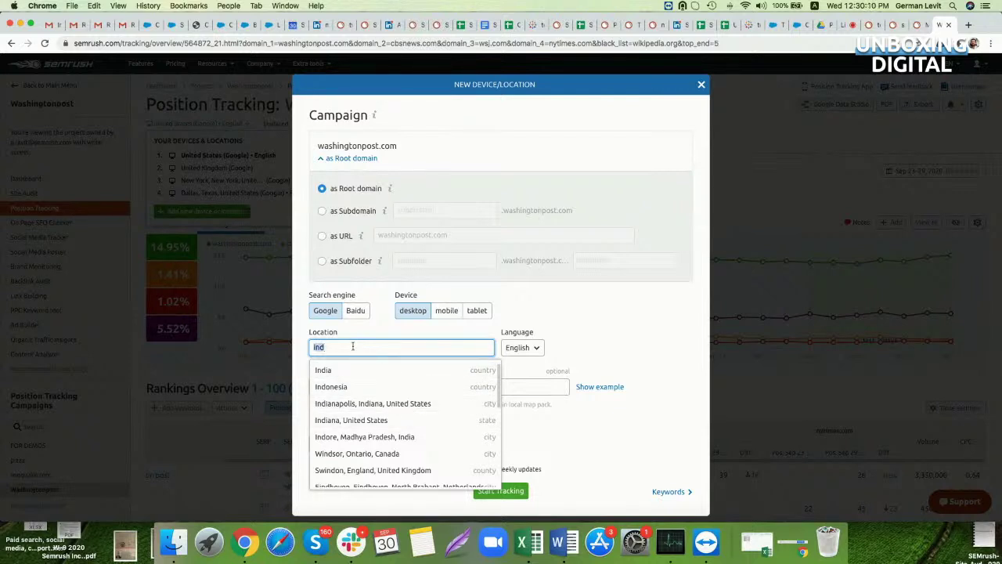
# Look up locations matching "123" for the new device/location, and leave the setup without saving it.
pyautogui.write('3')
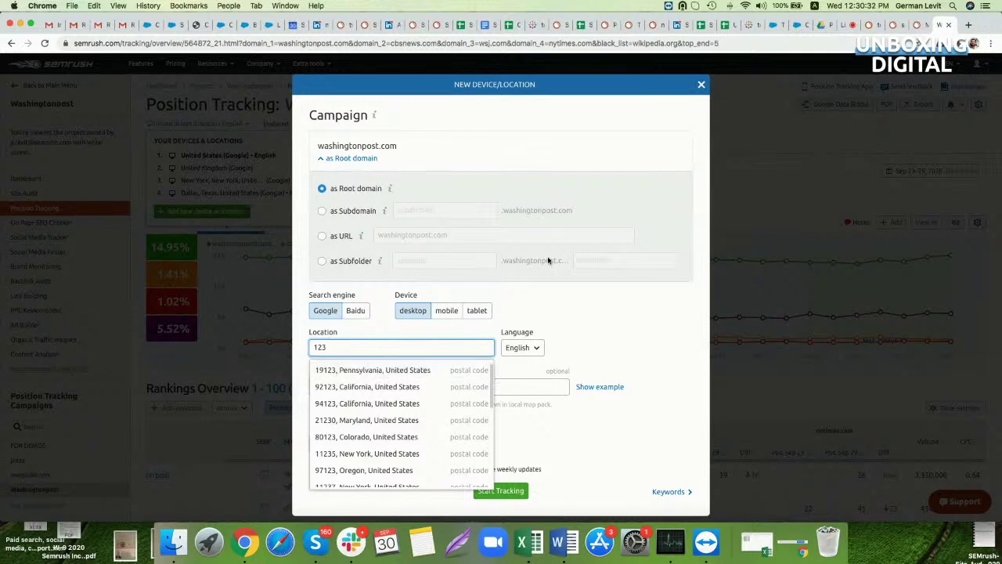
pyautogui.click(595, 292)
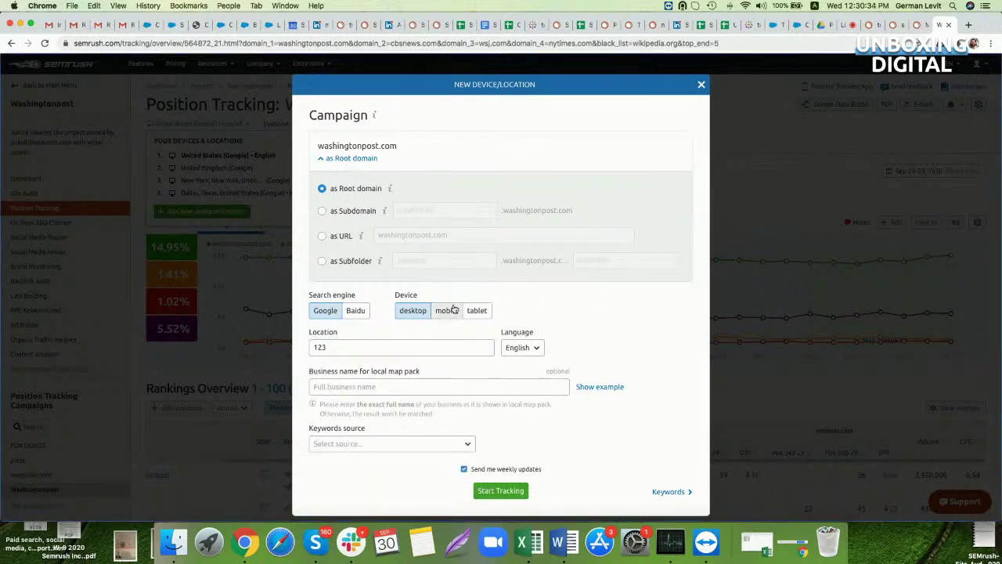
pyautogui.click(701, 85)
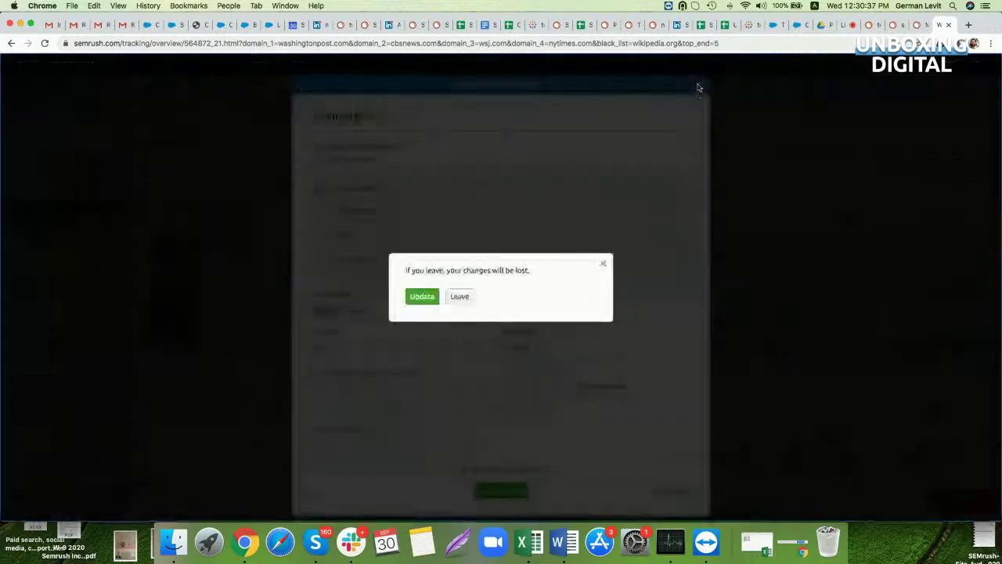
pyautogui.click(459, 296)
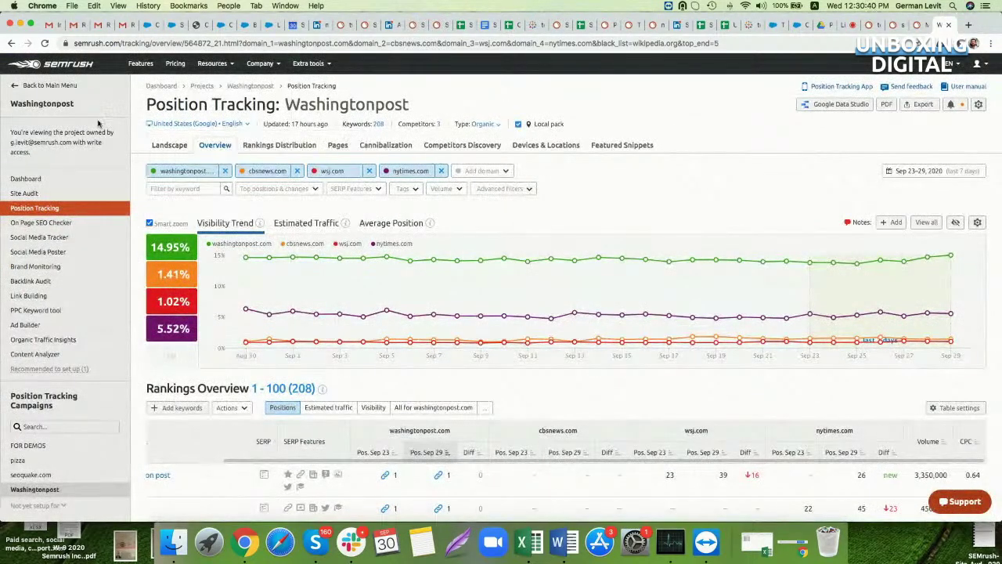
# Open SEMrush Sensor, examine the US category scores, 30-day SERP volatility and SERP features, and close it.
pyautogui.scroll(-10, 26, 274)
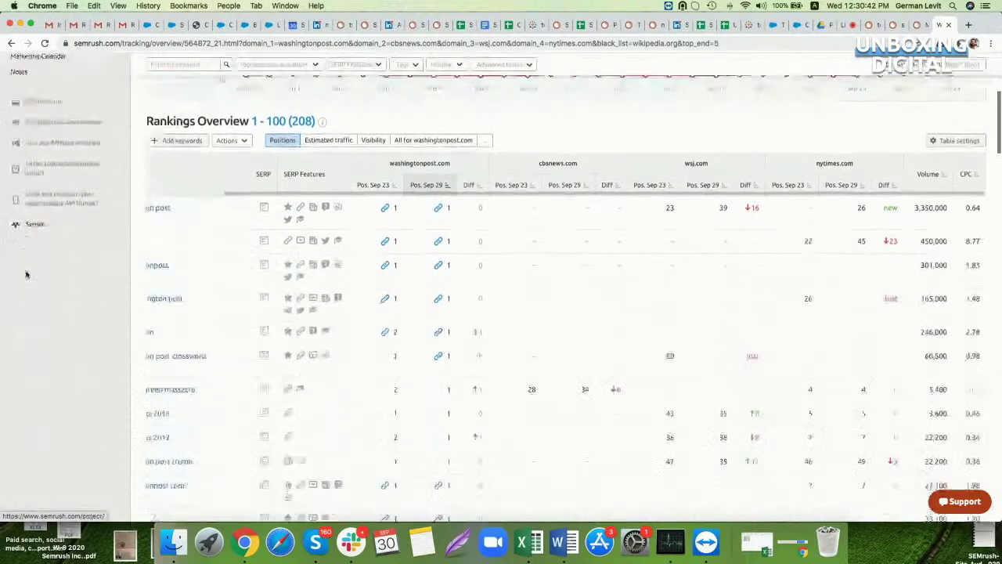
pyautogui.click(33, 228)
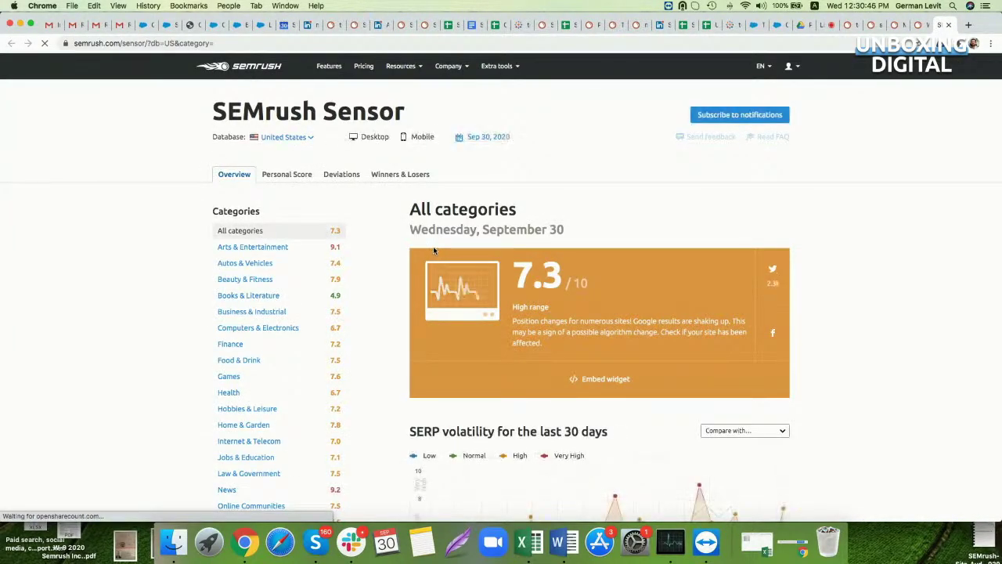
pyautogui.scroll(-2, 343, 282)
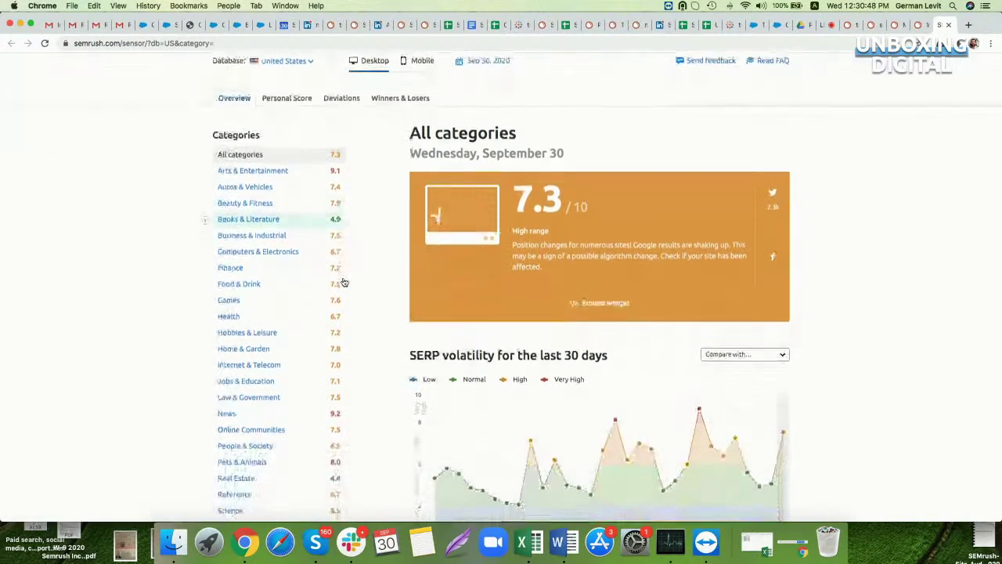
pyautogui.scroll(-4, 343, 282)
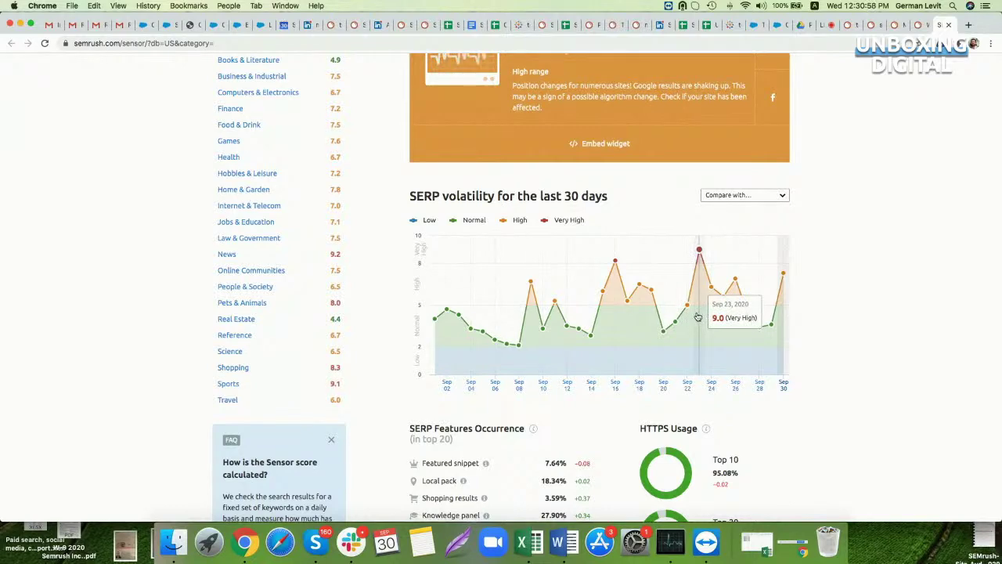
pyautogui.scroll(-5, 698, 316)
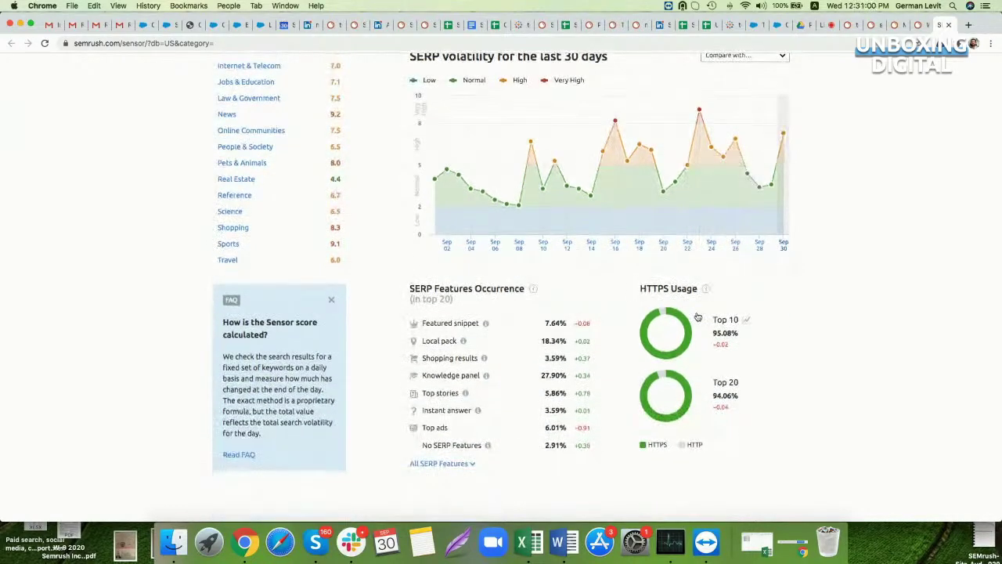
pyautogui.scroll(5, 697, 316)
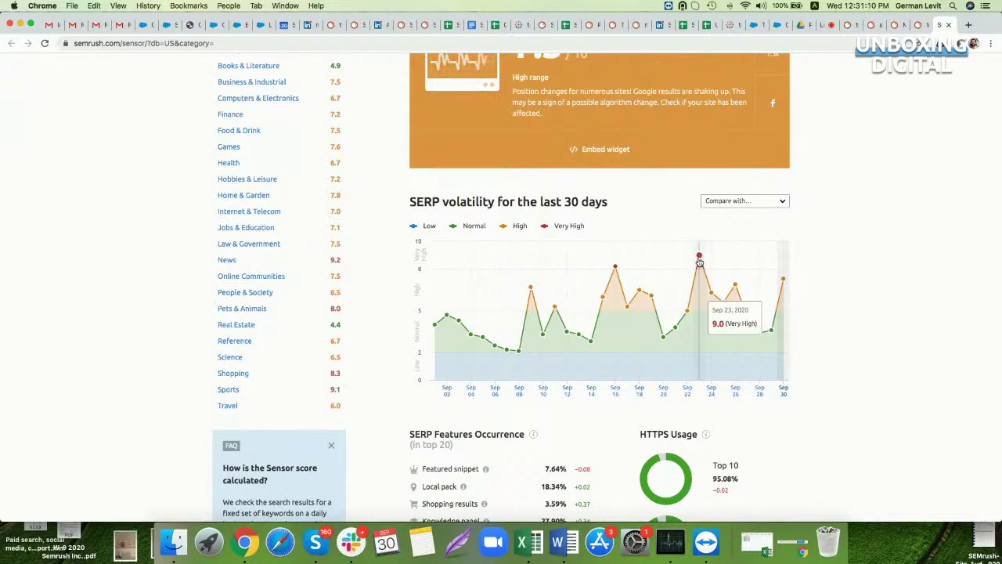
pyautogui.scroll(5, 699, 263)
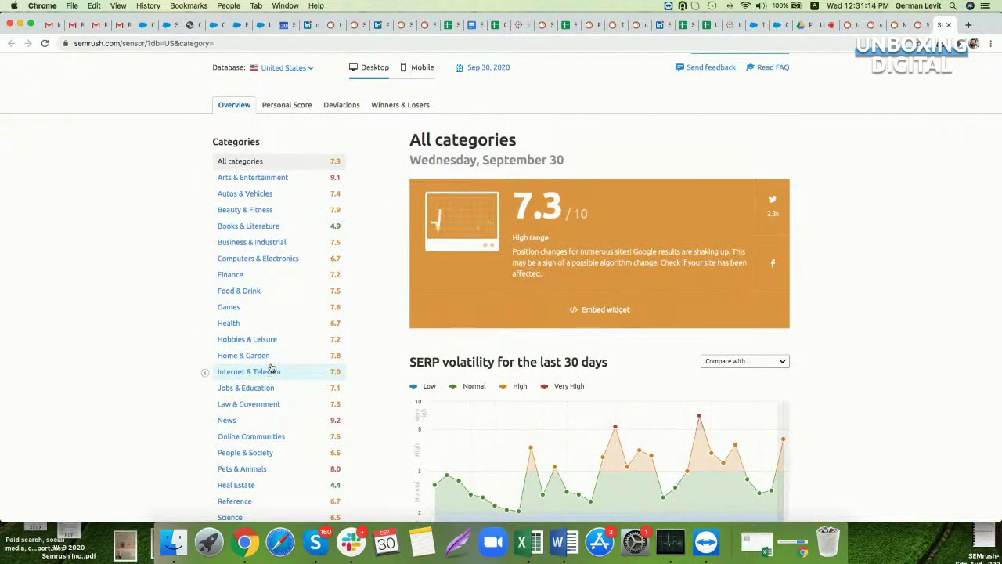
pyautogui.scroll(2, 271, 362)
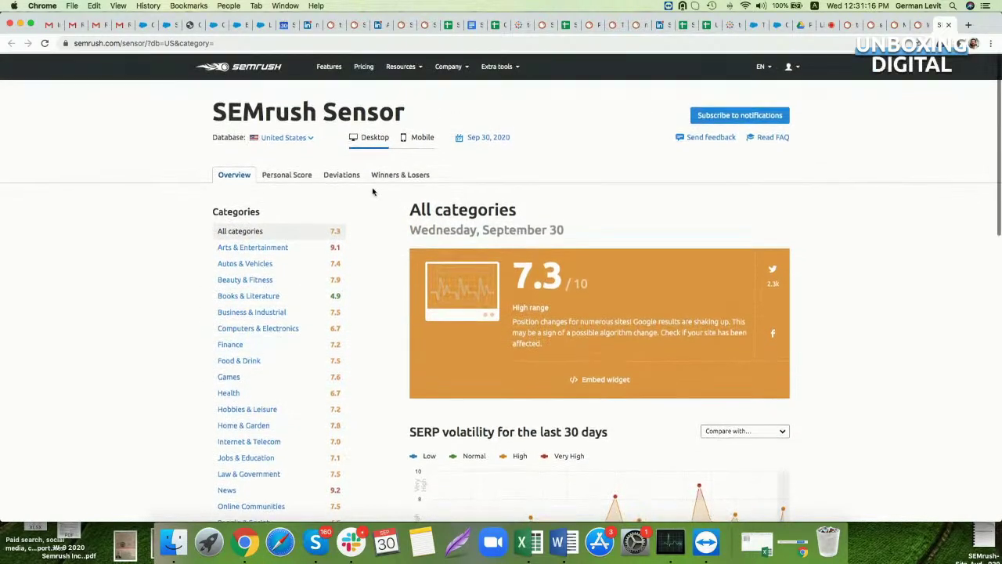
pyautogui.click(948, 25)
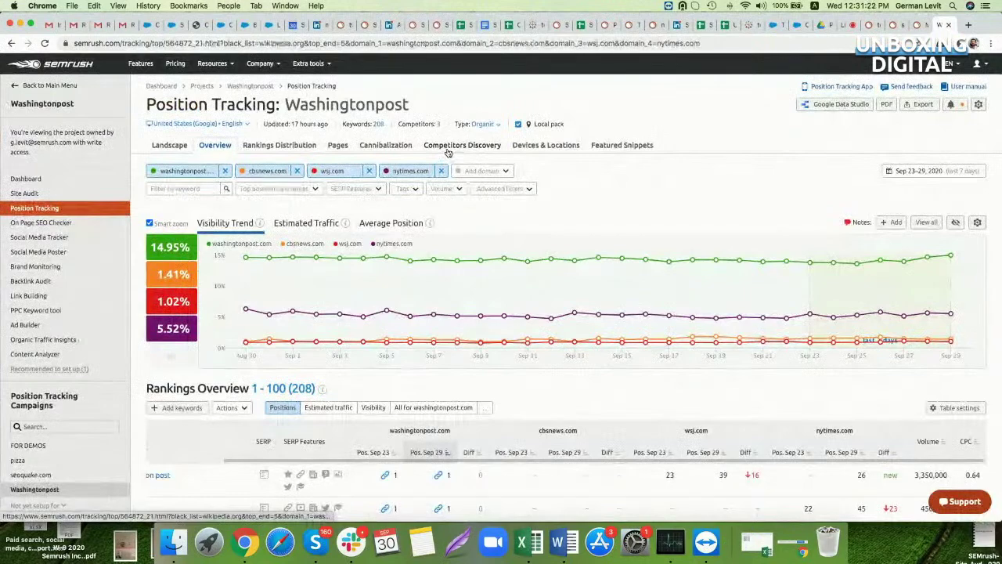
# Open Competitors Discovery for the Washingtonpost project and examine the competition map and the competitors table.
pyautogui.click(448, 149)
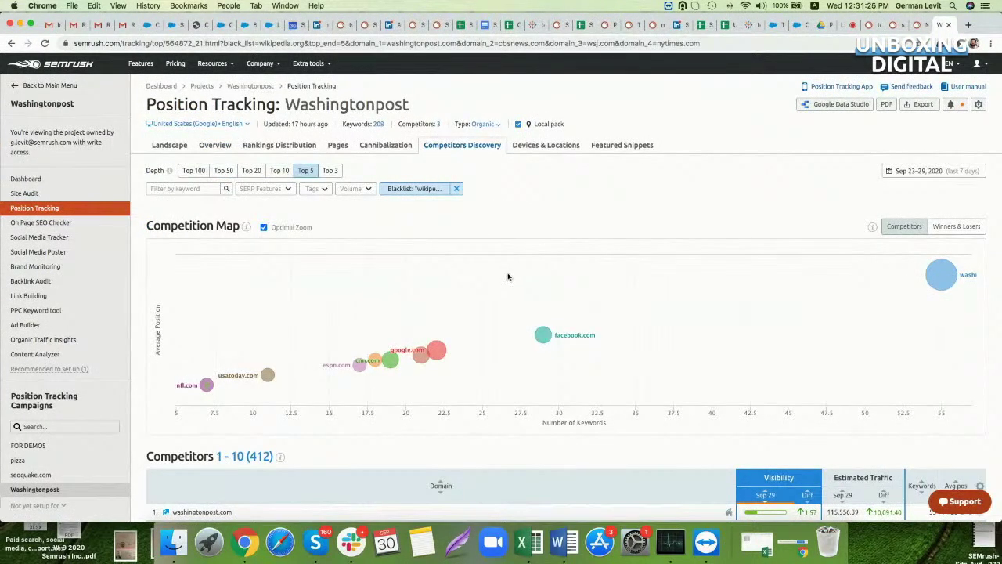
pyautogui.scroll(-3, 507, 276)
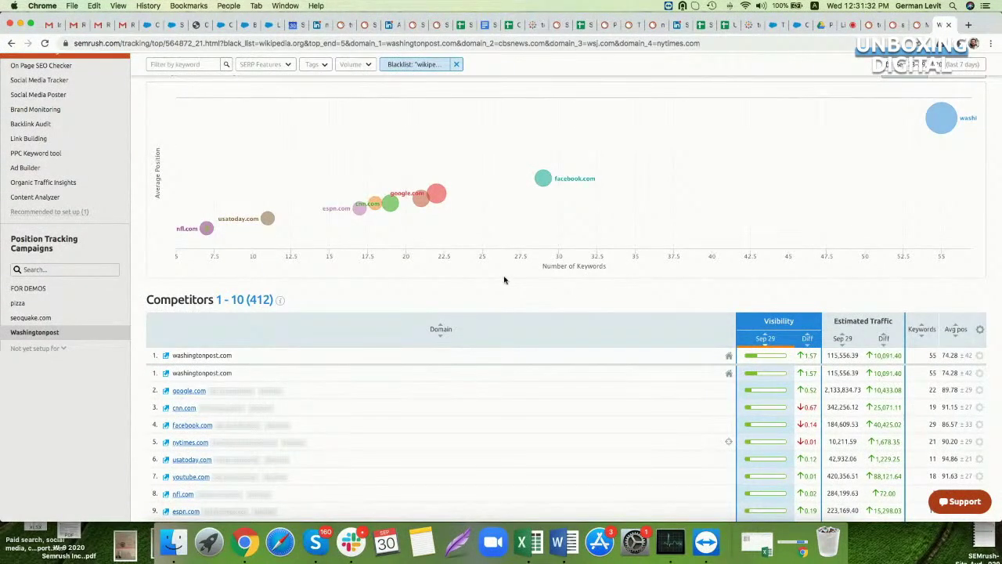
pyautogui.scroll(3, 458, 329)
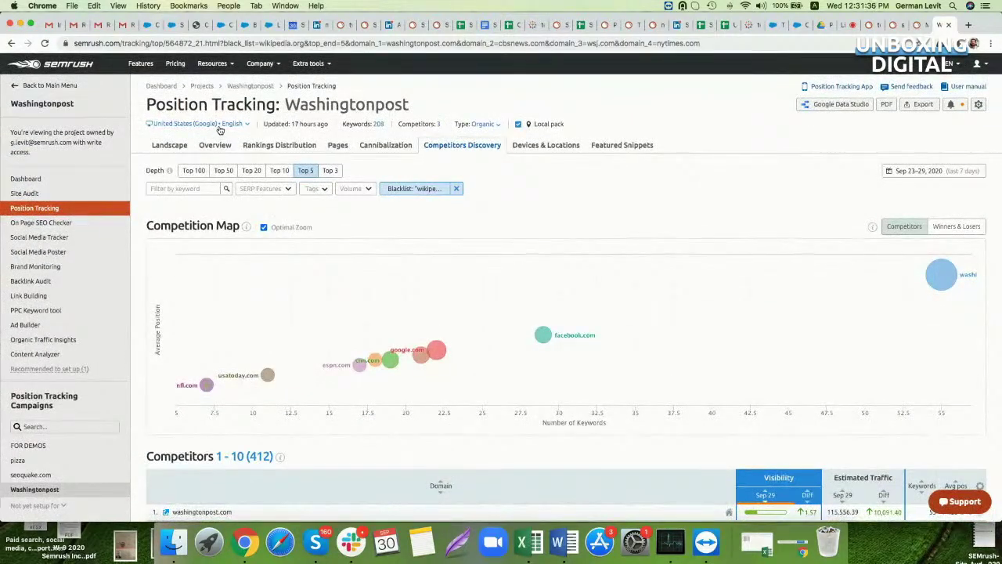
pyautogui.scroll(-1, 325, 369)
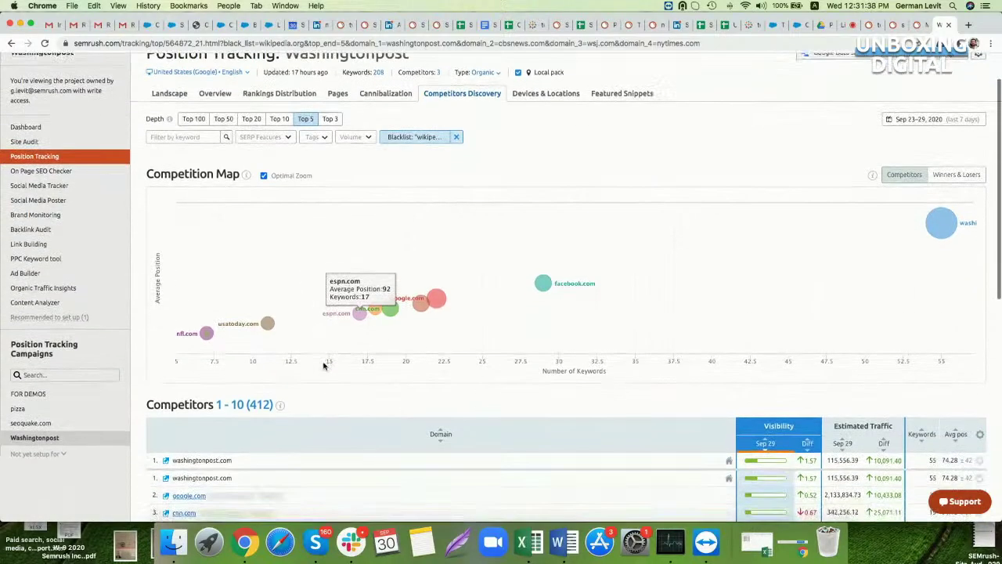
pyautogui.scroll(1, 325, 368)
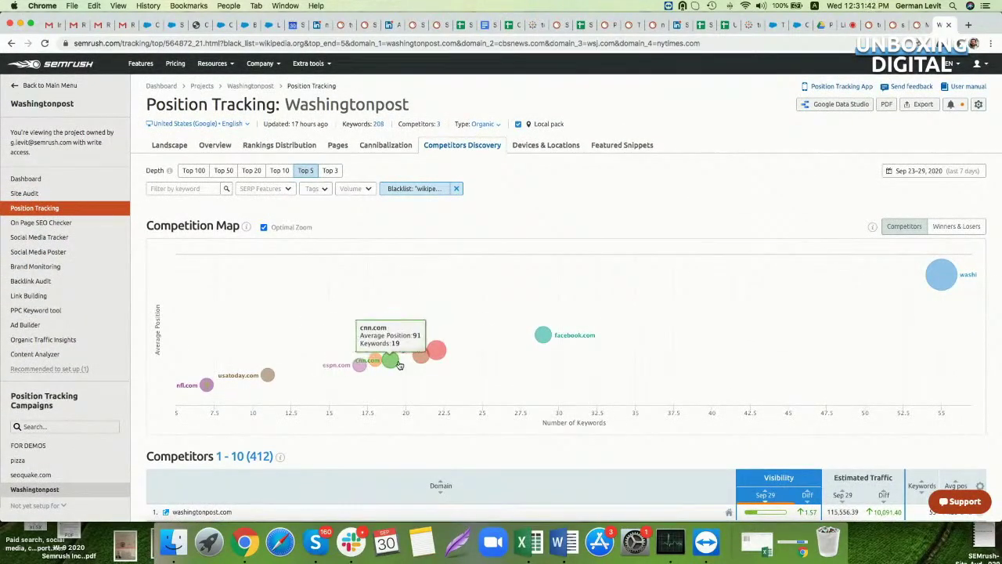
pyautogui.scroll(-4, 400, 364)
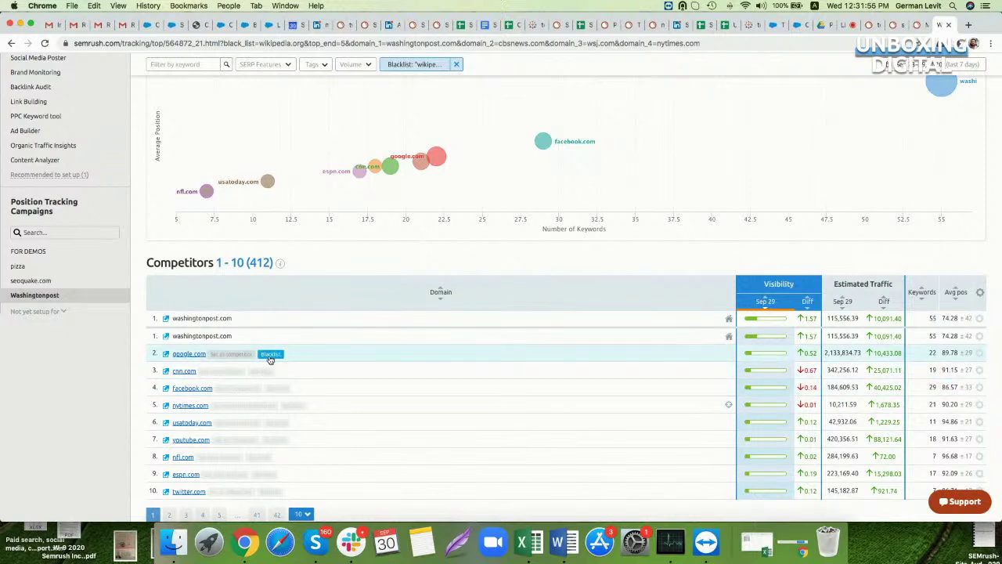
pyautogui.scroll(5, 400, 359)
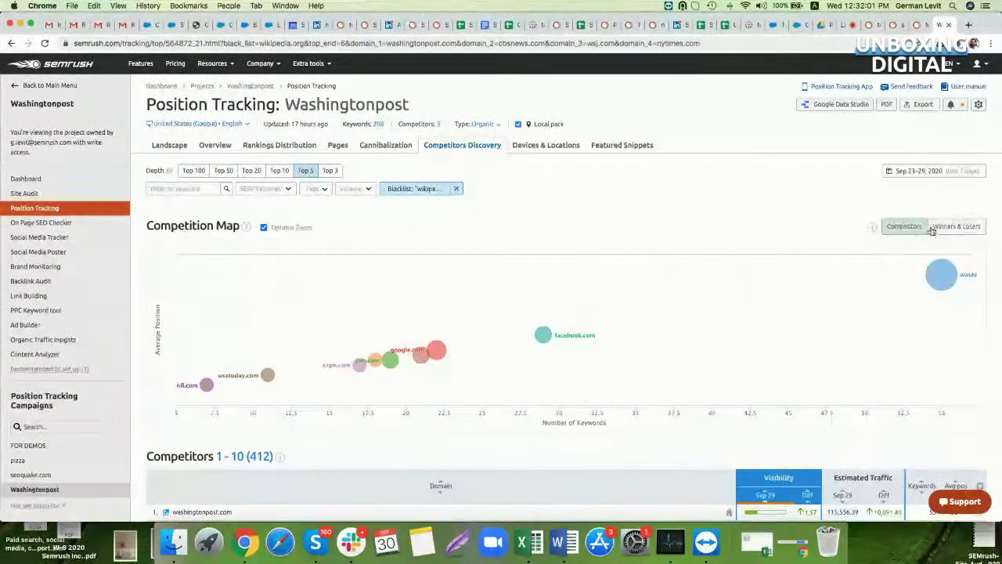
# Show Winners & Losers on the competition map and check the available date range options without changing the period.
pyautogui.click(956, 227)
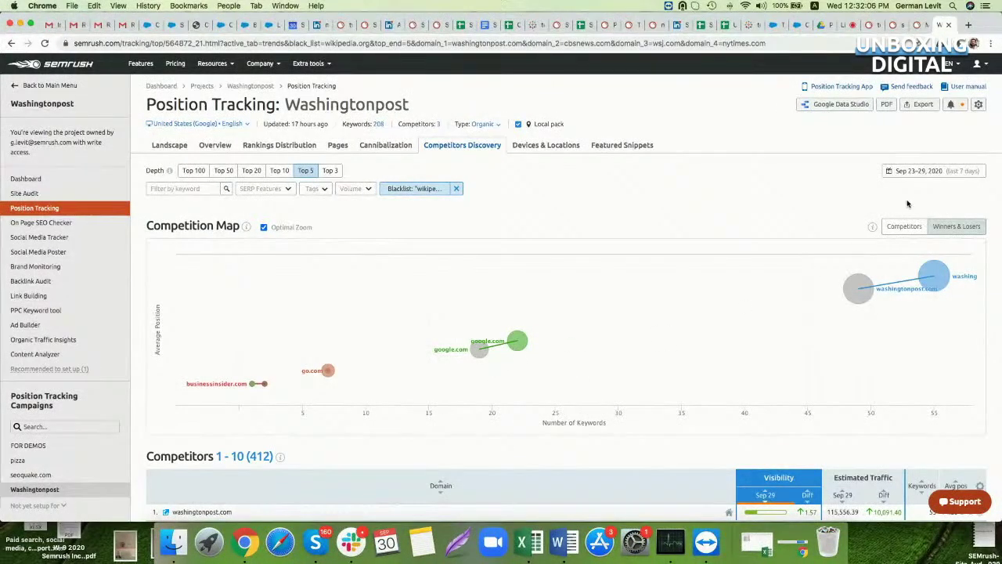
pyautogui.click(913, 172)
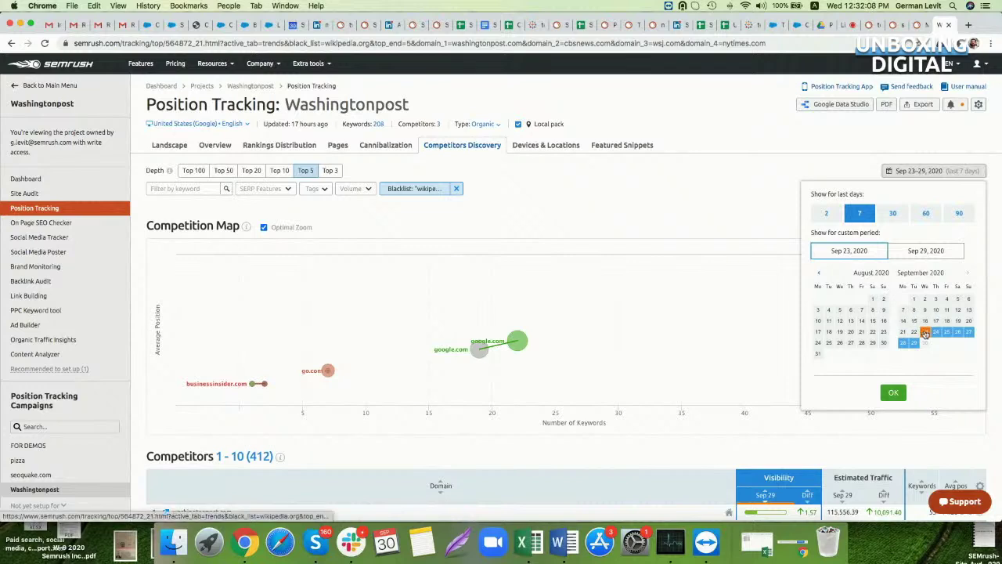
pyautogui.click(534, 306)
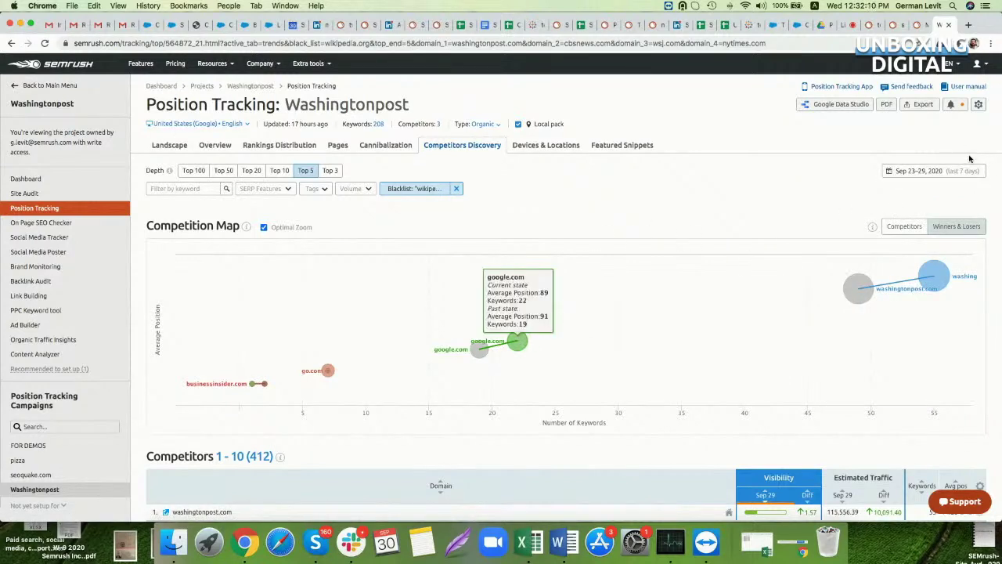
pyautogui.click(932, 171)
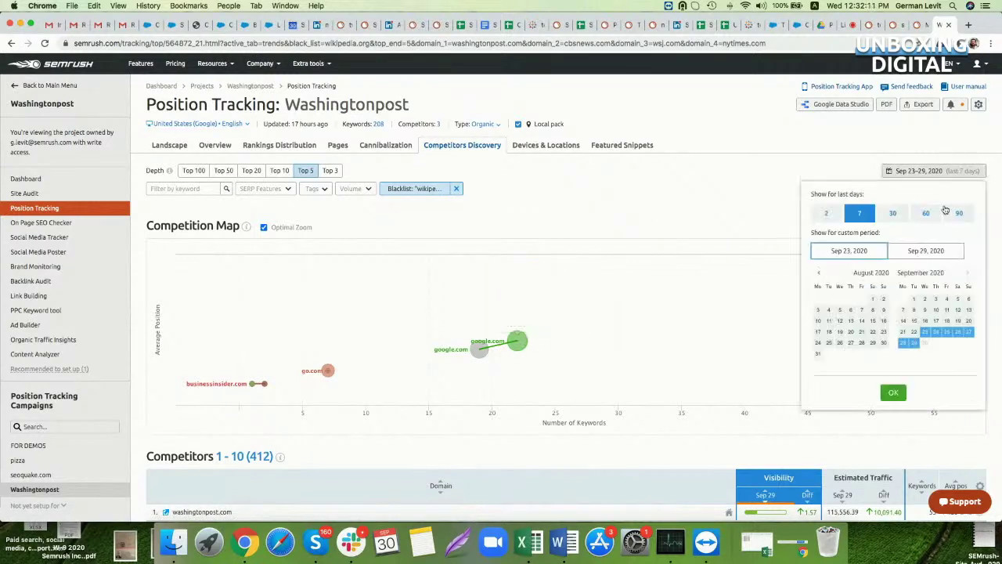
pyautogui.click(660, 232)
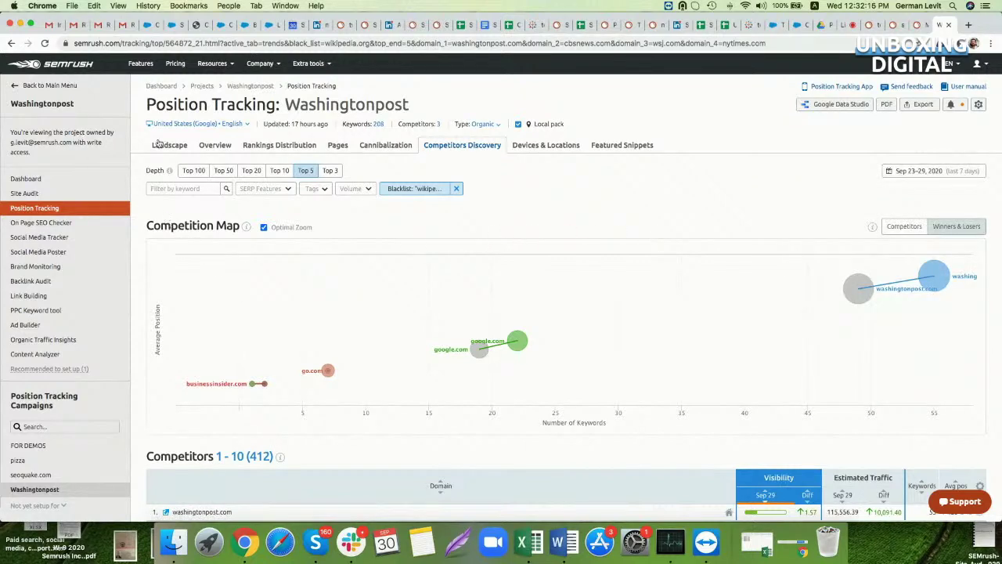
# Open Traffic Analytics from the full set of tools and analyze the competitor domain tokopedia.com.
pyautogui.click(25, 86)
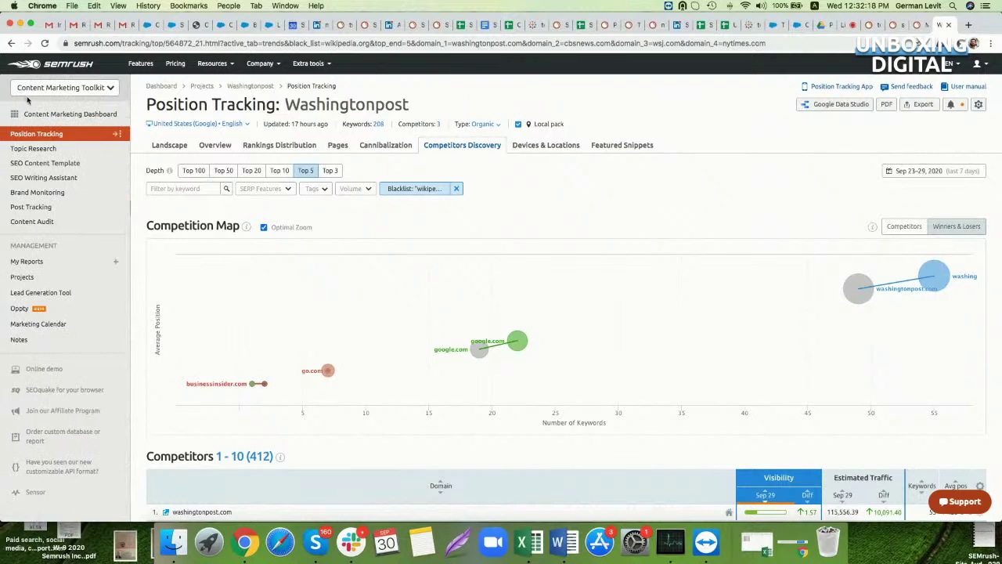
pyautogui.click(35, 87)
pyautogui.click(33, 208)
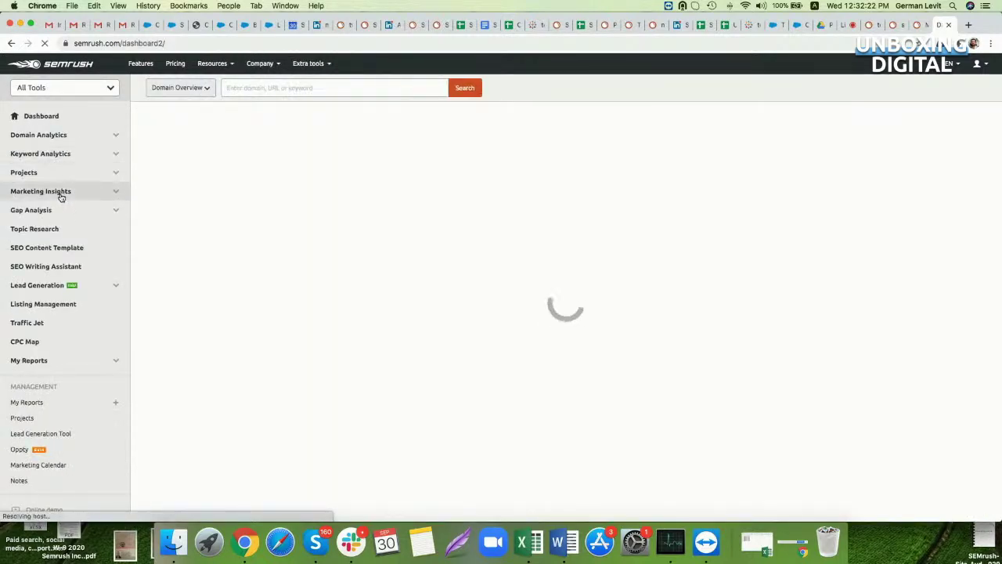
pyautogui.click(61, 193)
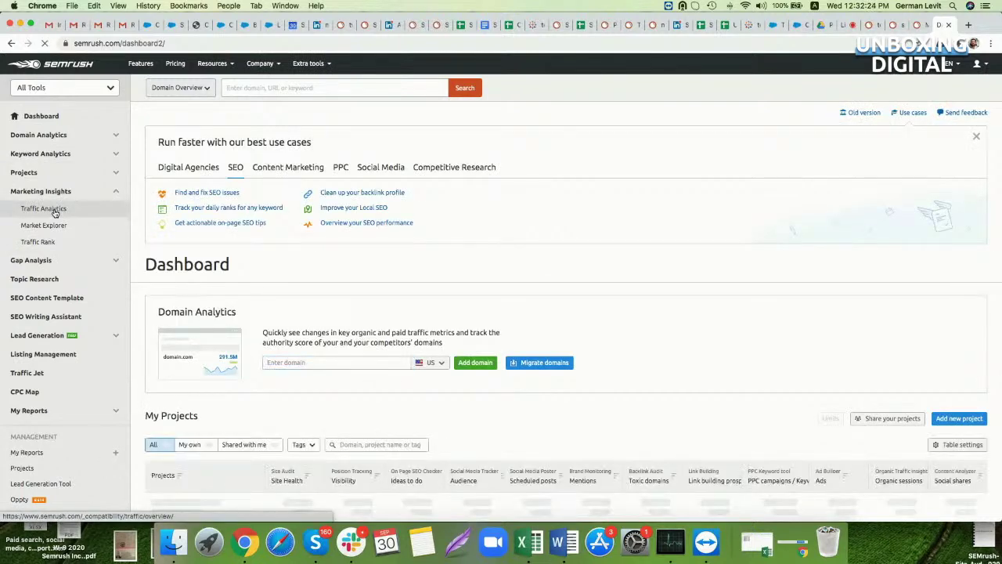
pyautogui.click(55, 211)
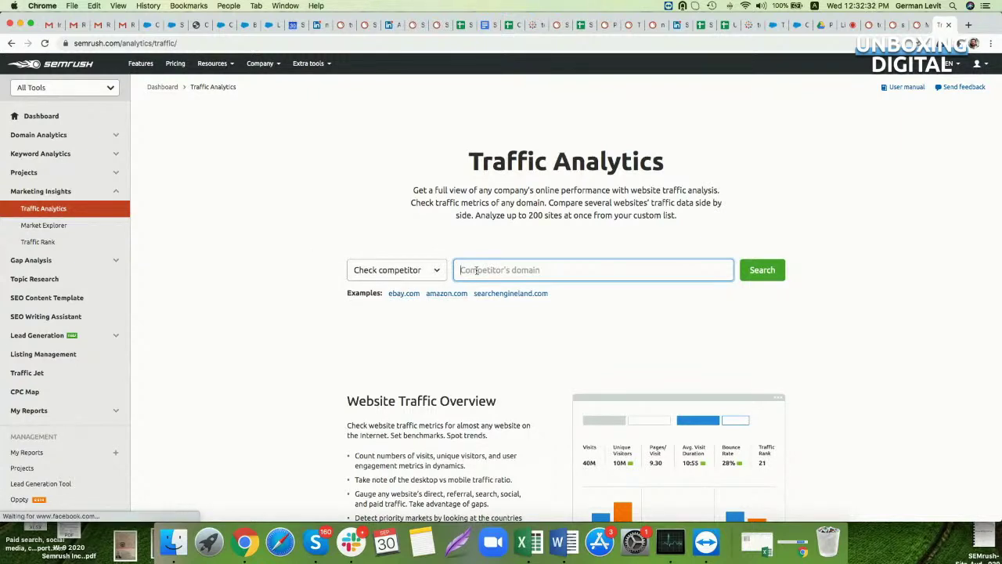
pyautogui.write('tokopedia.com')
pyautogui.press('Return')
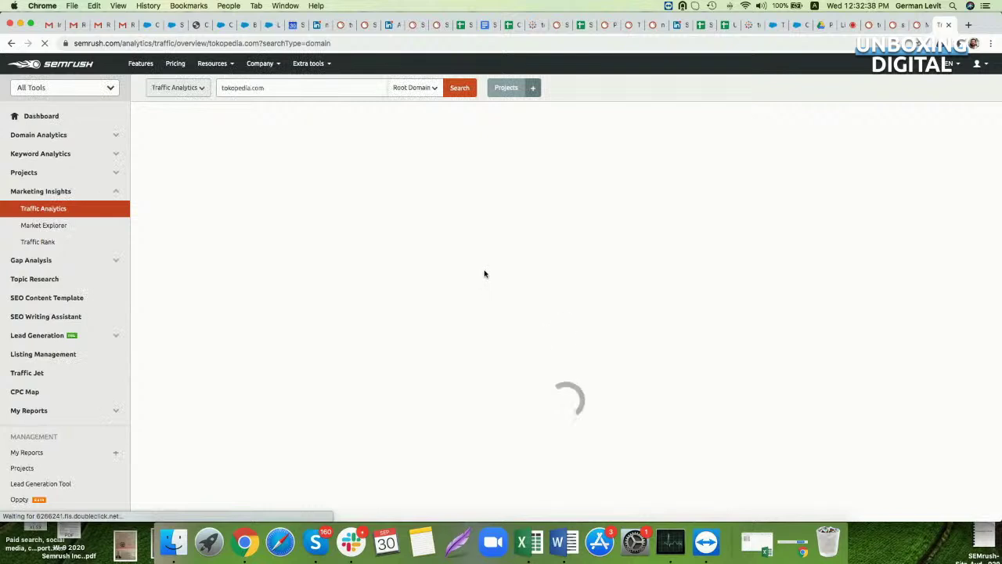
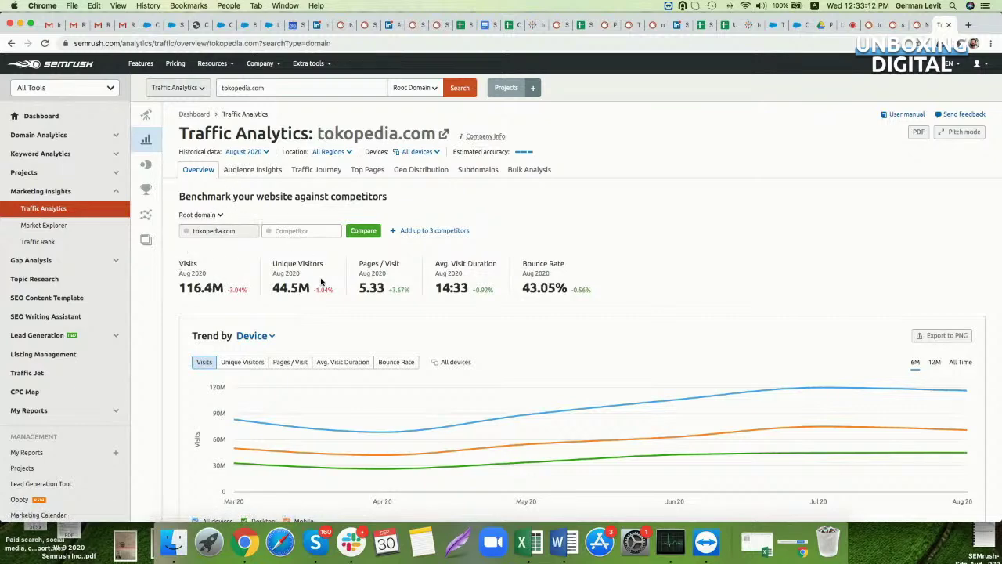
# Open the Traffic Journey report for tokopedia.com and examine the traffic sources by type and the top sources and destinations.
pyautogui.scroll(-2, 320, 281)
pyautogui.scroll(2, 320, 279)
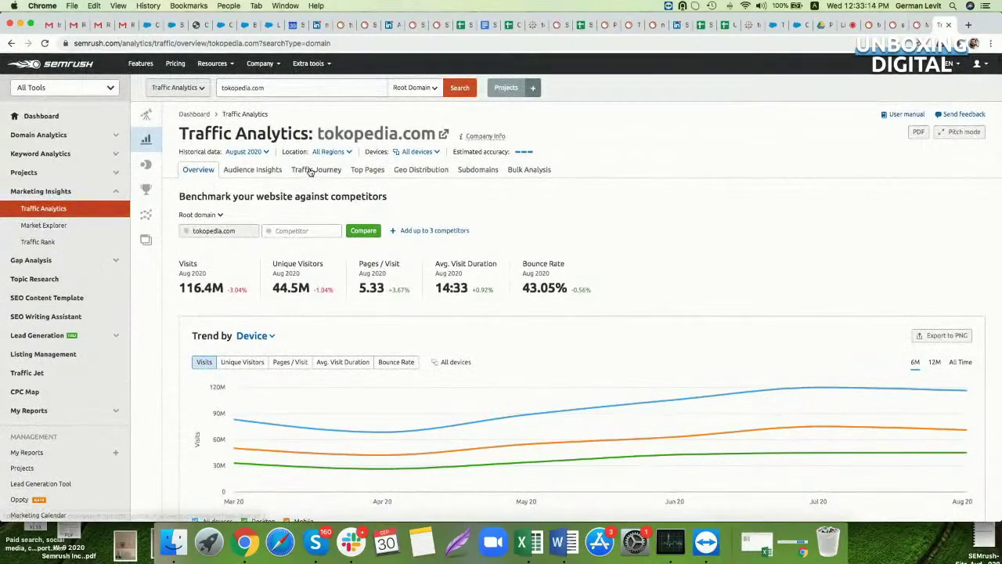
pyautogui.click(310, 169)
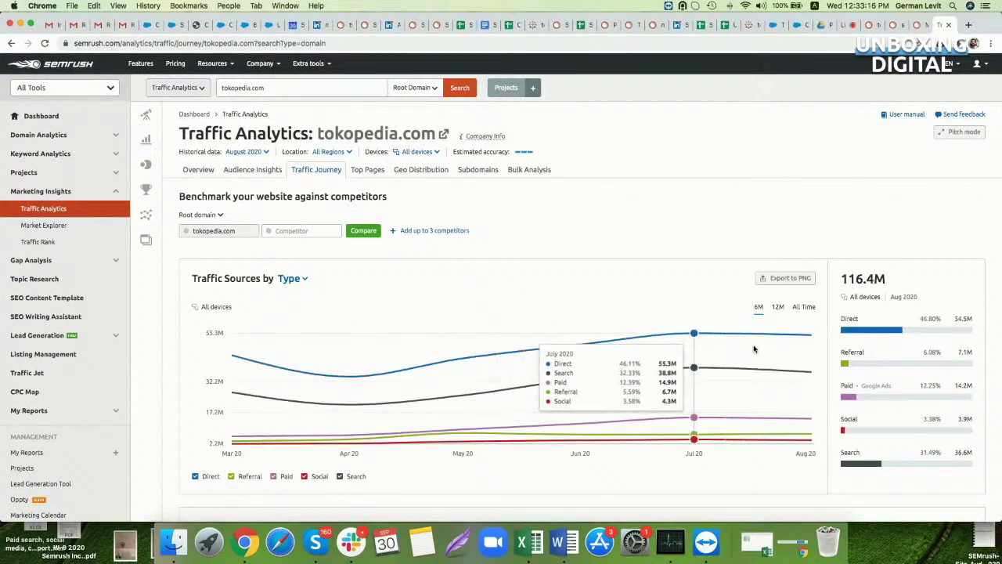
pyautogui.scroll(-3, 922, 321)
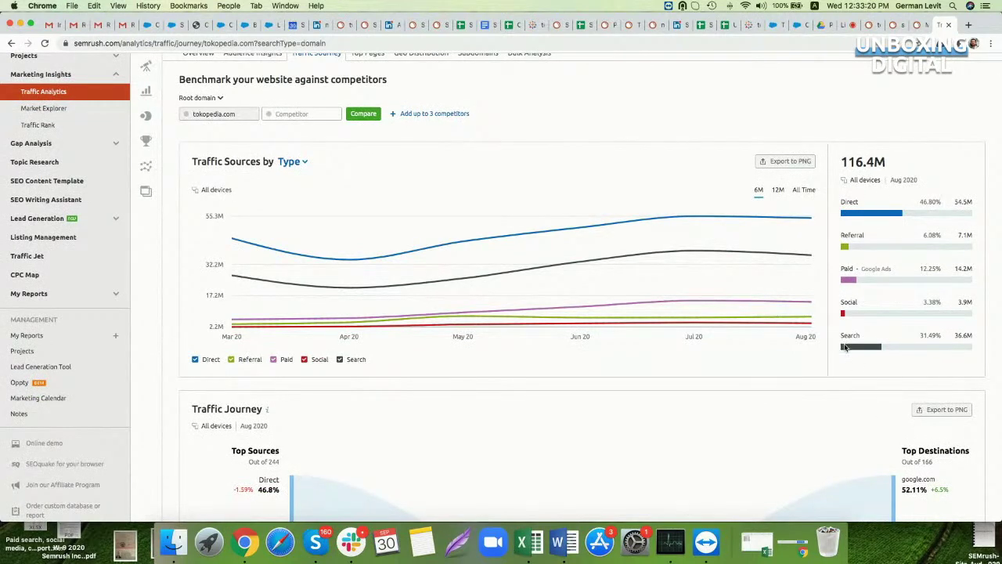
pyautogui.scroll(-4, 844, 348)
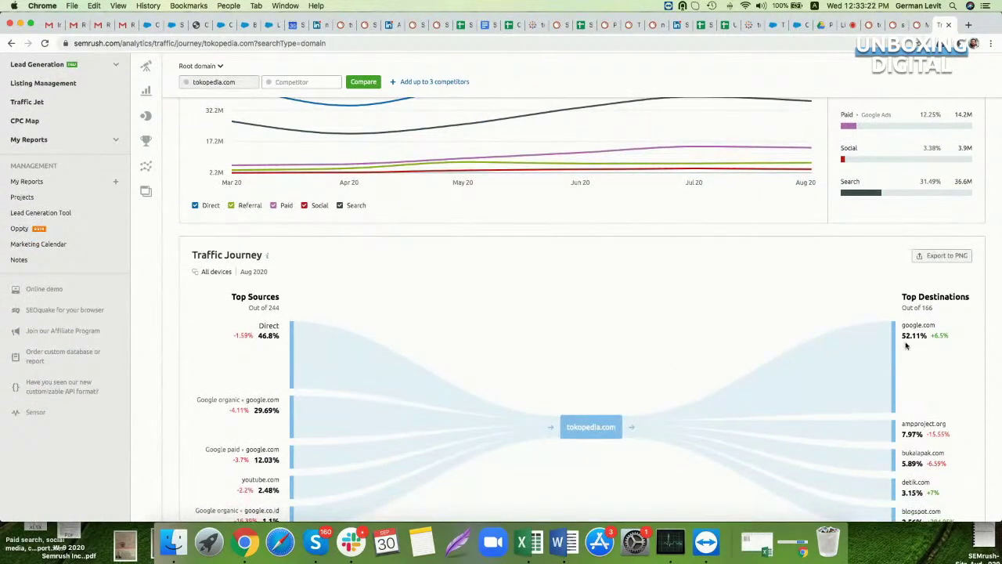
# Open the Top Pages report for tokopedia.com and look through the pages with their pageviews, visitors and entrance sources.
pyautogui.scroll(8, 905, 345)
pyautogui.click(356, 170)
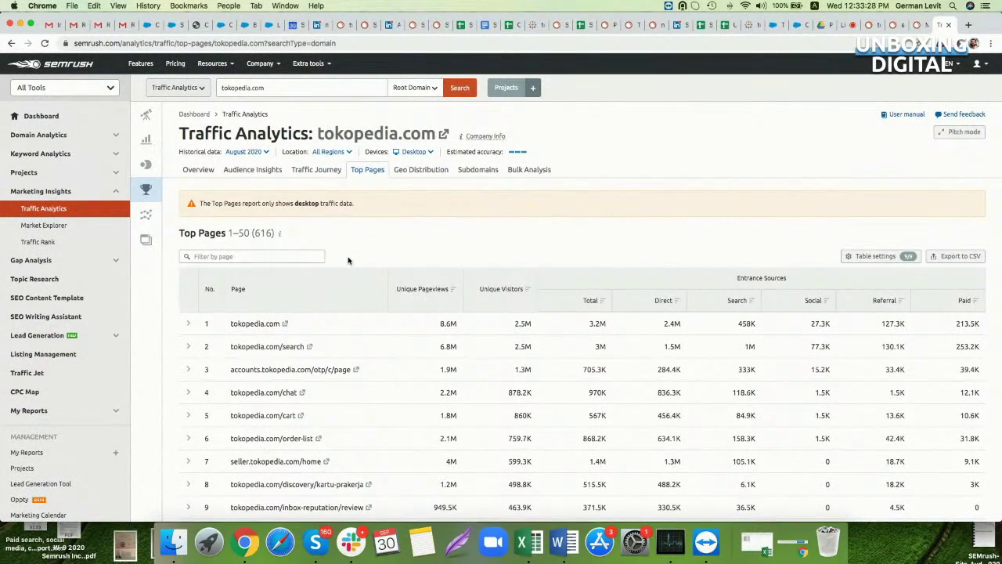
pyautogui.scroll(-1, 349, 261)
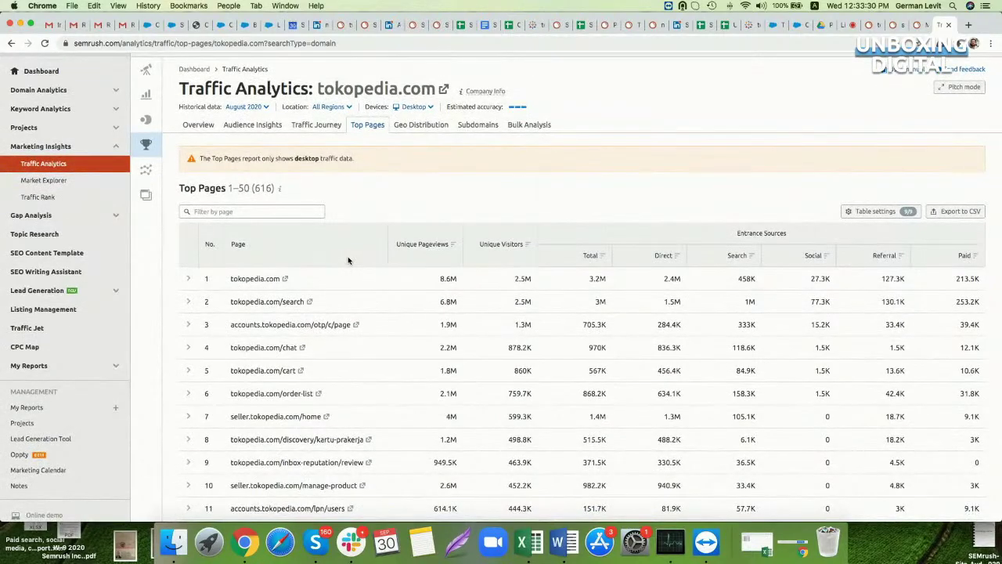
pyautogui.scroll(-5, 349, 260)
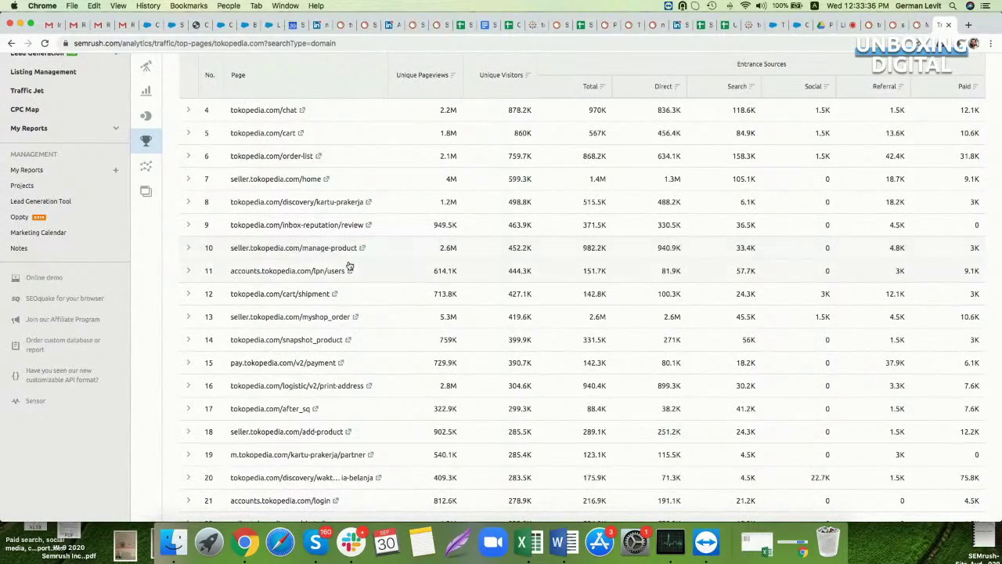
pyautogui.scroll(4, 350, 266)
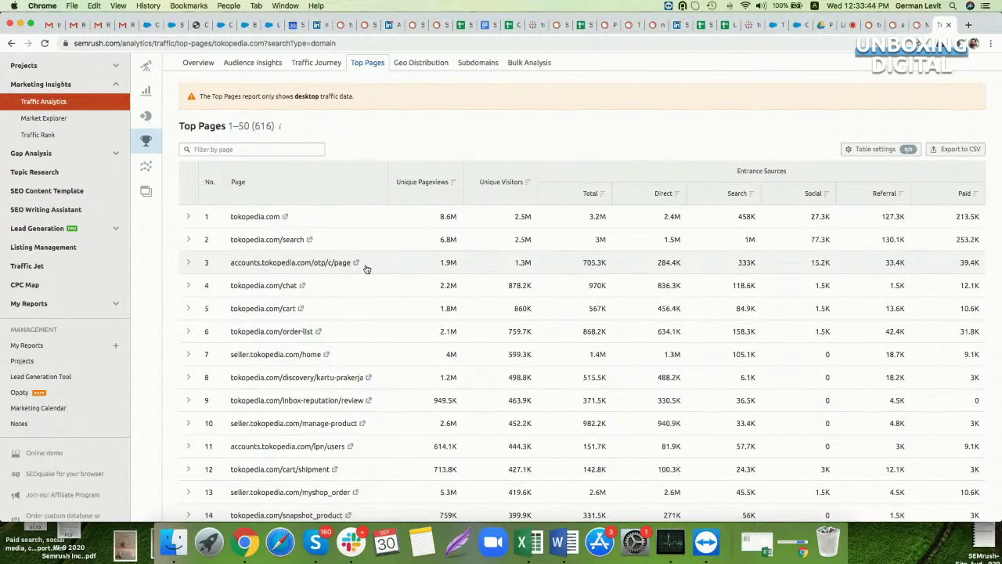
pyautogui.scroll(3, 366, 269)
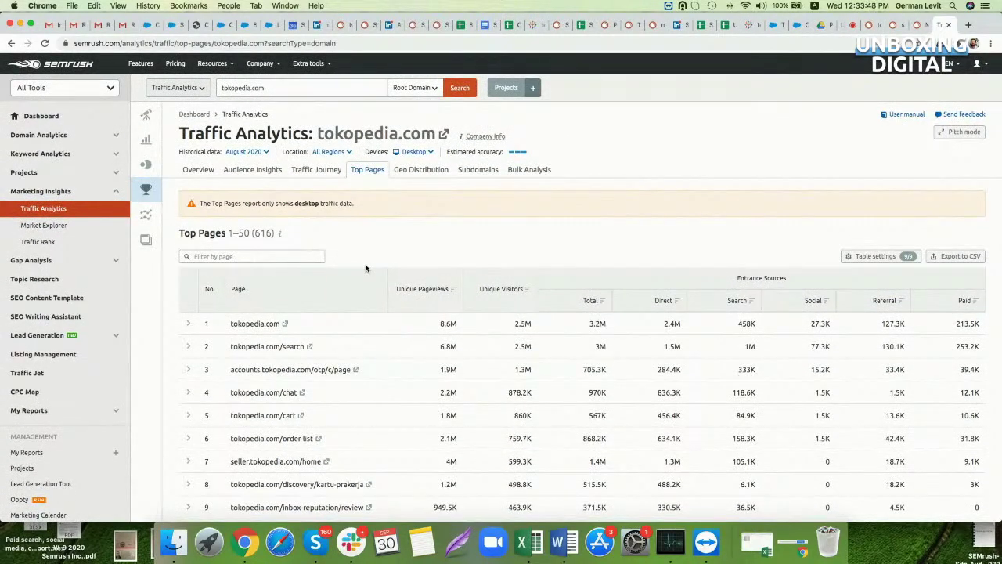
# Open the Geo Distribution report for tokopedia.com and check which months of historical data are available without changing the period.
pyautogui.click(433, 172)
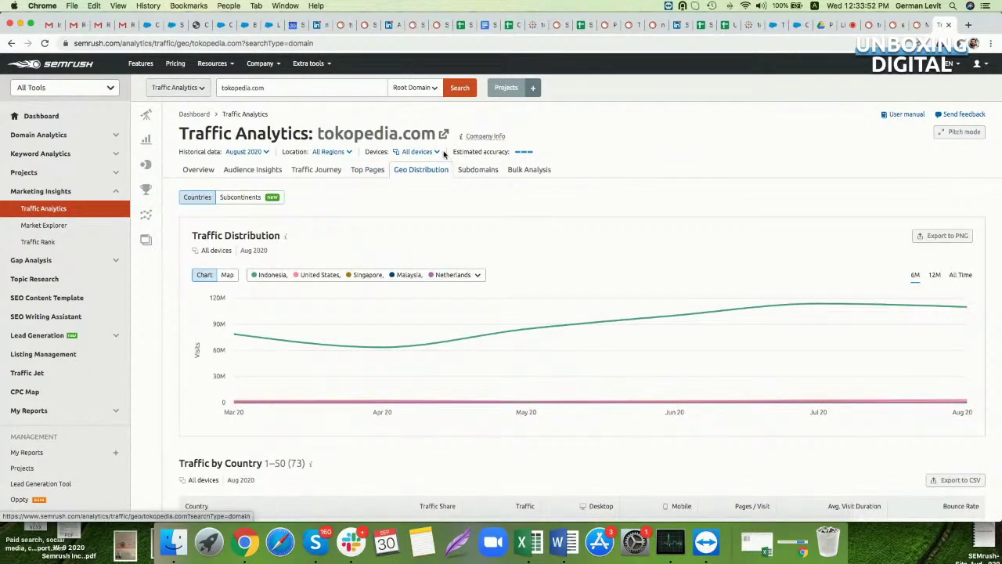
pyautogui.click(255, 151)
pyautogui.scroll(-5, 253, 247)
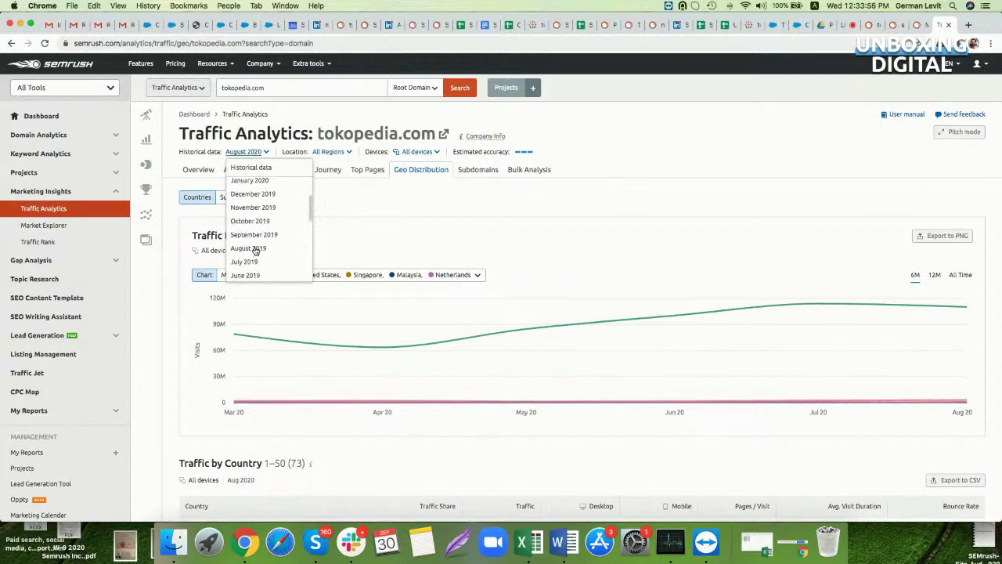
# Open the Subdomains report and review the traffic and the desktop and mobile shares of tokopedia.com's subdomains.
pyautogui.click(493, 170)
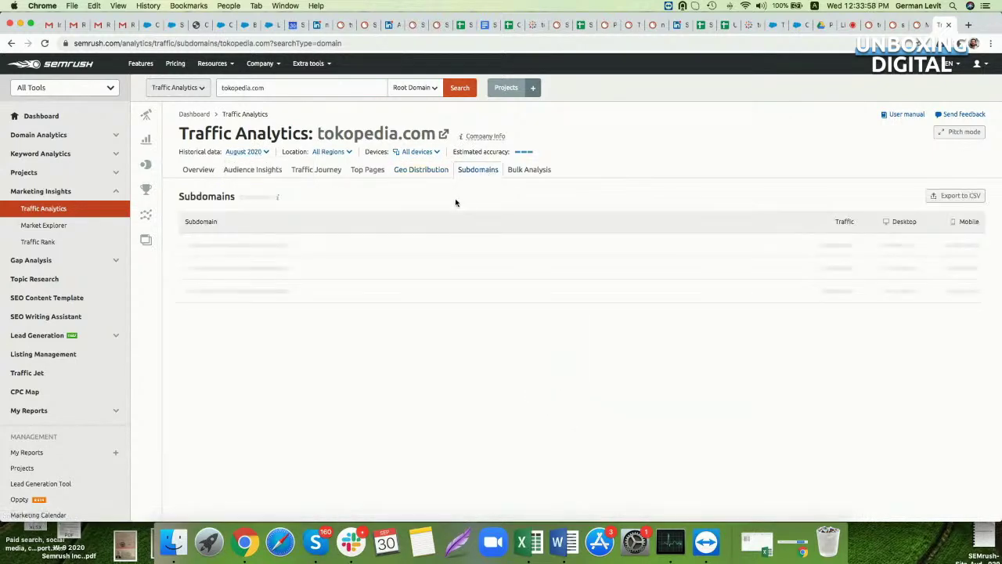
pyautogui.scroll(-2, 454, 286)
pyautogui.scroll(-3, 454, 288)
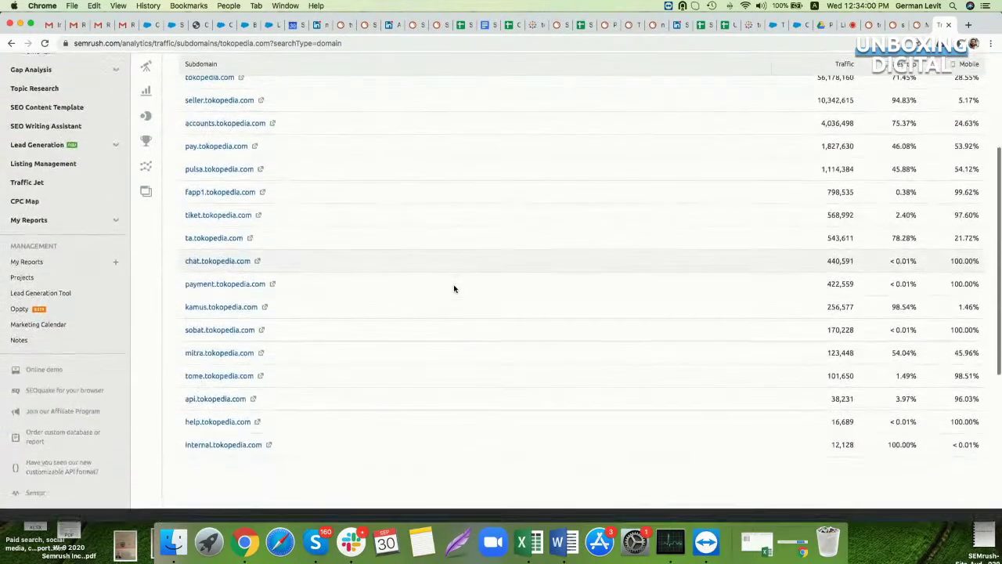
pyautogui.scroll(5, 454, 288)
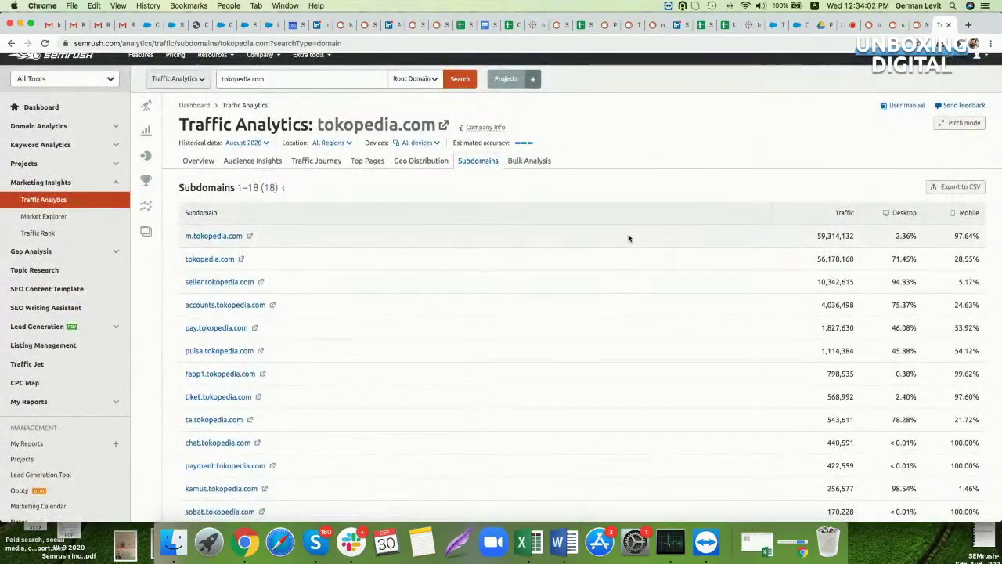
# Run a Bulk Analysis comparing tokopedia.com with ebay.com and amazon.com and view the resulting domain table.
pyautogui.click(532, 167)
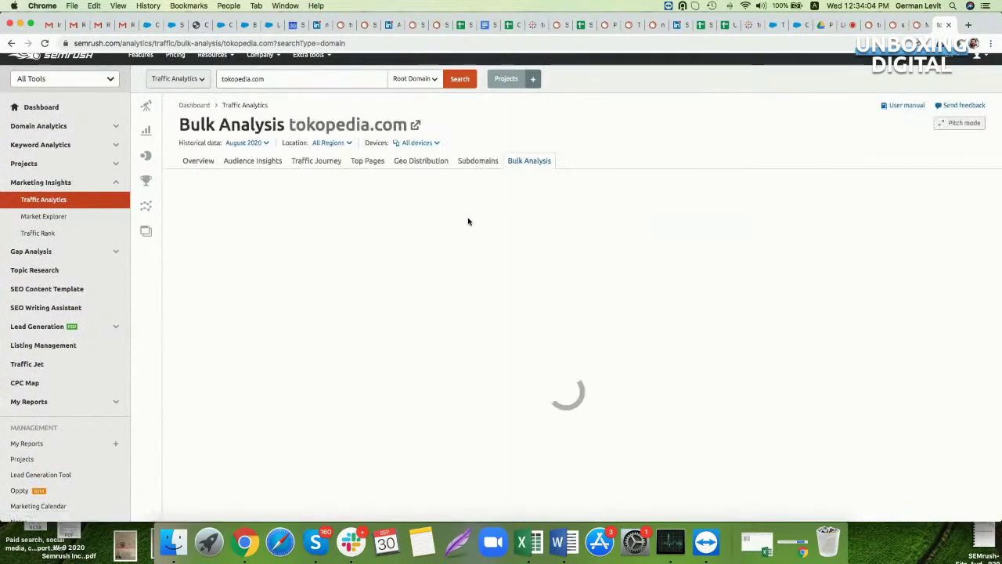
pyautogui.click(253, 226)
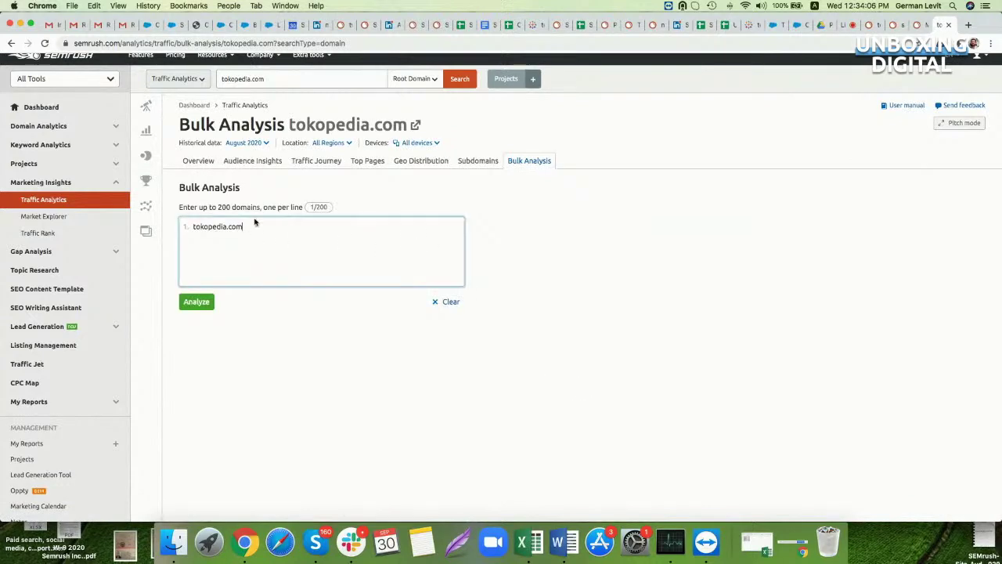
pyautogui.write('ebay.com ')
pyautogui.write('amazon.com')
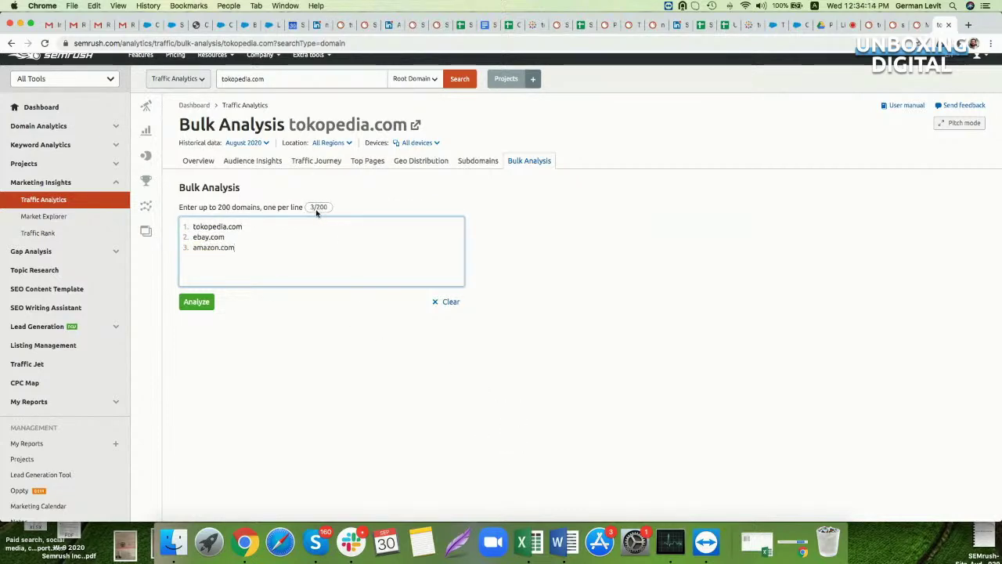
pyautogui.click(197, 302)
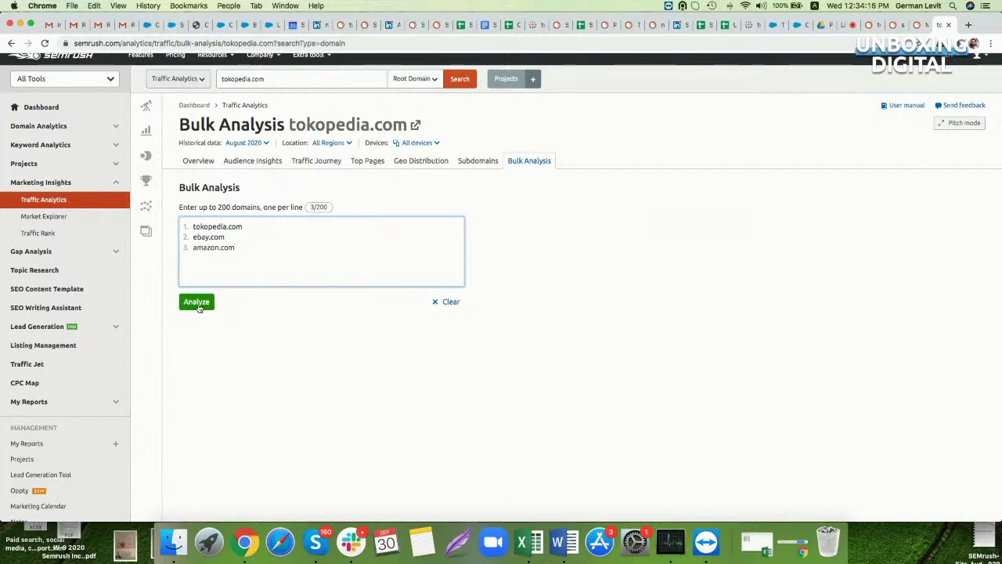
pyautogui.scroll(-2, 277, 285)
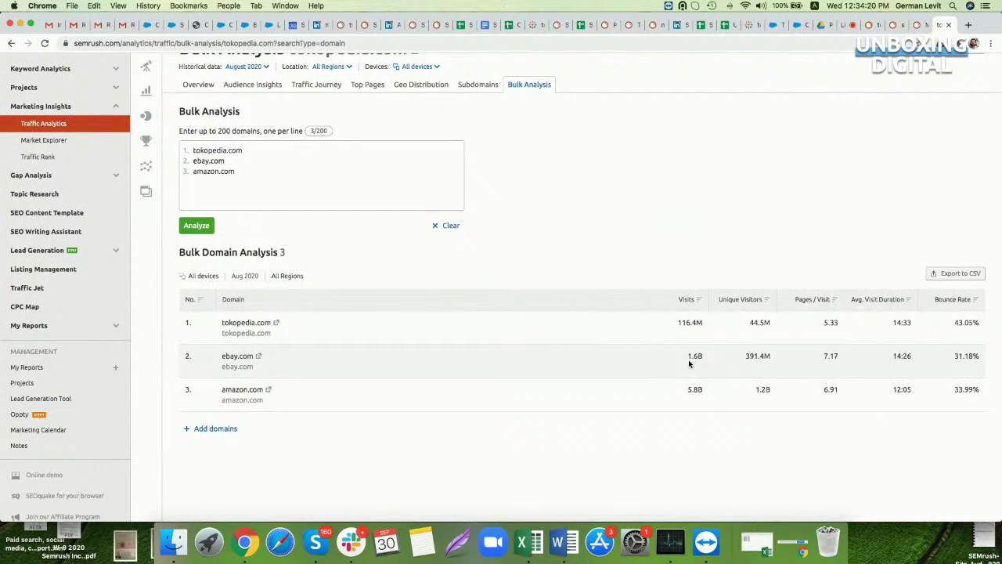
# Open Market Explorer for tokopedia.com's industry competitors and examine the Growth Quadrant.
pyautogui.click(53, 141)
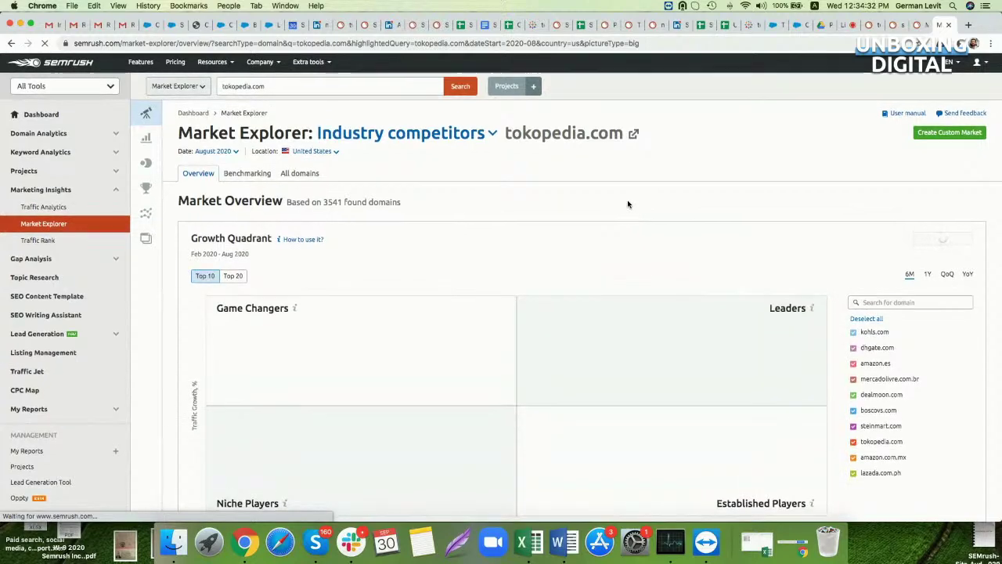
pyautogui.scroll(-2, 548, 188)
pyautogui.scroll(2, 352, 141)
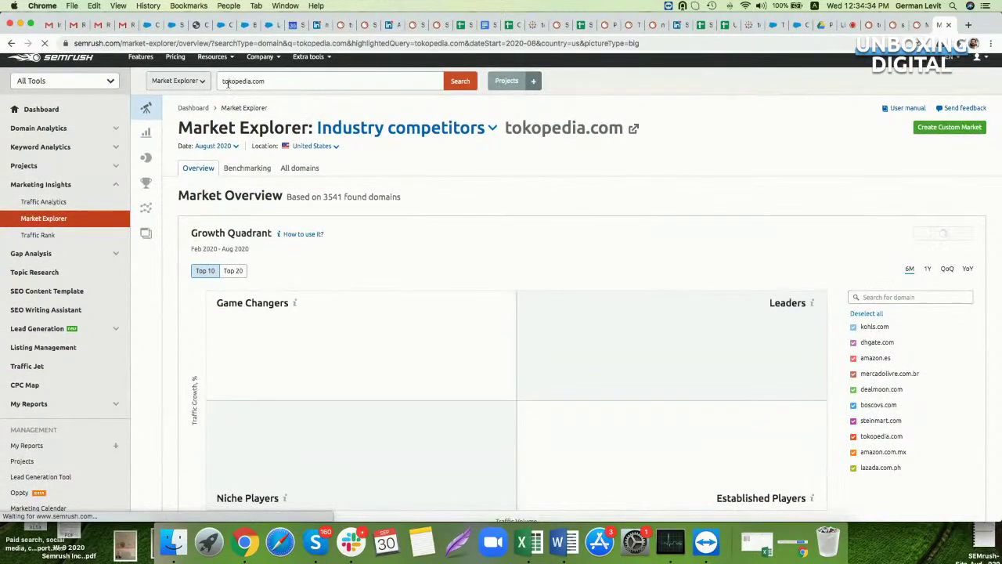
pyautogui.scroll(-2, 500, 310)
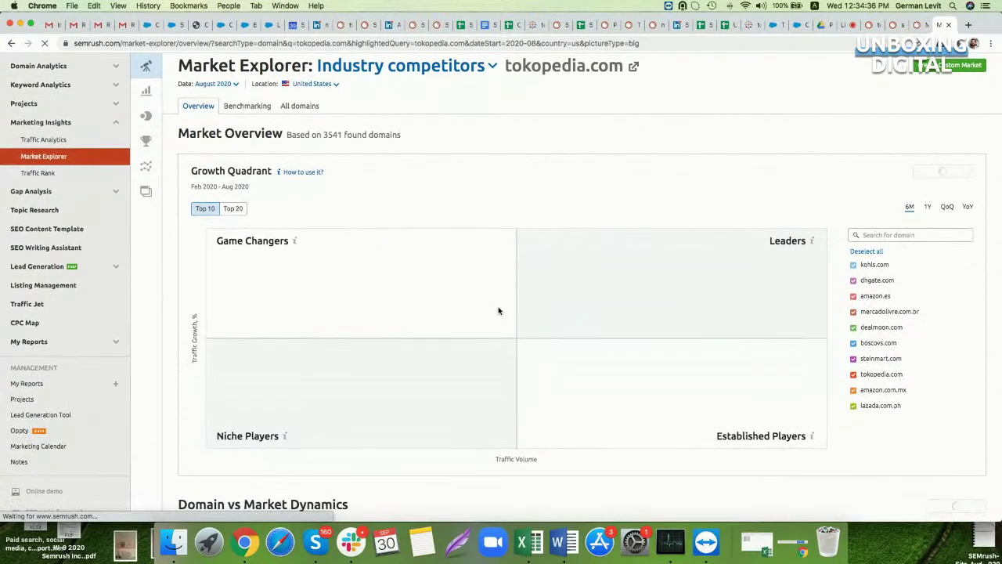
pyautogui.scroll(2, 459, 276)
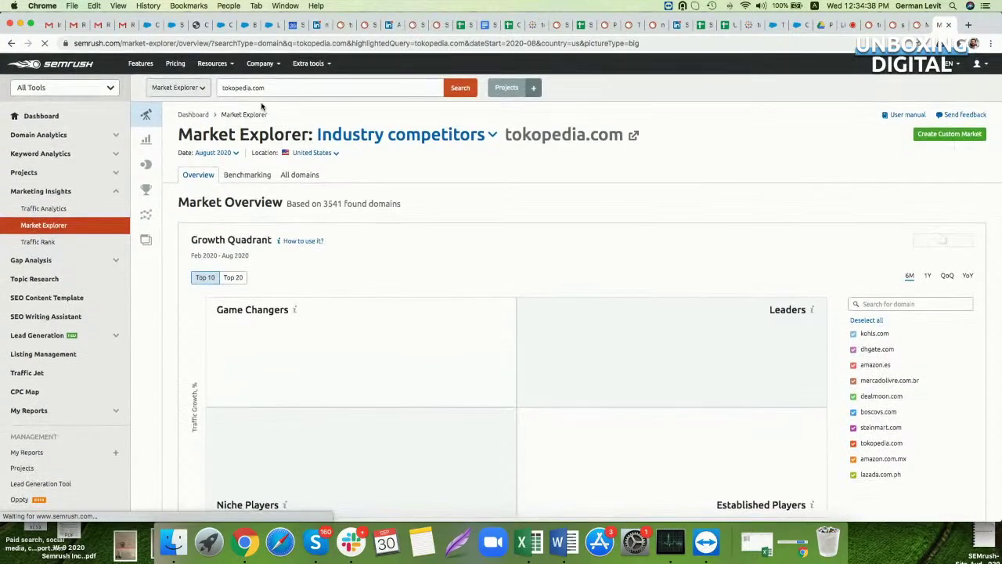
pyautogui.scroll(-2, 340, 280)
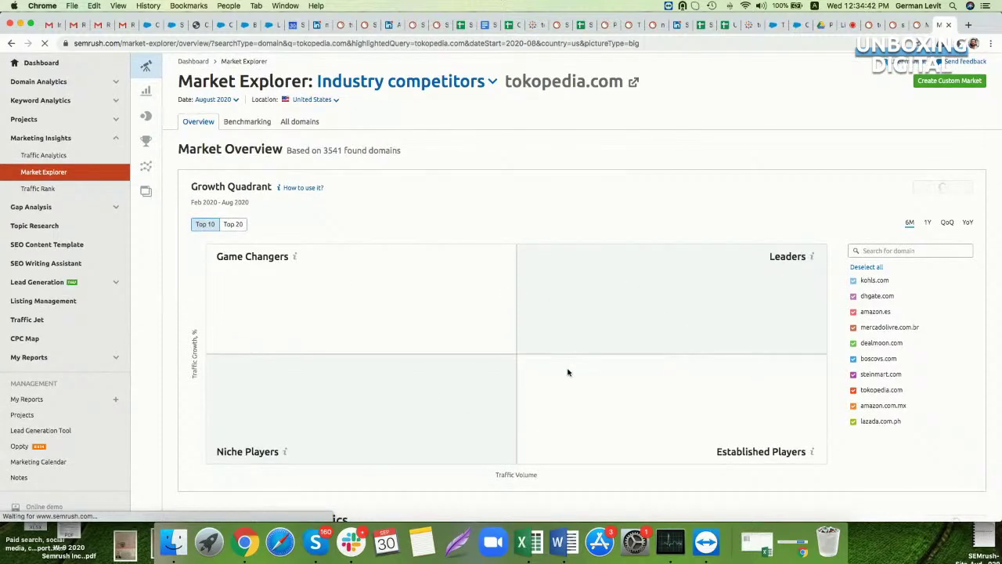
pyautogui.scroll(-2, 555, 373)
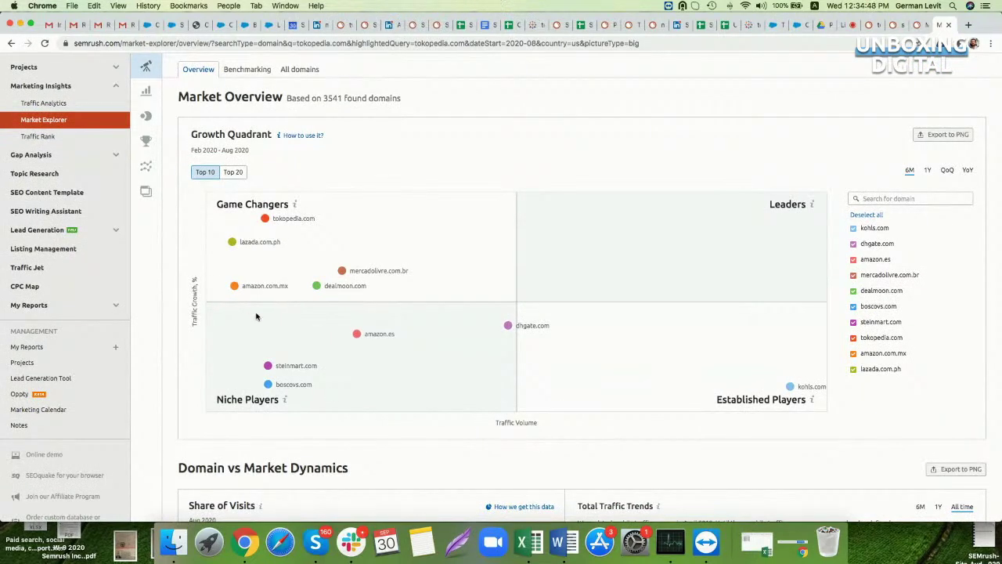
# Examine the Domain vs Market Dynamics section, including share of visits, total traffic trends, growth by sources and traffic generation strategy.
pyautogui.scroll(-5, 256, 316)
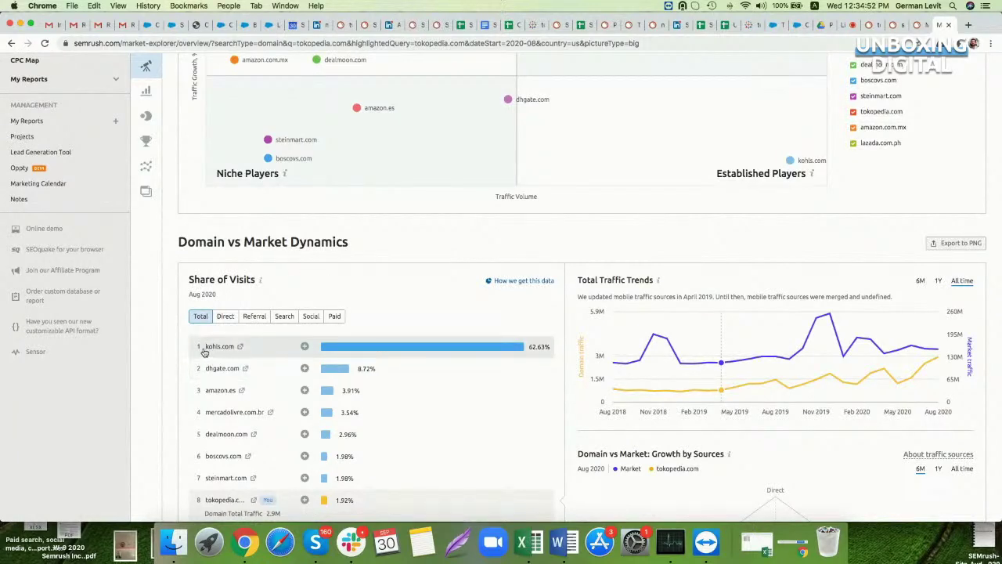
pyautogui.scroll(-1, 705, 352)
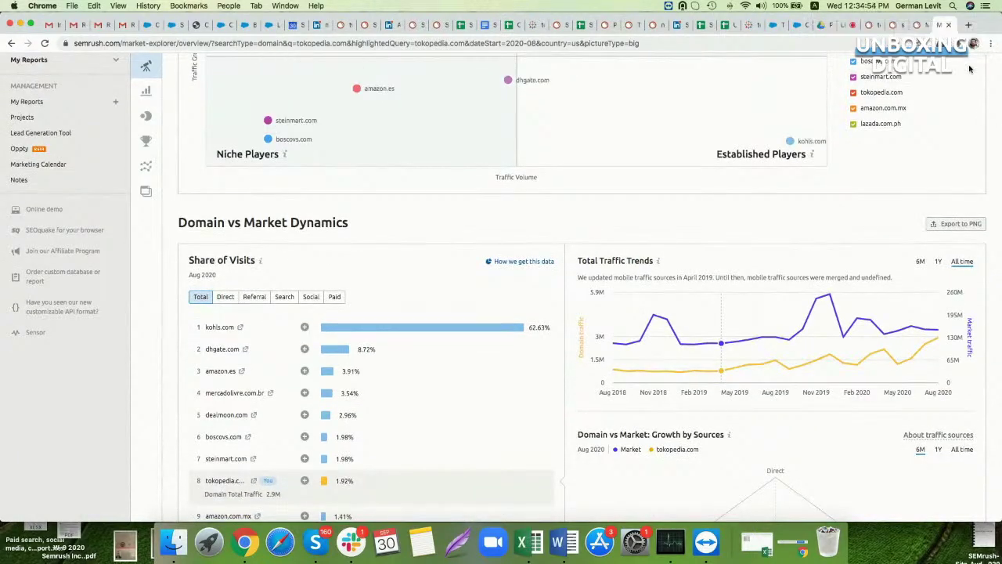
pyautogui.scroll(1, 752, 344)
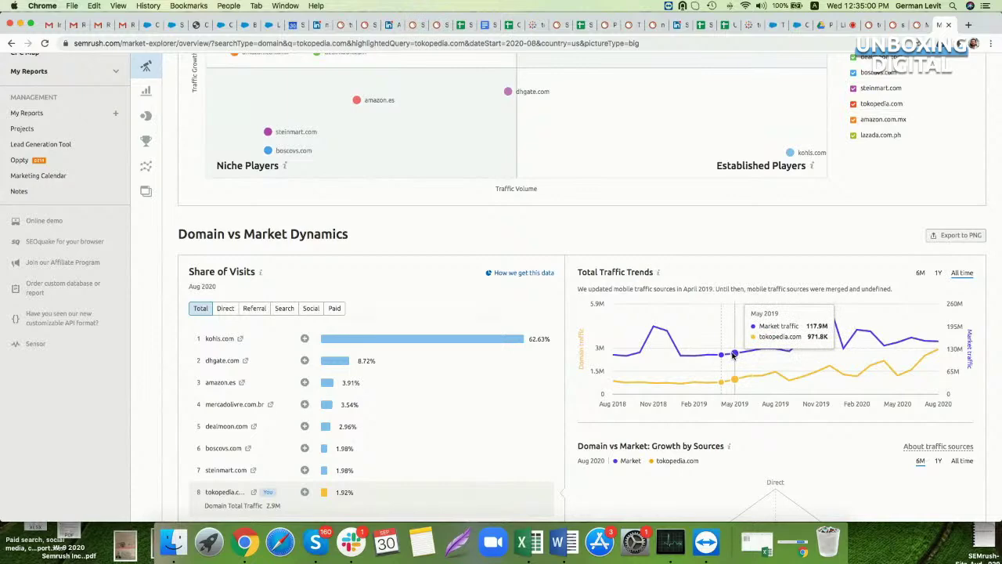
pyautogui.scroll(-1, 804, 355)
pyautogui.scroll(-5, 807, 356)
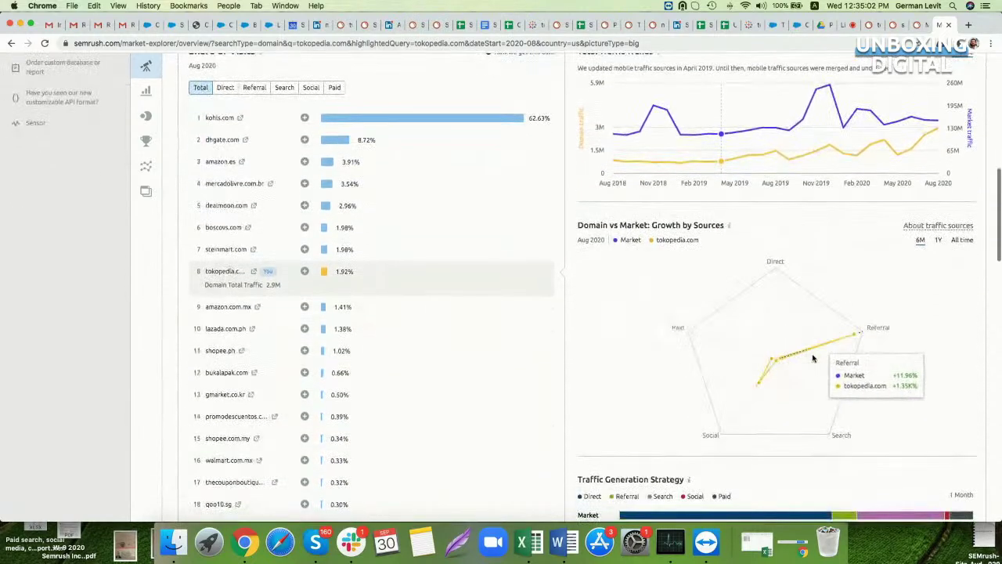
pyautogui.scroll(-1, 813, 357)
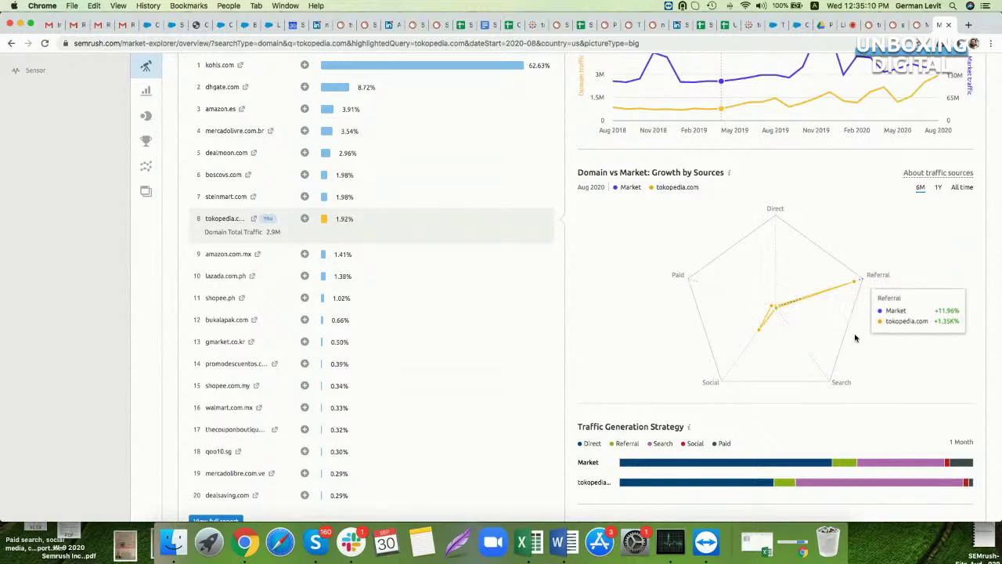
pyautogui.scroll(-5, 830, 352)
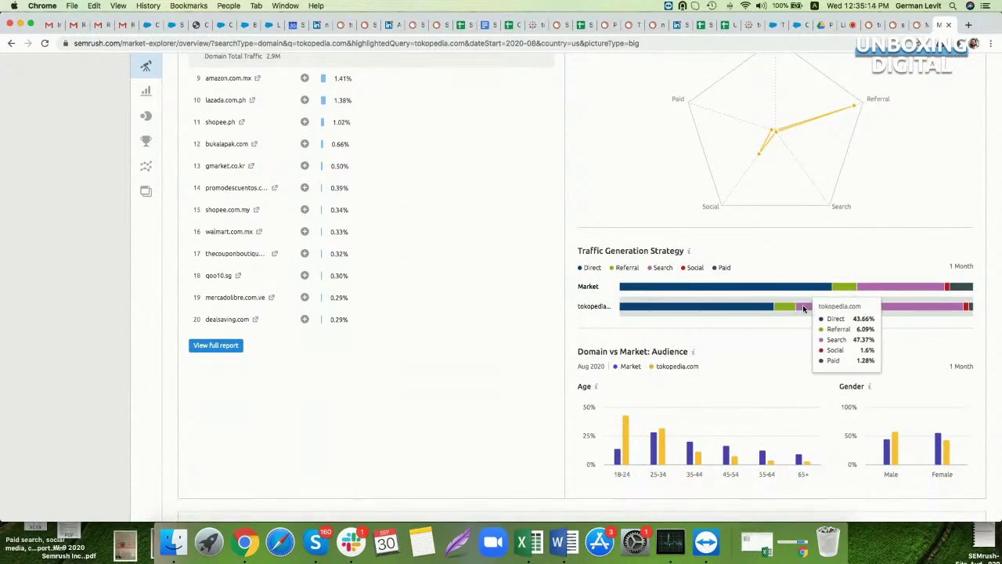
# Review the market's geo distribution, traffic, audience interests, gender and age, and return to the start of the Market Overview.
pyautogui.scroll(-20, 727, 335)
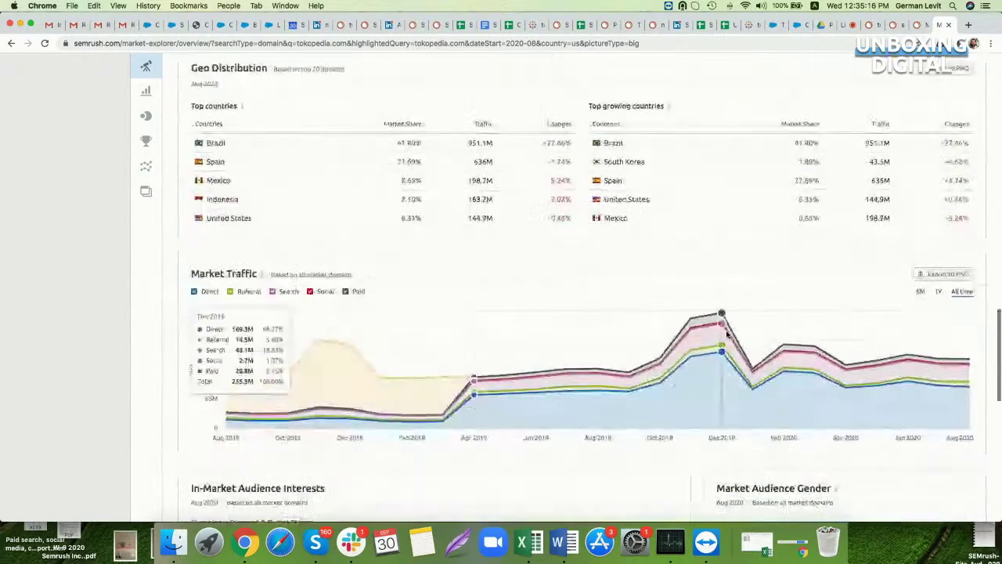
pyautogui.scroll(3, 728, 335)
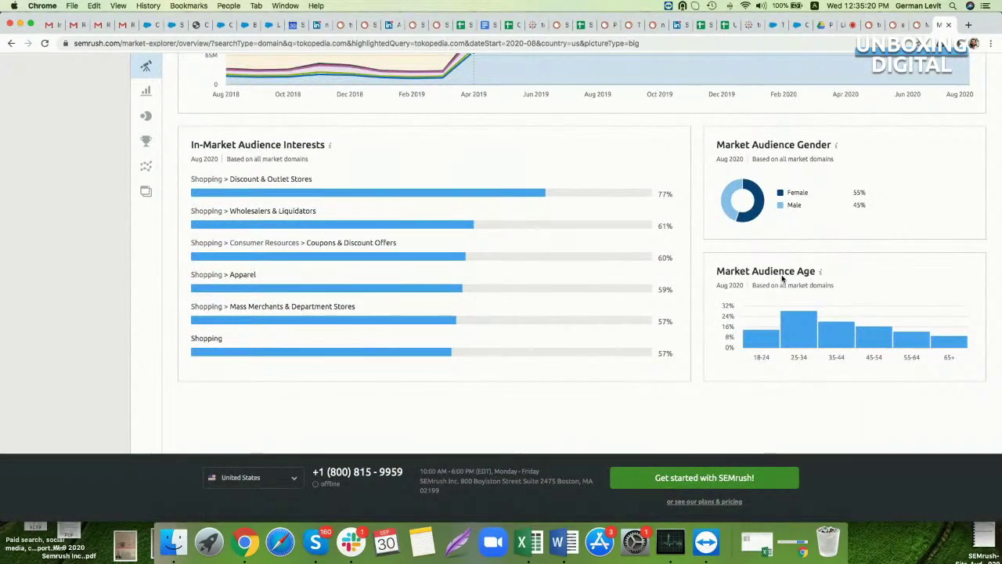
pyautogui.scroll(20, 409, 216)
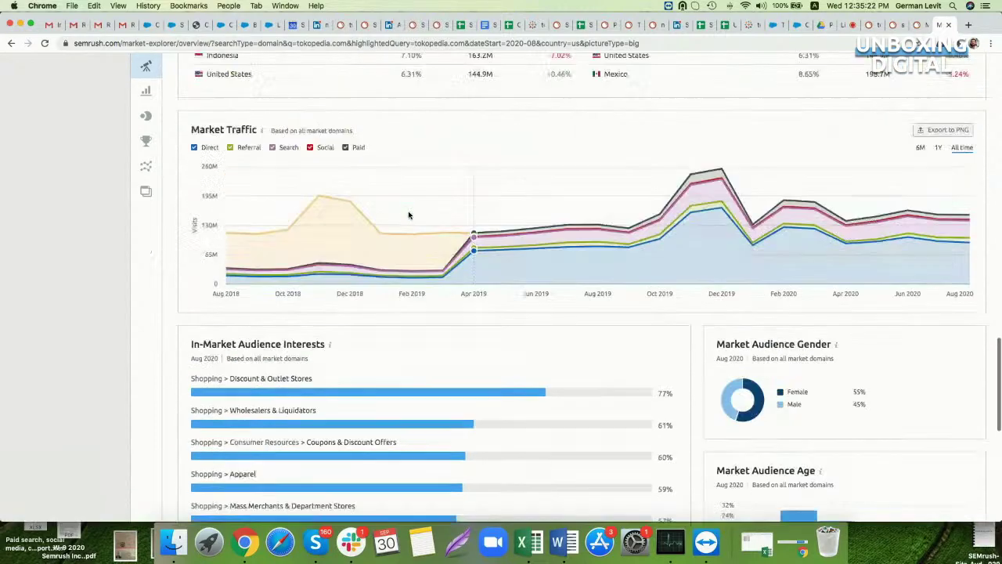
pyautogui.scroll(10, 414, 224)
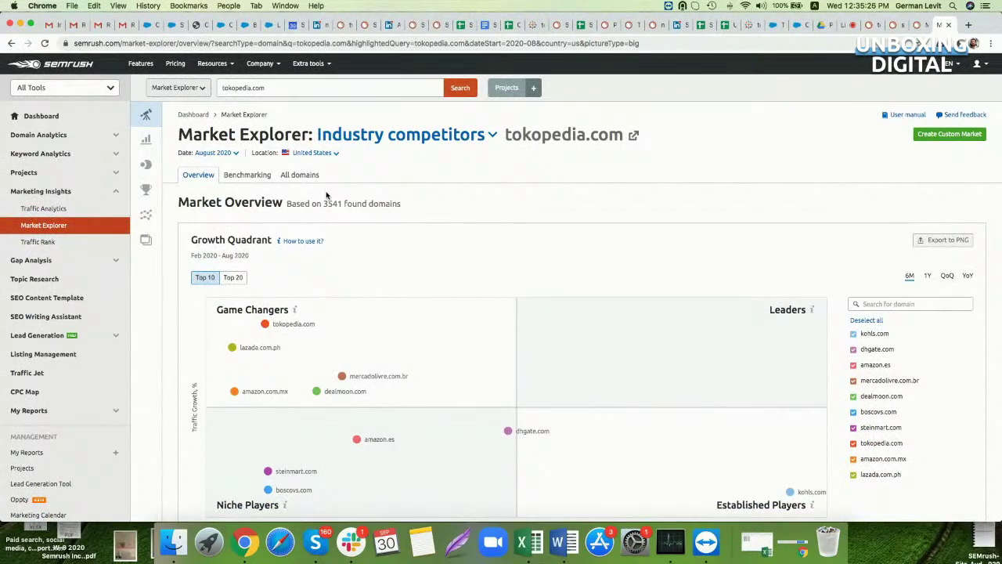
# Open Backlink Analytics for tokopedia.com and examine its list of backlinks, including backlink types and link attributes.
pyautogui.click(87, 138)
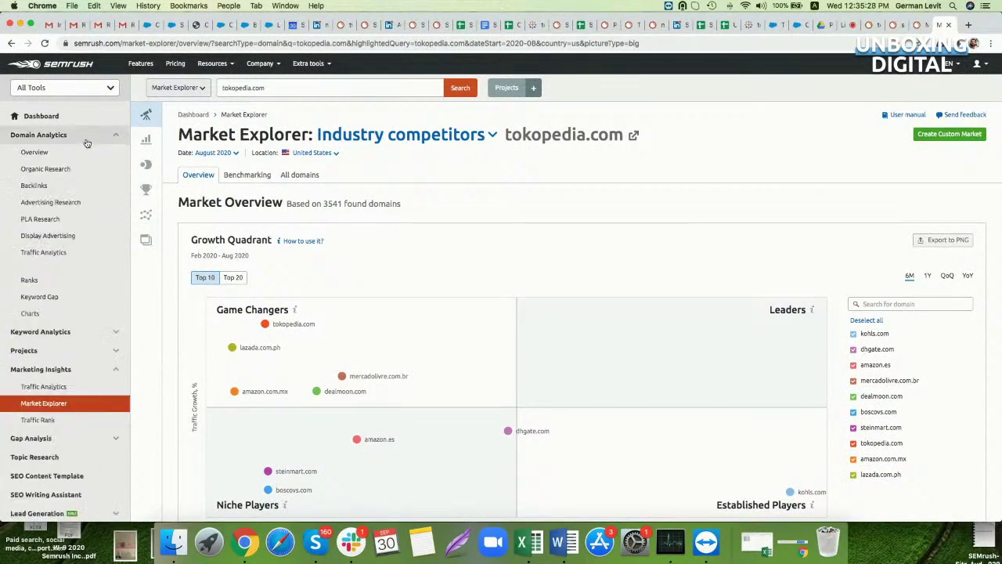
pyautogui.click(67, 186)
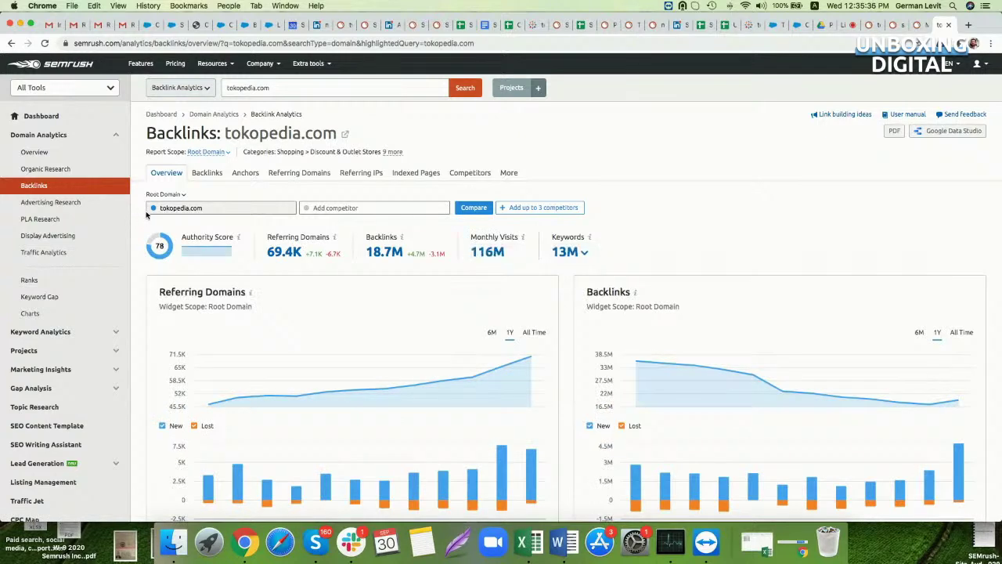
pyautogui.click(208, 173)
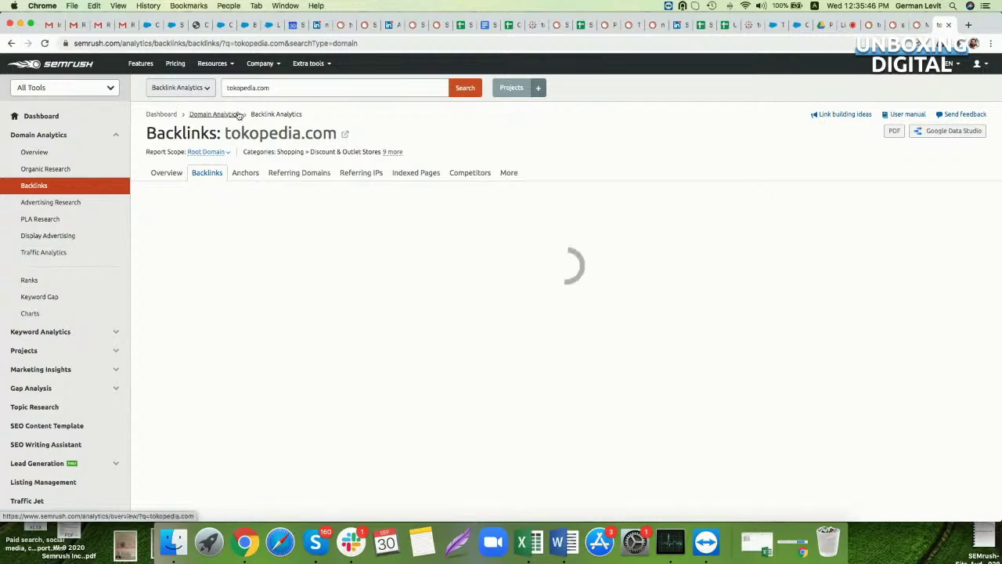
pyautogui.scroll(-4, 252, 212)
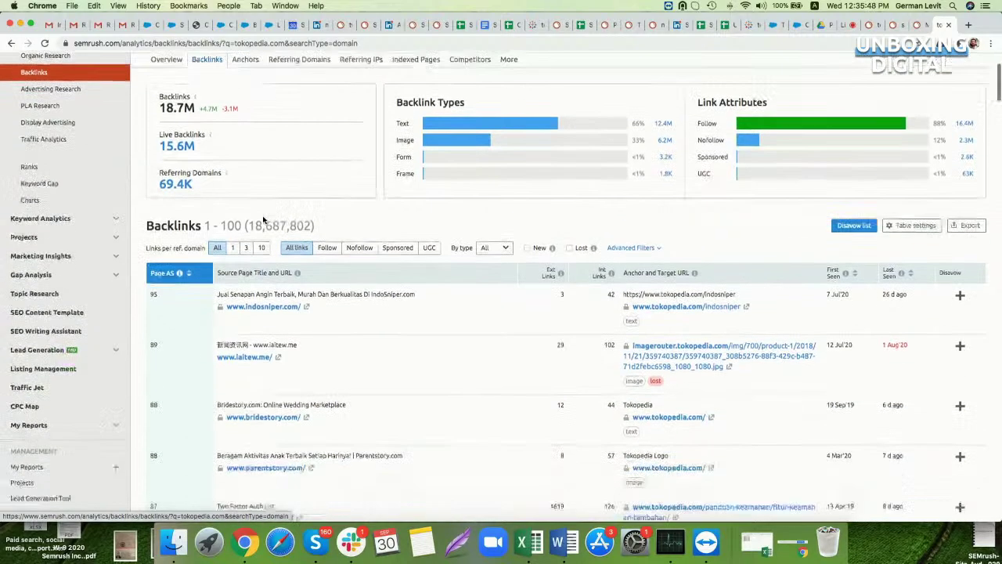
pyautogui.scroll(1, 163, 262)
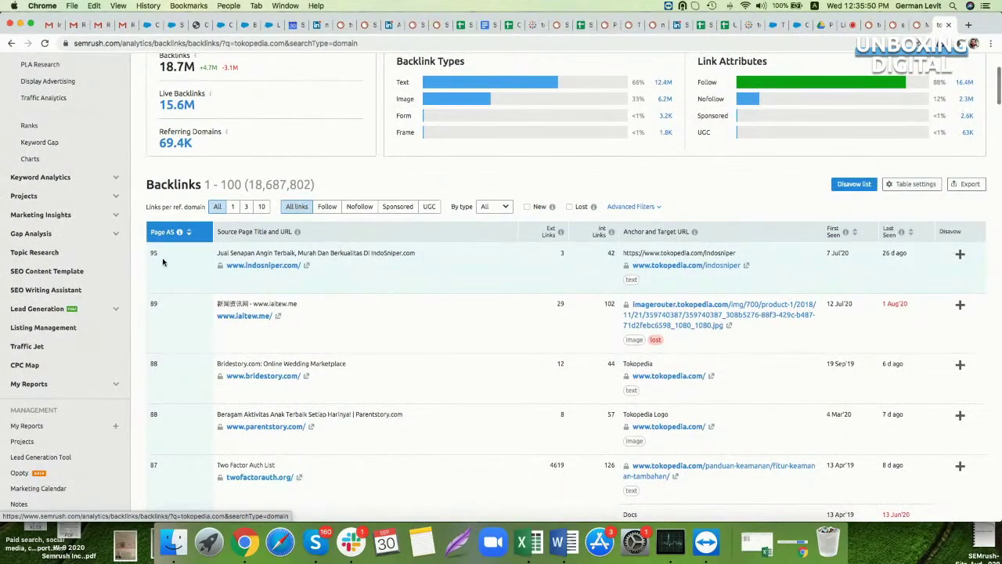
pyautogui.scroll(-1, 163, 263)
pyautogui.scroll(5, 164, 258)
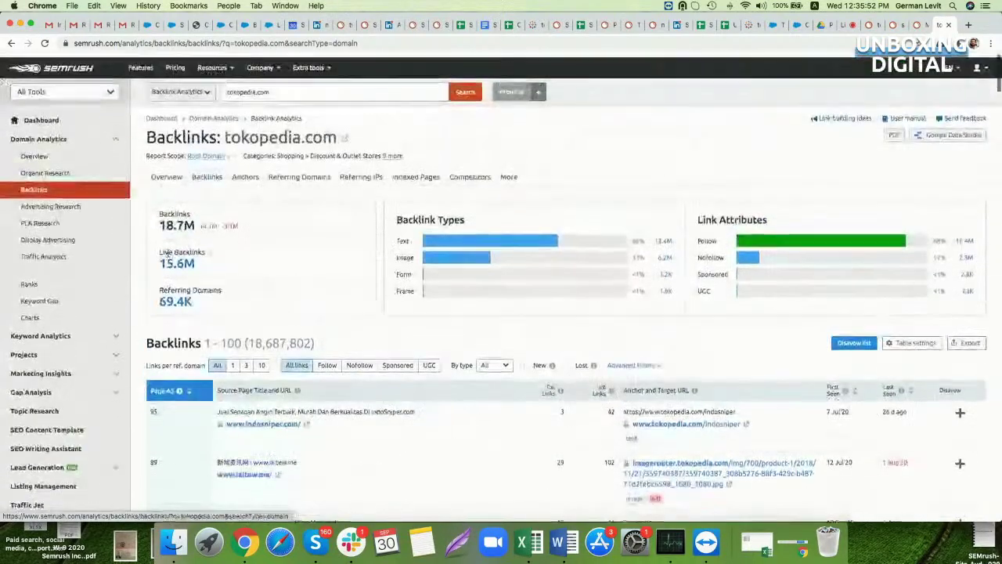
# Examine the referring domains of tokopedia.com, including their TLD distribution and countries.
pyautogui.click(297, 176)
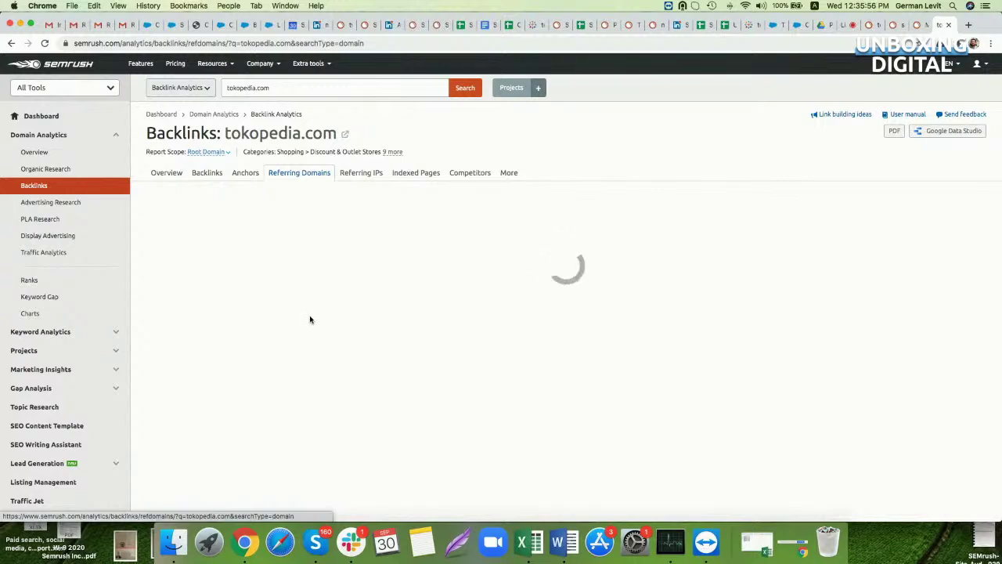
pyautogui.scroll(-5, 196, 322)
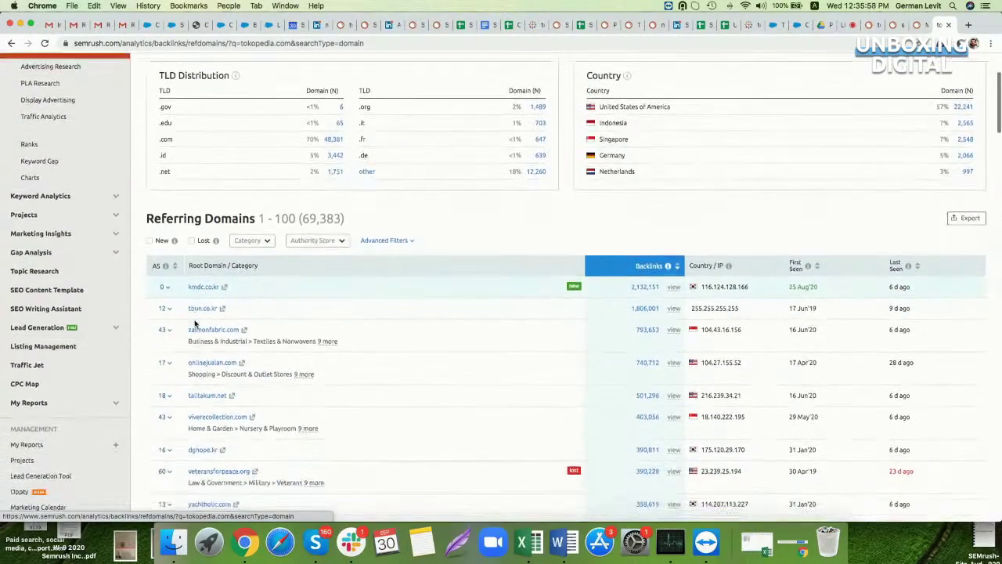
pyautogui.scroll(-1, 196, 324)
pyautogui.scroll(5, 192, 313)
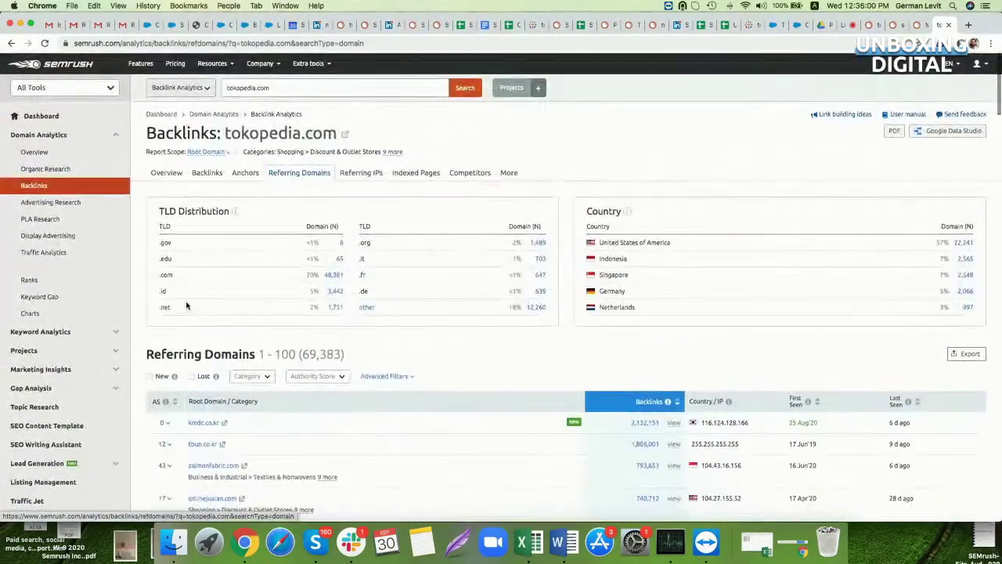
# Run a Backlink Gap comparison of tokopedia.com against bukalapak.com and review the referring-domain prospects.
pyautogui.click(64, 387)
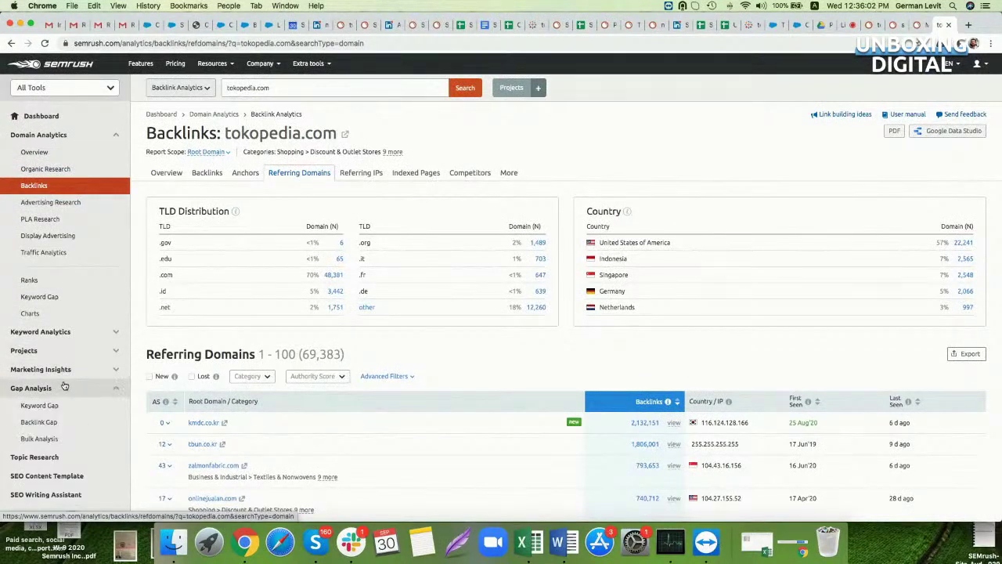
pyautogui.click(36, 426)
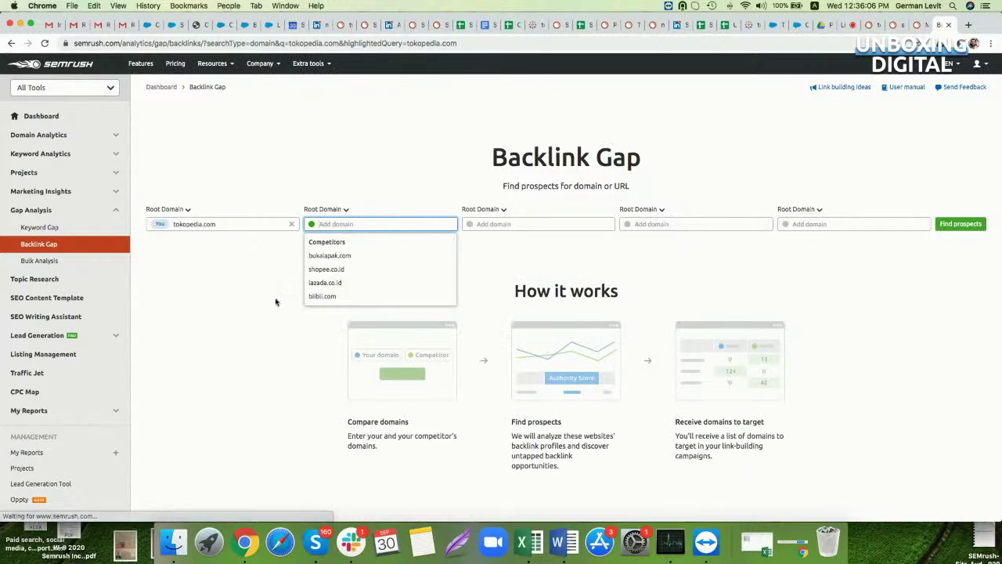
pyautogui.click(340, 255)
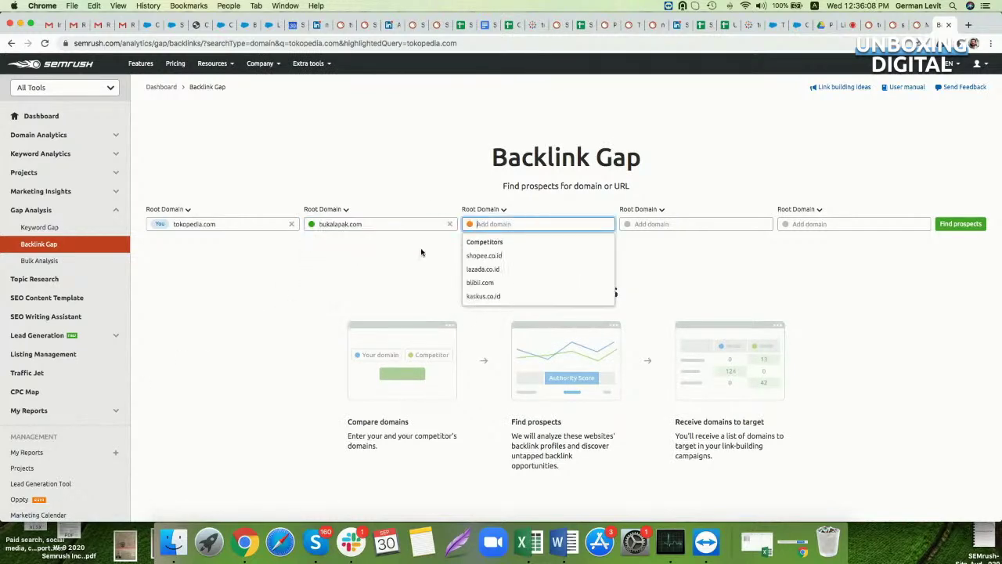
pyautogui.click(959, 224)
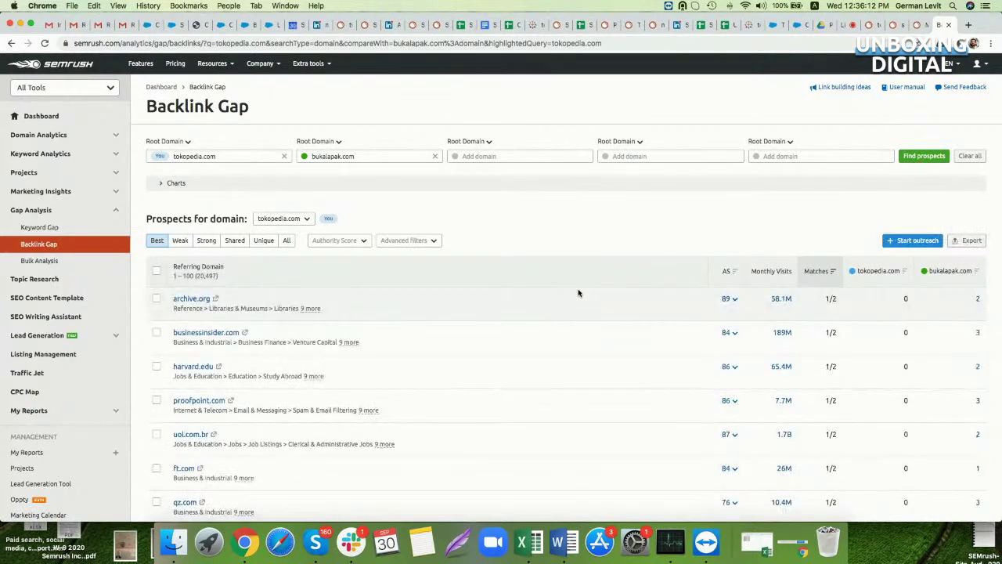
pyautogui.scroll(-5, 481, 317)
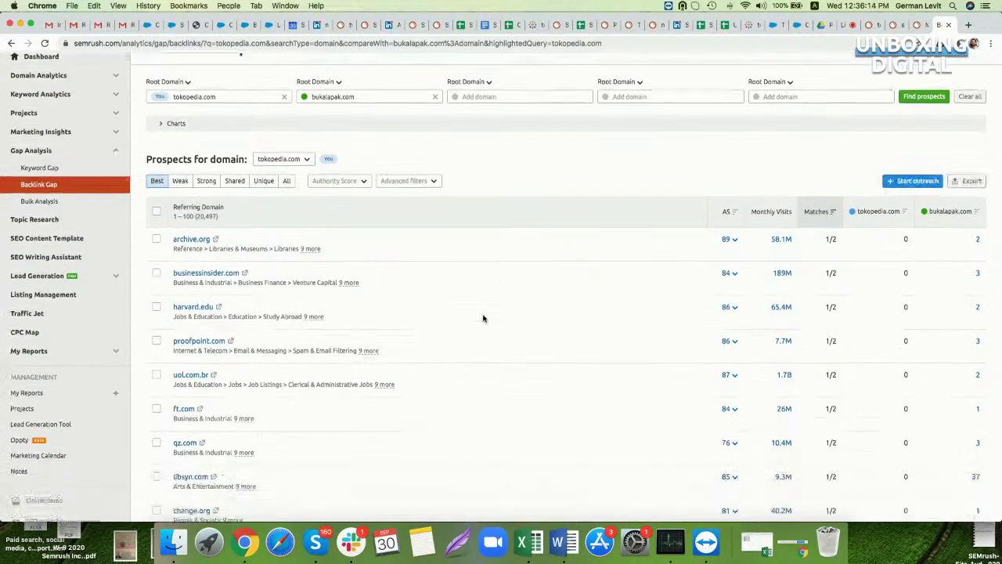
pyautogui.scroll(5, 480, 317)
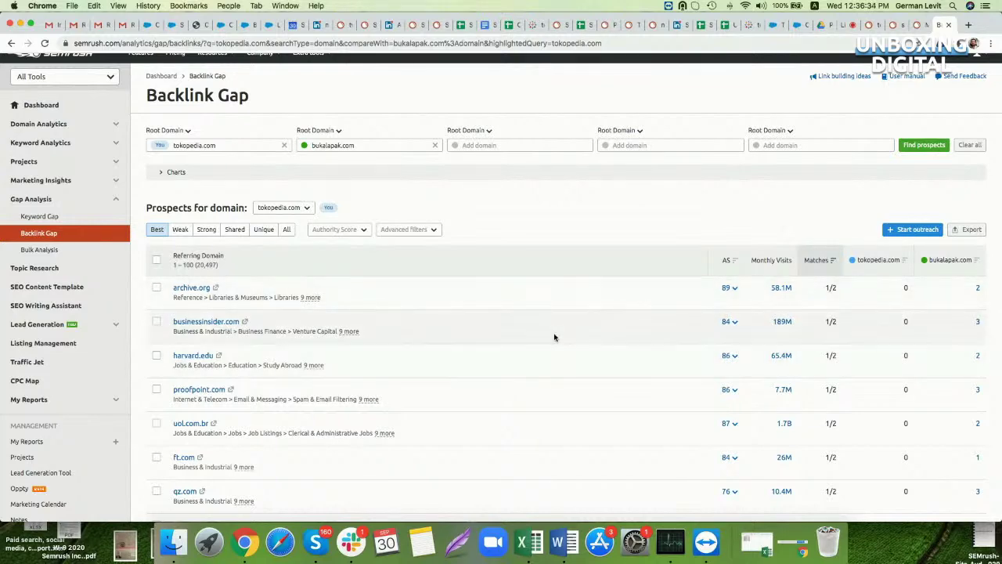
pyautogui.scroll(1, 548, 336)
# Open the Link Building tool of the Washingtonpost project and examine all its domain prospects.
pyautogui.click(89, 173)
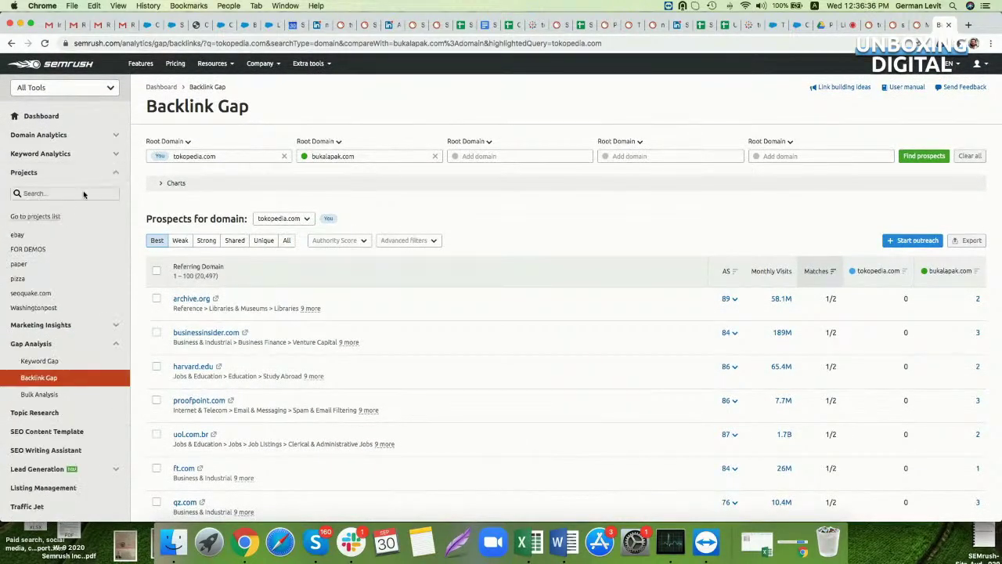
pyautogui.click(72, 309)
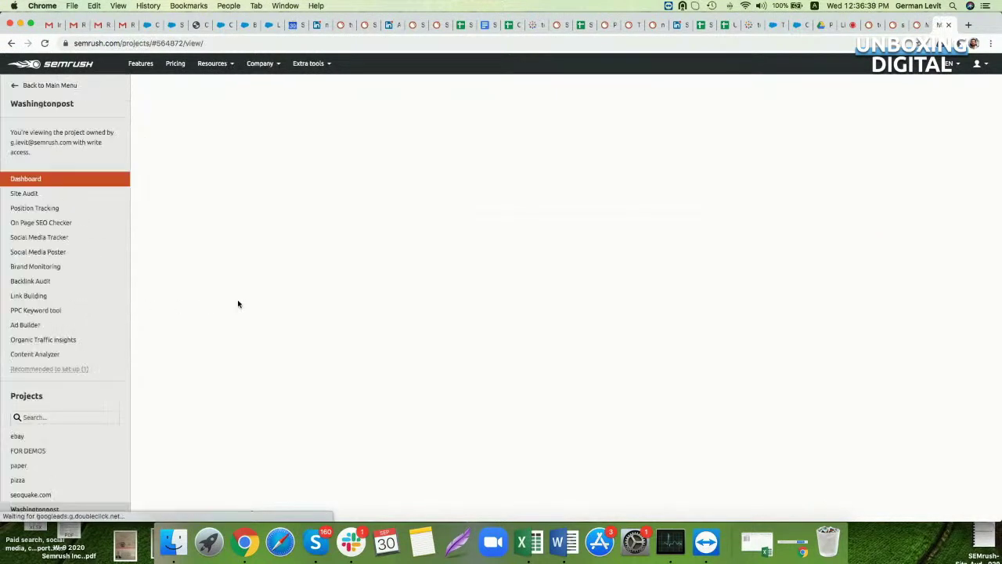
pyautogui.click(40, 295)
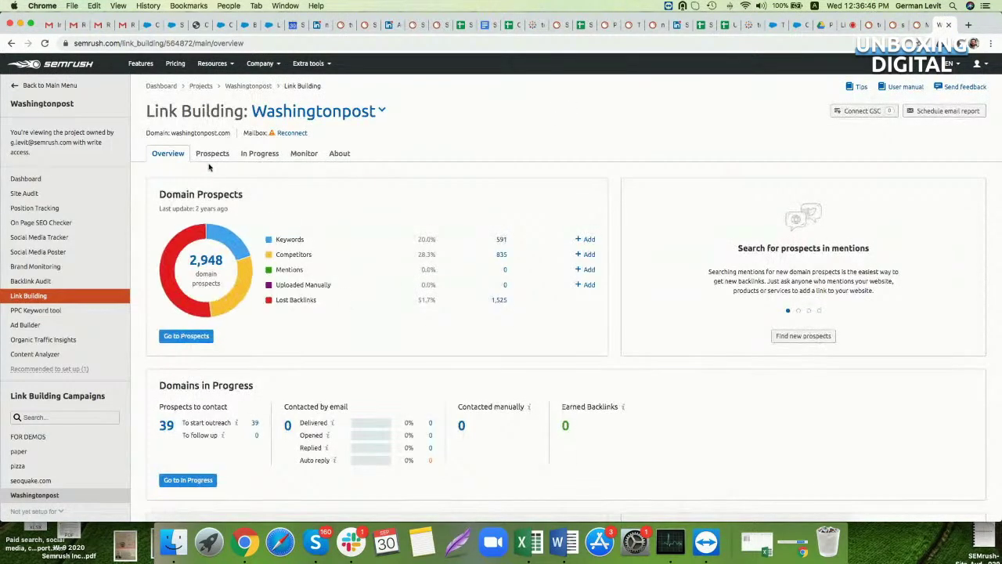
pyautogui.click(211, 159)
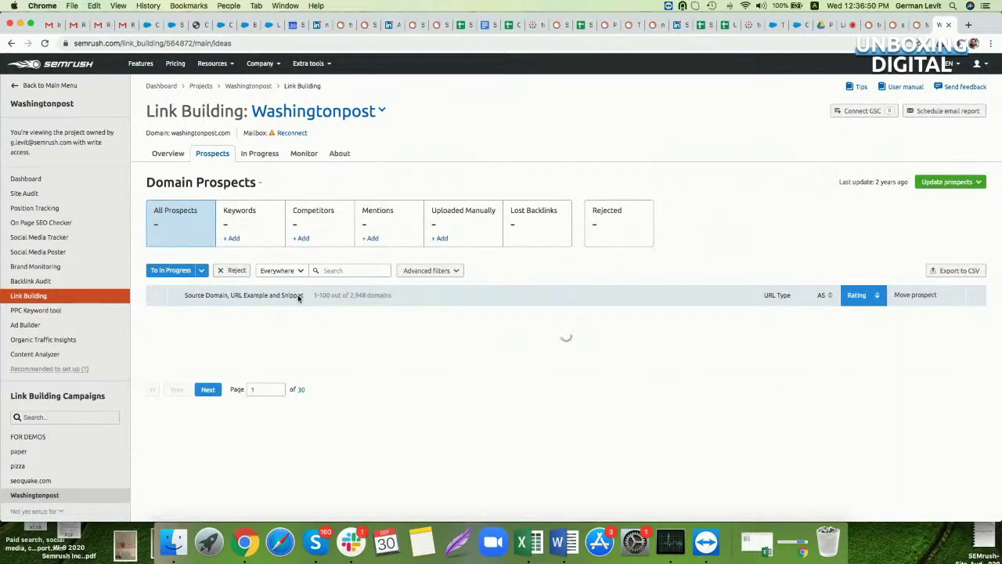
pyautogui.scroll(-2, 321, 296)
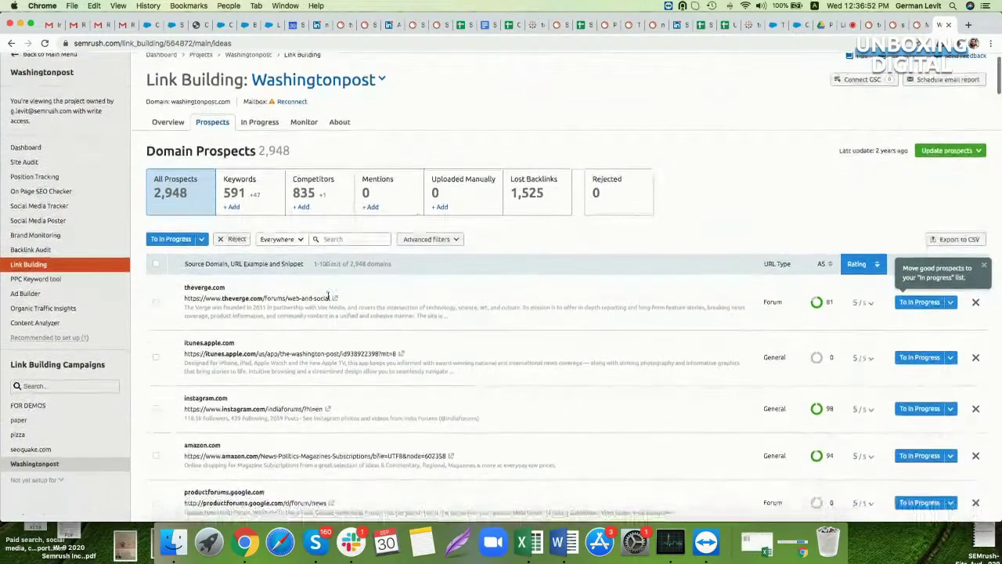
pyautogui.scroll(-2, 329, 296)
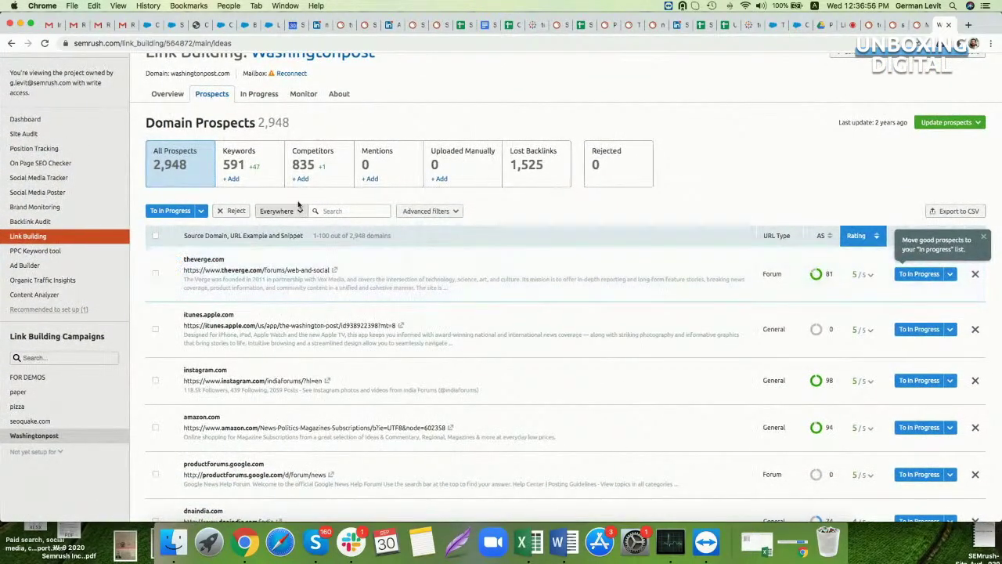
# Review the domain prospects sourced from keywords, followed by those sourced from competitors.
pyautogui.click(245, 161)
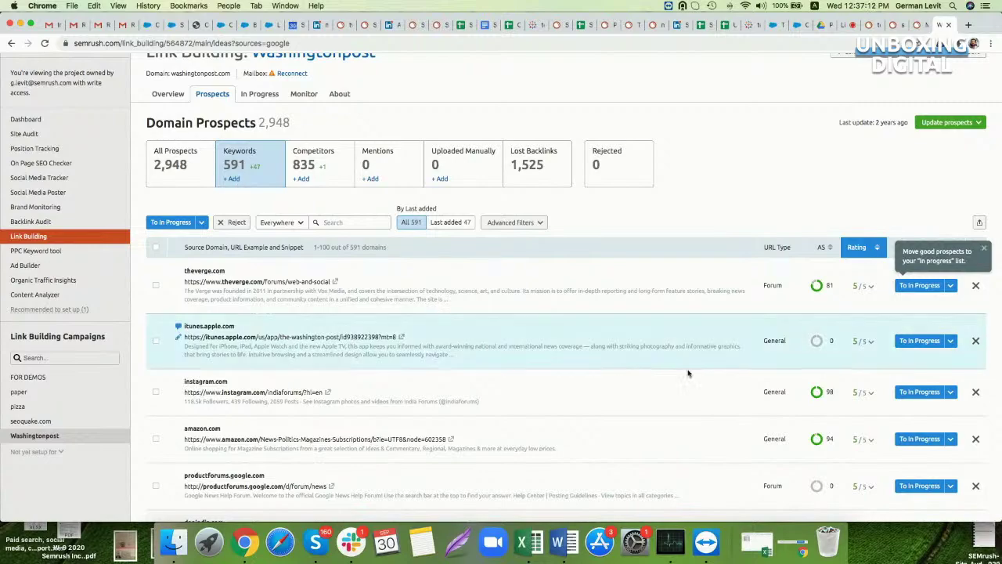
pyautogui.scroll(-5, 689, 368)
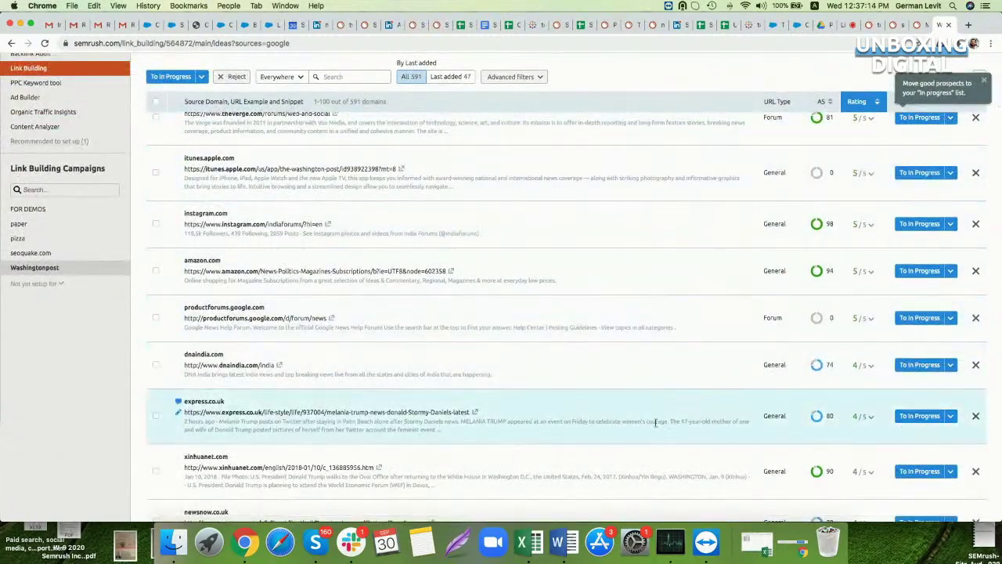
pyautogui.scroll(5, 650, 436)
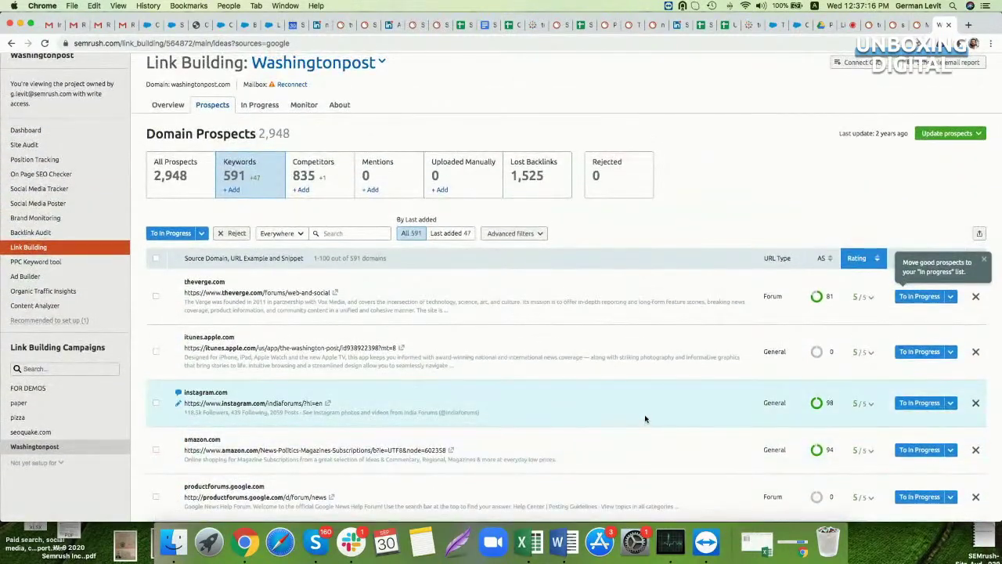
pyautogui.click(321, 184)
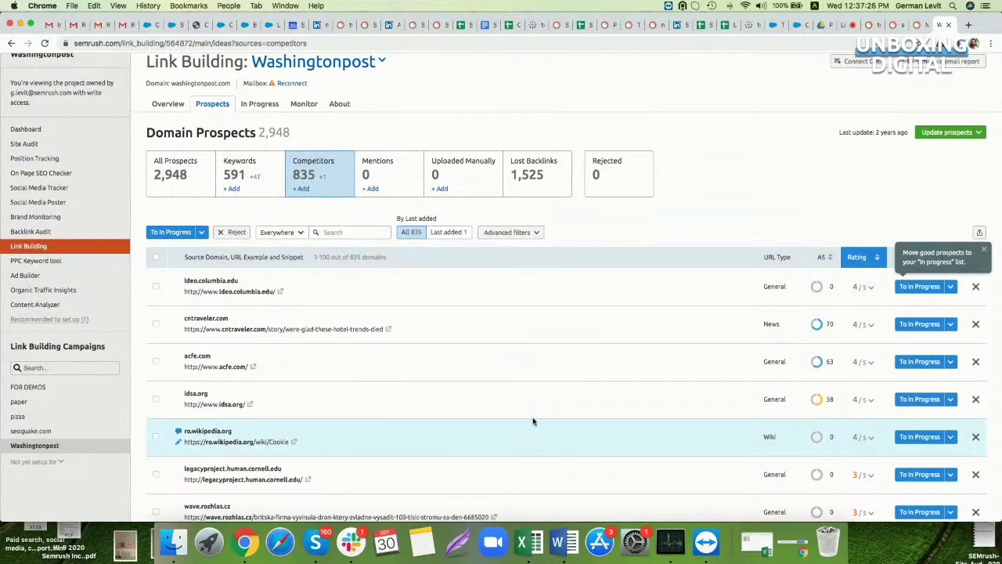
# Check the monitored domains and the domains in progress, and open the email outreach form for chatelaine.com.
pyautogui.click(302, 104)
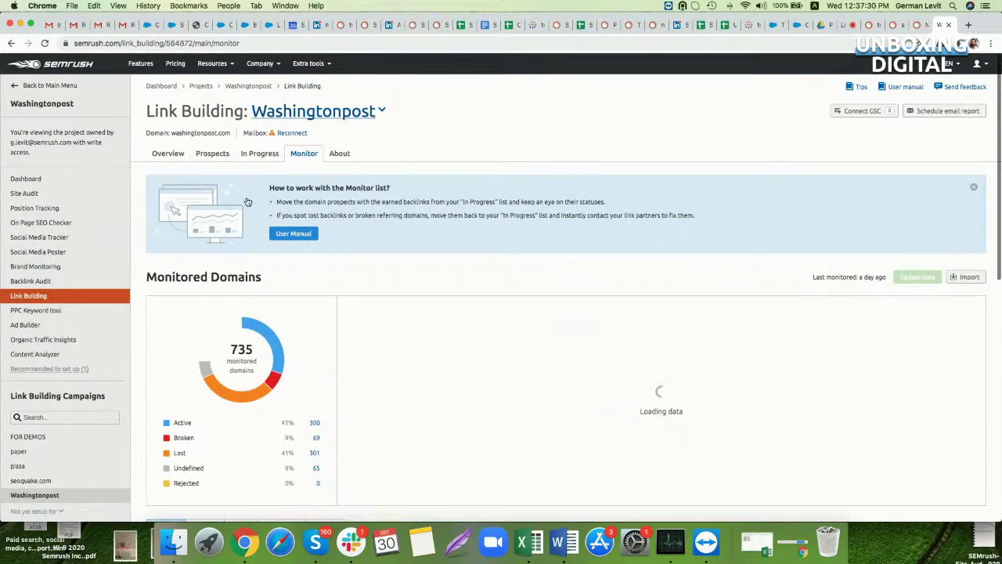
pyautogui.click(258, 155)
pyautogui.scroll(-2, 467, 324)
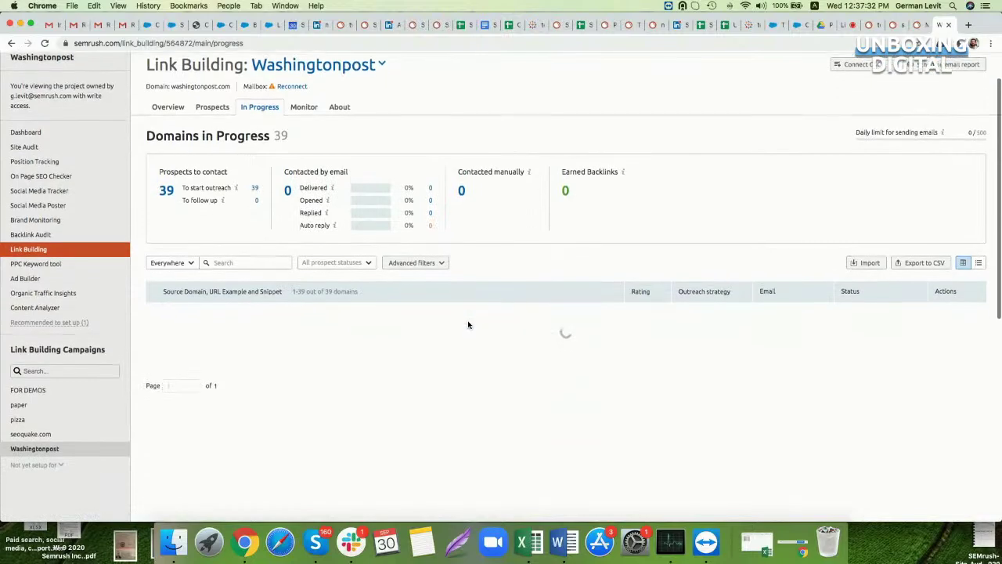
pyautogui.scroll(2, 468, 324)
pyautogui.scroll(-5, 573, 380)
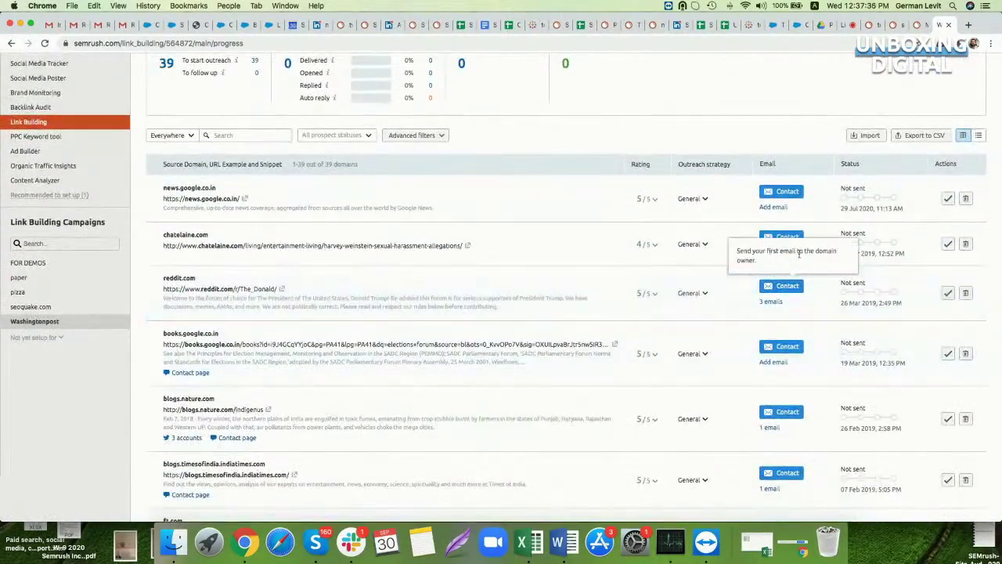
pyautogui.click(771, 254)
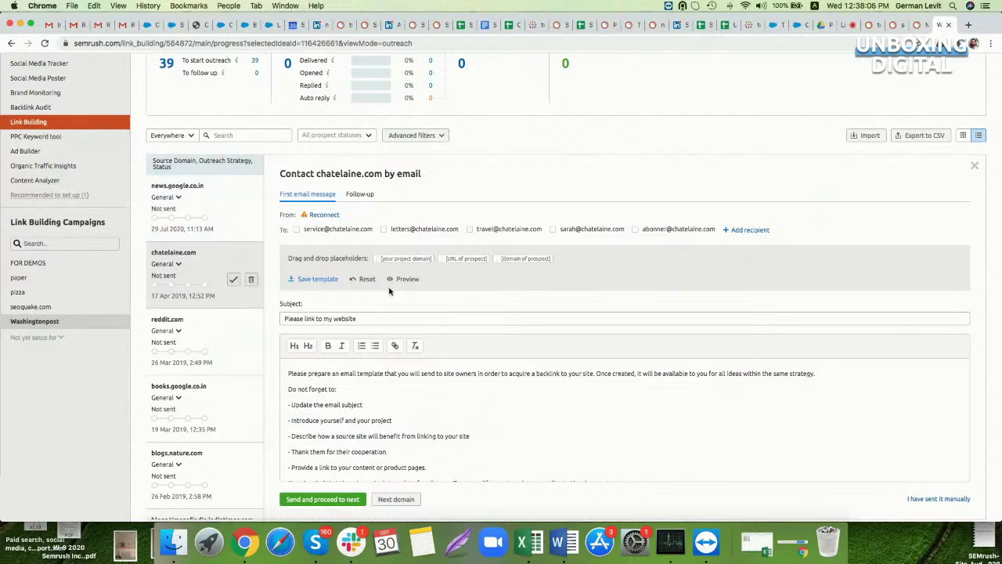
pyautogui.scroll(5, 389, 291)
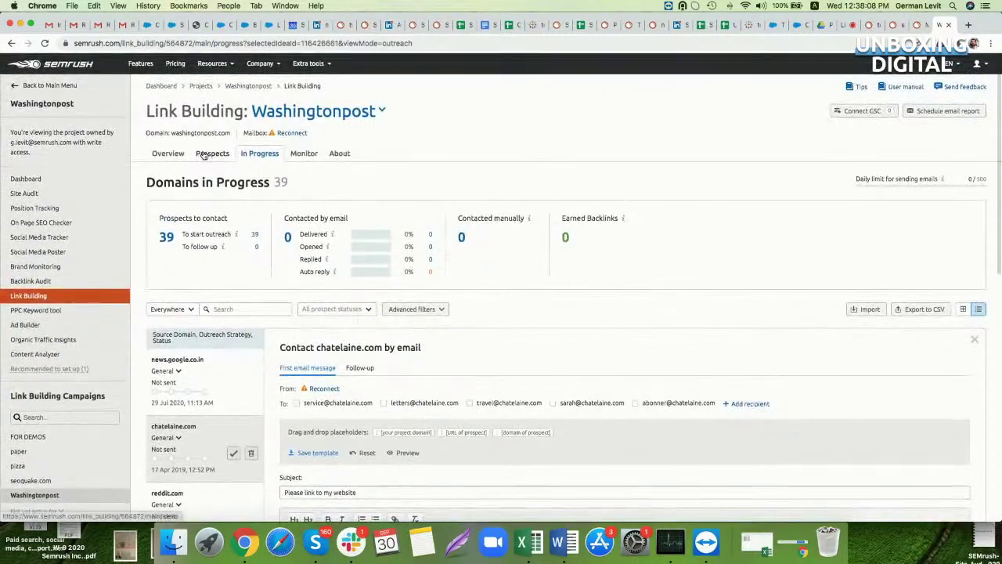
# Show the prospects sourced from mentions, and open Brand Monitoring for Washingtonpost in a new tab to review its web mentions.
pyautogui.click(209, 153)
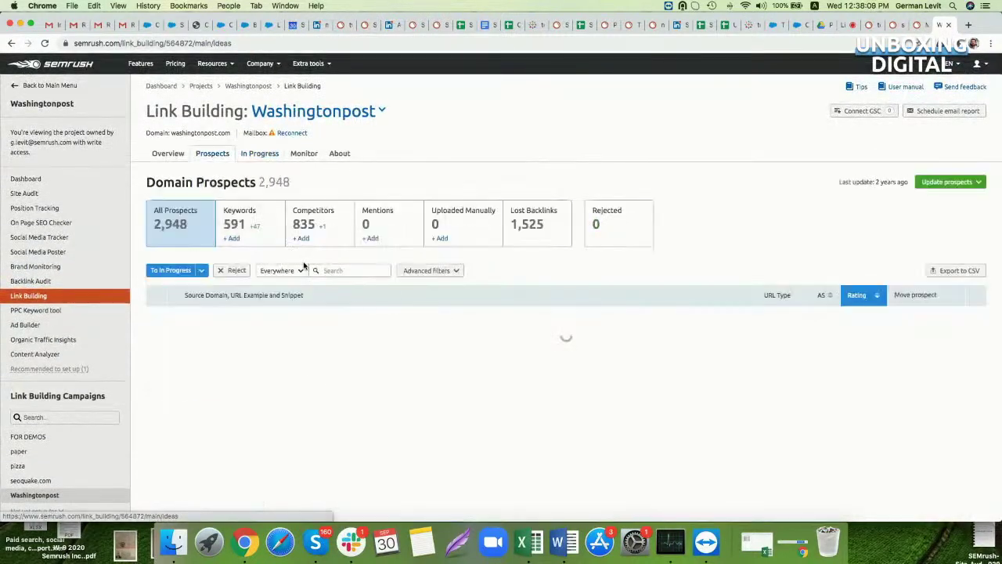
pyautogui.click(366, 222)
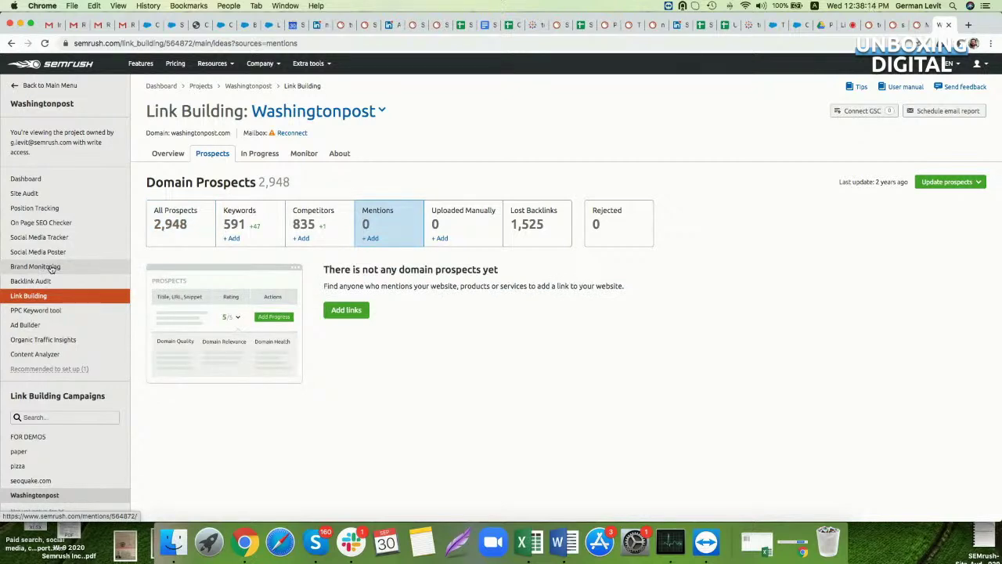
pyautogui.rightClick(50, 268)
pyautogui.click(79, 269)
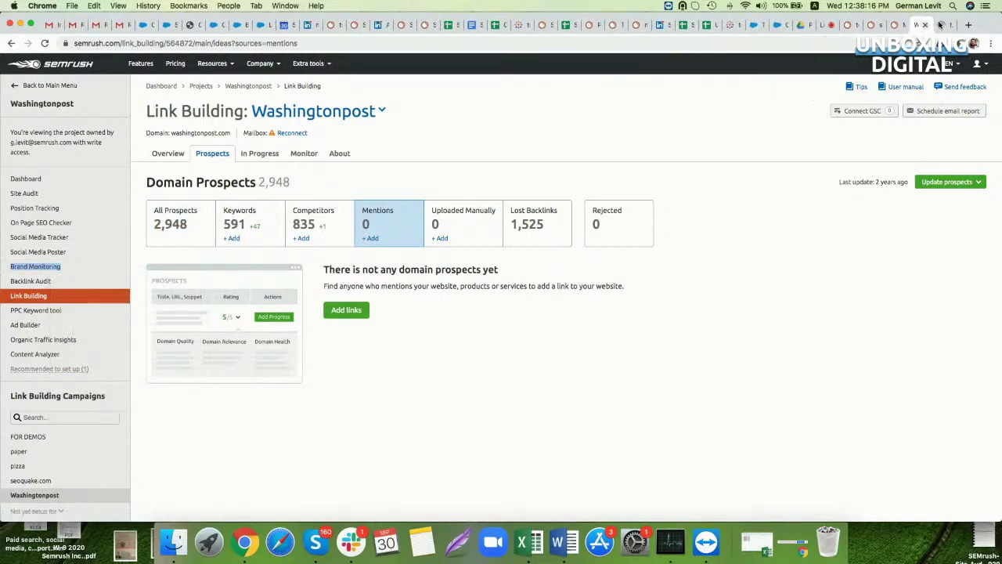
pyautogui.click(939, 25)
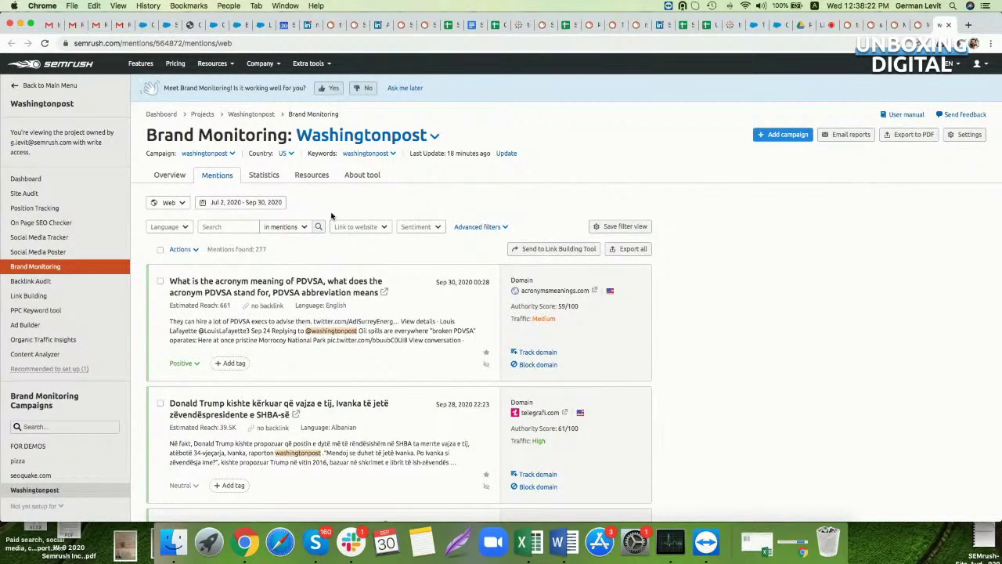
pyautogui.scroll(-5, 288, 283)
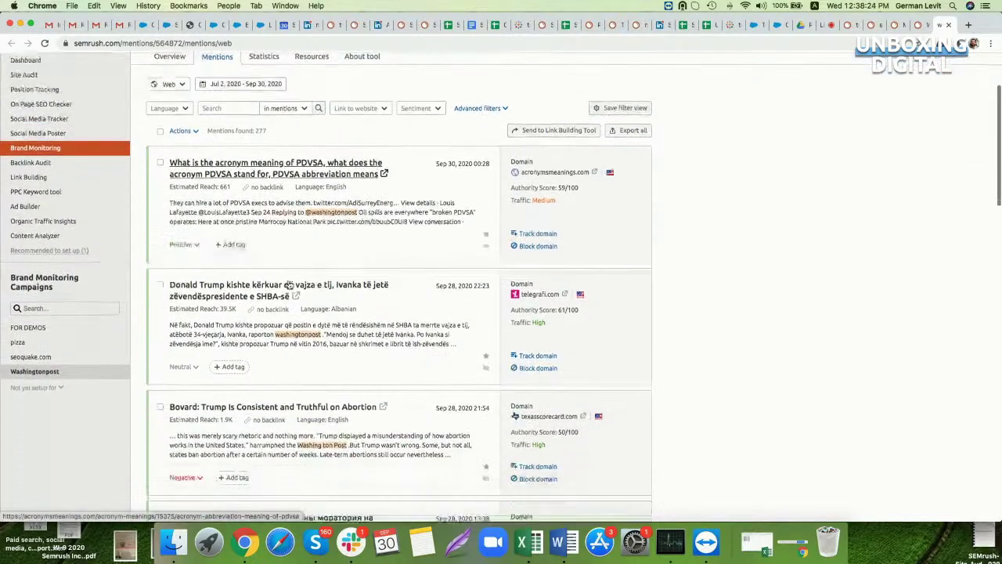
# Leave Brand Monitoring and the Washingtonpost project, switch to the Advertising Toolkit and open Advertising Research.
pyautogui.scroll(5, 288, 283)
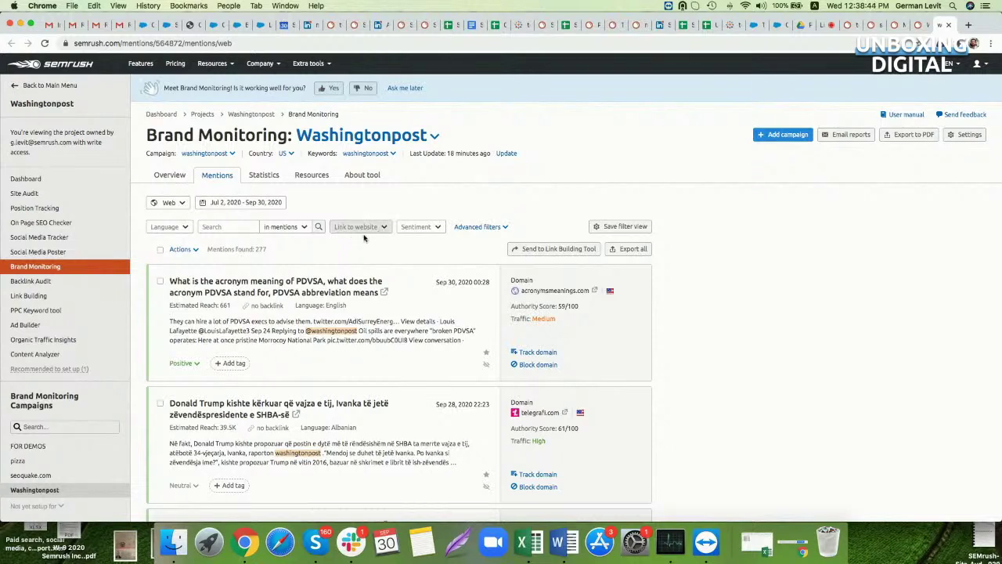
pyautogui.click(23, 300)
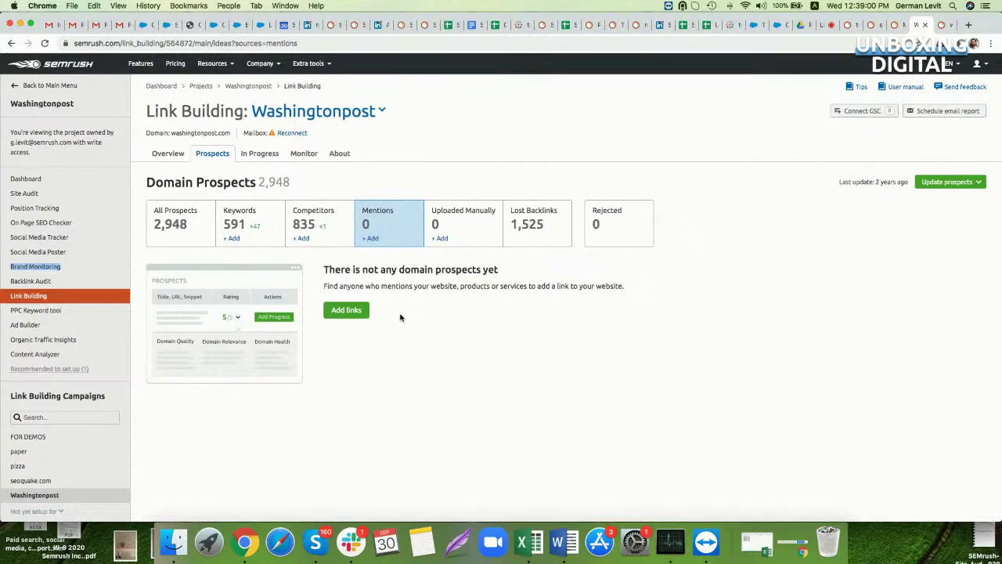
pyautogui.click(43, 86)
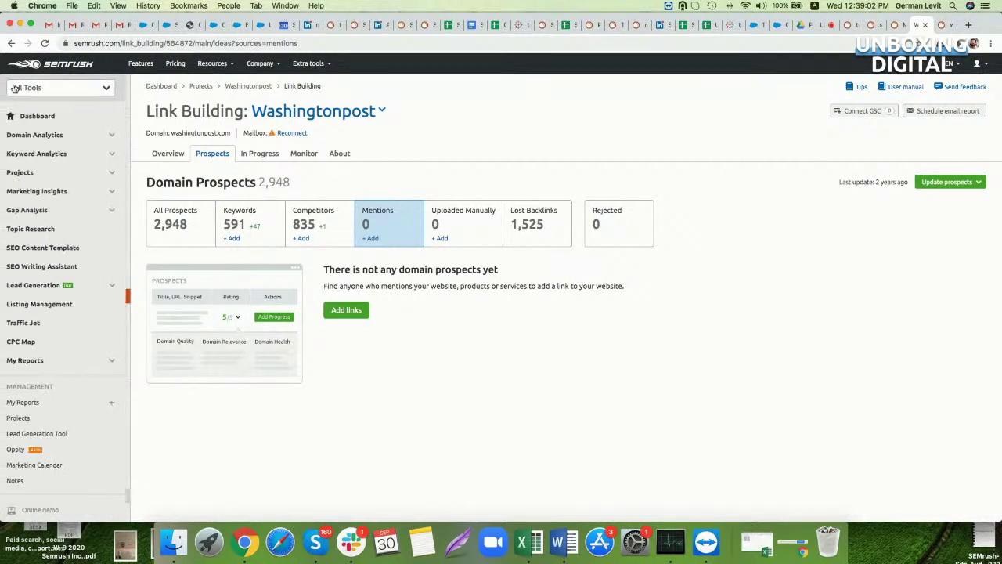
pyautogui.click(75, 88)
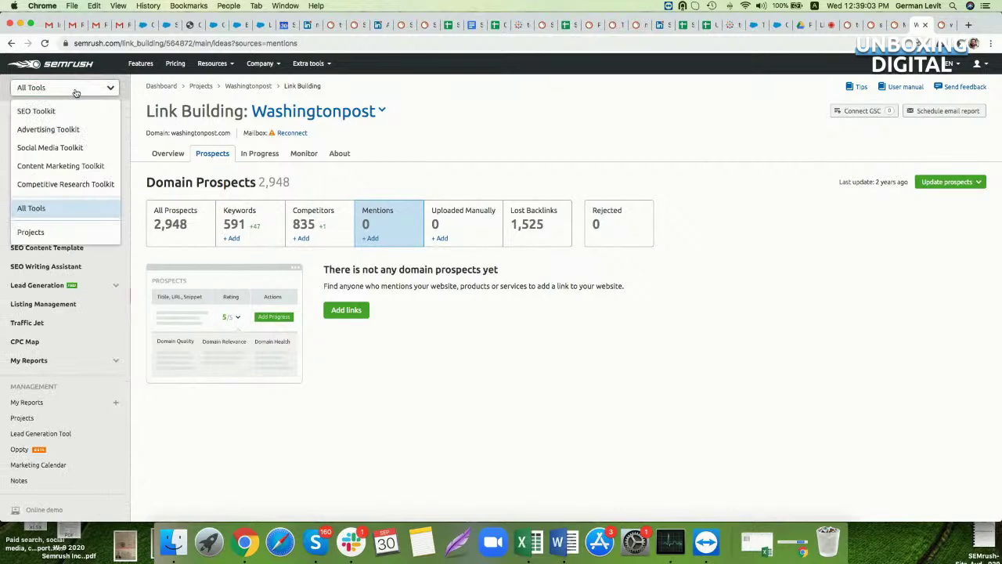
pyautogui.click(44, 130)
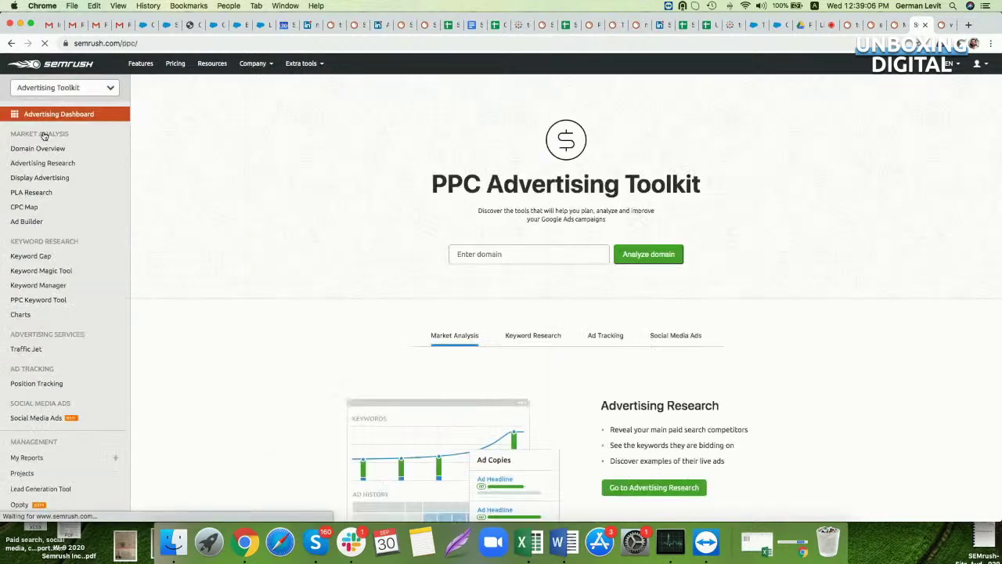
pyautogui.click(51, 164)
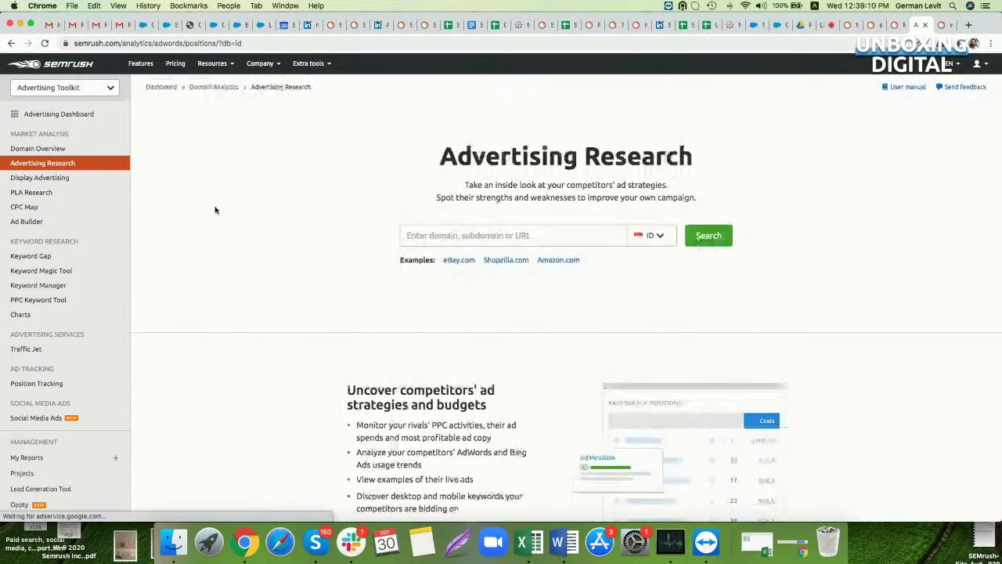
# Look up tokipedia.com in Advertising Research for Indonesia, and correct the searched domain to tokopedia.com.
pyautogui.click(462, 235)
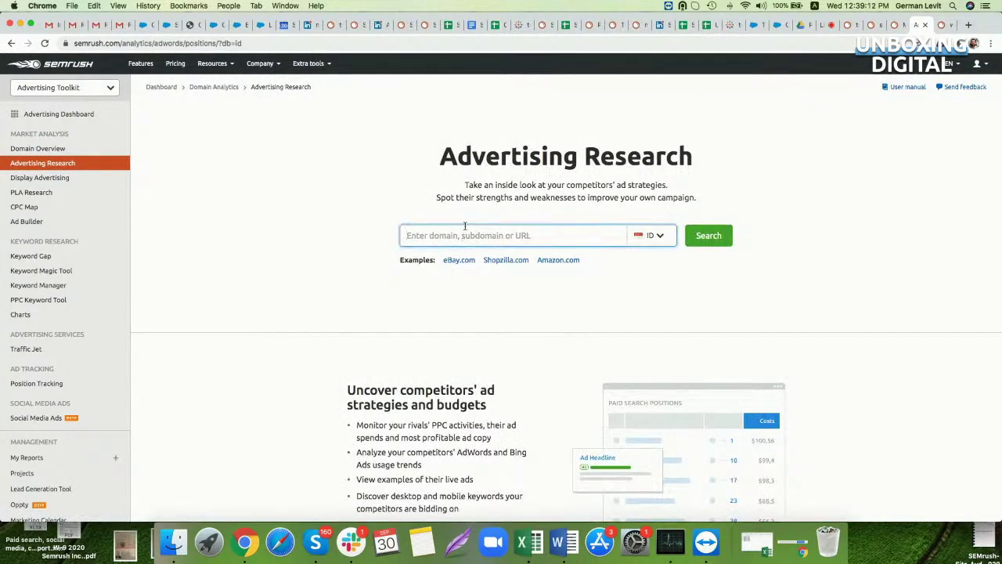
pyautogui.write('tokip')
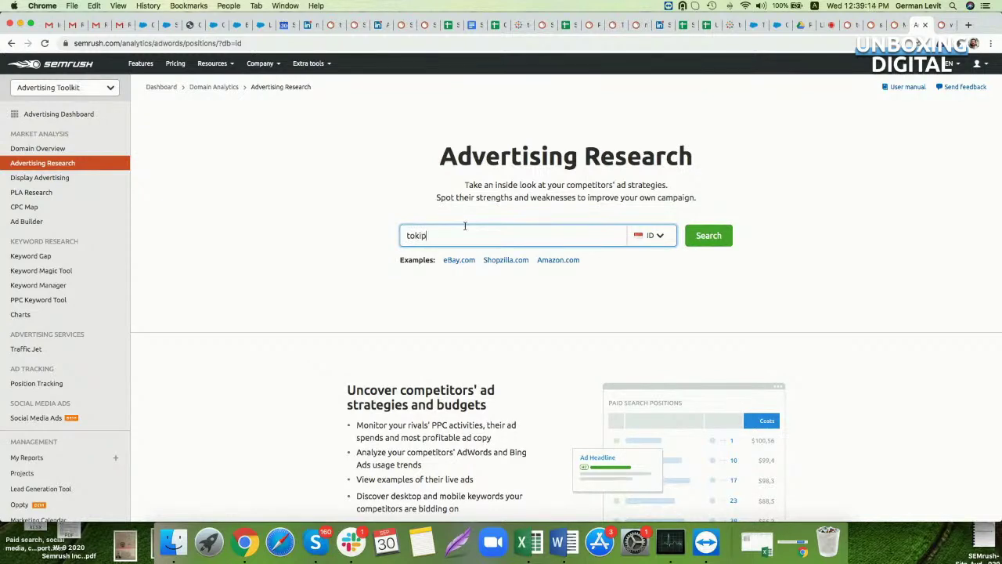
pyautogui.write('edia.com')
pyautogui.click(708, 237)
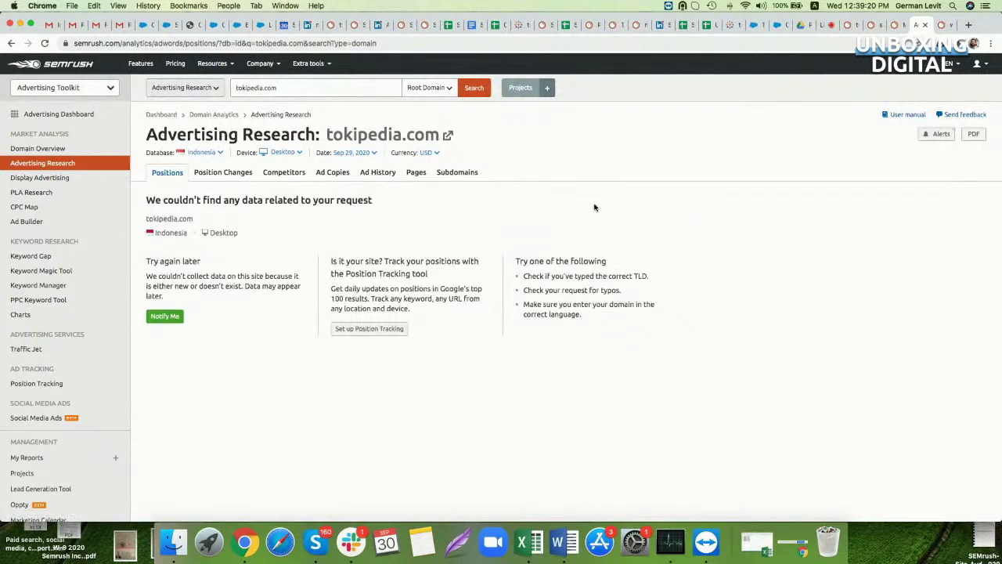
pyautogui.click(245, 88)
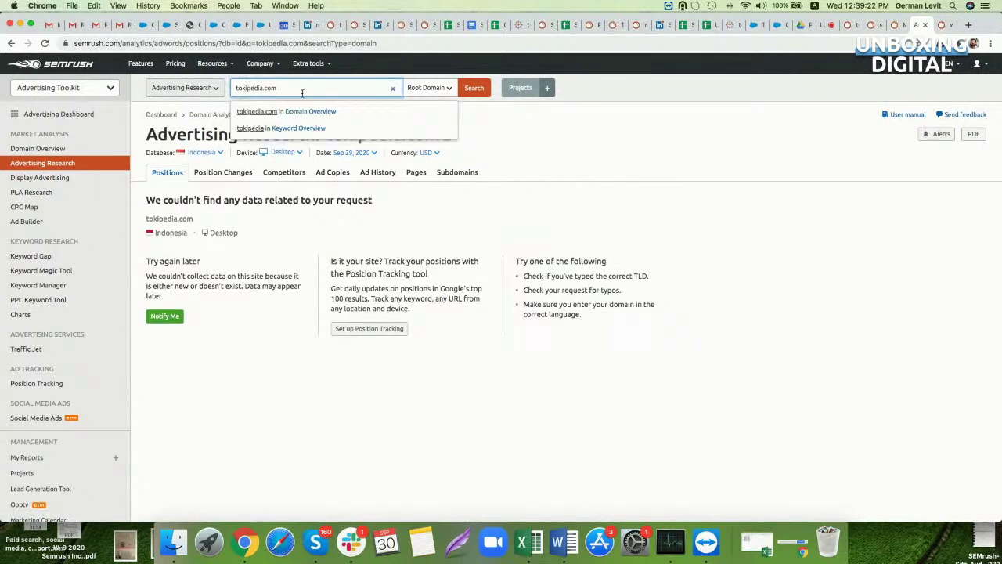
pyautogui.press('Delete')
pyautogui.write('o')
pyautogui.press('Return')
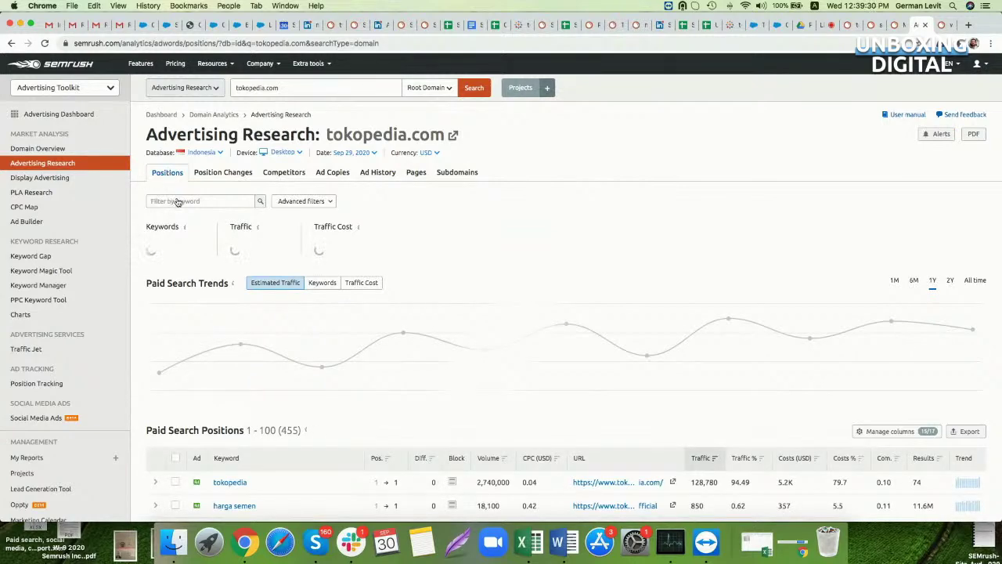
# Examine the paid search trend and positions of tokopedia.com, including the keywords' ad previews and the explanation of competitive density.
pyautogui.scroll(-4, 214, 238)
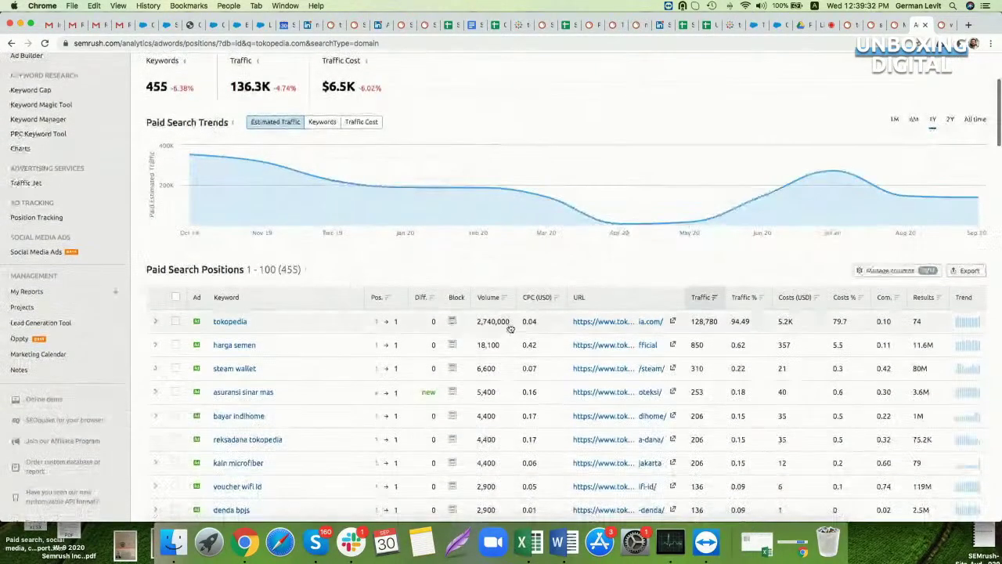
pyautogui.scroll(4, 420, 340)
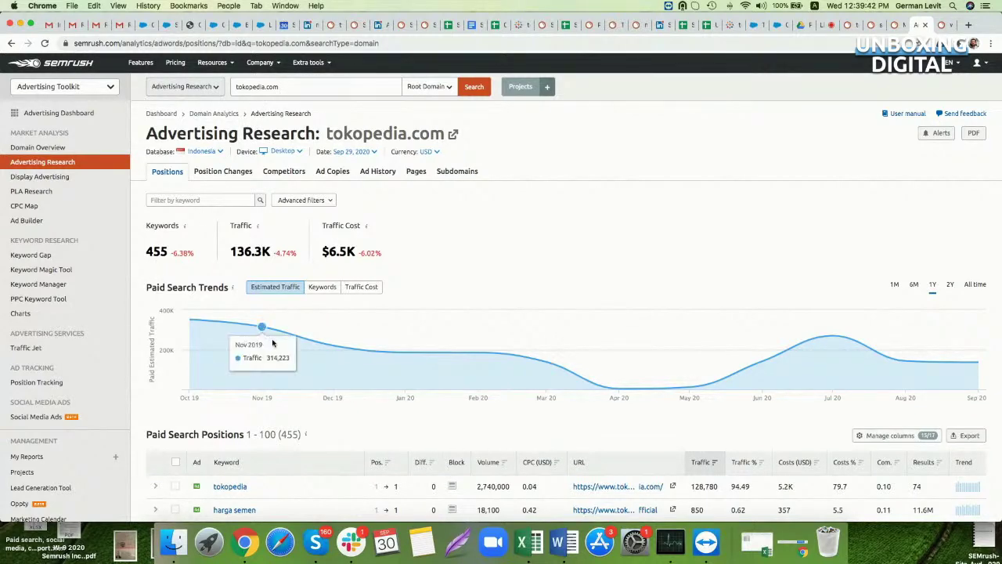
pyautogui.scroll(-2, 360, 368)
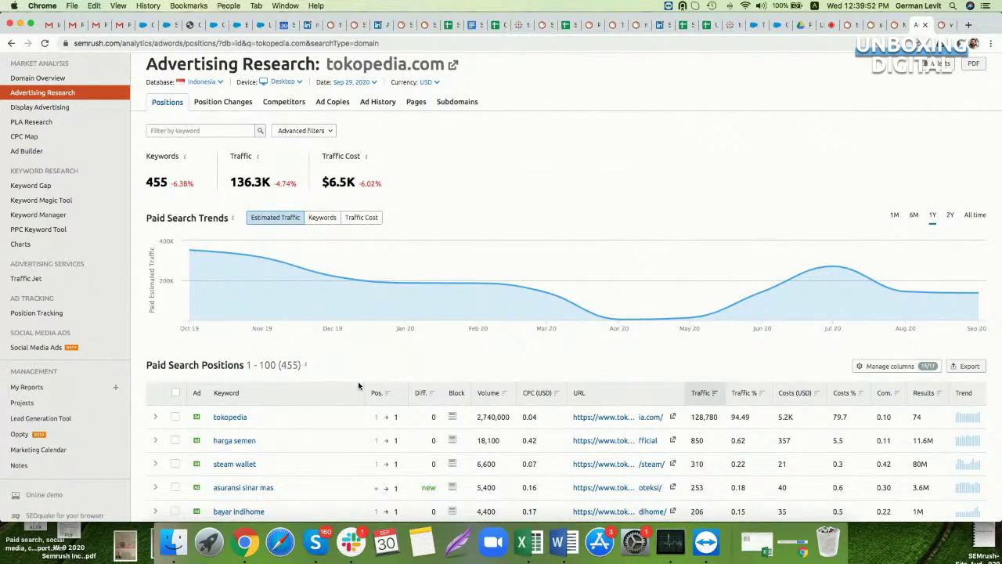
pyautogui.scroll(-3, 347, 384)
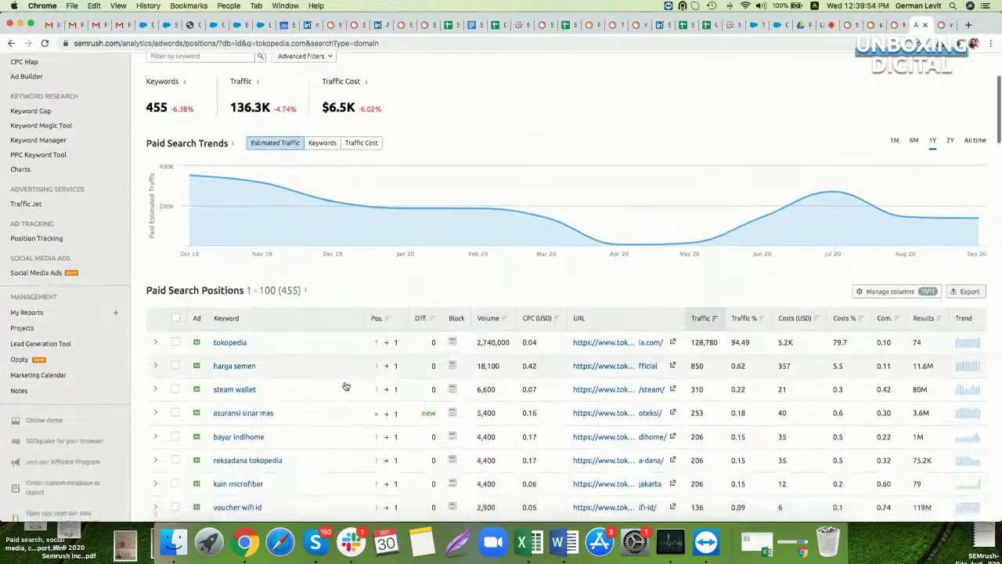
pyautogui.moveTo(195, 328)
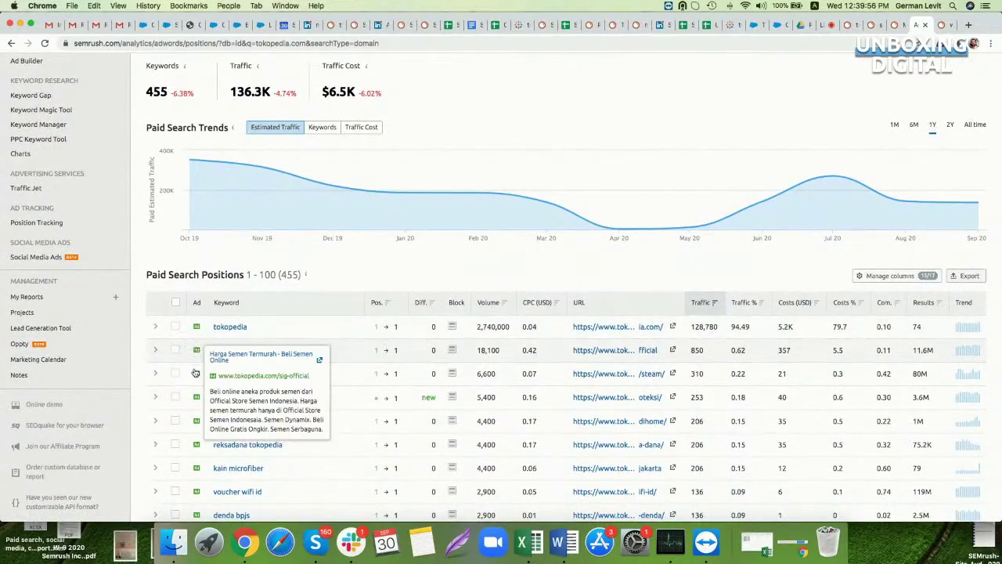
pyautogui.moveTo(197, 402)
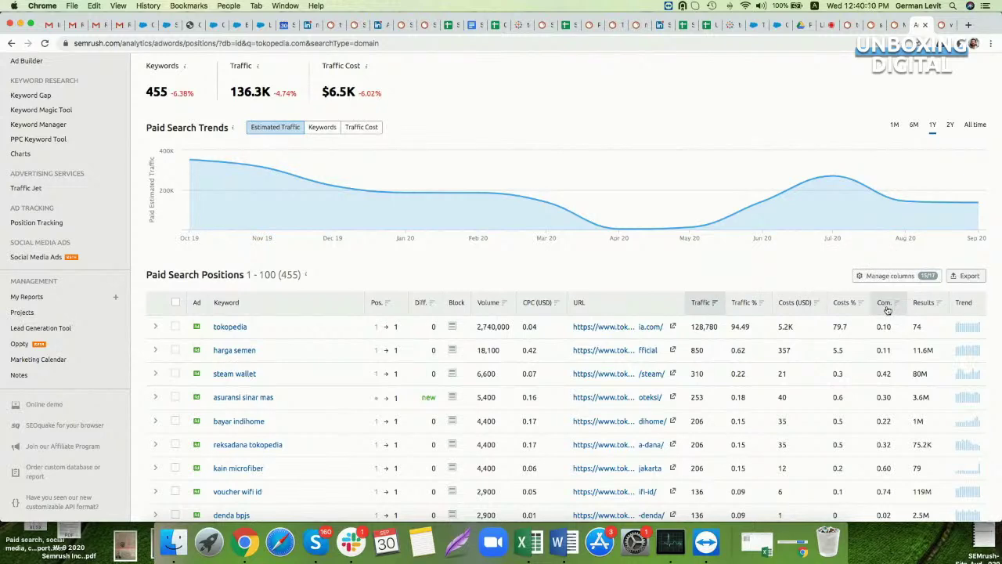
pyautogui.moveTo(887, 310)
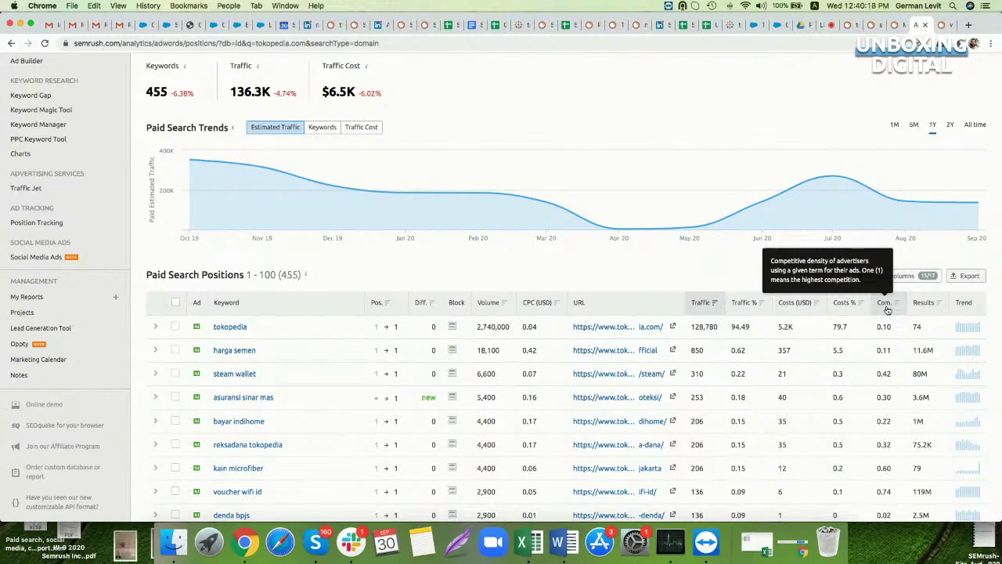
# Review the paid competitors of tokopedia.com, and show which keywords trigger its Kain Lap Microfiber ad copy.
pyautogui.scroll(3, 682, 228)
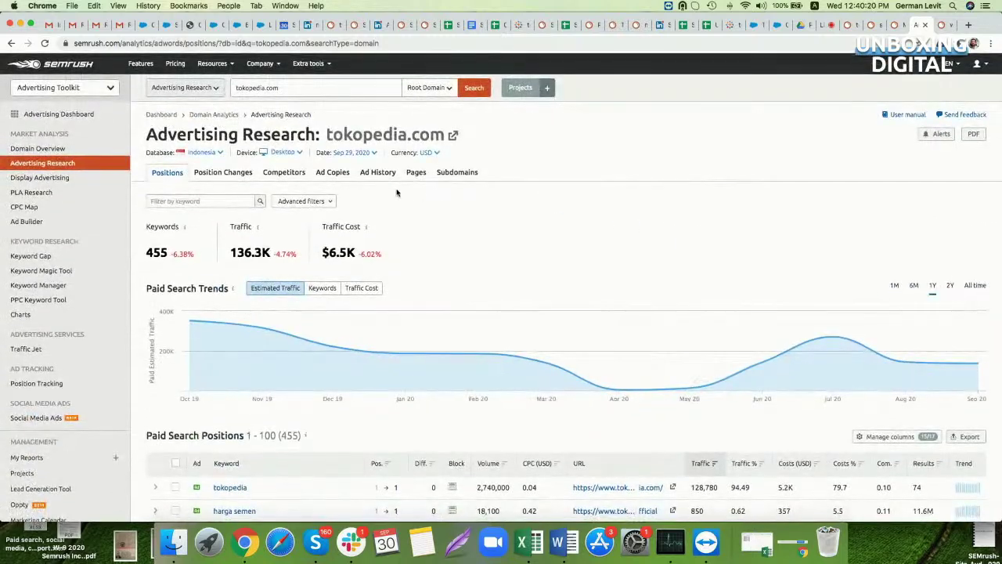
pyautogui.click(284, 173)
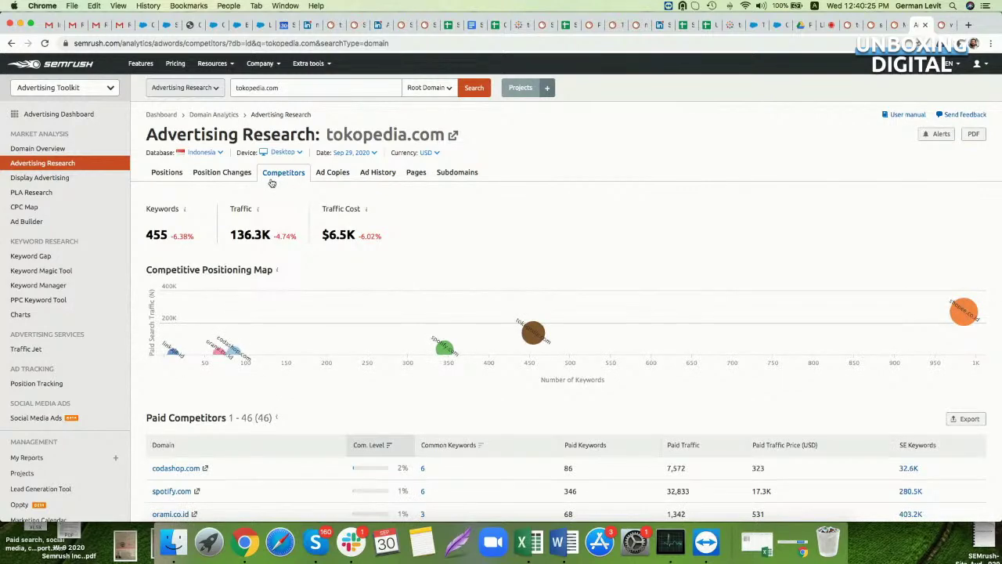
pyautogui.scroll(-2, 272, 182)
pyautogui.scroll(2, 291, 188)
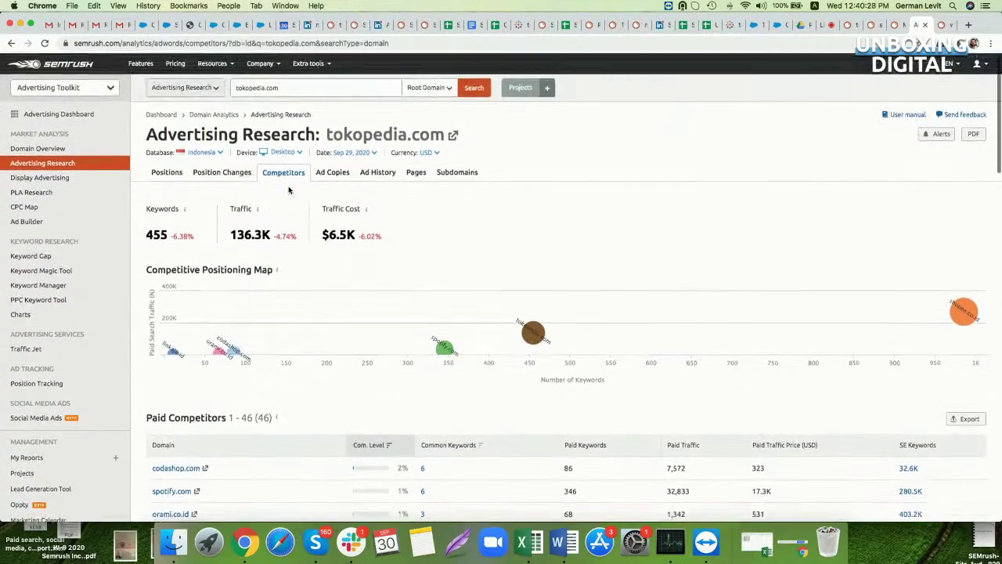
pyautogui.click(328, 173)
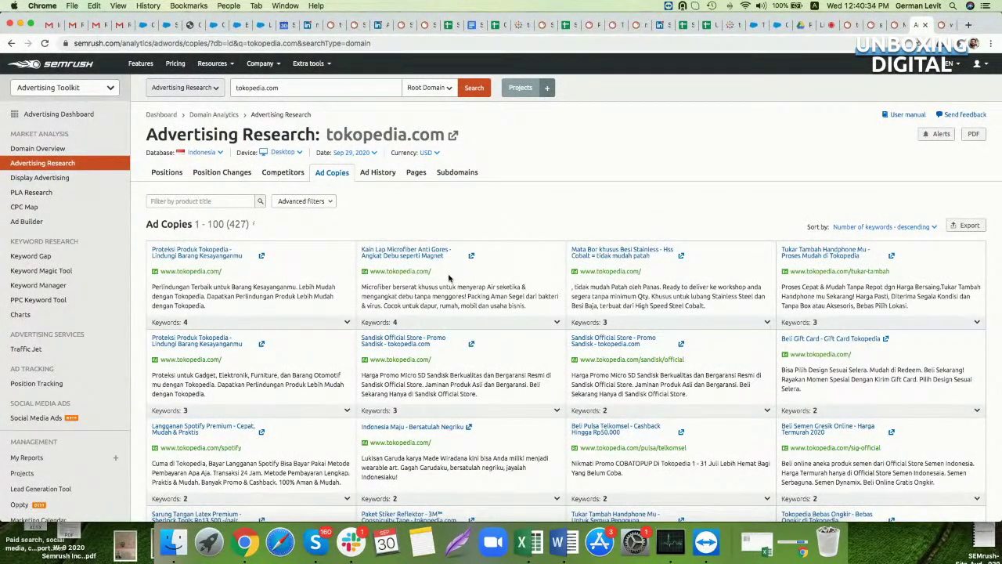
pyautogui.click(438, 324)
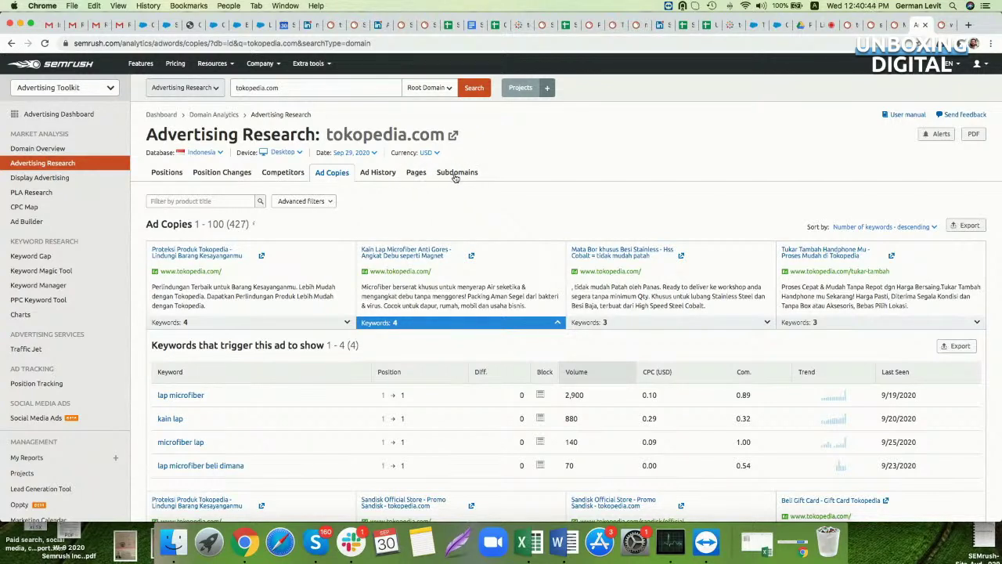
# Compare the paid keywords of tokopedia.com with those of shopee.co.id in Keyword Gap.
pyautogui.click(61, 256)
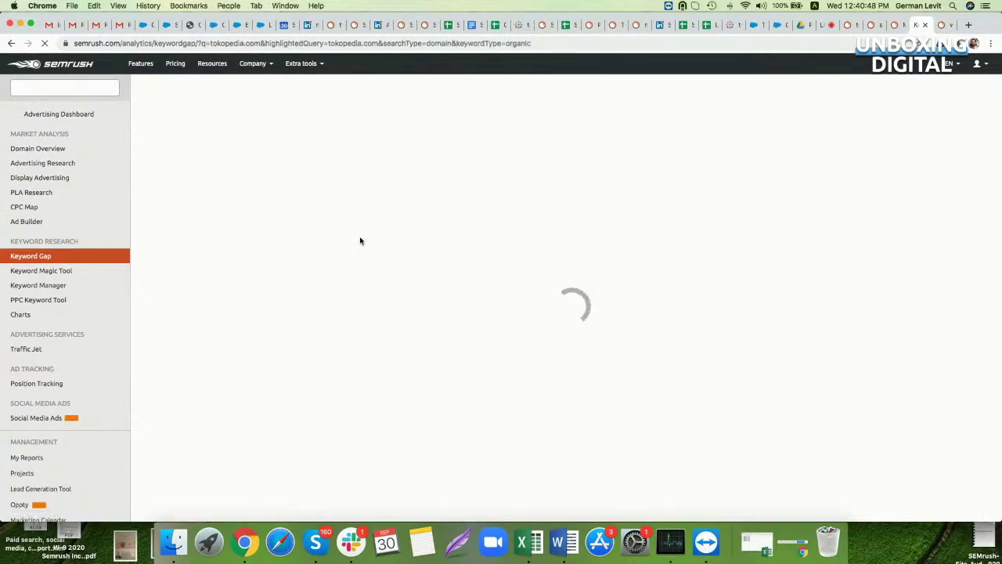
pyautogui.click(337, 232)
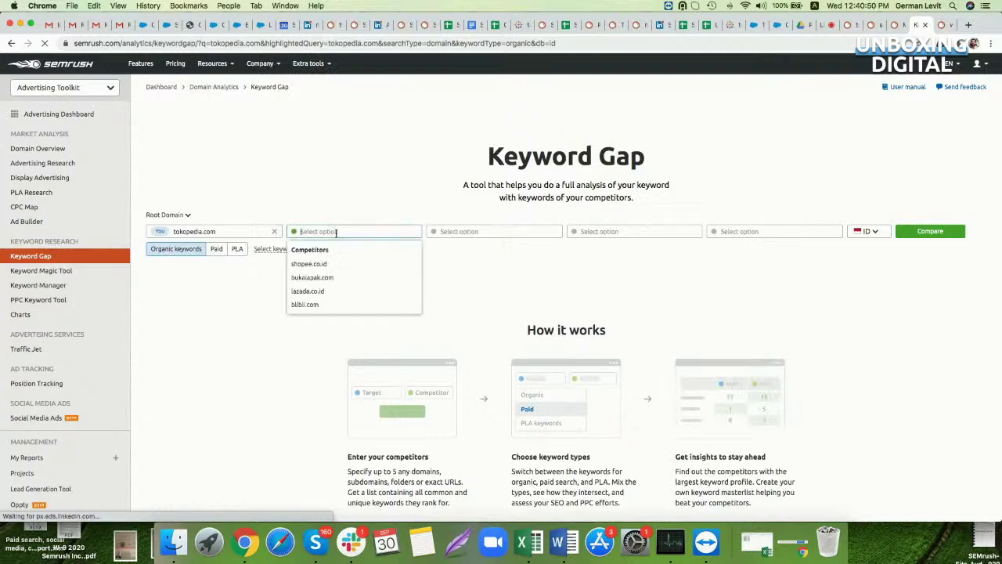
pyautogui.click(326, 265)
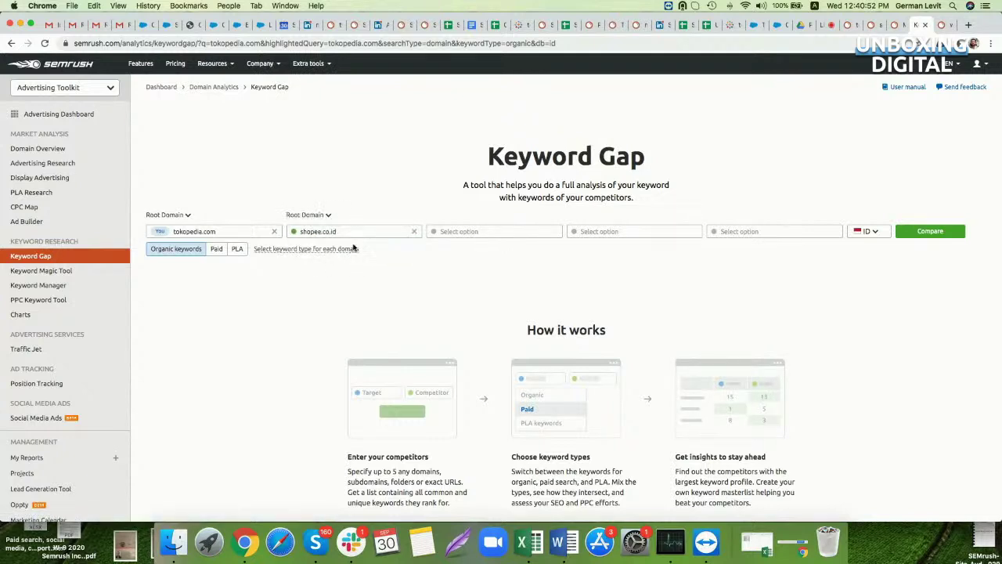
pyautogui.click(217, 249)
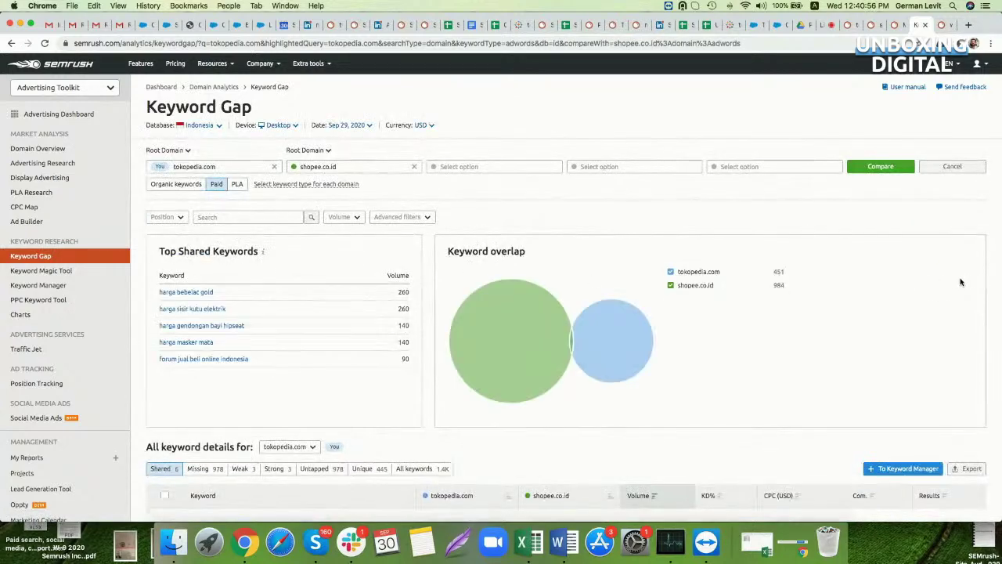
# Examine the keyword overlap of both domains and the details of their shared paid keywords.
pyautogui.moveTo(519, 295)
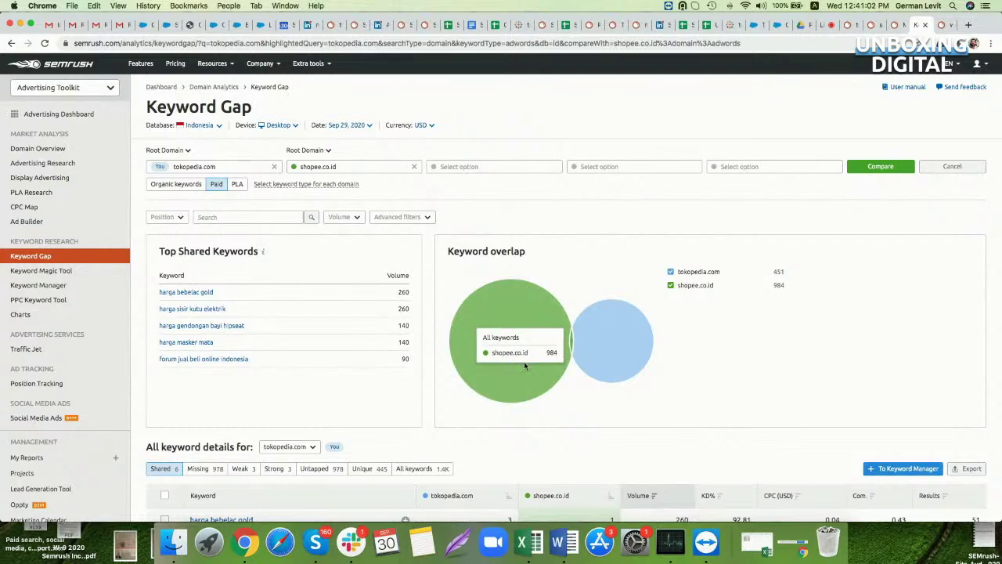
pyautogui.moveTo(570, 338)
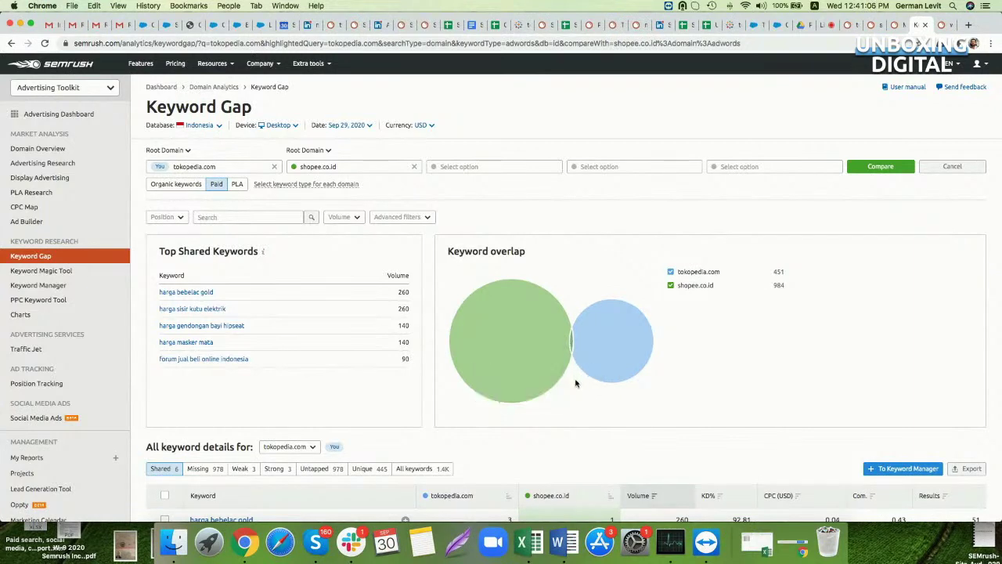
pyautogui.scroll(-5, 574, 381)
pyautogui.moveTo(576, 382)
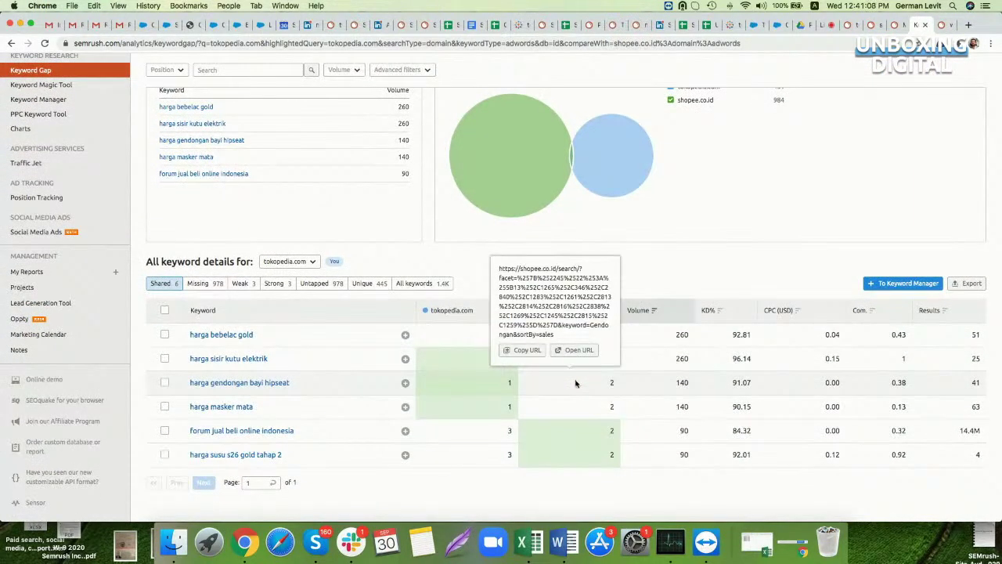
# Search the Keyword Magic Tool for "loan" in the Indonesia database and show the advanced filters.
pyautogui.scroll(5, 671, 338)
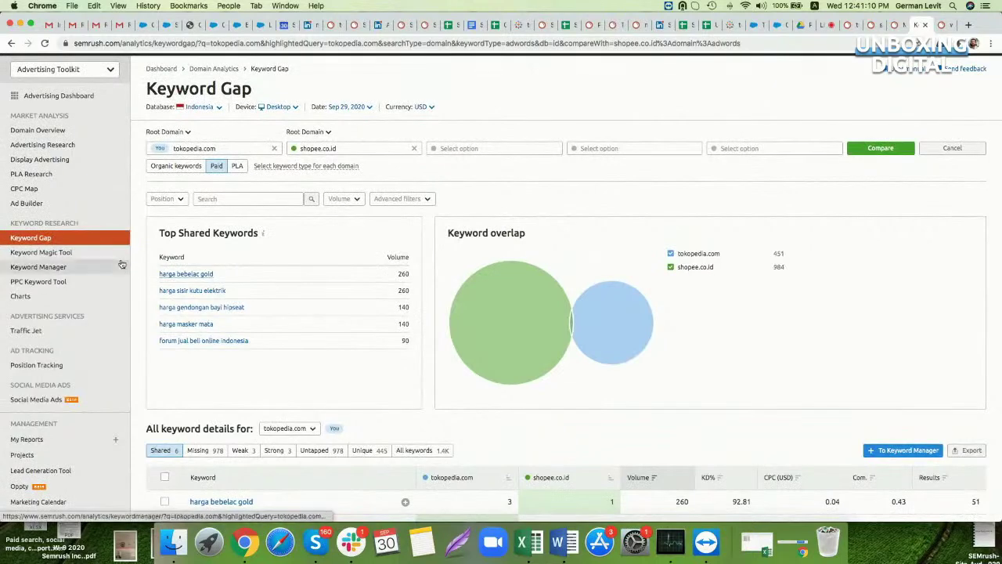
pyautogui.click(89, 253)
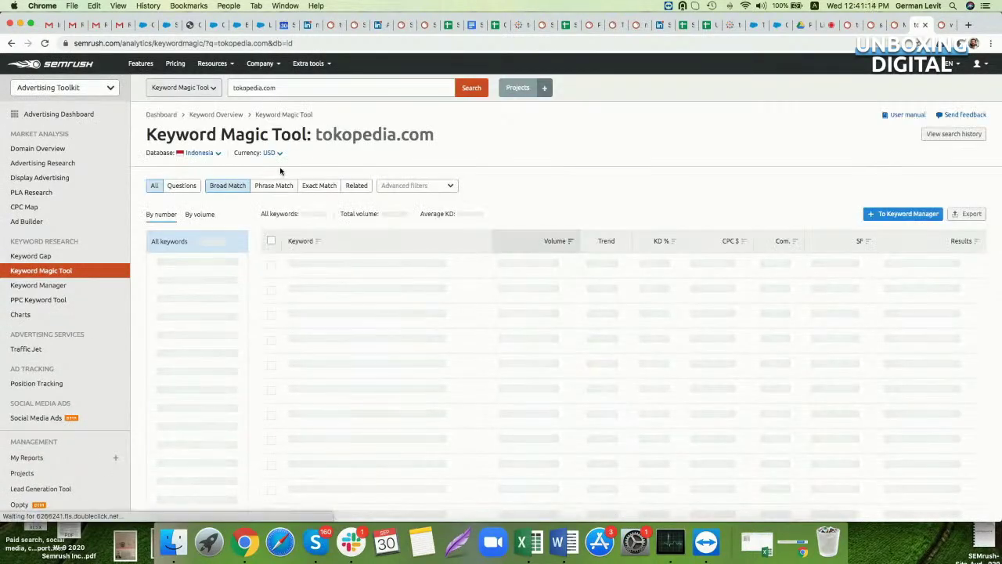
pyautogui.click(275, 89)
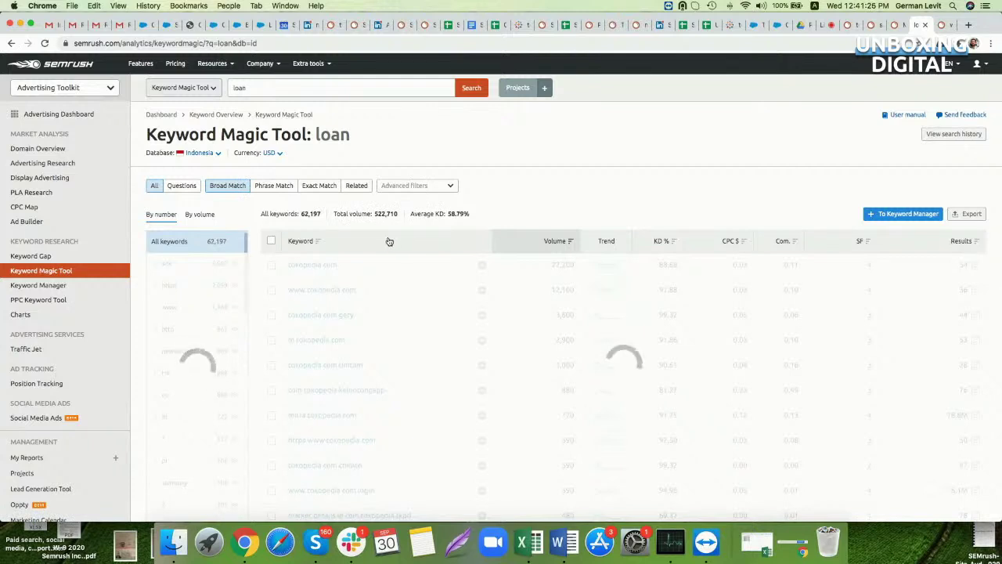
pyautogui.click(413, 186)
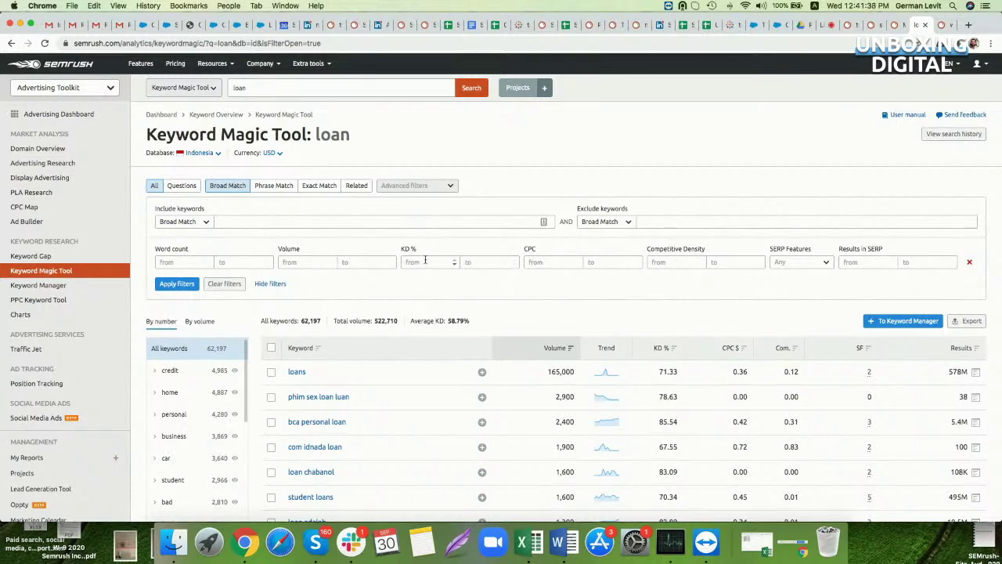
# Open the pizza project in the PPC Keyword Tool.
pyautogui.click(98, 303)
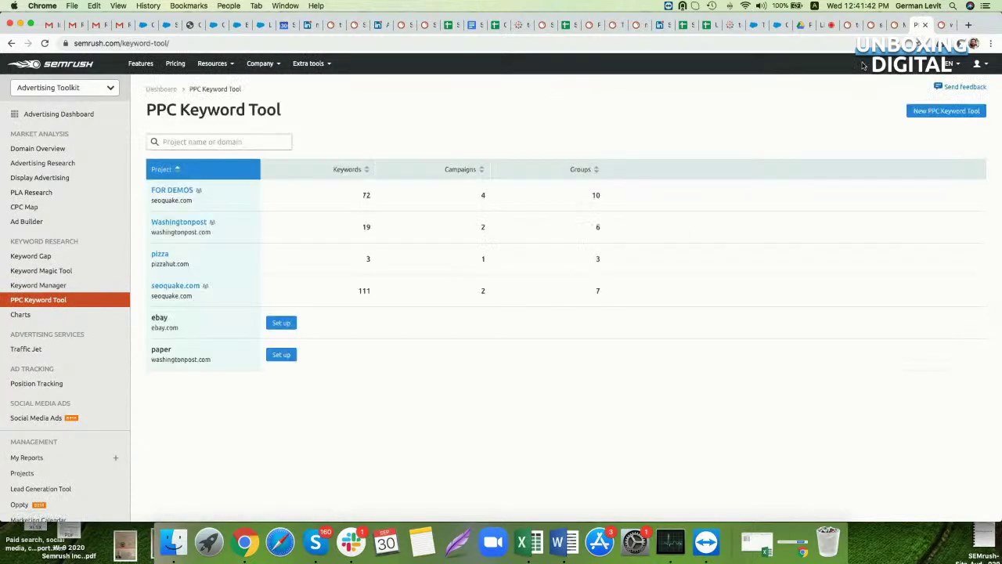
pyautogui.click(832, 25)
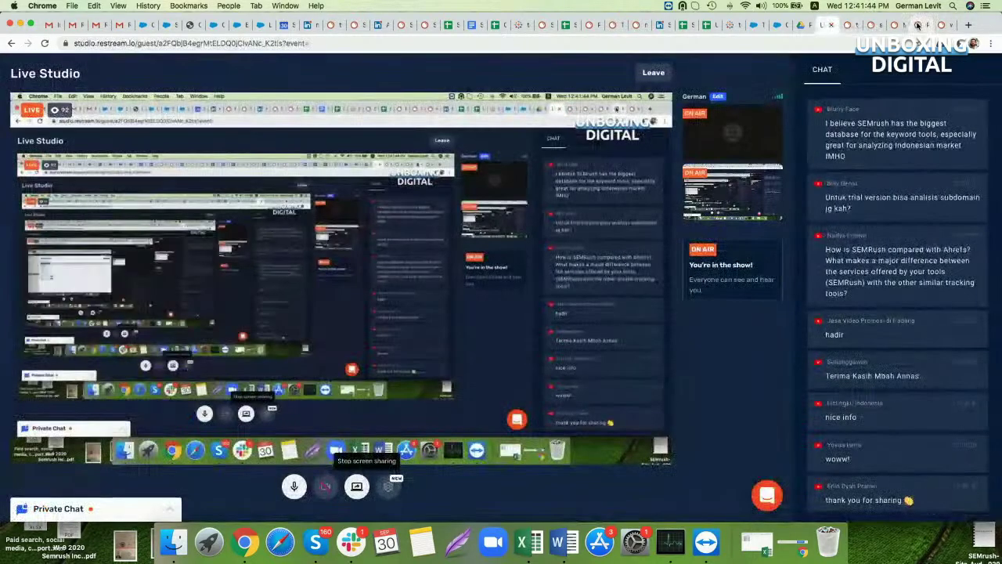
pyautogui.click(918, 25)
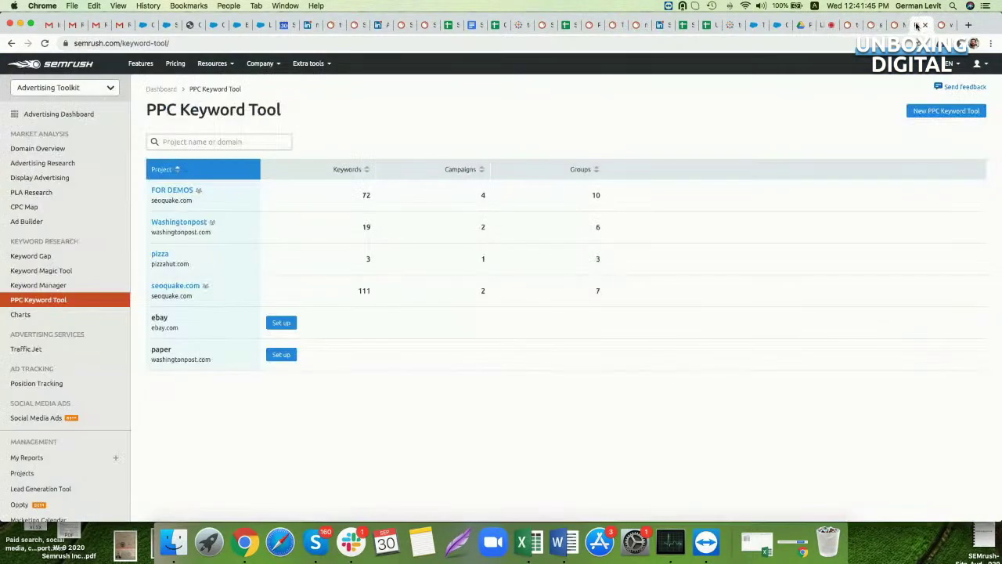
pyautogui.click(161, 255)
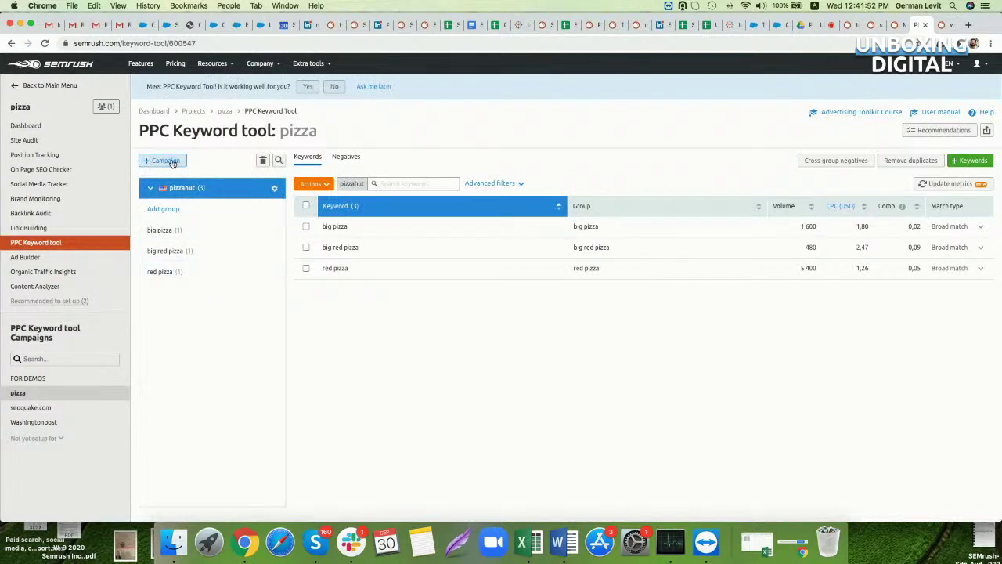
# Show the match type options for the "big pizza" keyword and the cross-group negatives for the pizzahut campaign.
pyautogui.click(964, 227)
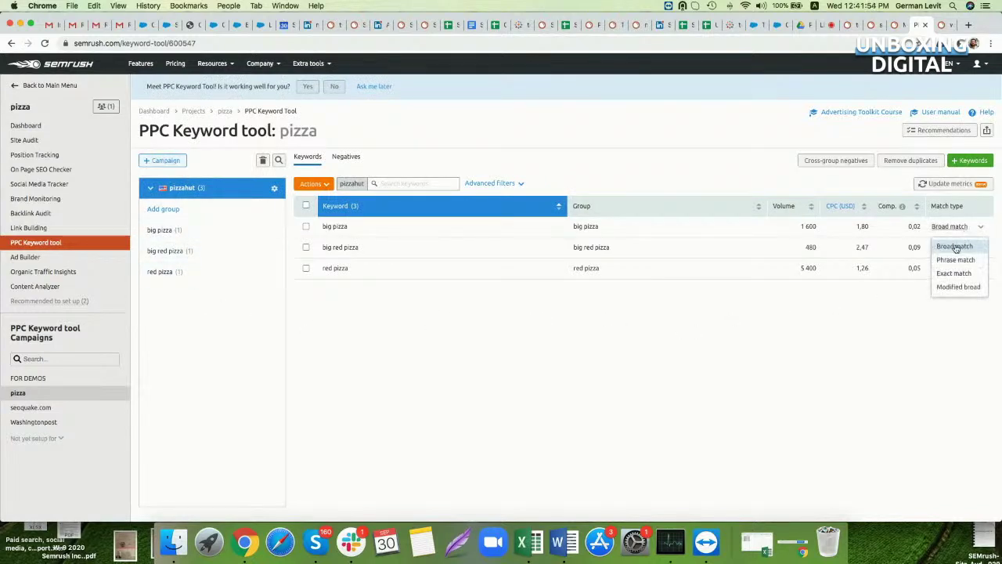
pyautogui.click(917, 335)
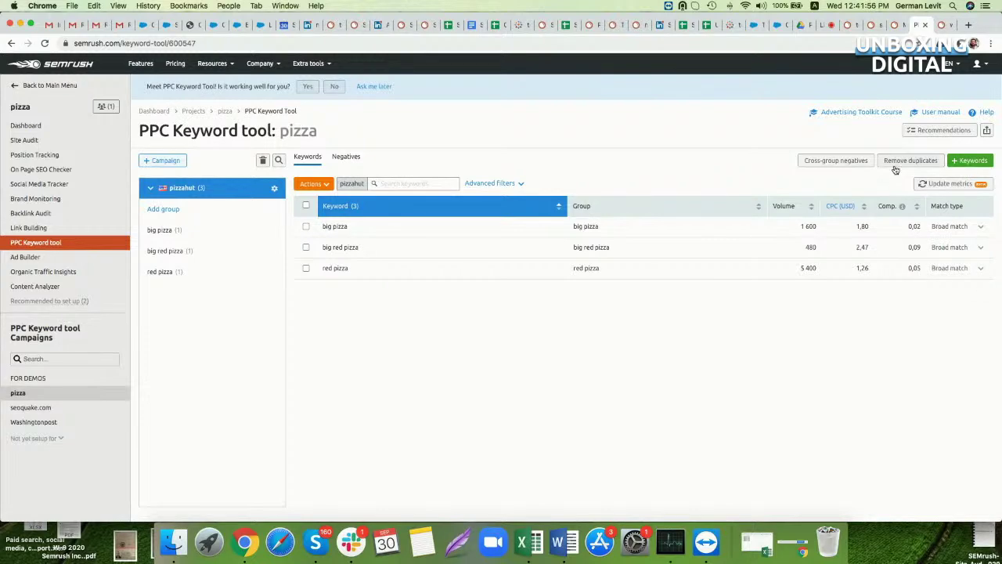
pyautogui.click(843, 161)
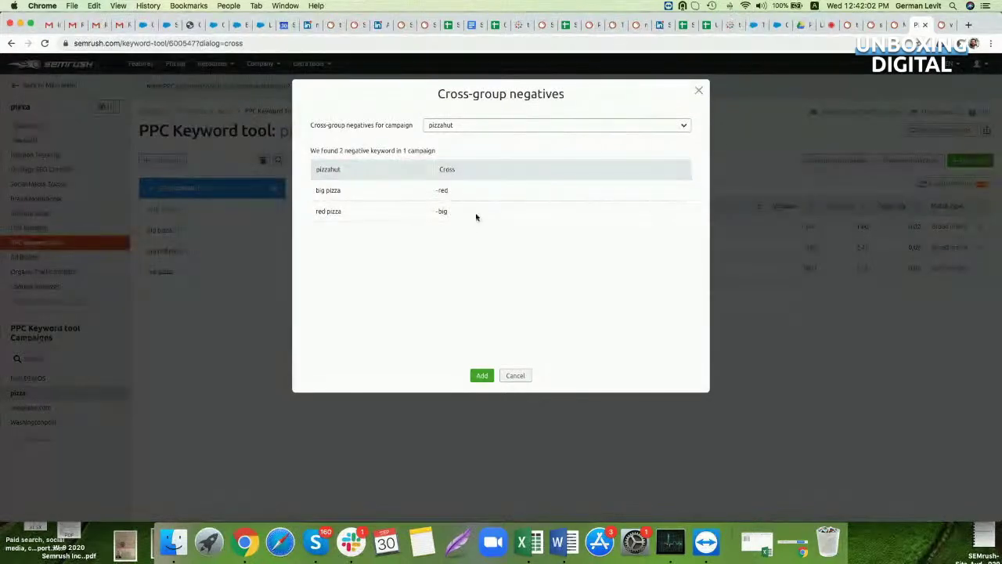
pyautogui.click(698, 91)
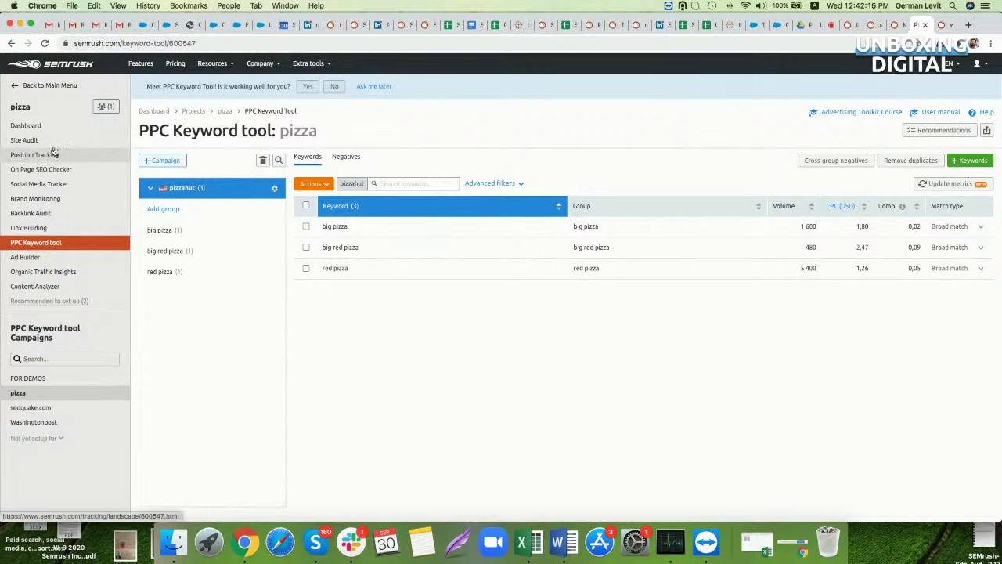
# Switch to the Washingtonpost project, and show the tracking type options in its Position Tracking overview.
pyautogui.click(52, 423)
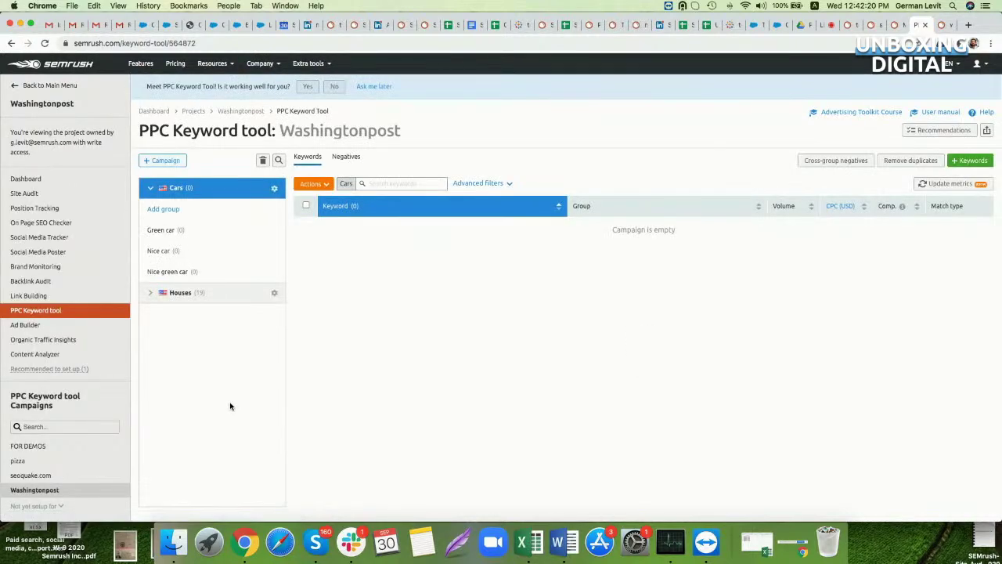
pyautogui.click(60, 210)
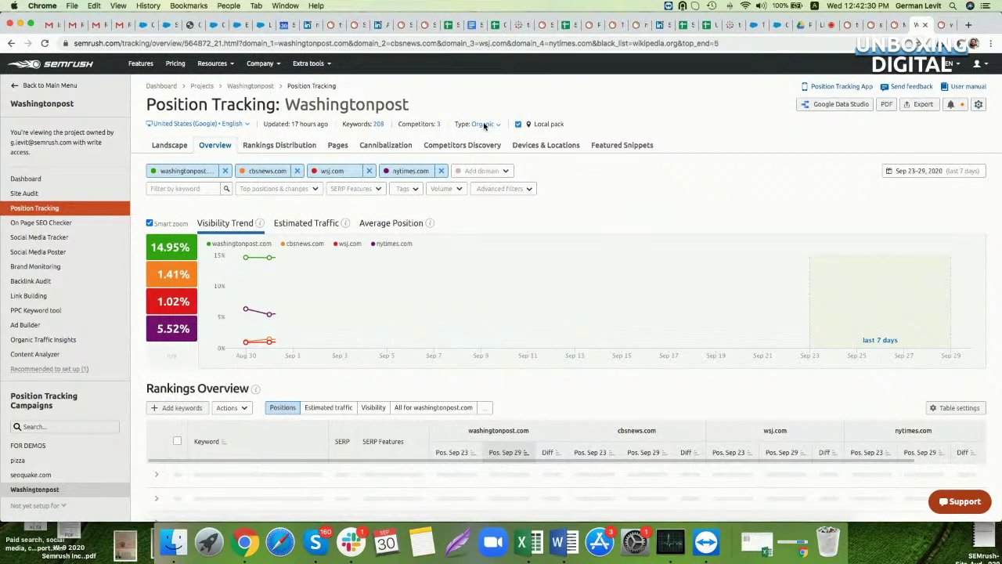
pyautogui.click(485, 125)
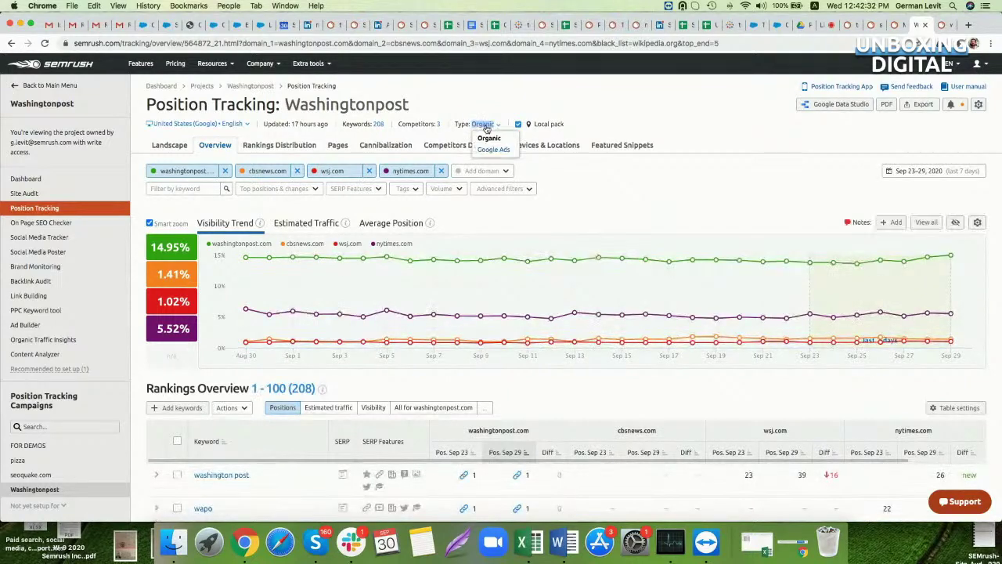
pyautogui.click(582, 185)
# Enter placeholder keywords in the Position Tracking keyword sandbox and give them the tag "seo".
pyautogui.click(379, 124)
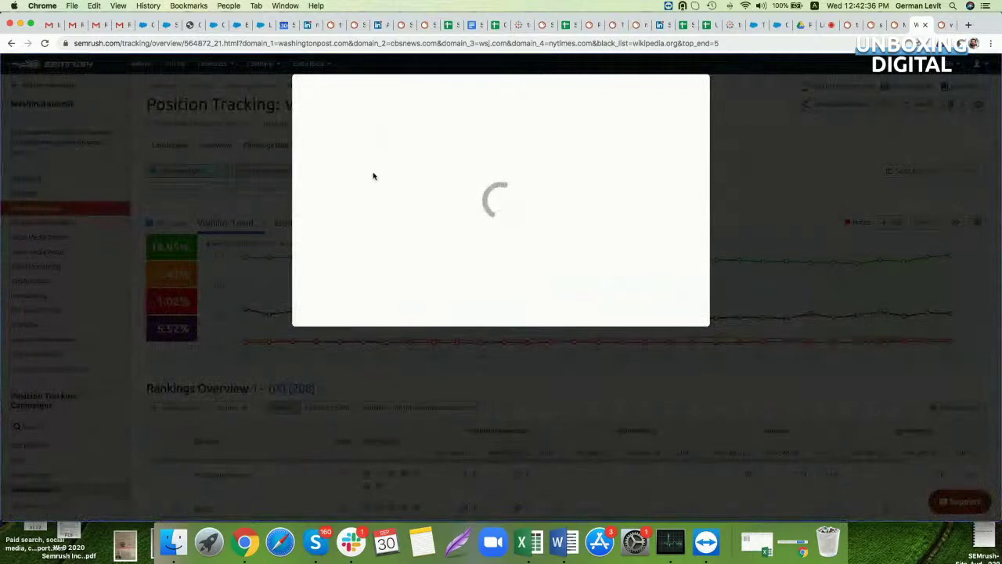
pyautogui.write('so')
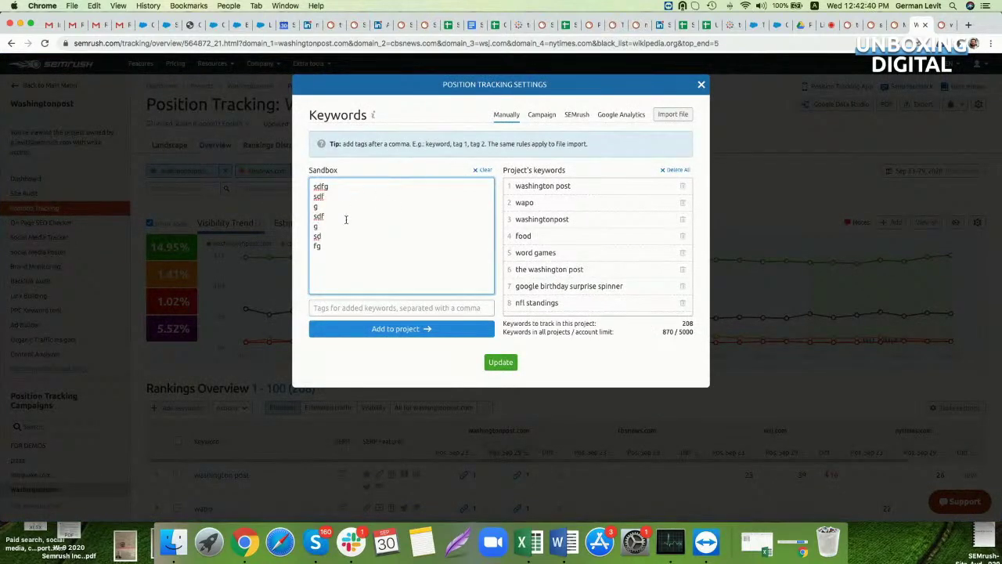
pyautogui.click(345, 305)
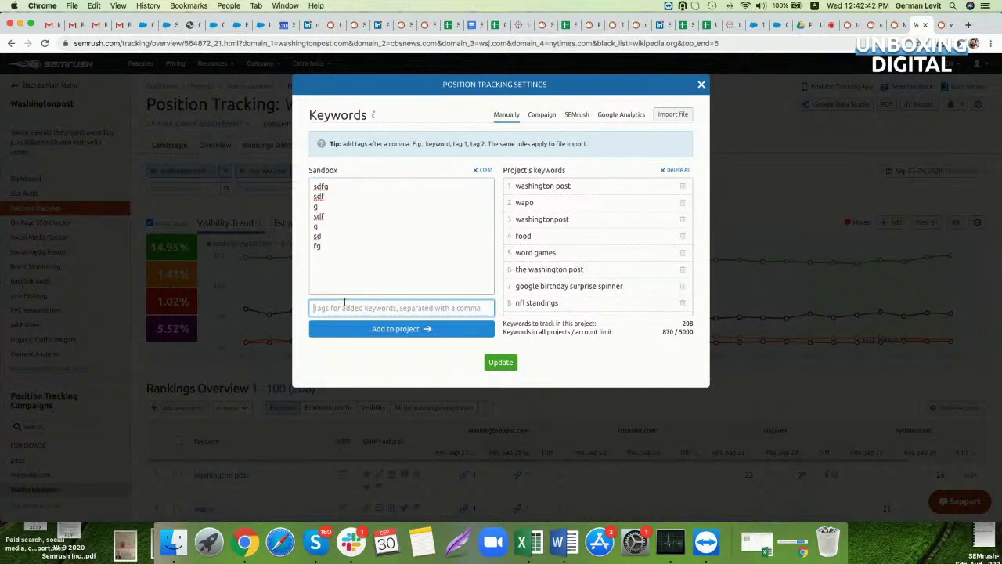
pyautogui.write('seo')
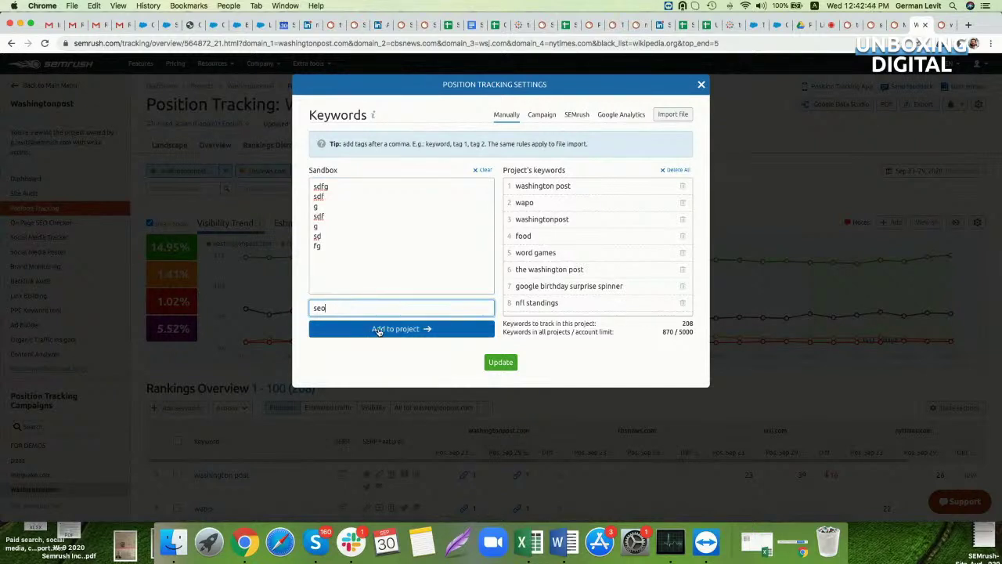
# Replace part of the sandbox list with other placeholder keywords tagged "ppc", and leave the keyword settings without updating the project.
pyautogui.moveTo(325, 270); pyautogui.dragTo(311, 210)
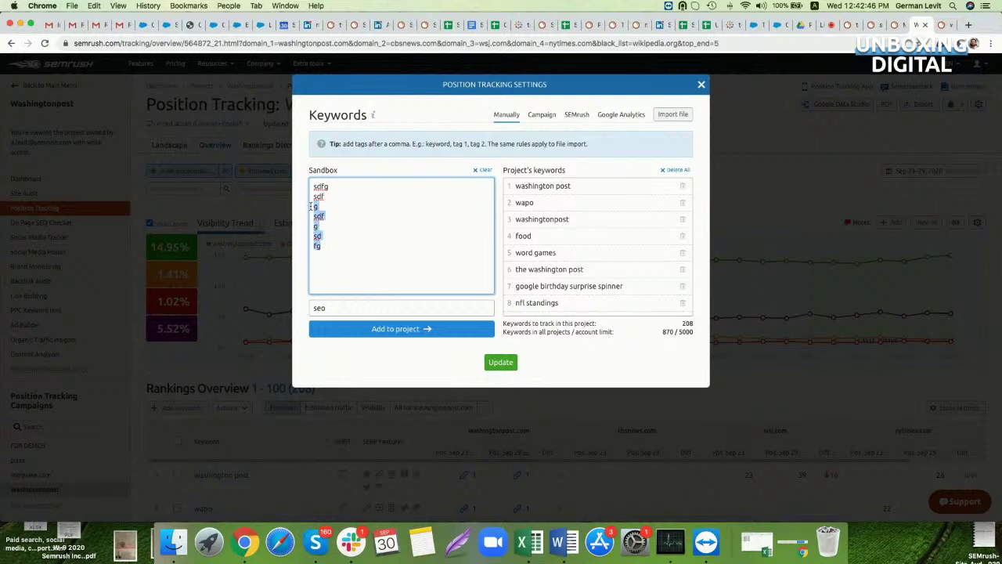
pyautogui.write('sdfg')
pyautogui.press('Return')
pyautogui.write('s')
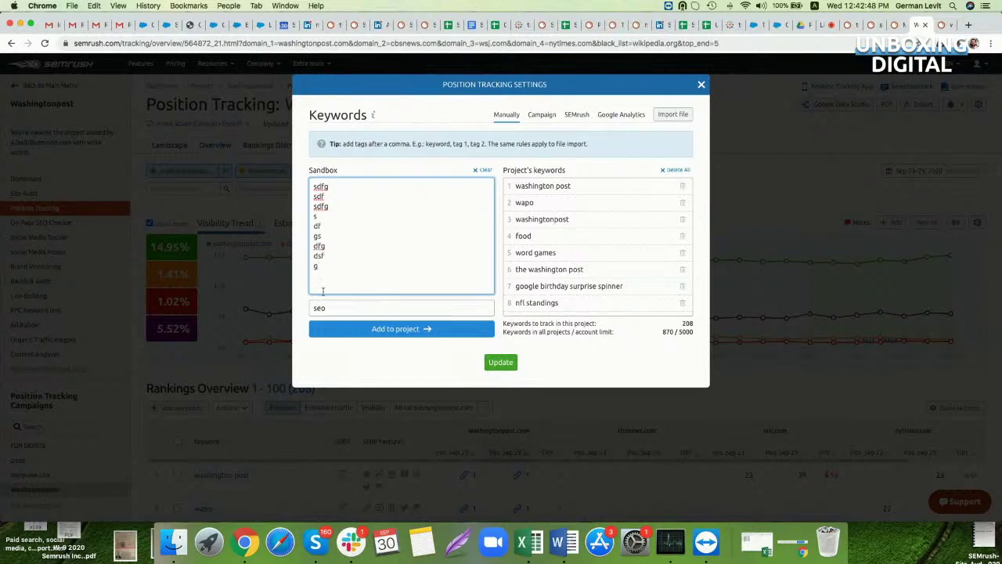
pyautogui.doubleClick(319, 308)
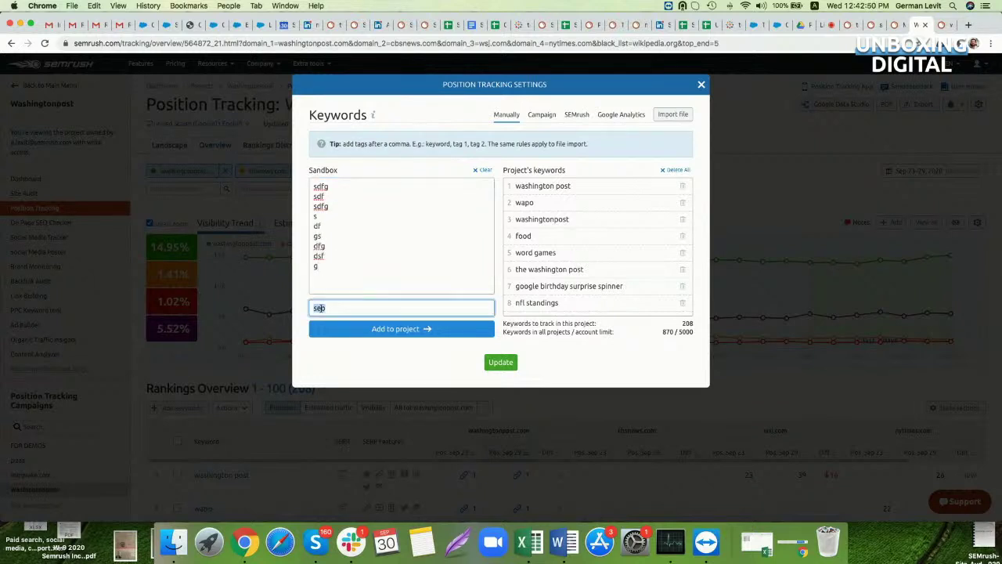
pyautogui.write('ppc')
pyautogui.click(703, 86)
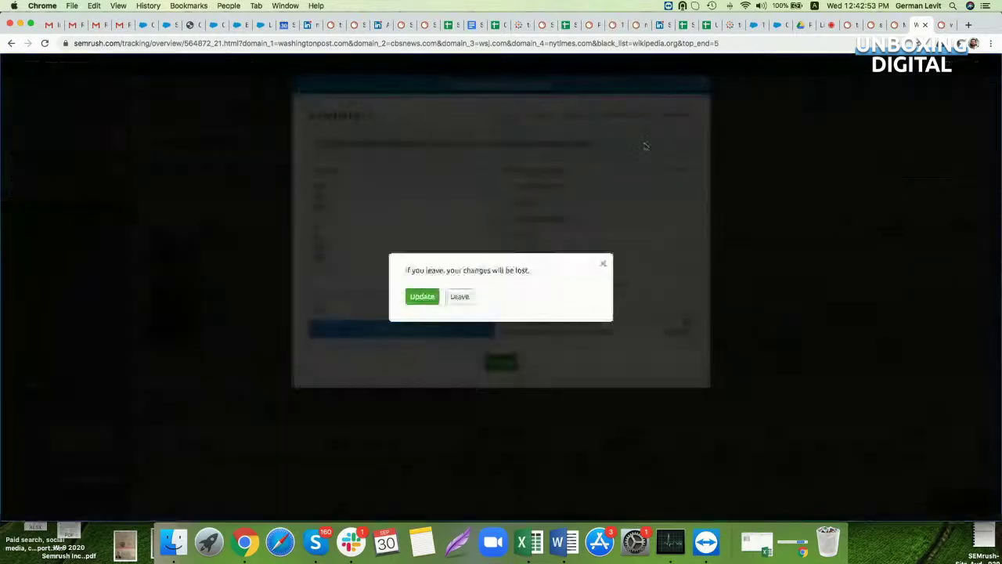
pyautogui.click(462, 300)
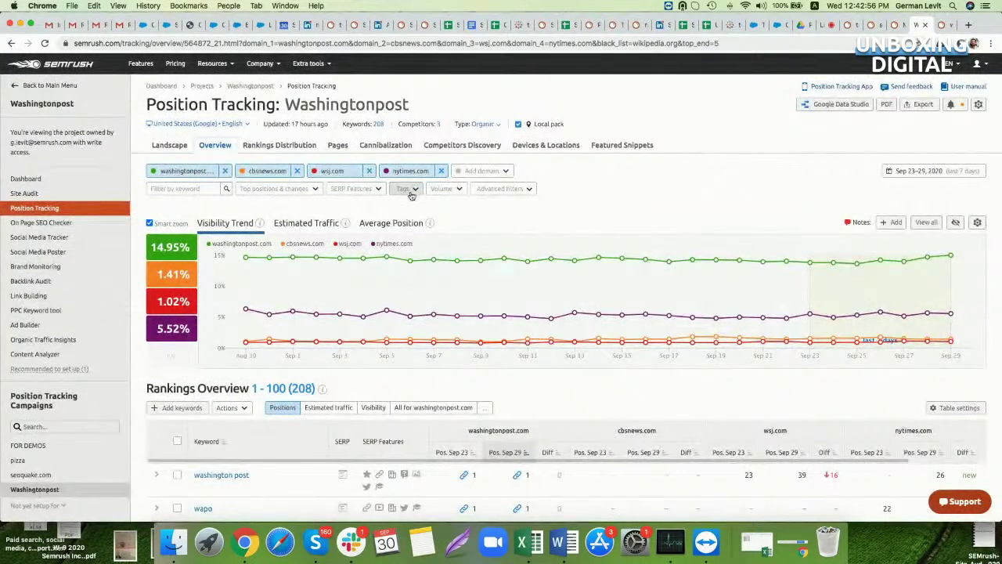
# Show the Organic and Google Ads tracking types again, and switch to the Social Media Toolkit for the Washingtonpost project.
pyautogui.click(486, 125)
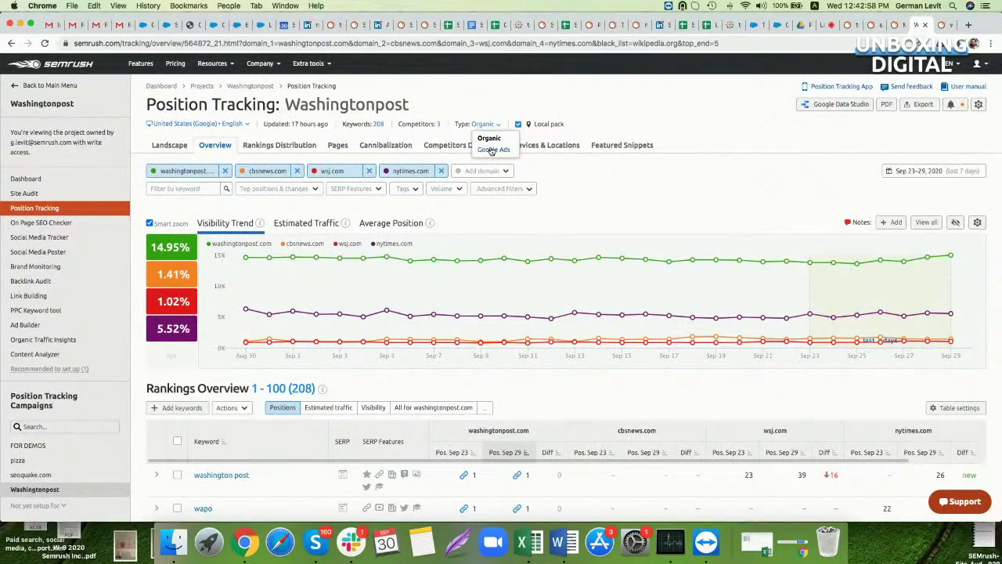
pyautogui.click(600, 232)
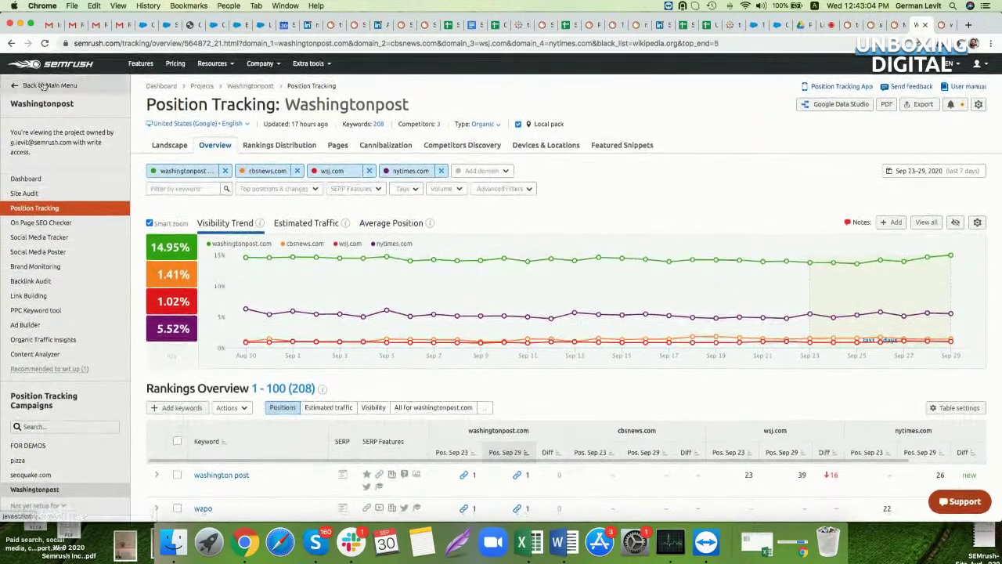
pyautogui.click(76, 85)
pyautogui.click(76, 88)
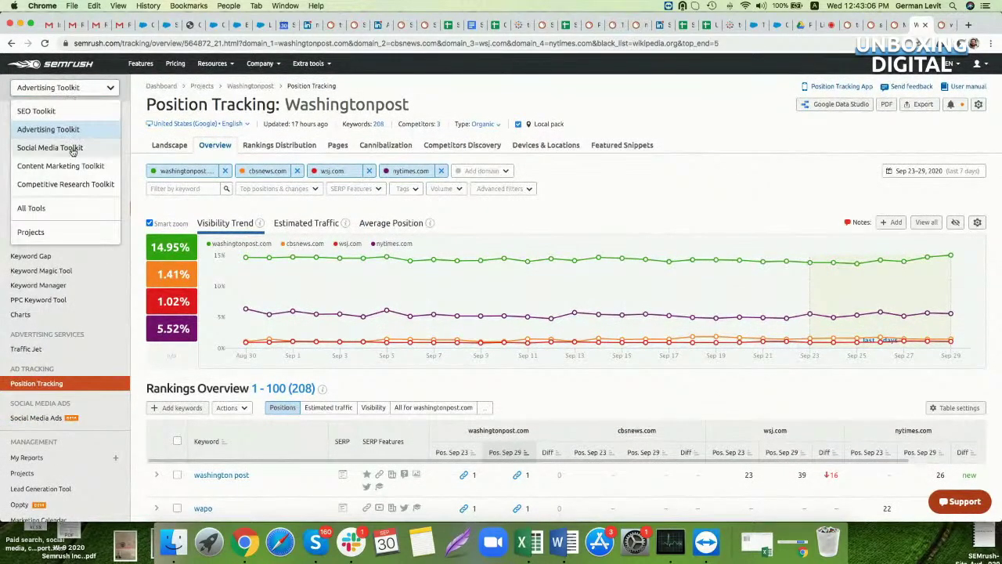
pyautogui.click(59, 149)
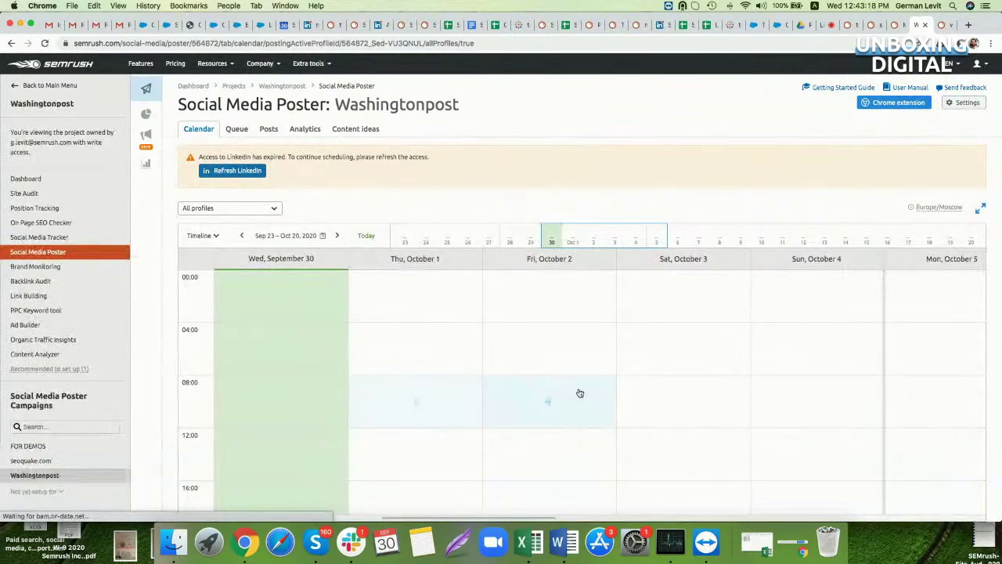
# Draft a placeholder post for Saturday, October 3 at 04:00, and show the social profiles that can be connected before discarding it.
pyautogui.click(631, 352)
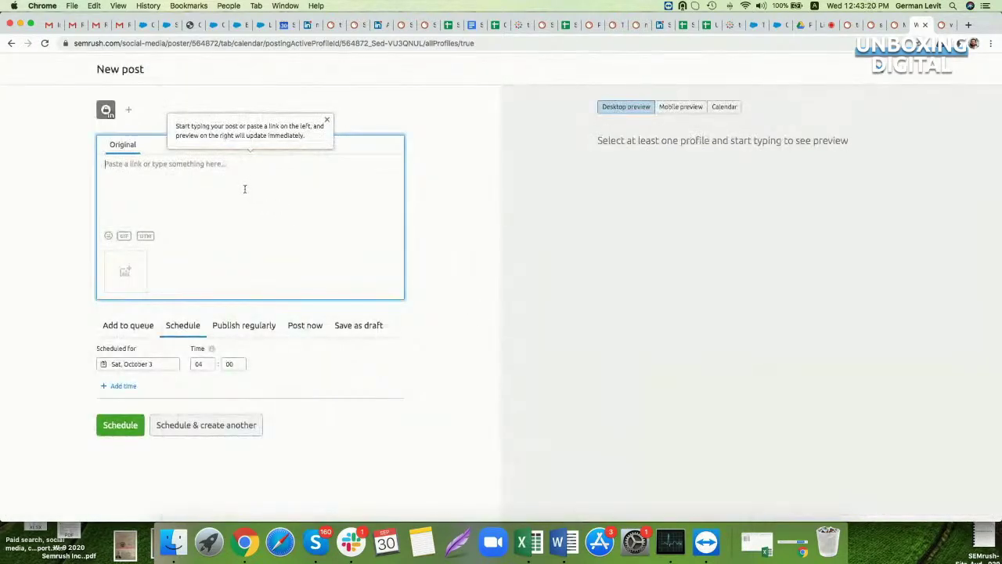
pyautogui.write('dfg')
pyautogui.press('Return')
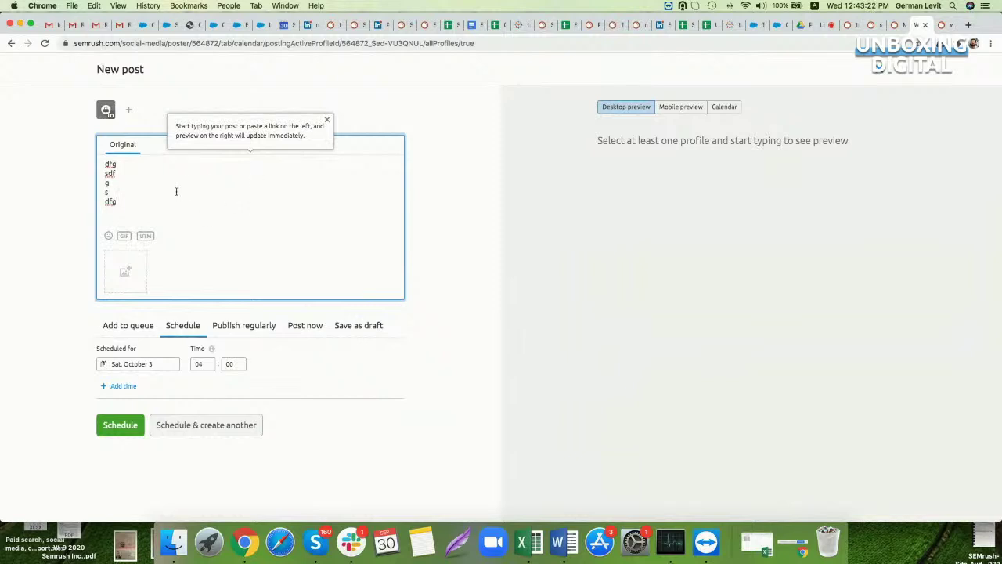
pyautogui.press('BackSpace')
pyautogui.press('BackSpace')
pyautogui.press('BackSpace')
pyautogui.press('BackSpace')
pyautogui.press('BackSpace')
pyautogui.press('BackSpace')
pyautogui.write('sdfgsdfgsdfg')
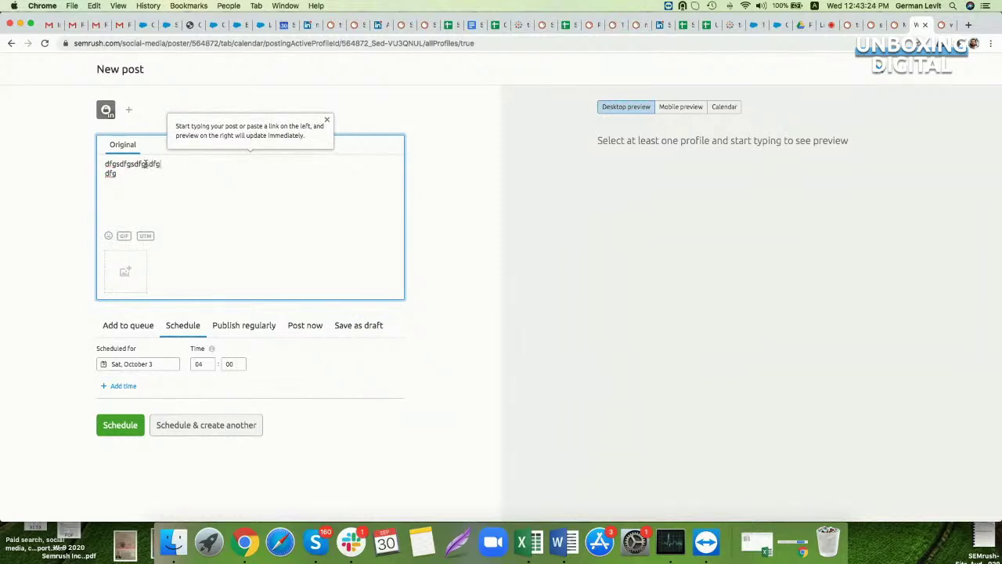
pyautogui.click(327, 120)
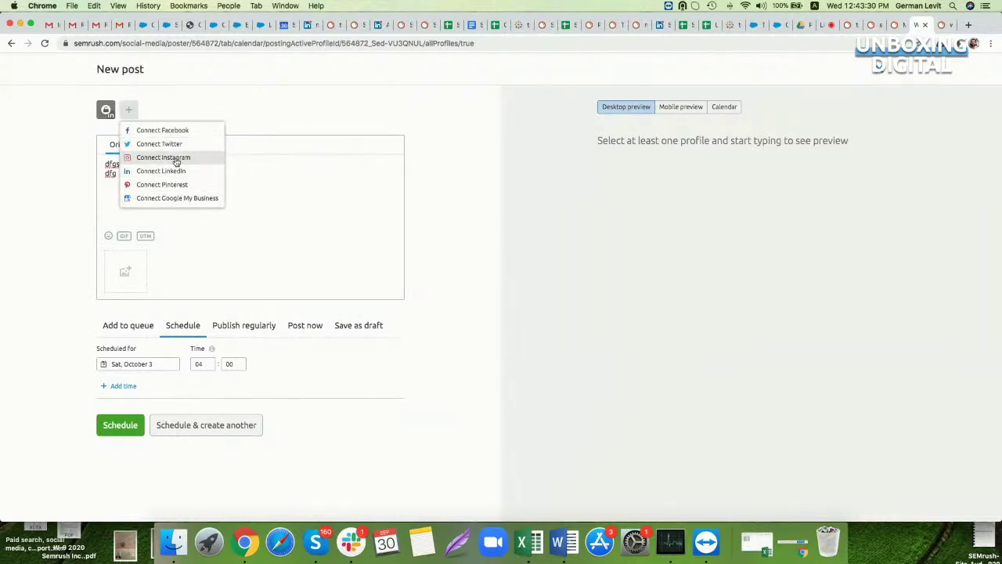
pyautogui.click(894, 69)
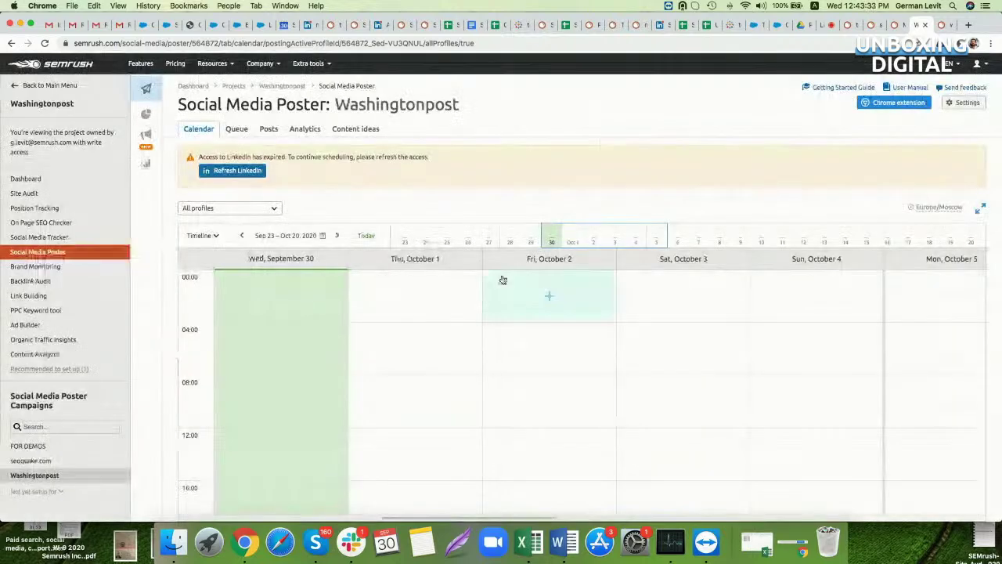
# Compare the social channel figures of Washingtonpost and nytimes.com in the Social Media Tracker, and review Washingtonpost's top content.
pyautogui.click(78, 237)
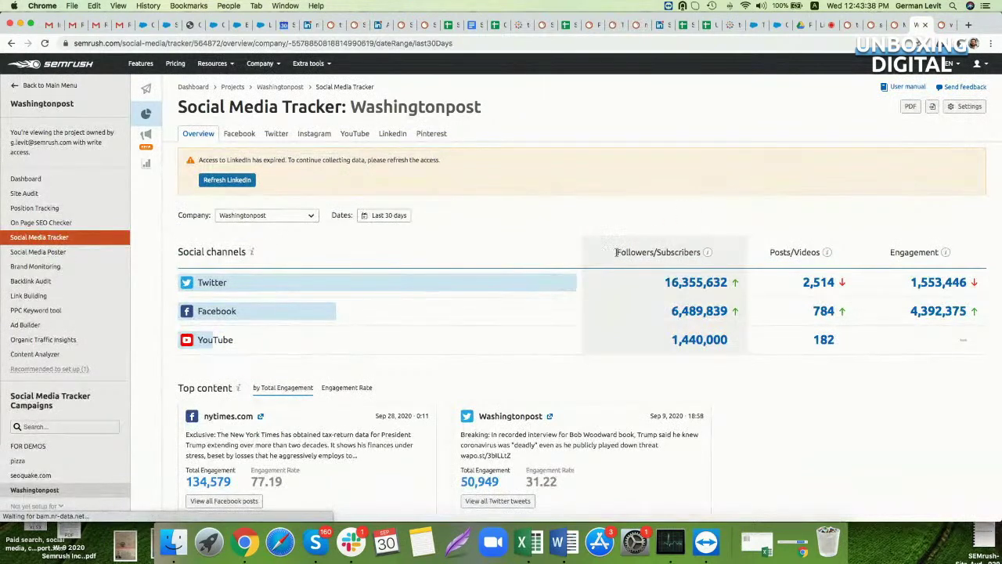
pyautogui.click(306, 218)
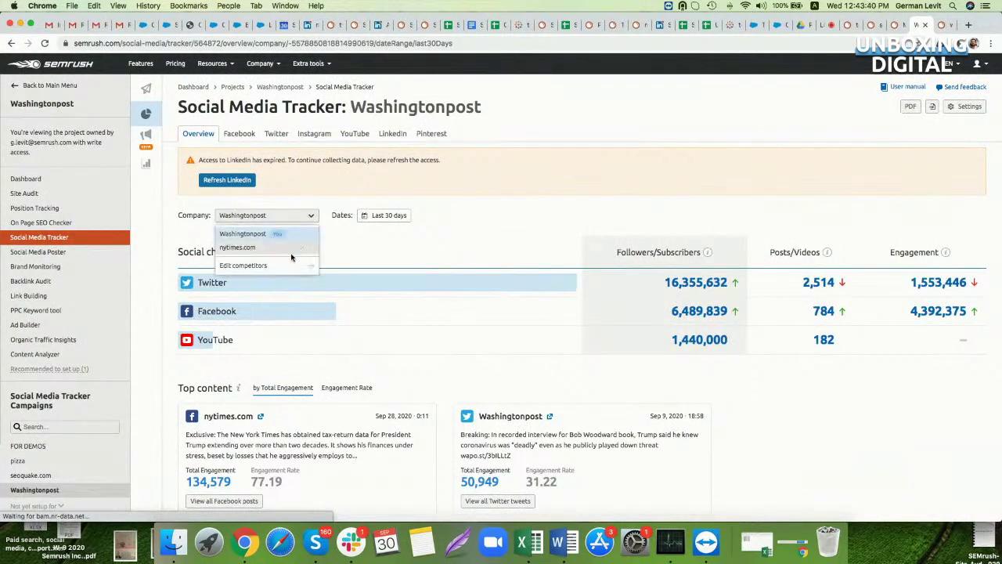
pyautogui.click(231, 249)
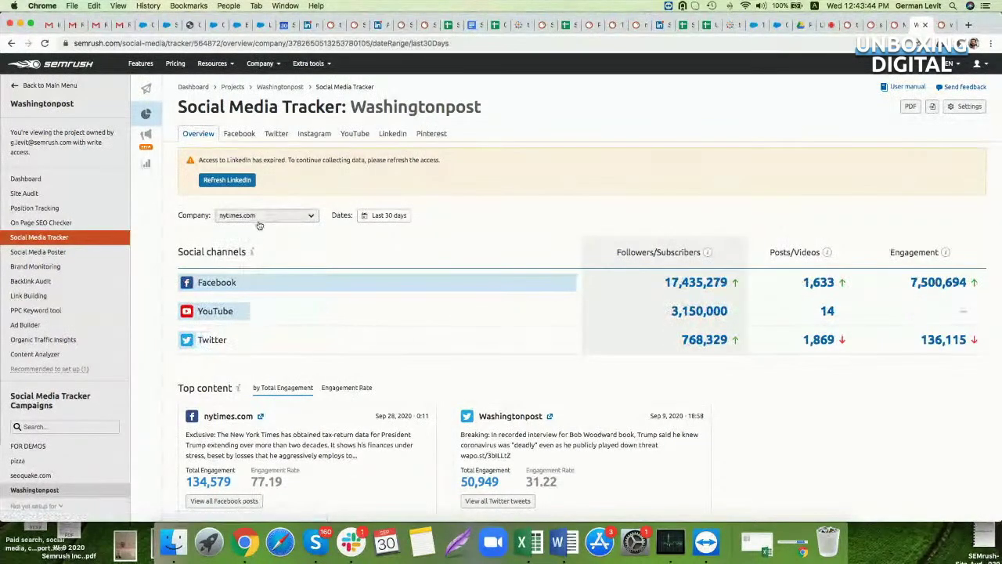
pyautogui.click(259, 219)
pyautogui.click(252, 237)
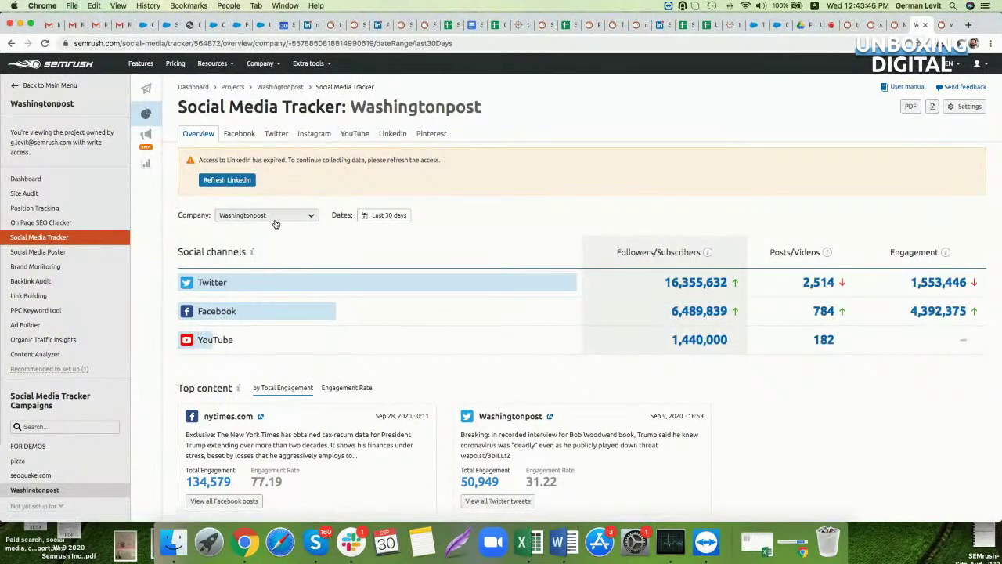
pyautogui.scroll(-2, 393, 251)
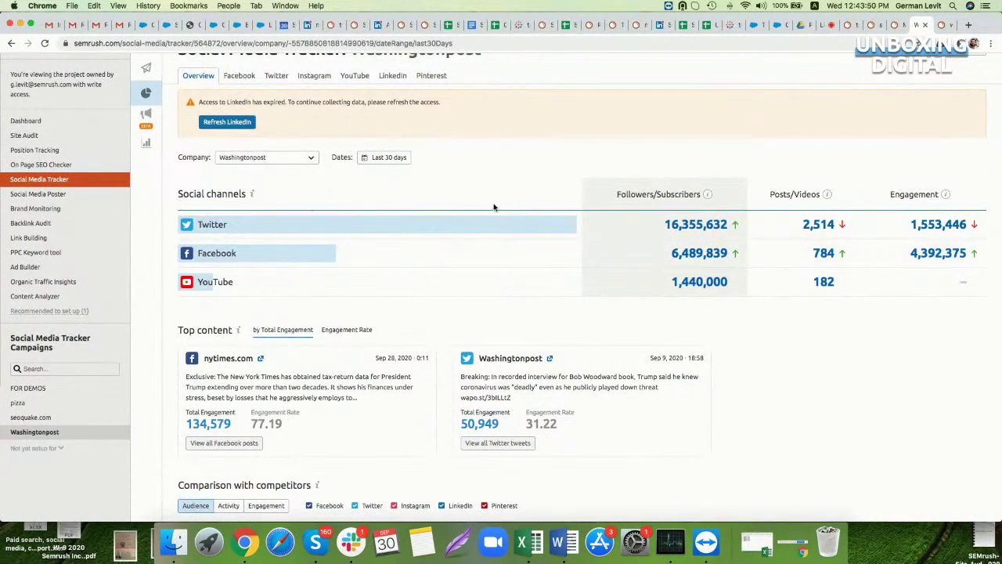
pyautogui.scroll(-1, 493, 206)
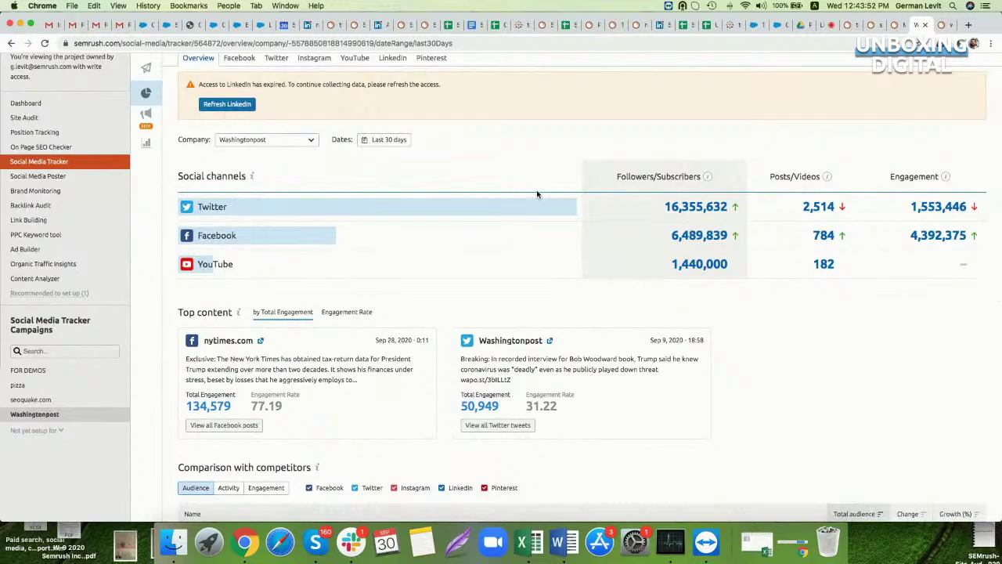
# Review the comparison with competitors in the tracker overview, and rank the top content by engagement rate.
pyautogui.scroll(-1, 609, 196)
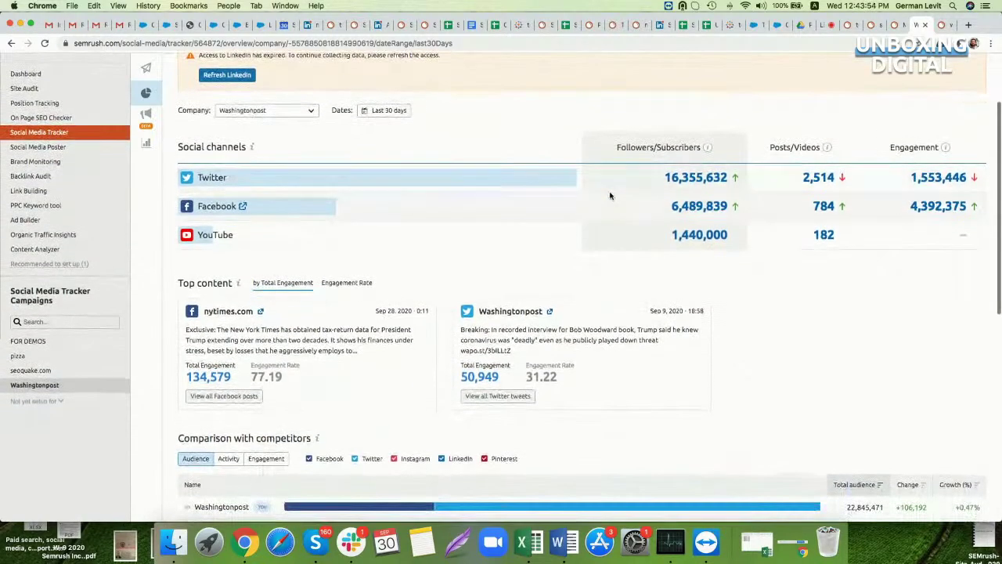
pyautogui.scroll(-5, 607, 196)
pyautogui.scroll(5, 607, 197)
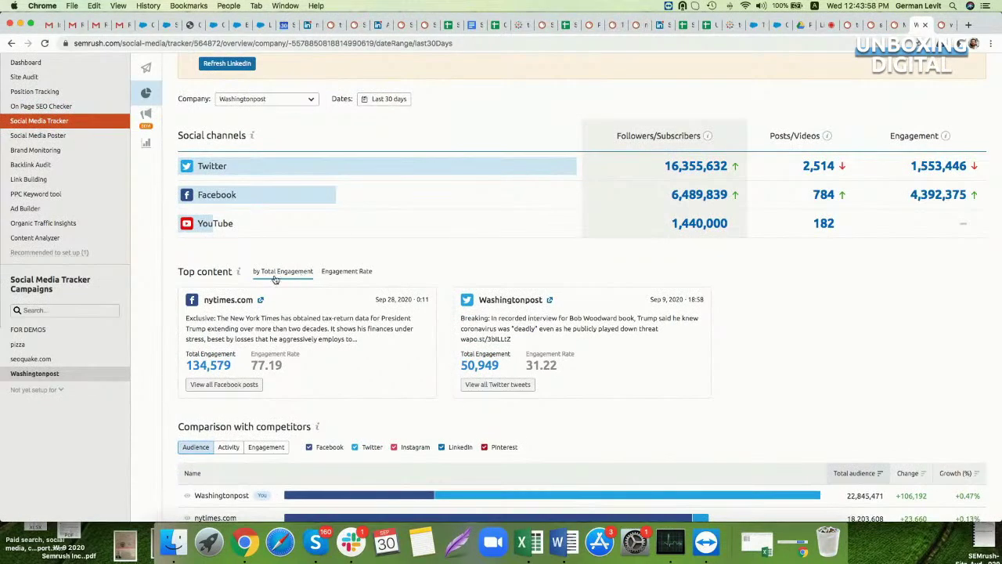
pyautogui.click(353, 274)
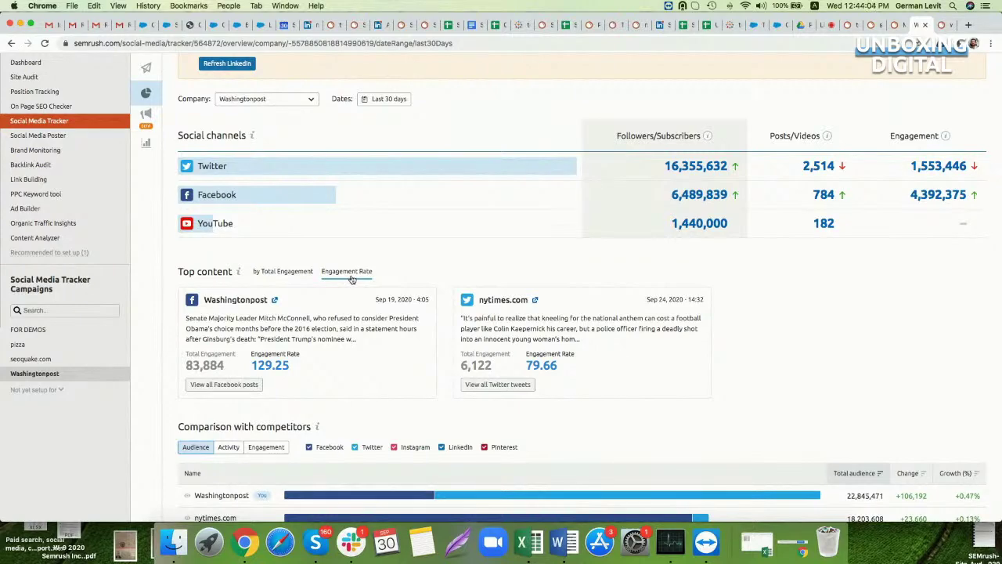
# Review Washingtonpost's published Facebook posts, and show those of nytimes.com instead.
pyautogui.scroll(3, 354, 279)
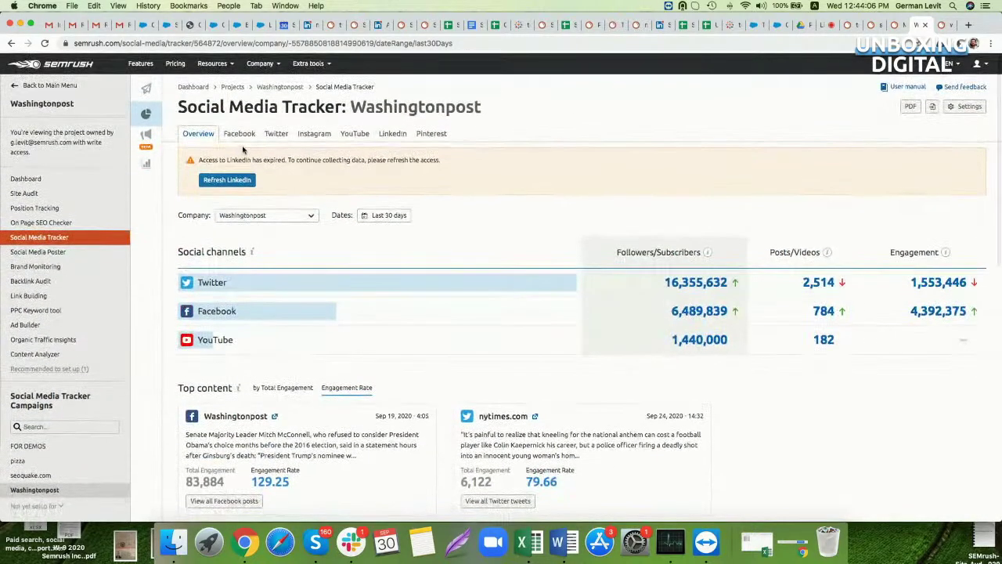
pyautogui.click(237, 134)
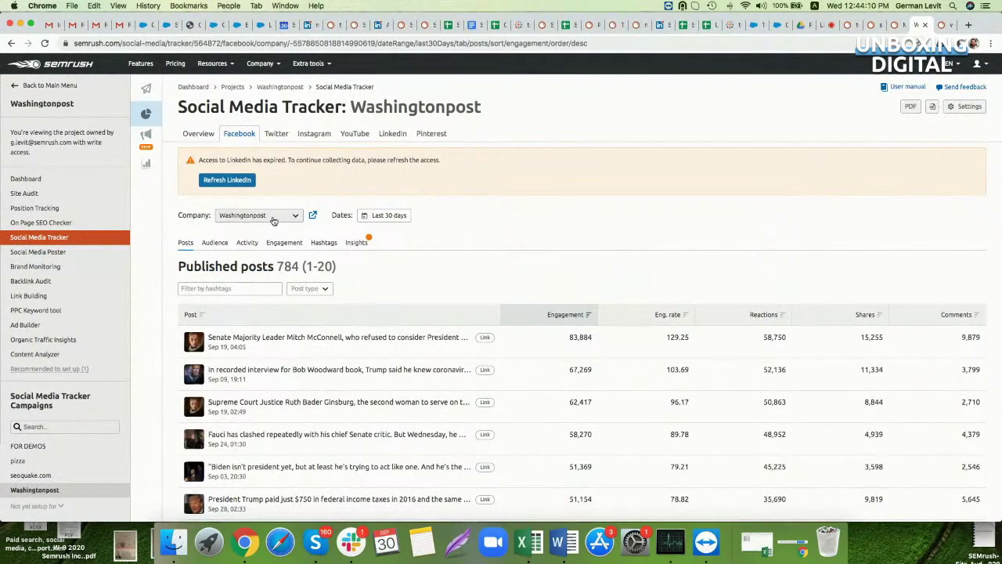
pyautogui.scroll(-1, 423, 258)
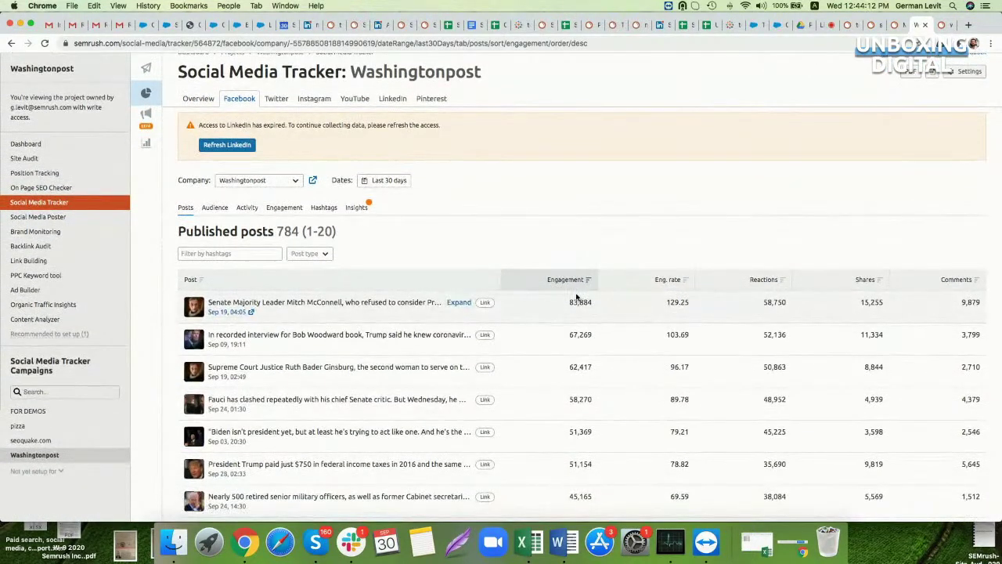
pyautogui.click(258, 180)
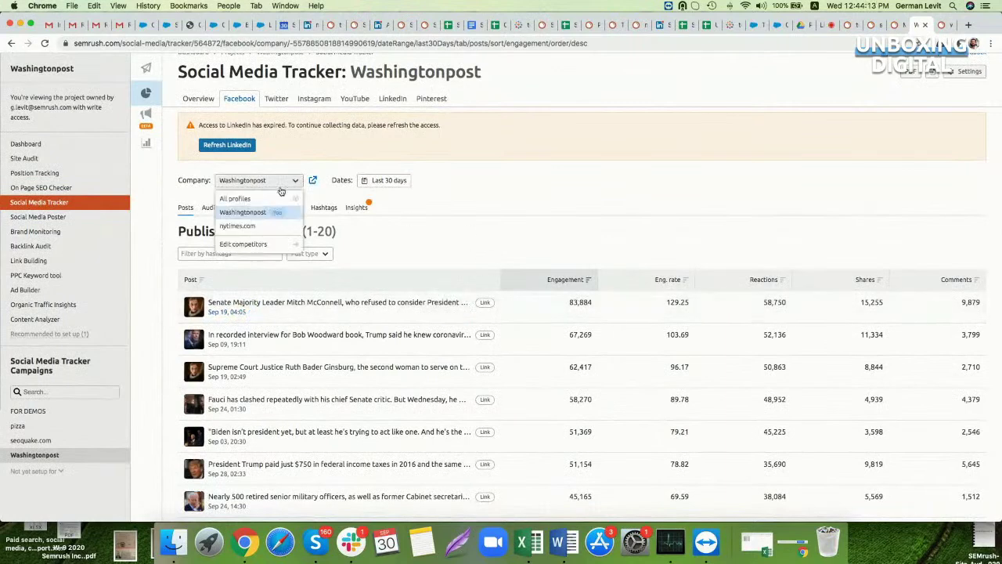
pyautogui.click(238, 225)
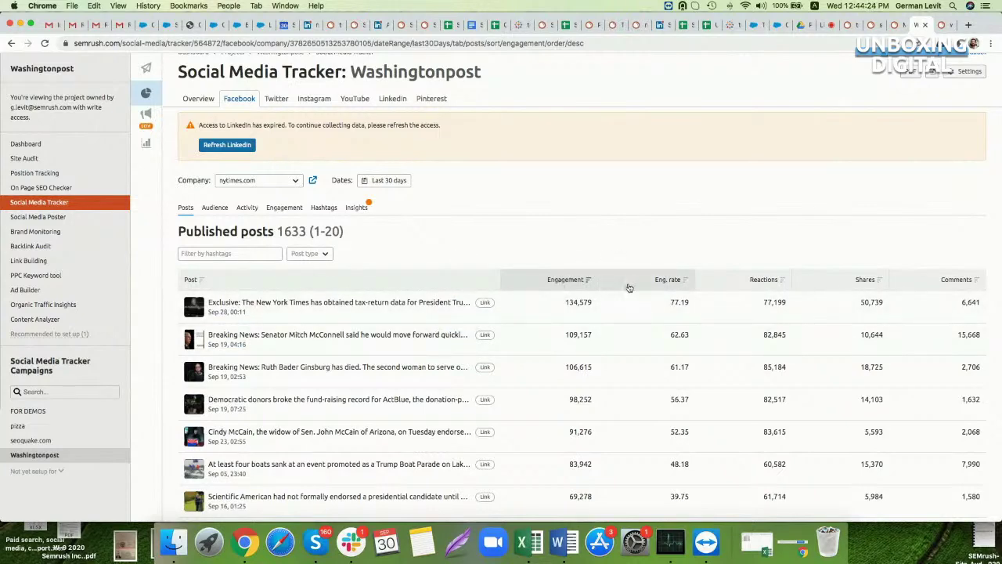
# Examine the Facebook audience of nytimes.com, including its page likes trend and the comparison with competitors.
pyautogui.scroll(2, 481, 278)
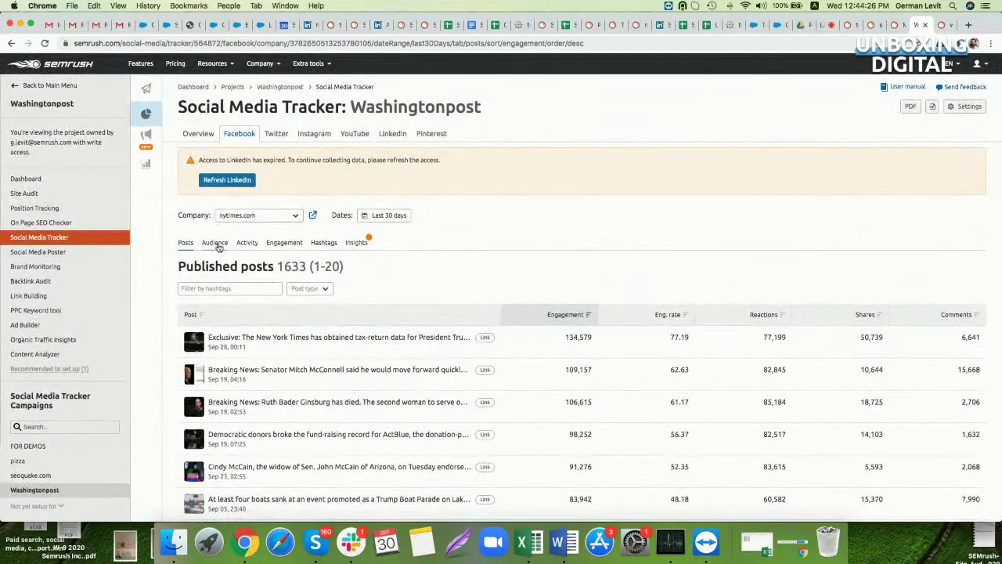
pyautogui.click(214, 245)
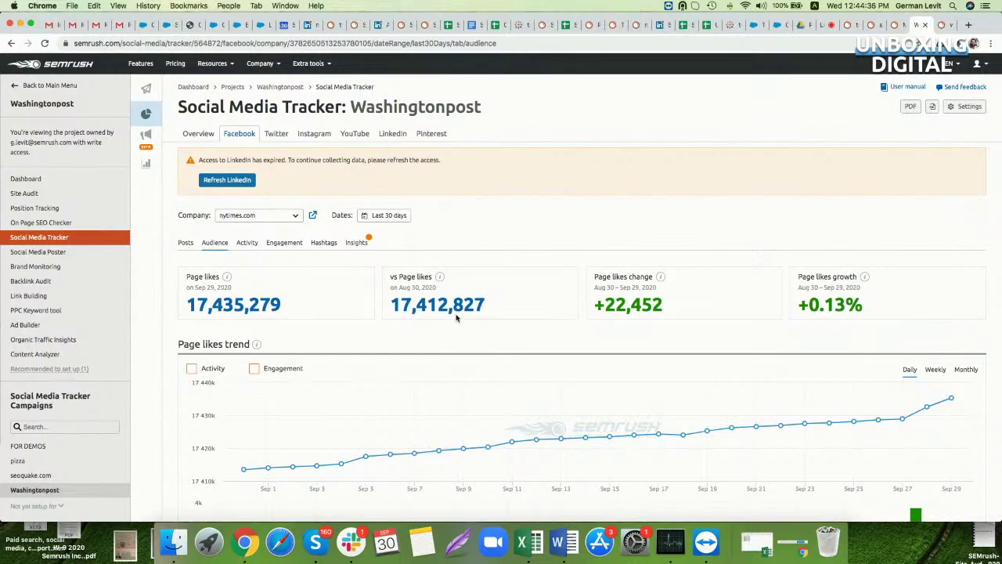
pyautogui.scroll(-3, 456, 317)
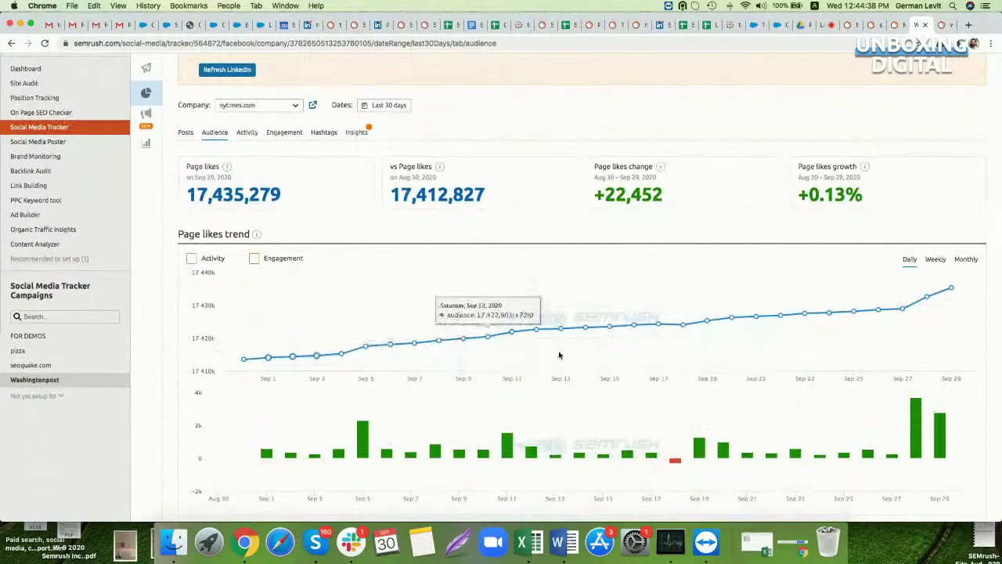
pyautogui.scroll(-3, 901, 306)
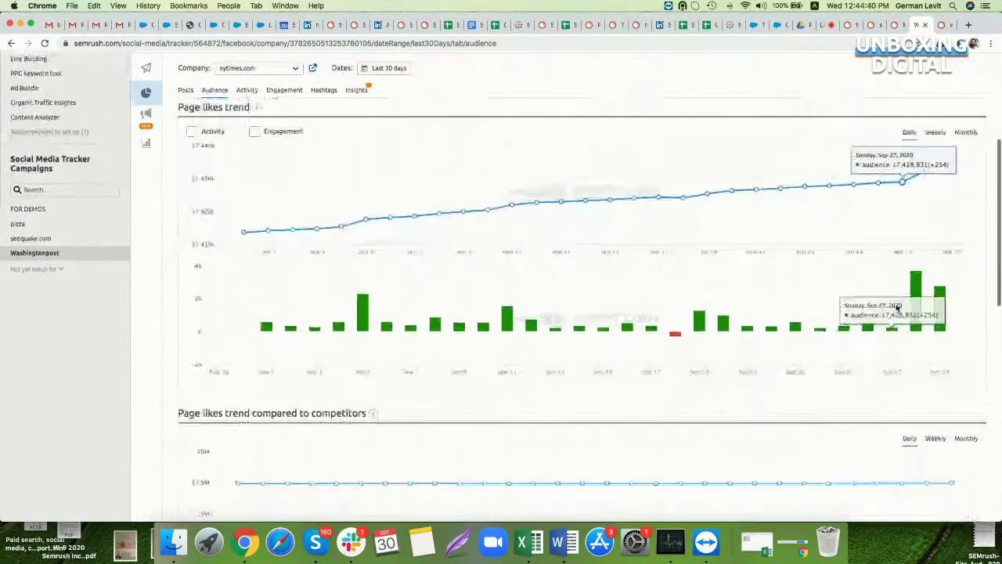
pyautogui.scroll(-4, 898, 306)
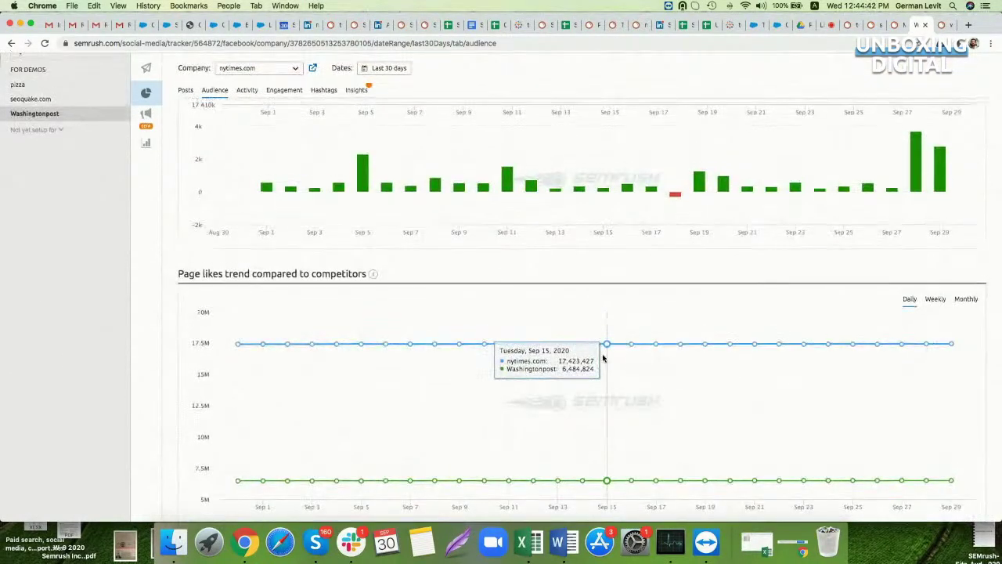
pyautogui.scroll(10, 603, 357)
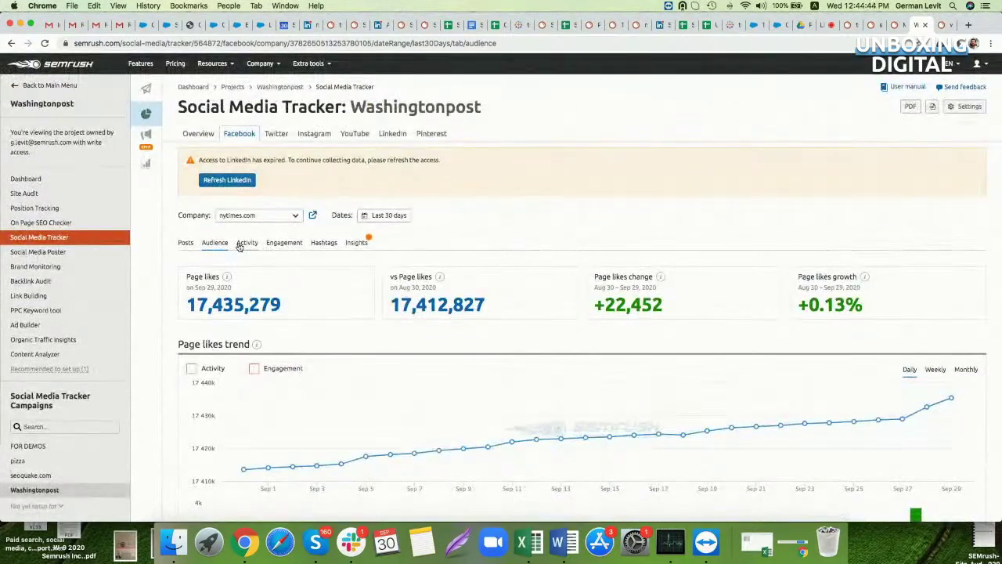
# Examine the Facebook activity of nytimes.com: post type performance, the weekdays of publishing and engagement, and the publishing trend.
pyautogui.click(242, 244)
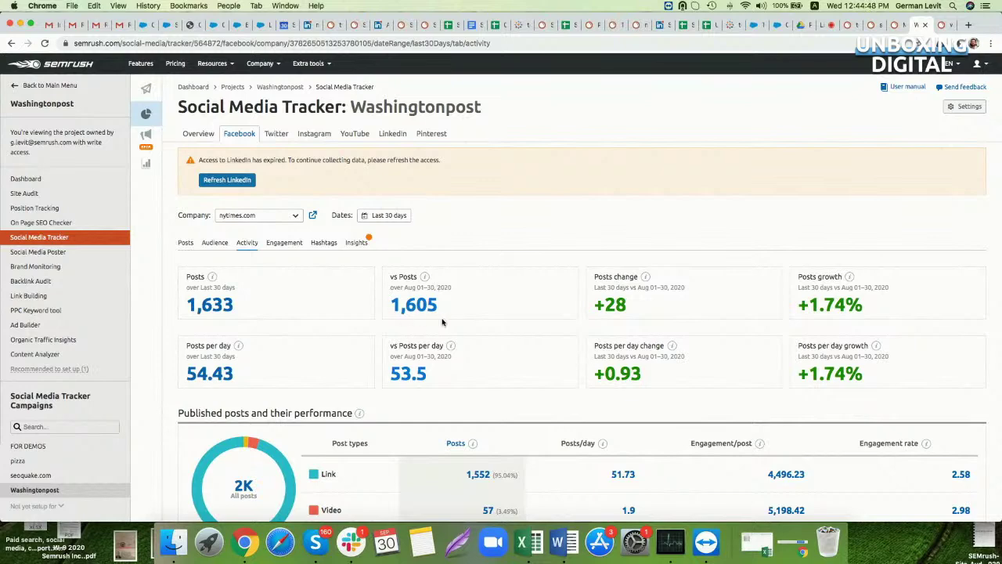
pyautogui.scroll(-9, 414, 297)
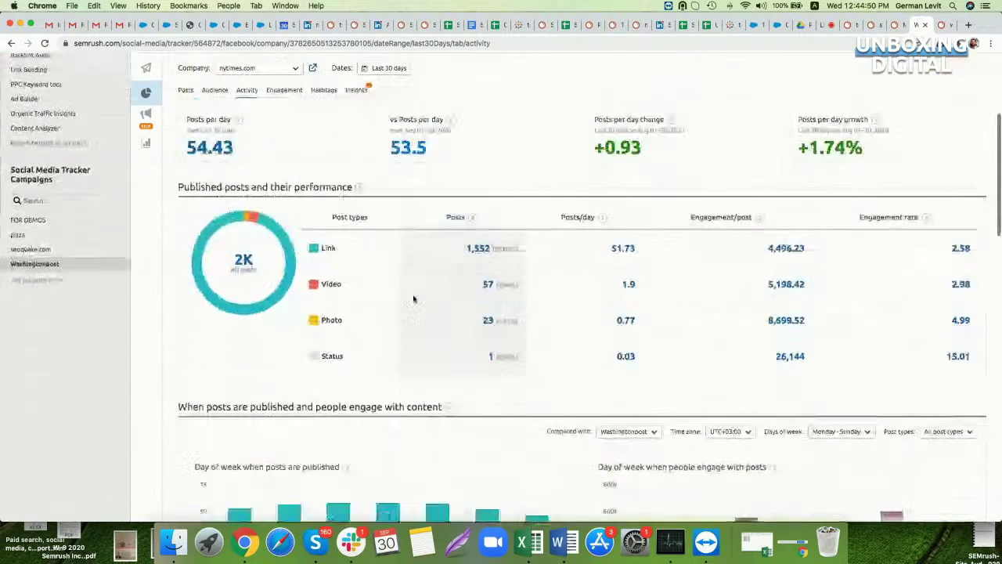
pyautogui.scroll(-2, 548, 301)
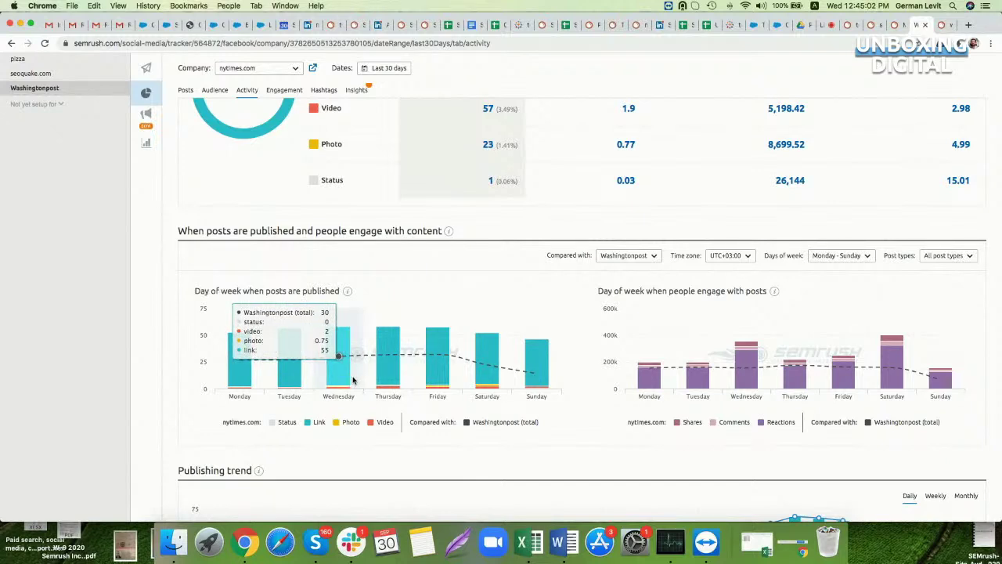
pyautogui.scroll(-5, 853, 297)
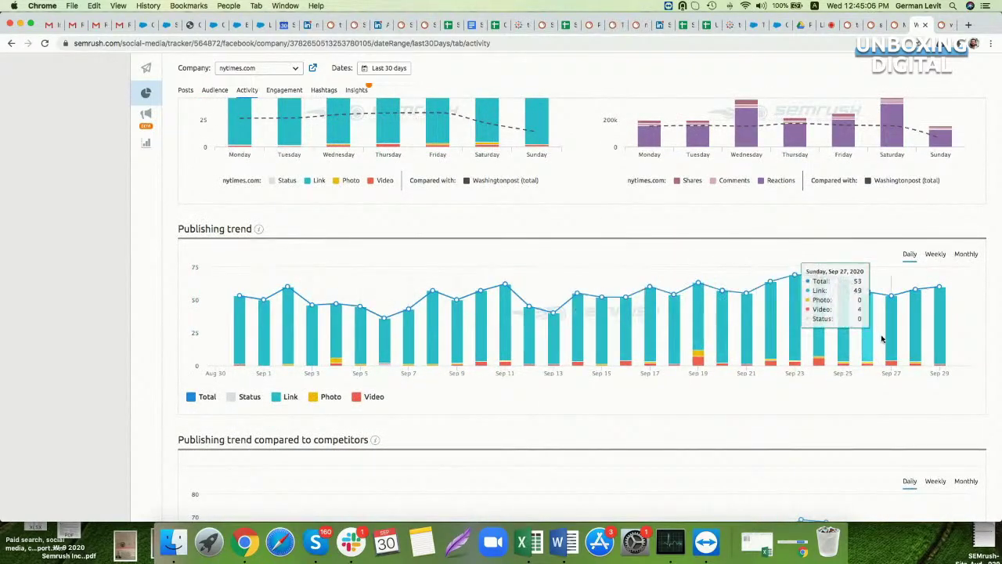
pyautogui.scroll(8, 615, 298)
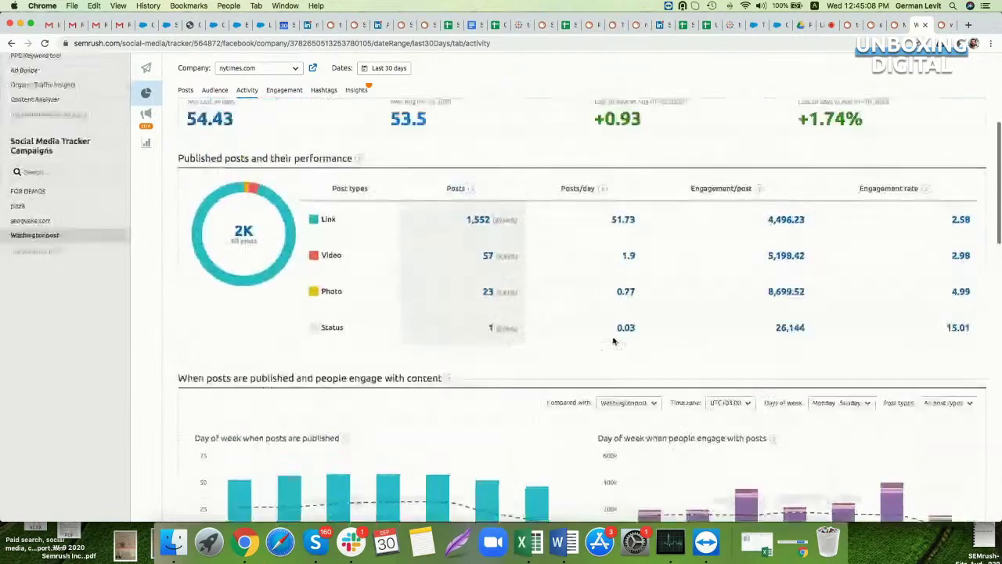
pyautogui.scroll(5, 613, 341)
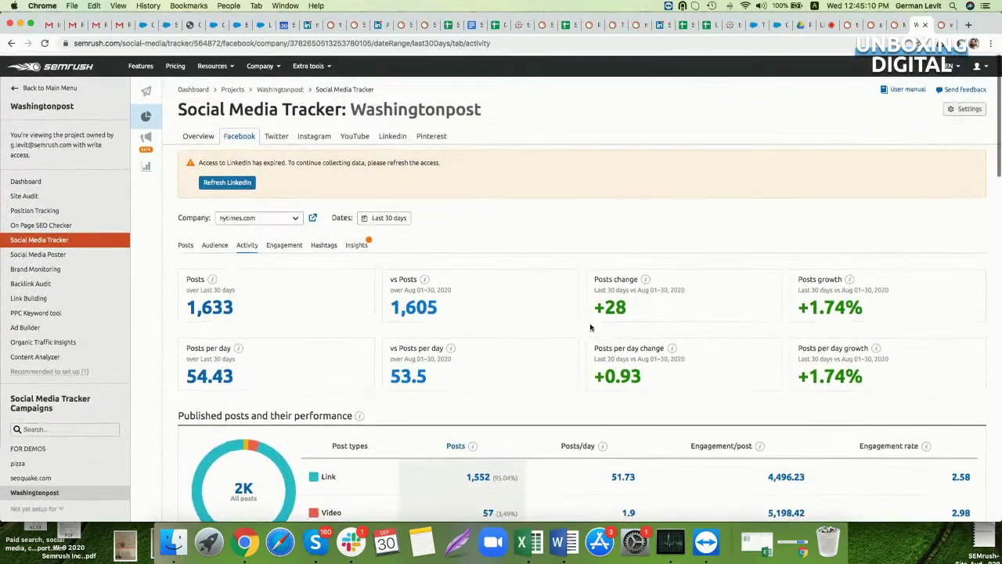
# Leave the Washingtonpost project for the full set of tools, and open Display Advertising under Domain Analytics.
pyautogui.click(19, 86)
pyautogui.click(58, 87)
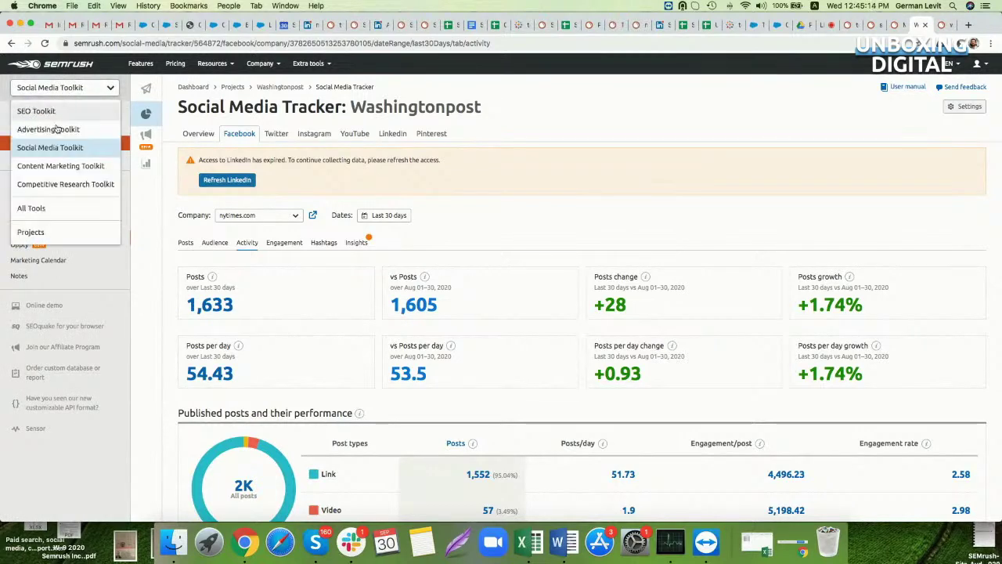
pyautogui.click(54, 212)
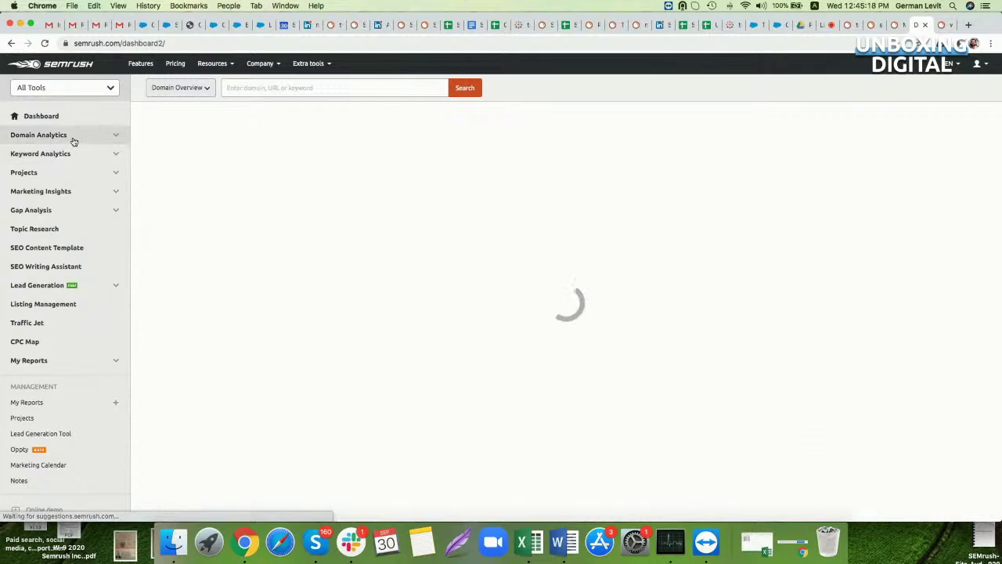
pyautogui.click(73, 139)
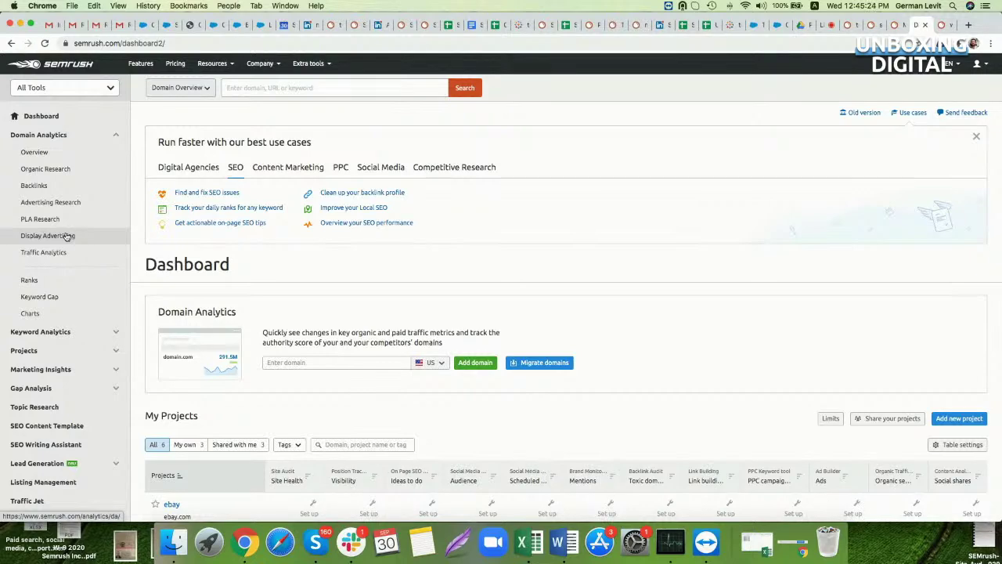
pyautogui.click(67, 236)
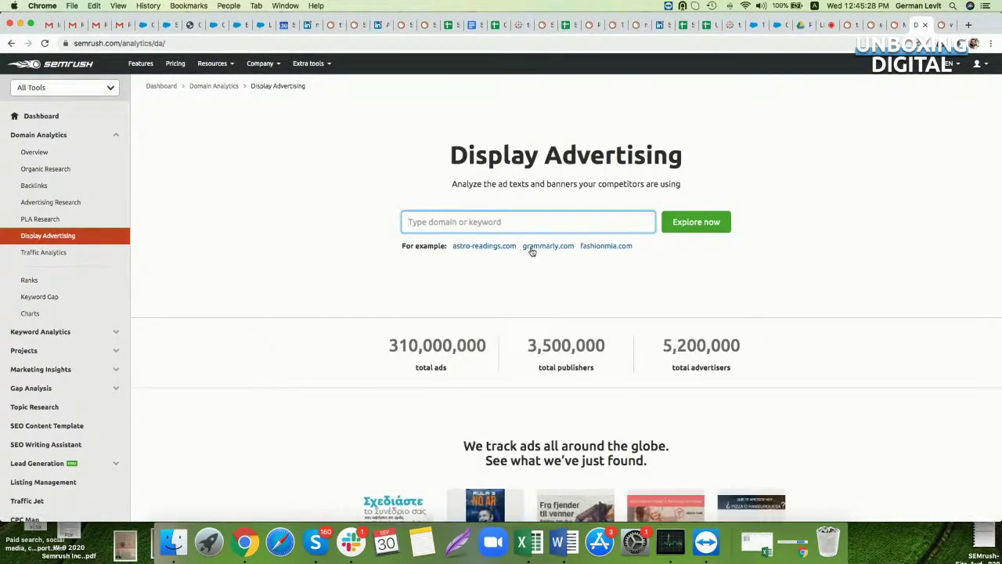
# Analyze the example advertiser grammarly.com in Display Advertising, and review its audience targeting and sample ads.
pyautogui.click(546, 246)
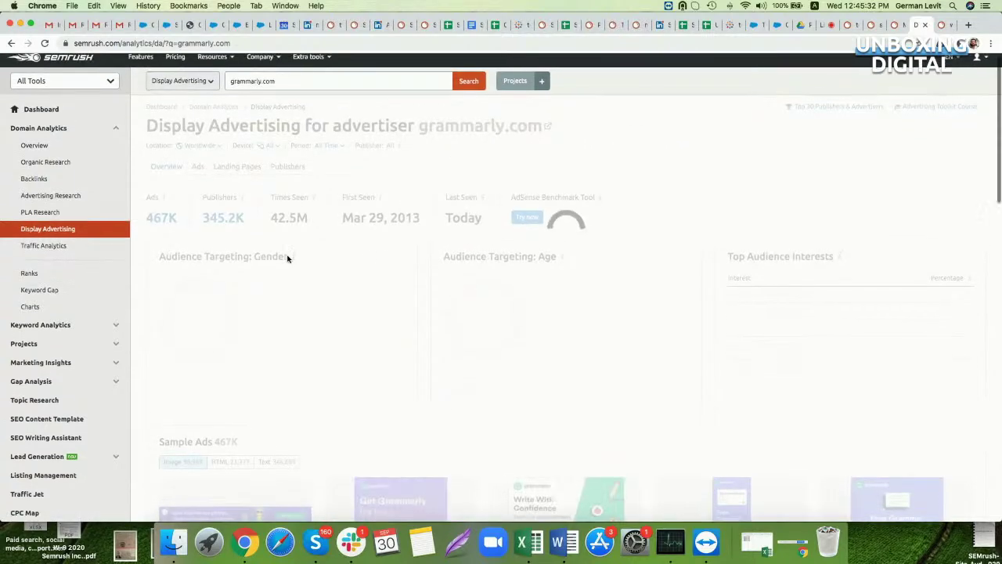
pyautogui.scroll(-1, 286, 256)
pyautogui.scroll(-4, 283, 255)
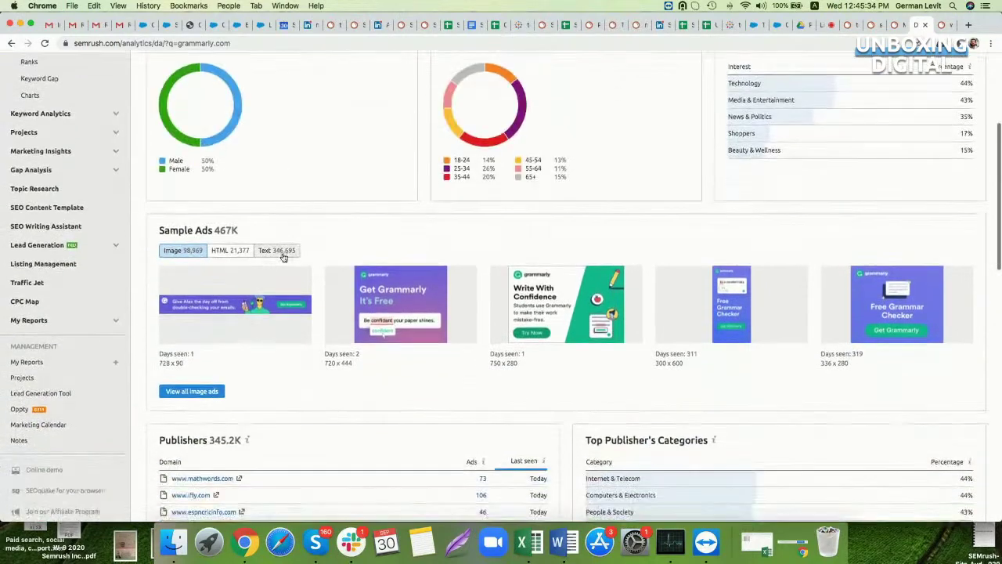
pyautogui.scroll(5, 283, 255)
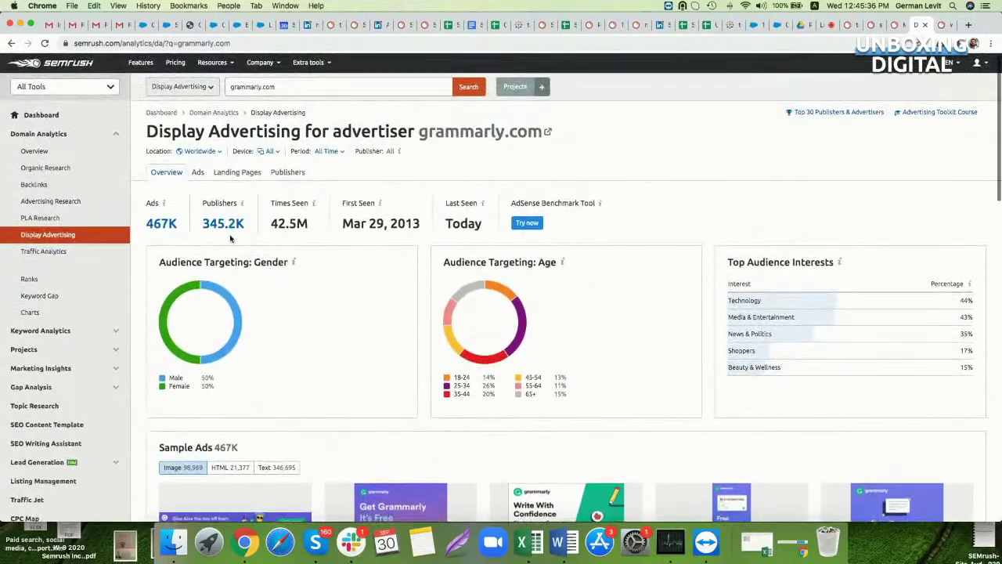
# Show the ads of grammarly.com and the publishers that display them, with the publisher trends.
pyautogui.click(198, 172)
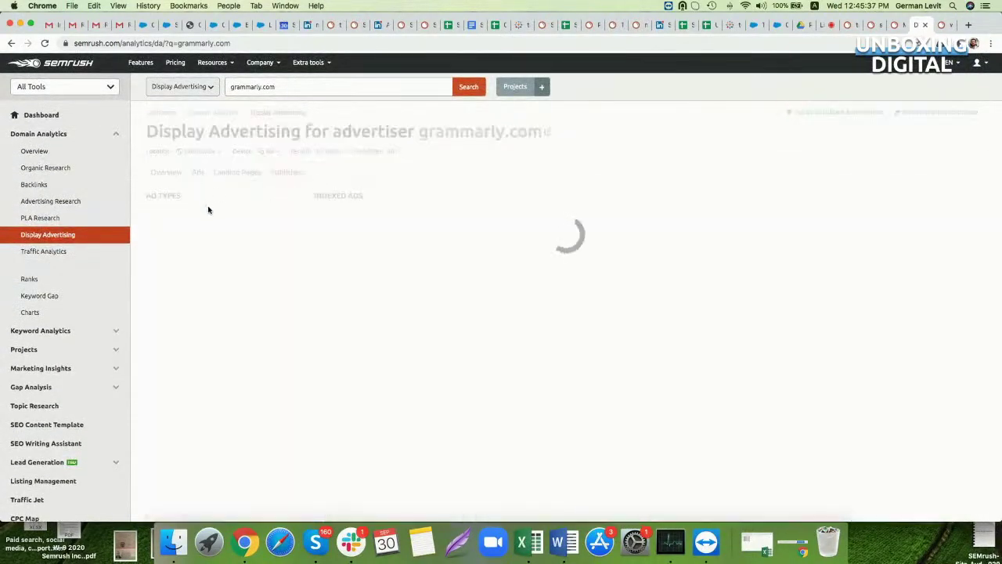
pyautogui.click(287, 173)
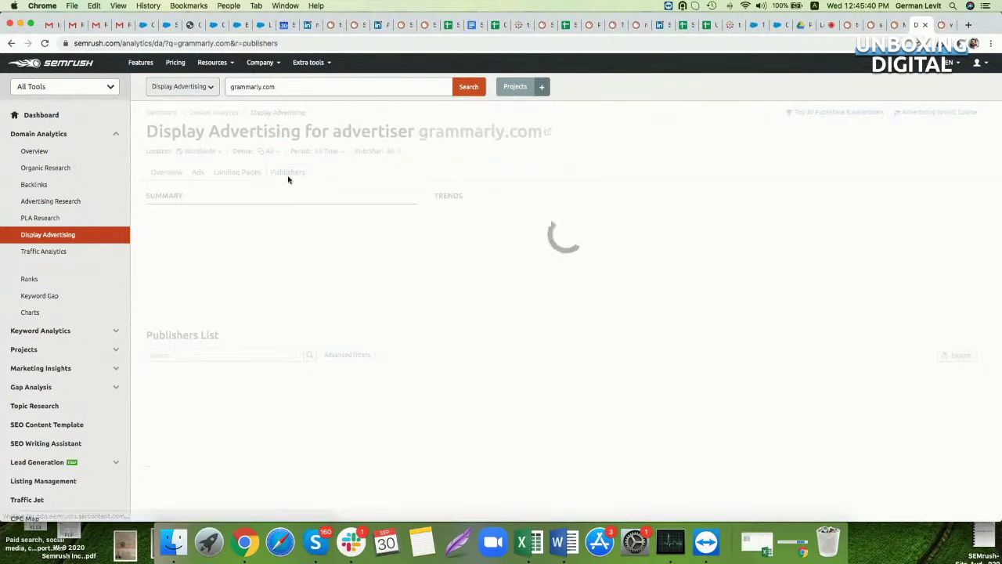
pyautogui.scroll(-3, 287, 202)
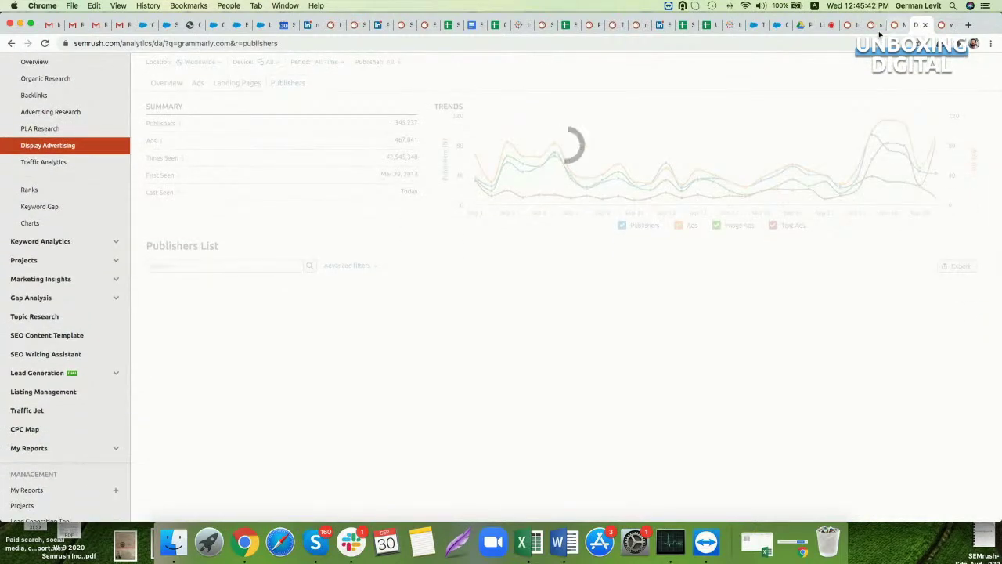
pyautogui.click(827, 26)
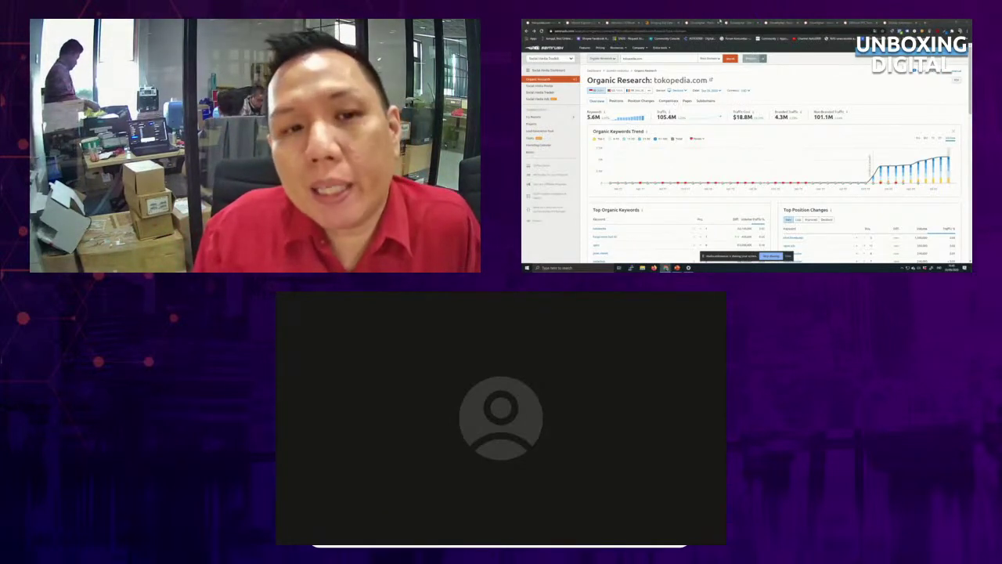
# Show the SEMrush Stats and Facts page, and review the Keyword Magic Tool's keywords trend and country databases.
pyautogui.click(626, 23)
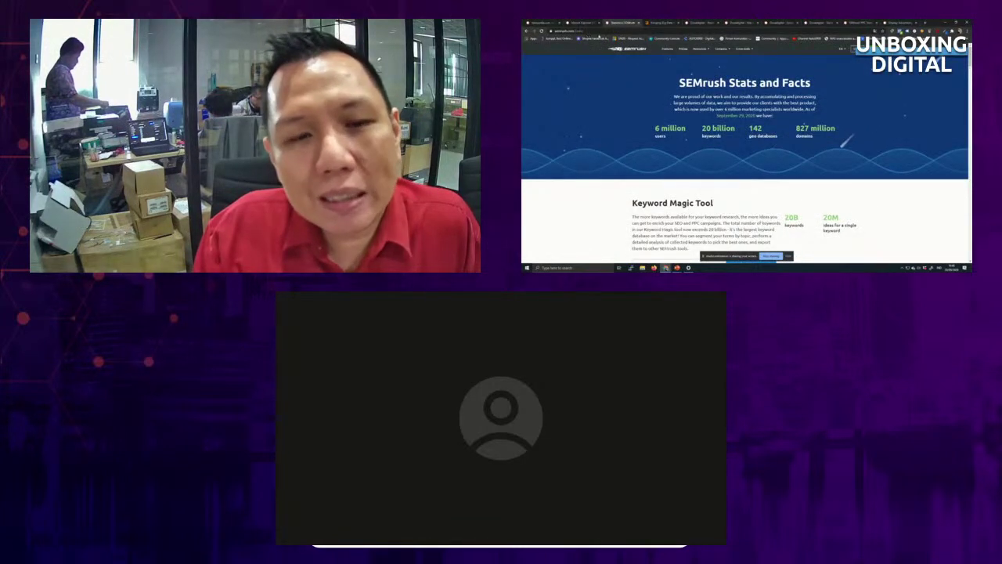
pyautogui.scroll(-15, 659, 213)
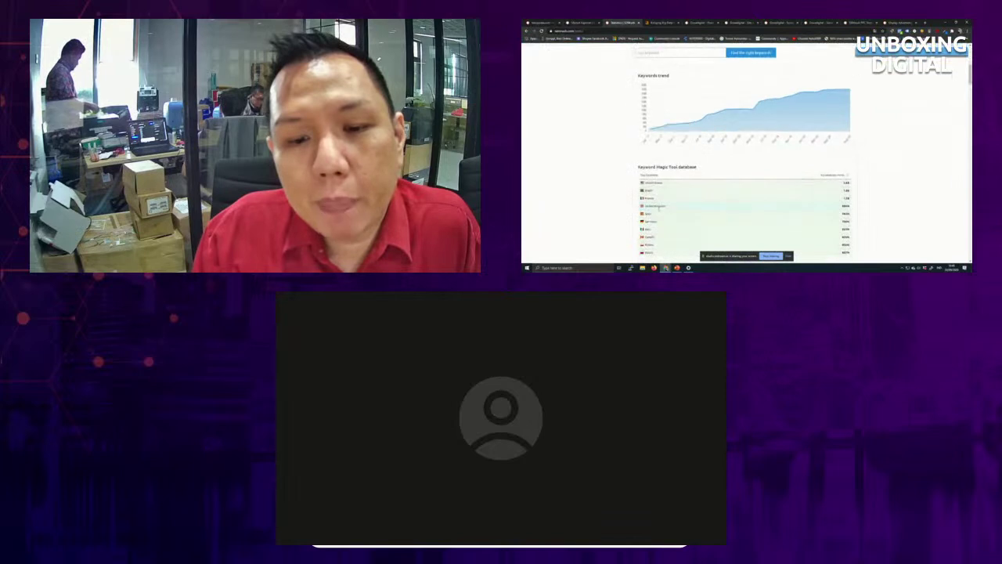
pyautogui.scroll(10, 659, 210)
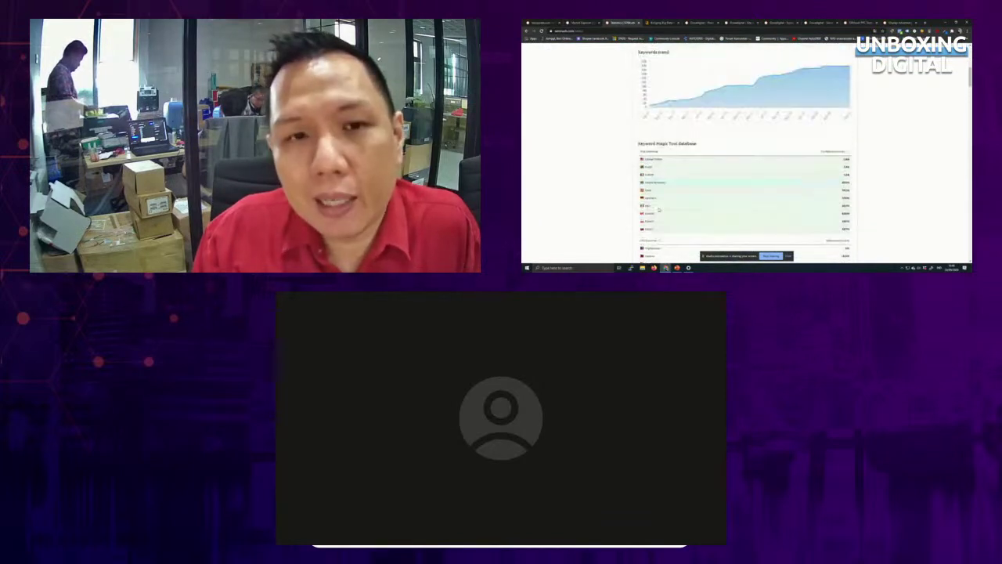
pyautogui.scroll(3, 659, 210)
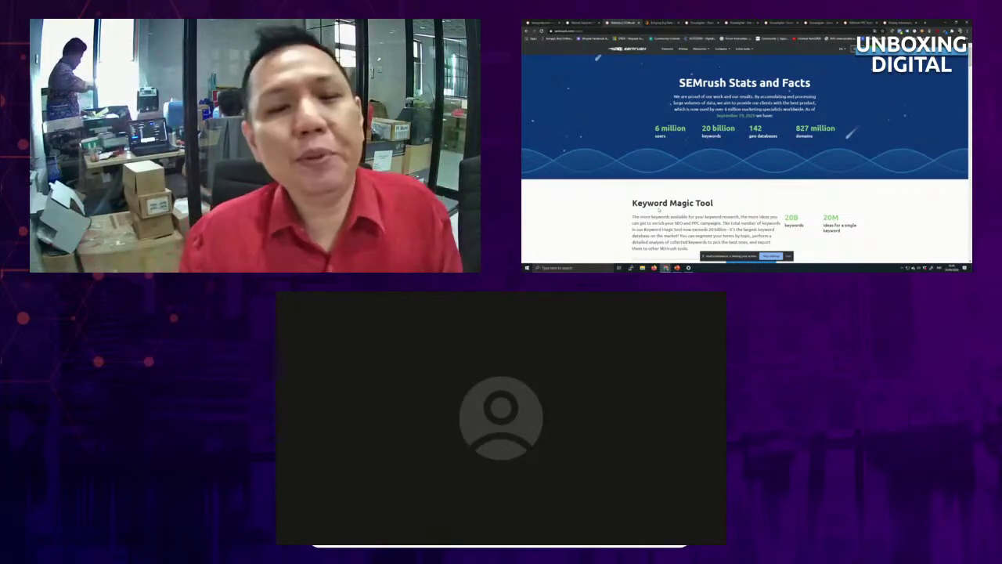
# Show the Ahrefs big data page, and review its Search Traffic Index list of keywords by country.
pyautogui.click(658, 23)
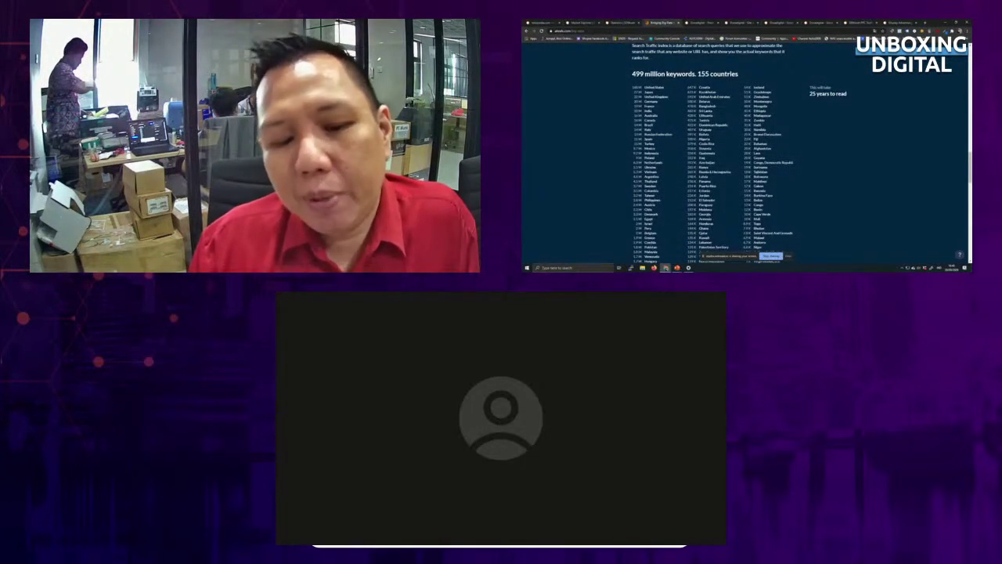
pyautogui.scroll(-3, 739, 153)
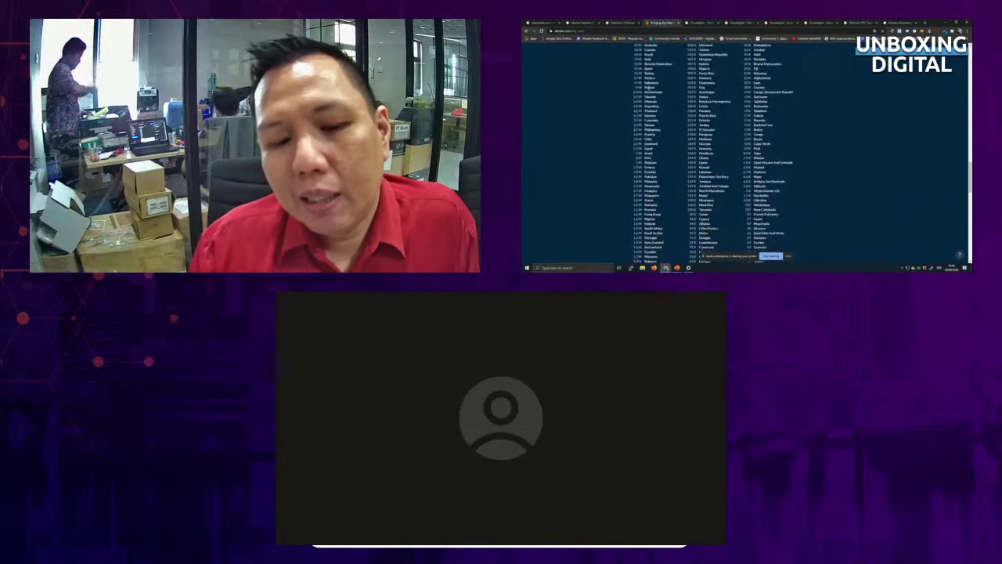
pyautogui.scroll(5, 739, 152)
pyautogui.scroll(-5, 739, 153)
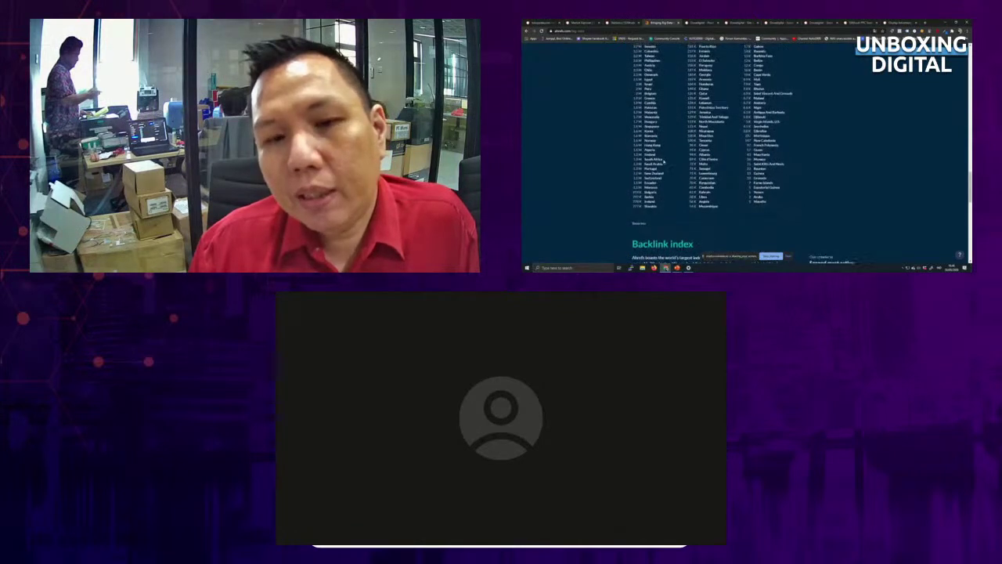
pyautogui.scroll(5, 664, 160)
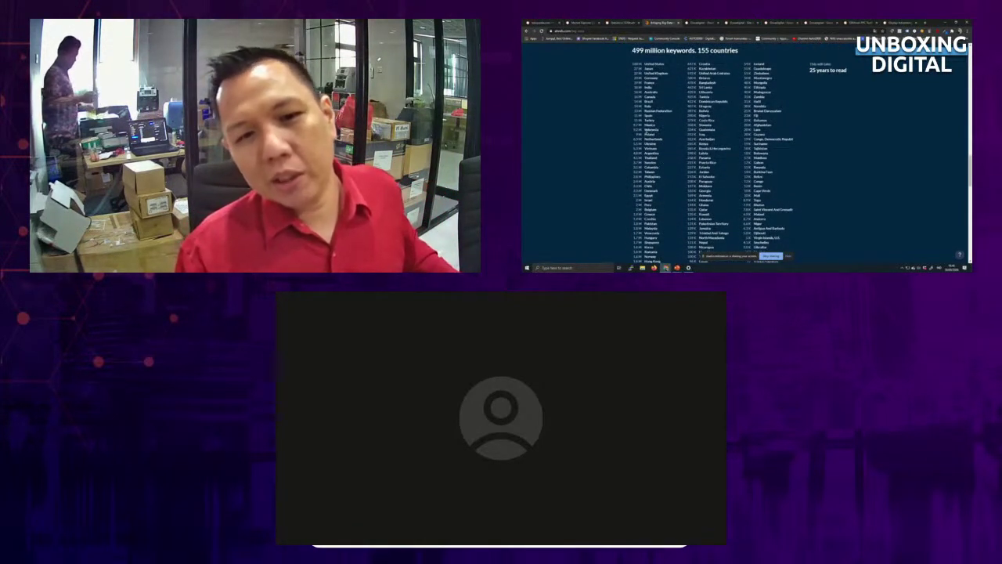
# Highlight Indonesia's entry in the Ahrefs country list, and enlarge the page temporarily to read its keyword count.
pyautogui.moveTo(632, 131); pyautogui.dragTo(636, 130)
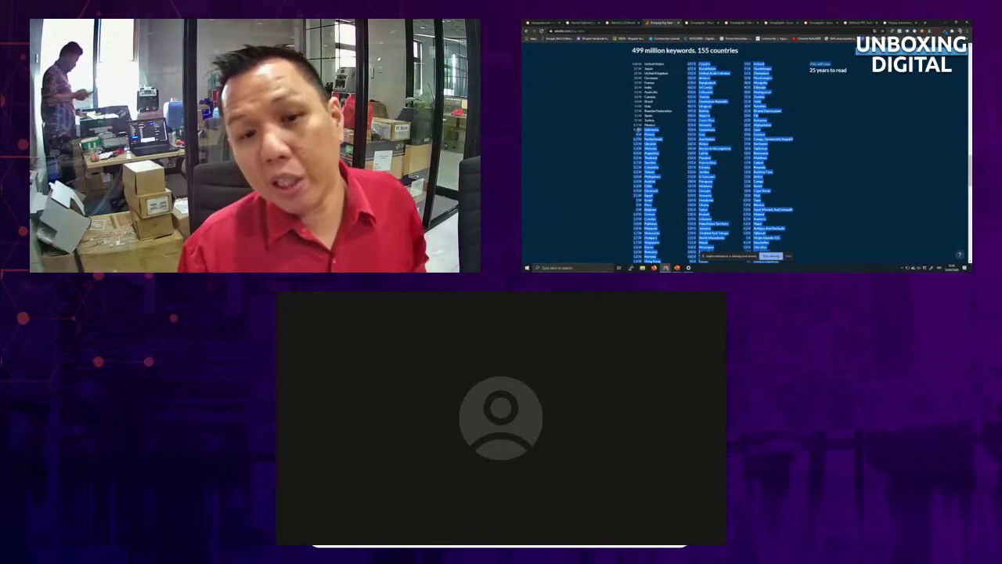
pyautogui.click(655, 129)
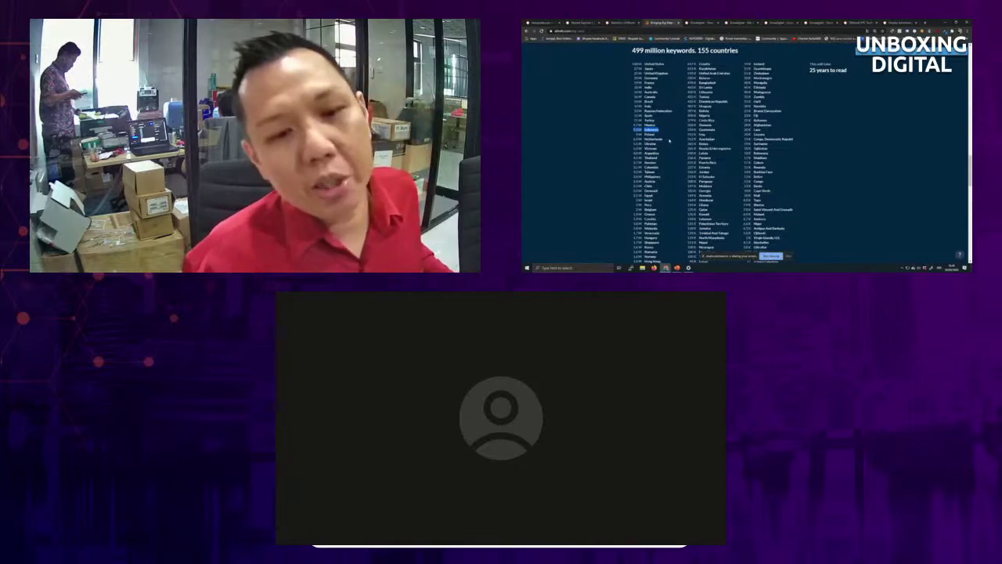
pyautogui.hotkey('ctrl', '+')
pyautogui.hotkey('ctrl', '+')
pyautogui.hotkey('ctrl', '+')
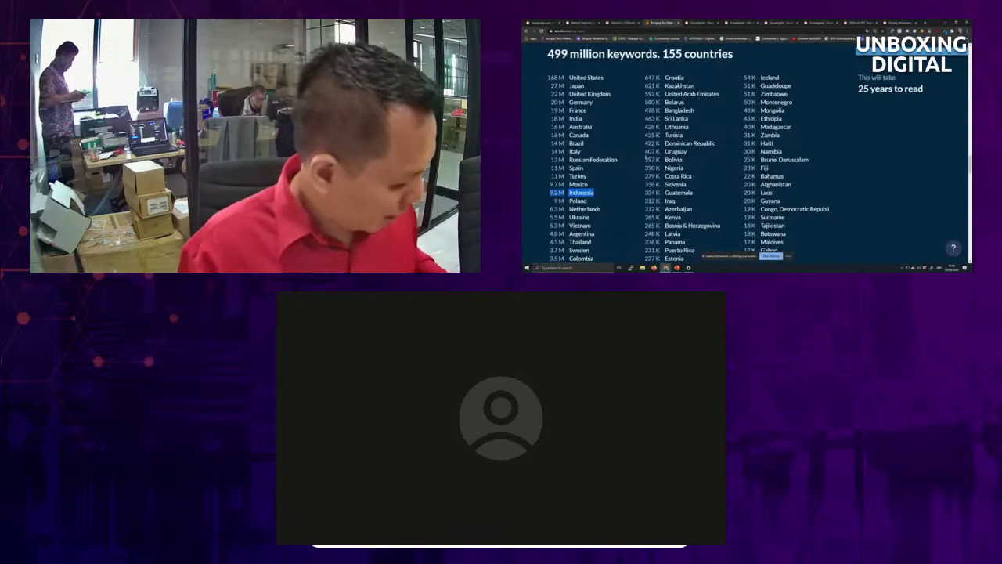
pyautogui.hotkey('ctrl', '-')
pyautogui.hotkey('ctrl', '-')
pyautogui.hotkey('ctrl', '-')
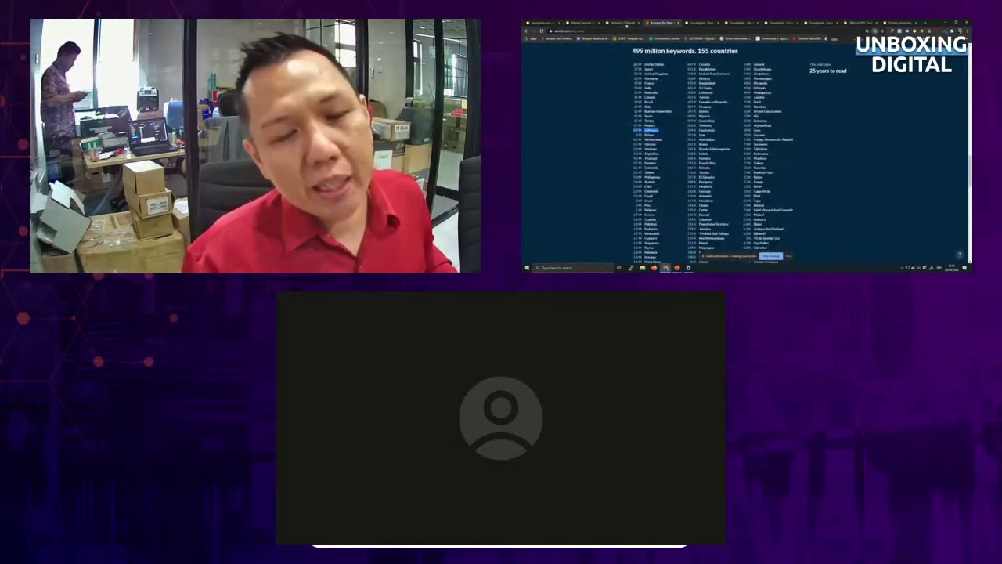
# Look up Indonesia's keyword count in the Keyword Magic Tool database on the SEMrush Stats and Facts page, and return to the page's summary.
pyautogui.click(624, 23)
pyautogui.scroll(-5, 723, 152)
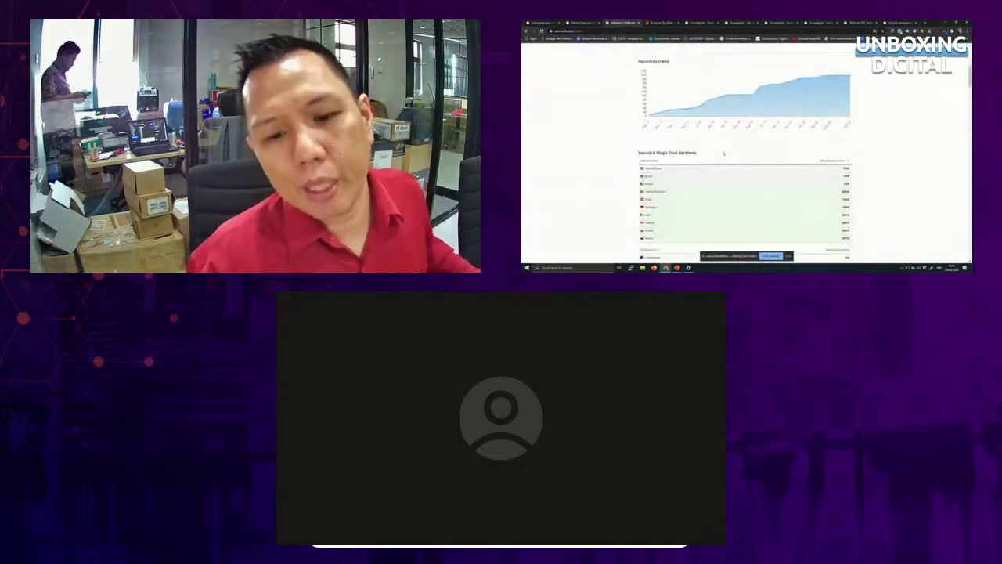
pyautogui.scroll(-10, 723, 153)
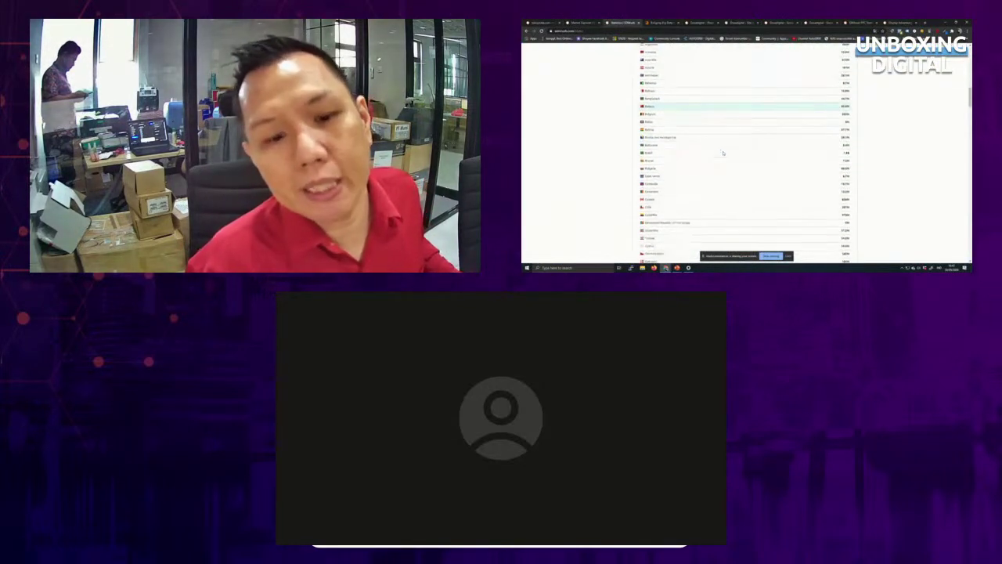
pyautogui.scroll(-8, 724, 153)
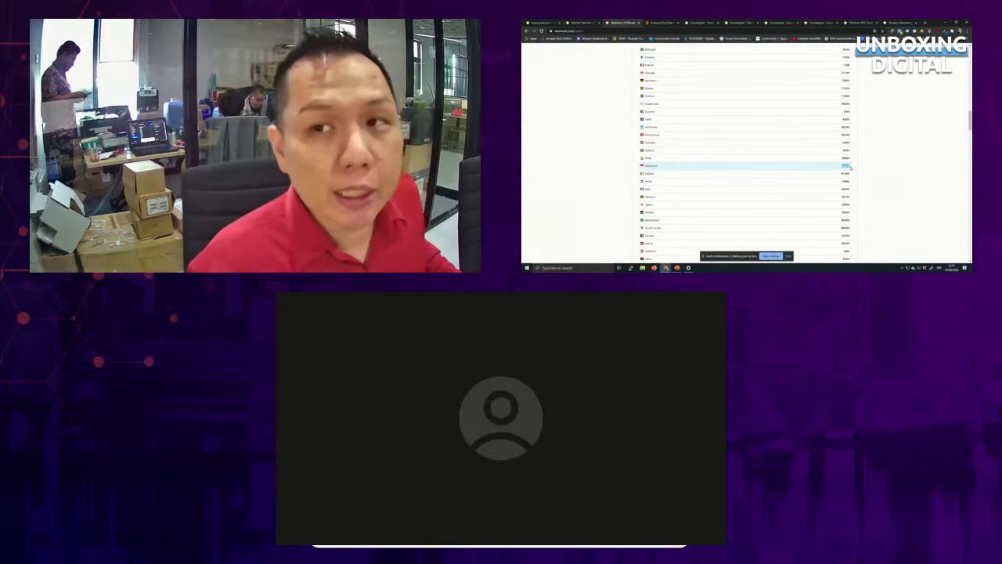
pyautogui.scroll(10, 850, 167)
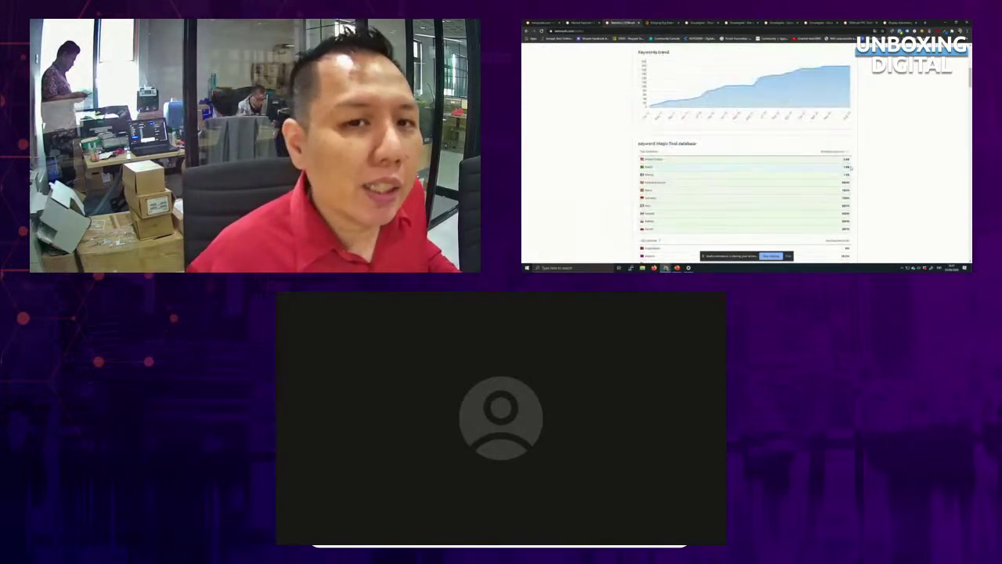
pyautogui.scroll(8, 851, 167)
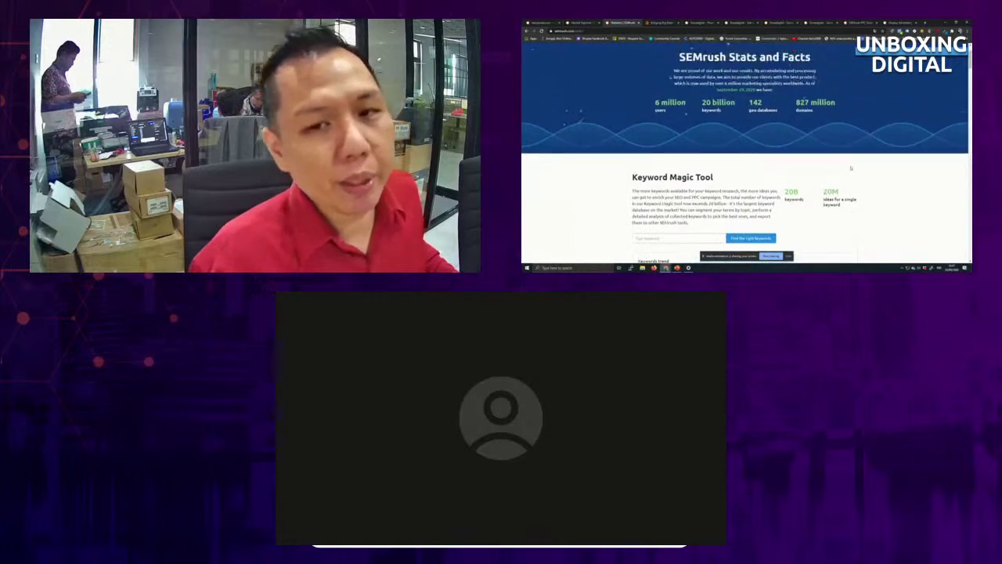
pyautogui.scroll(1, 850, 168)
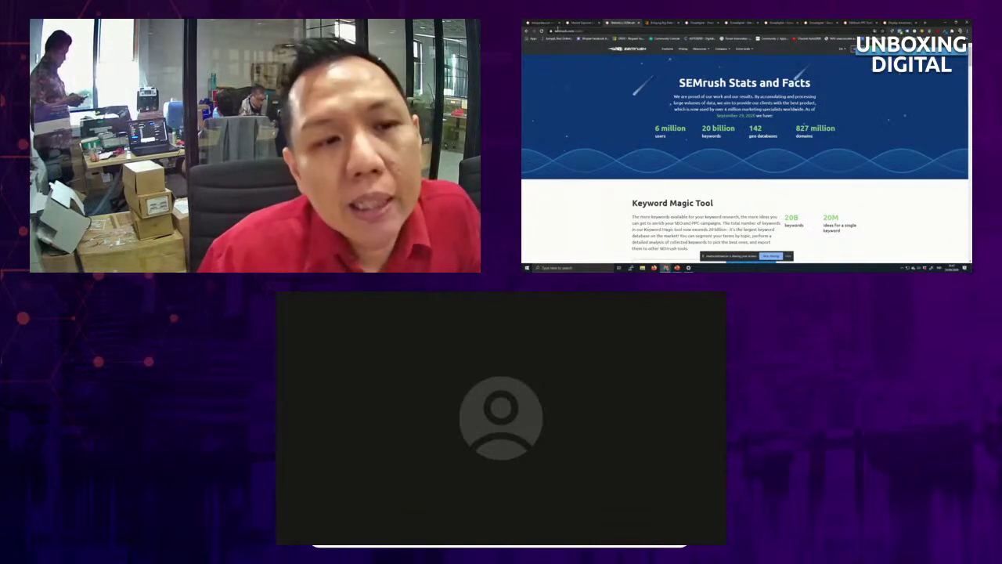
# Show the Organic Research report of tokopedia.com, and check the list of available toolkits without switching from the current one.
pyautogui.click(540, 23)
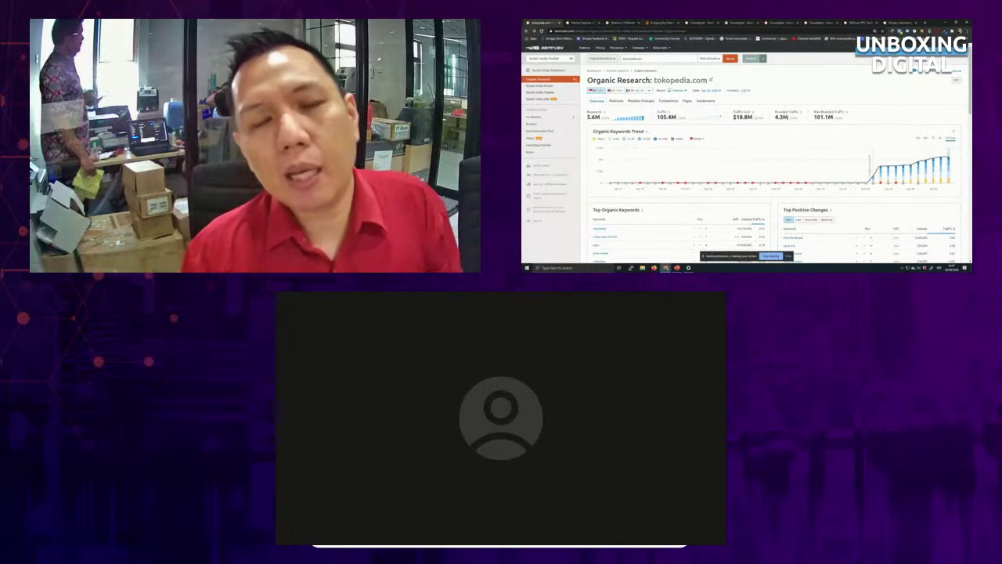
pyautogui.click(558, 60)
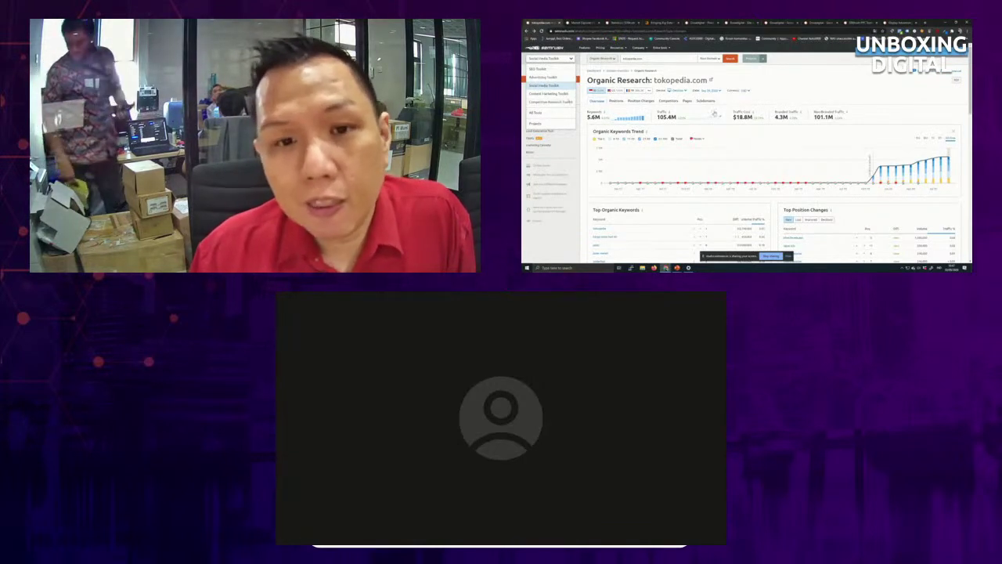
pyautogui.click(844, 98)
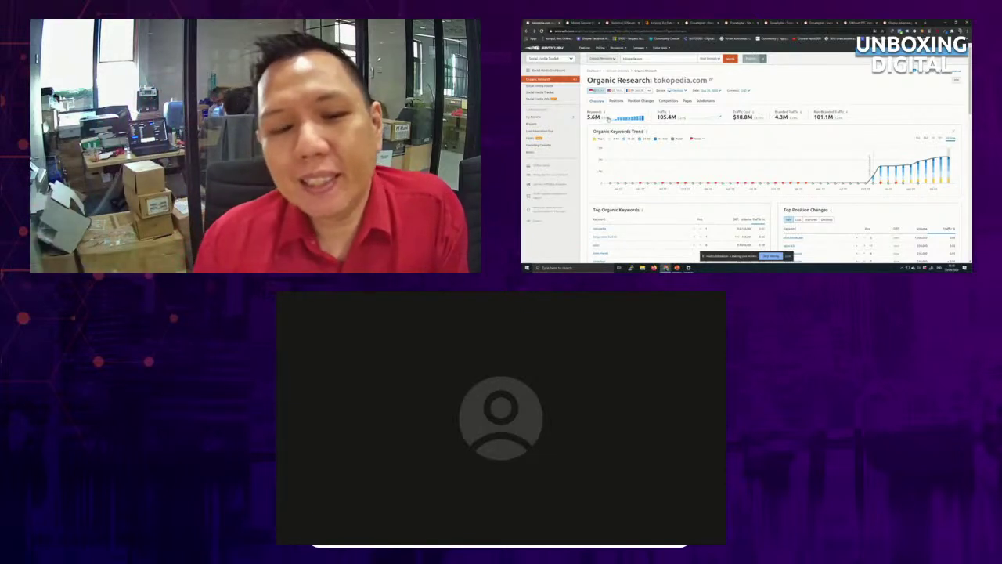
pyautogui.moveTo(609, 118)
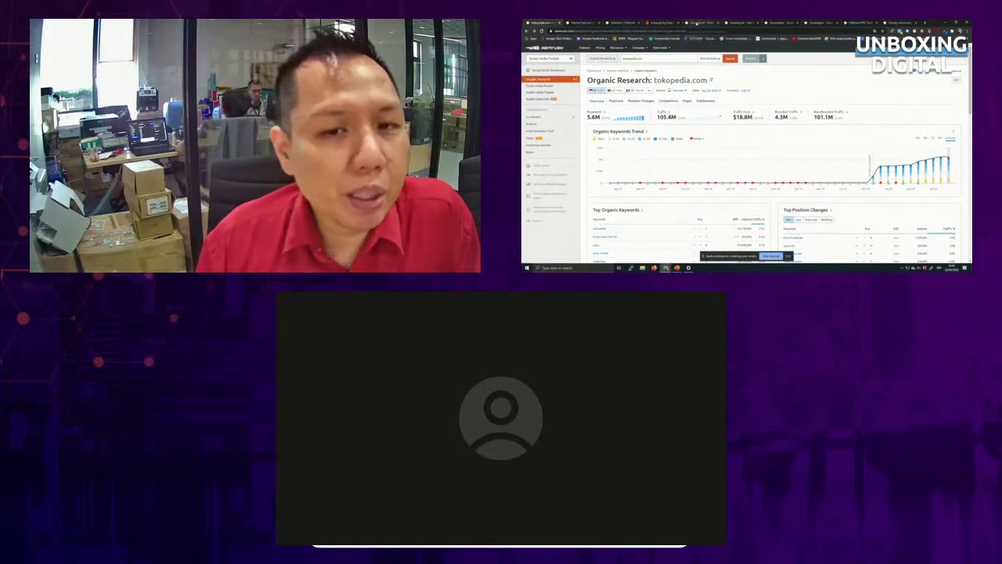
# Show the Doxadigital project's Position Tracking, and review its visibility, top keywords and rankings distribution.
pyautogui.click(699, 22)
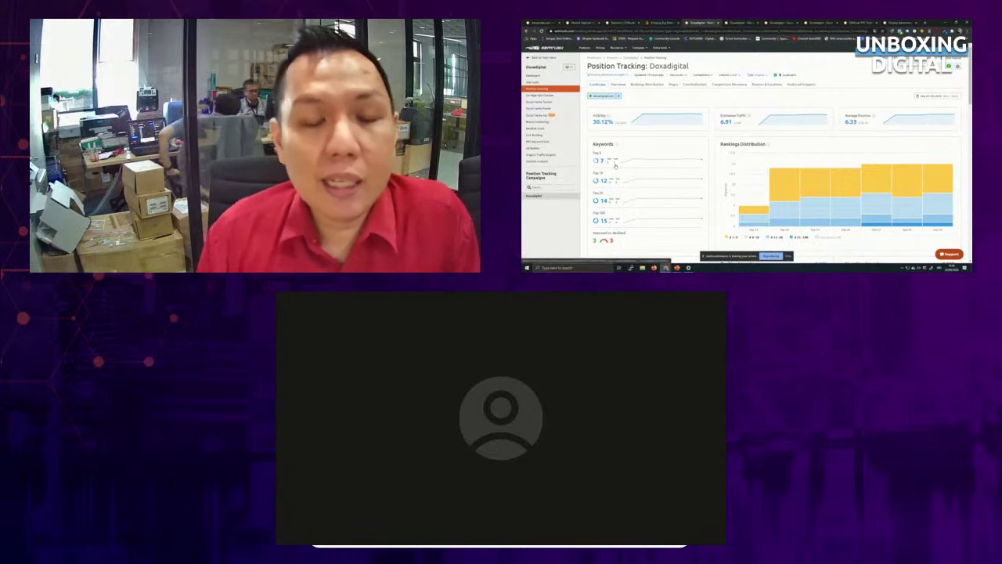
pyautogui.scroll(-3, 615, 165)
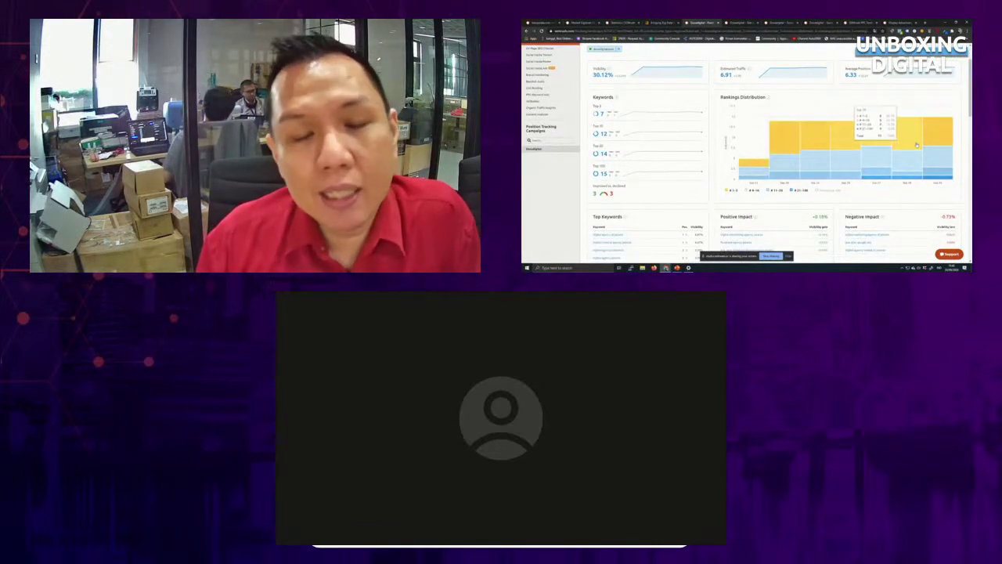
pyautogui.scroll(3, 771, 160)
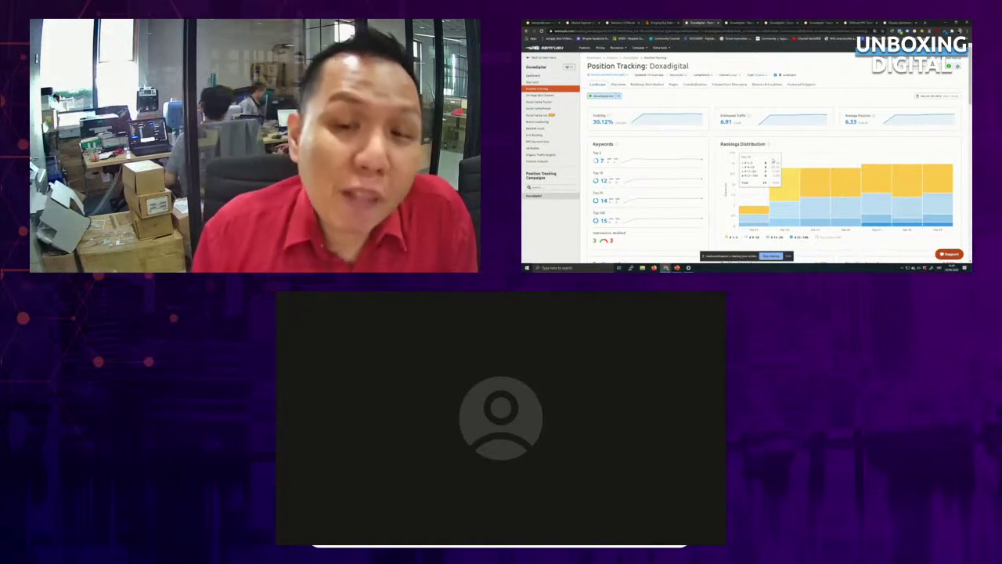
# Review the Cannibalization report of the Doxadigital project, and go back through its Landscape report to the main menu.
pyautogui.click(693, 84)
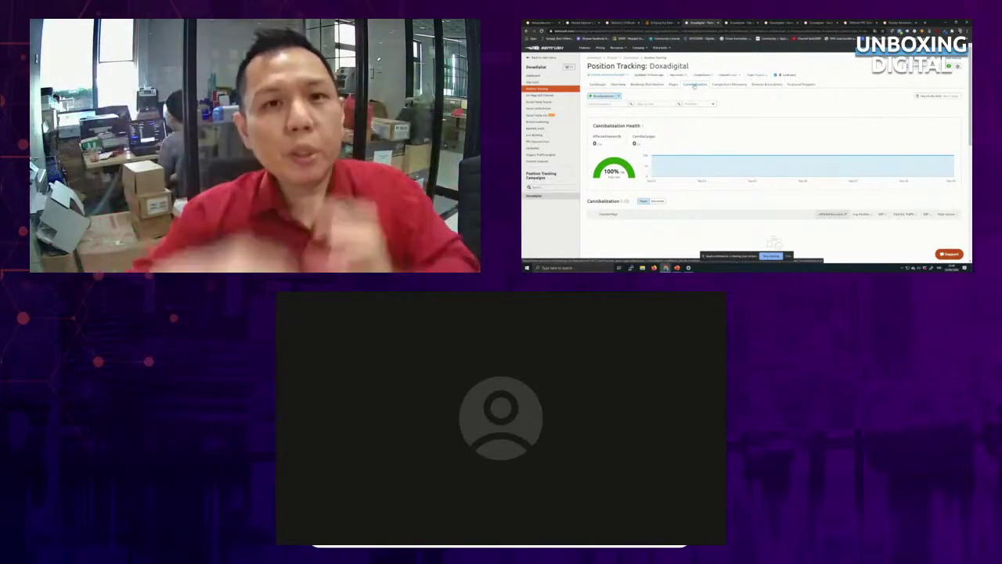
pyautogui.scroll(-3, 717, 88)
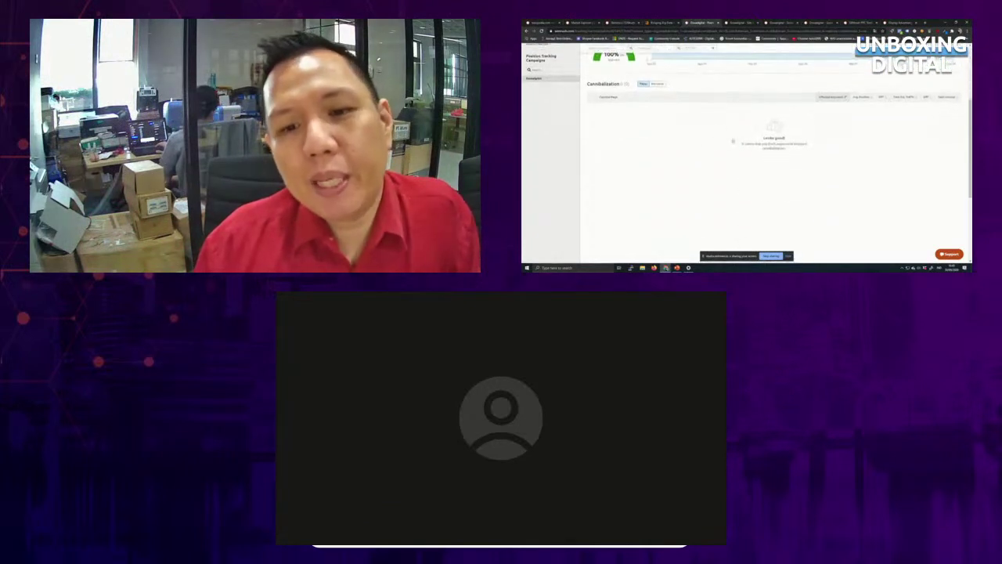
pyautogui.scroll(5, 661, 112)
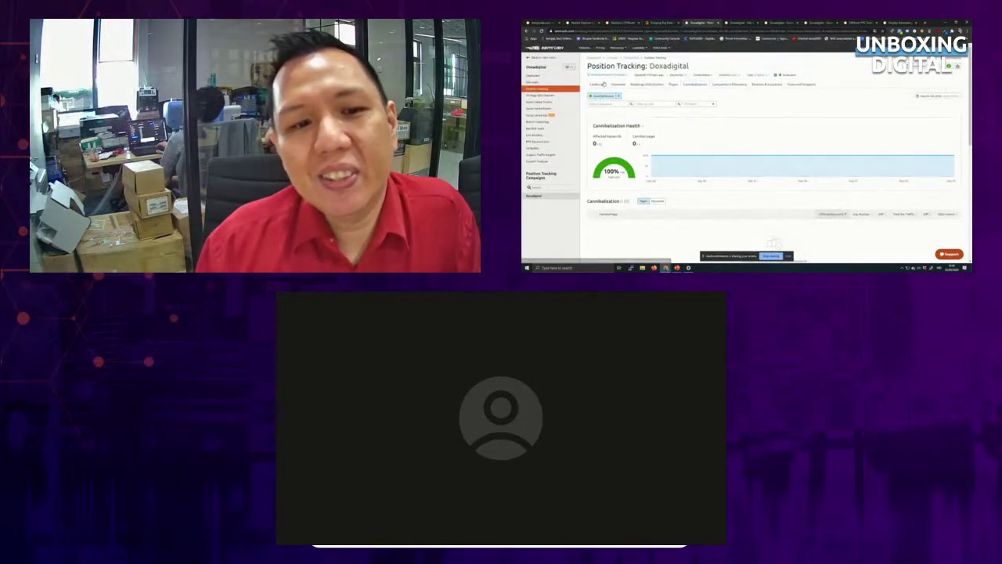
pyautogui.click(599, 84)
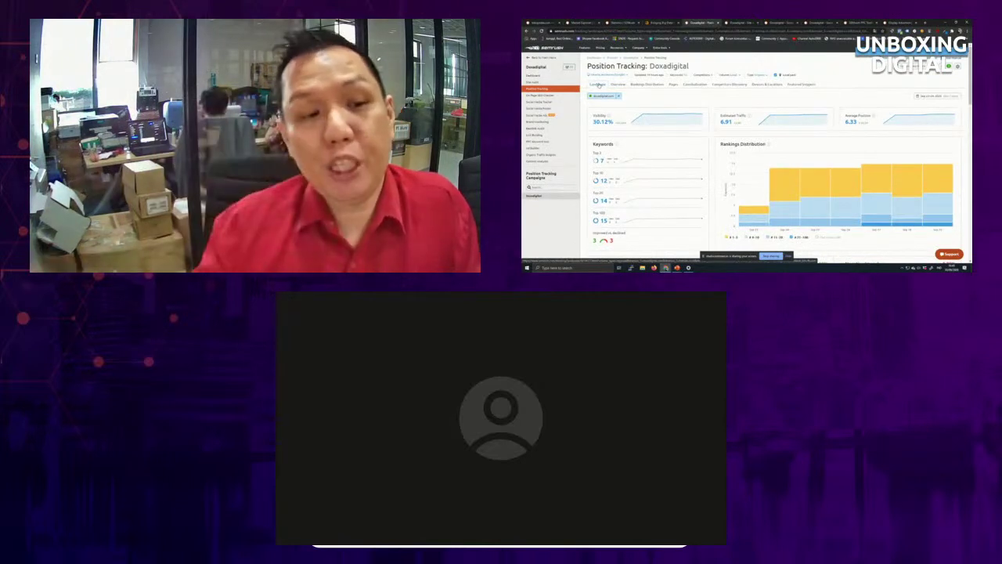
pyautogui.click(541, 57)
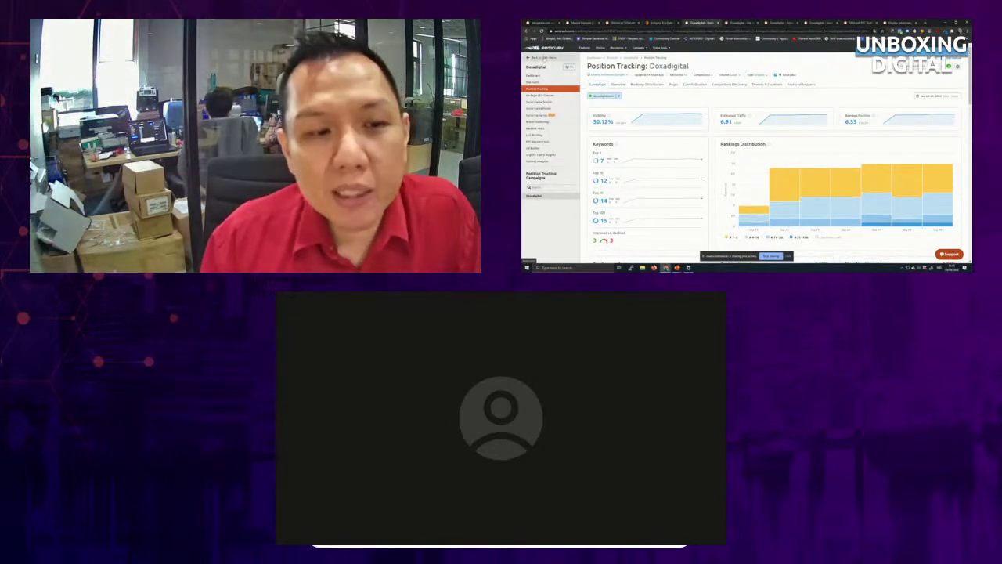